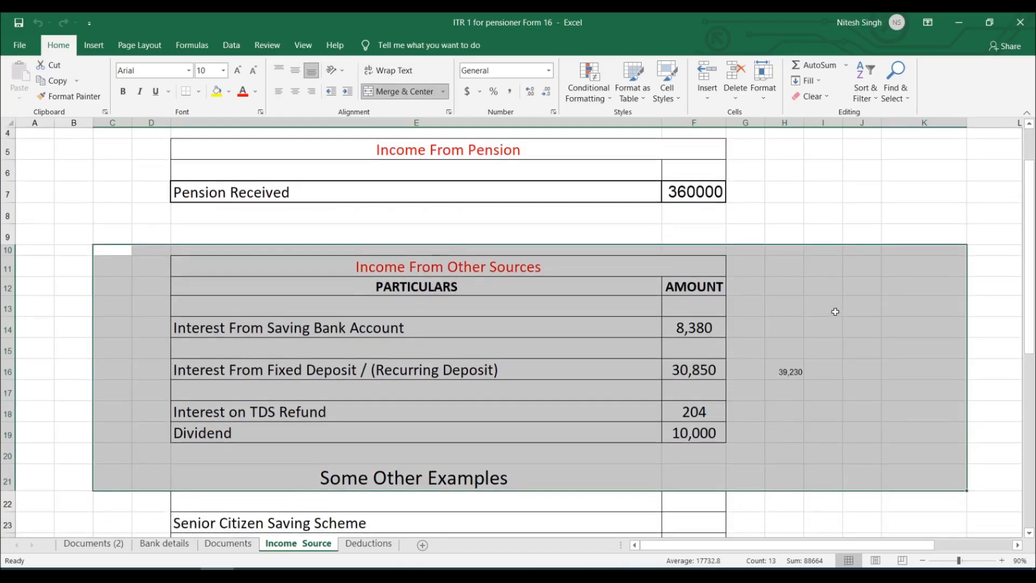
{"action": "scroll", "coordinate": [835, 312], "scroll_direction": "down", "scroll_amount": 2}
Look through the Deductions, Documents and Income Source sheets, selecting the 360000 Pension Received row.
{"action": "left_click", "coordinate": [368, 543]}
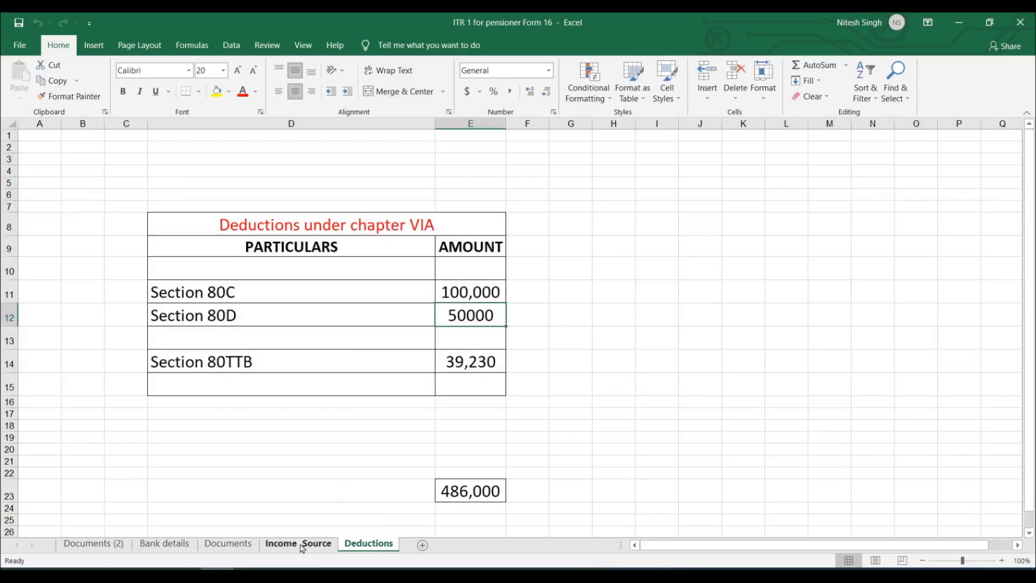
{"action": "left_click", "coordinate": [233, 545]}
{"action": "left_click", "coordinate": [301, 550]}
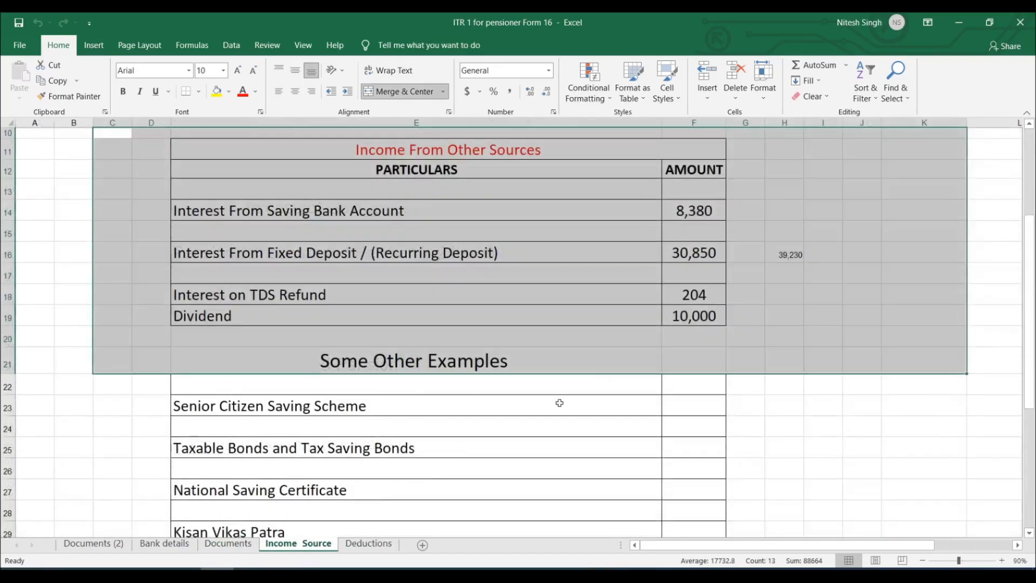
{"action": "scroll", "coordinate": [694, 296], "scroll_direction": "up", "scroll_amount": 3}
{"action": "left_click", "coordinate": [458, 296]}
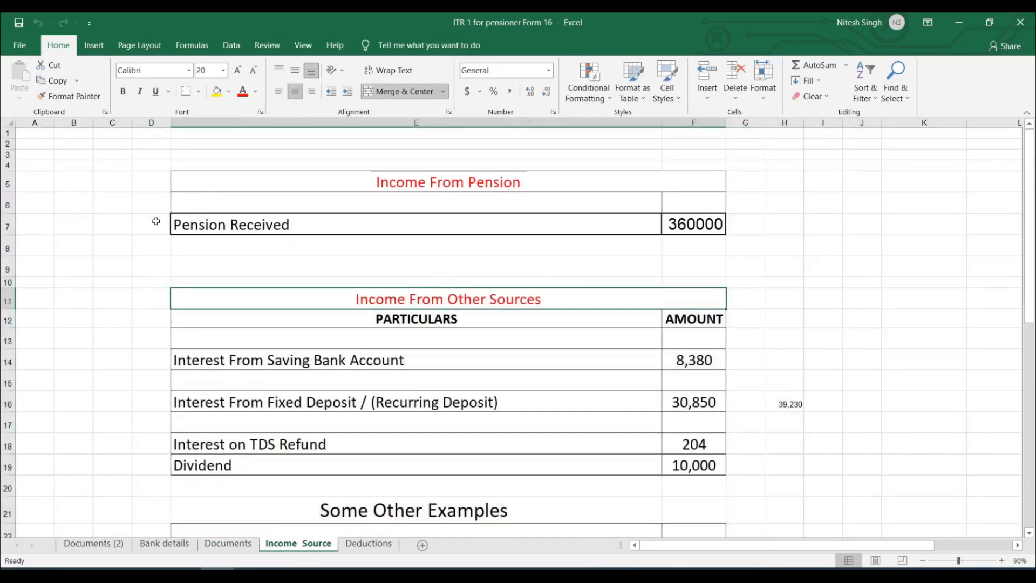
{"action": "left_click_drag", "start_coordinate": [156, 221], "coordinate": [789, 223]}
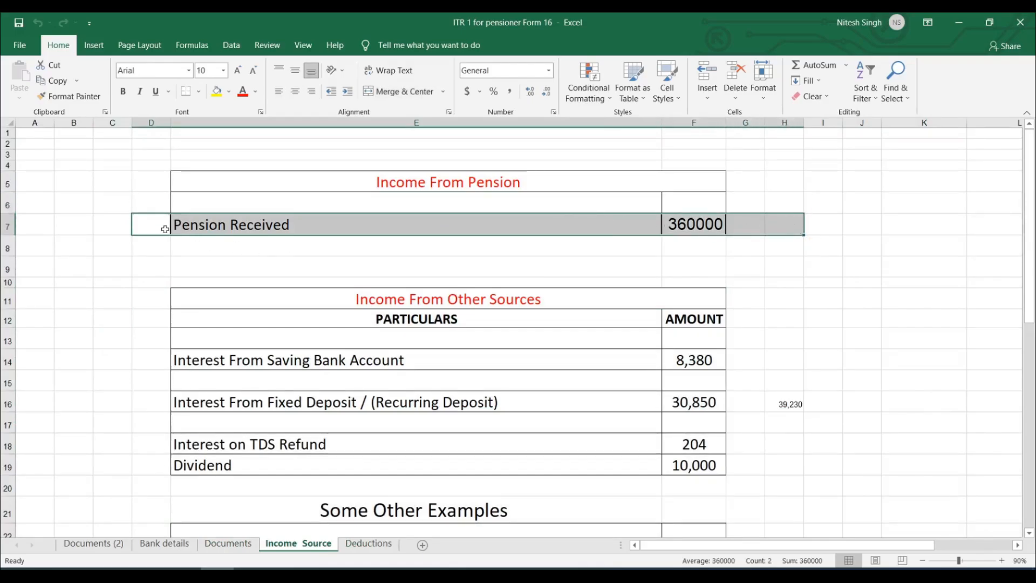
{"action": "scroll", "coordinate": [305, 232], "scroll_direction": "down", "scroll_amount": 3}
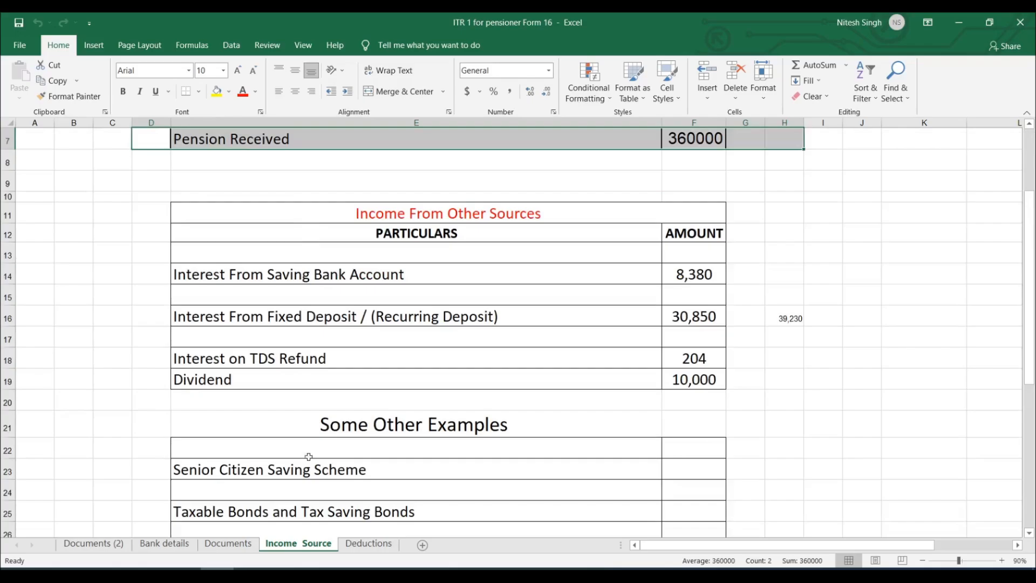
Select the Documents sheet's section 5 family pension notes and the taxable ₹4,00,000 line.
{"action": "left_click", "coordinate": [229, 544]}
{"action": "scroll", "coordinate": [341, 430], "scroll_direction": "up", "scroll_amount": 2}
{"action": "scroll", "coordinate": [401, 367], "scroll_direction": "down", "scroll_amount": 2}
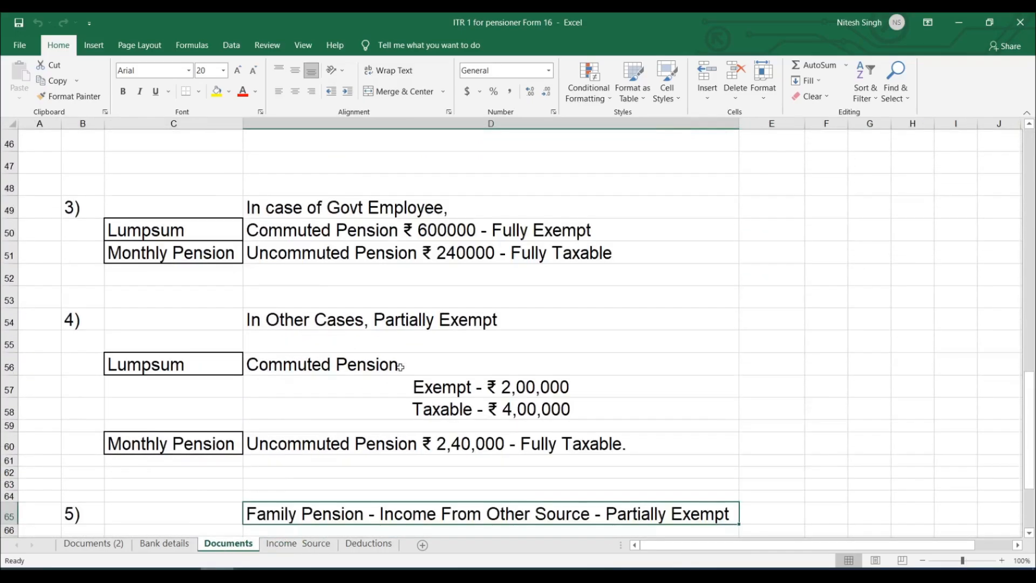
{"action": "scroll", "coordinate": [286, 274], "scroll_direction": "up", "scroll_amount": 2}
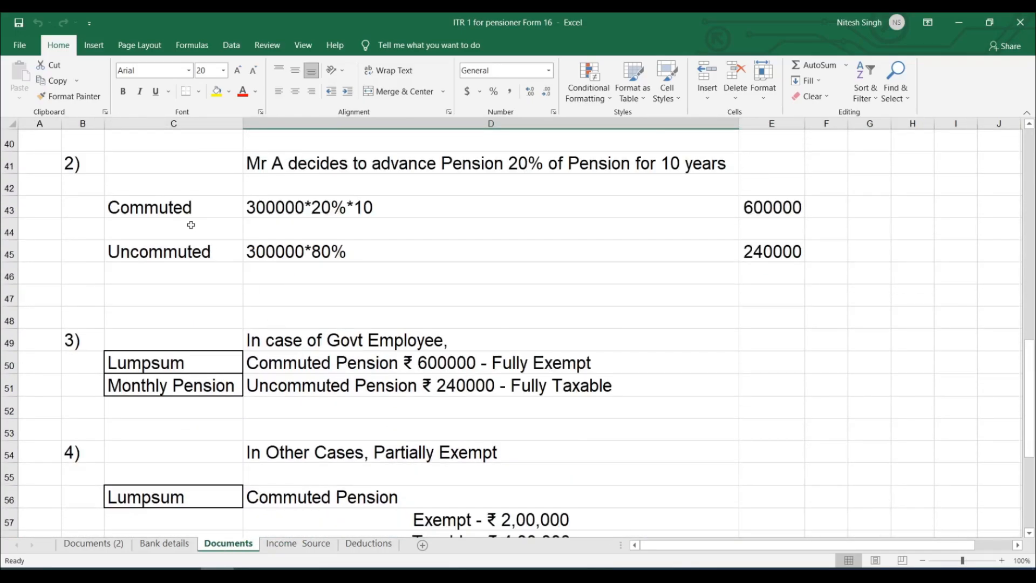
{"action": "scroll", "coordinate": [309, 232], "scroll_direction": "down", "scroll_amount": 2}
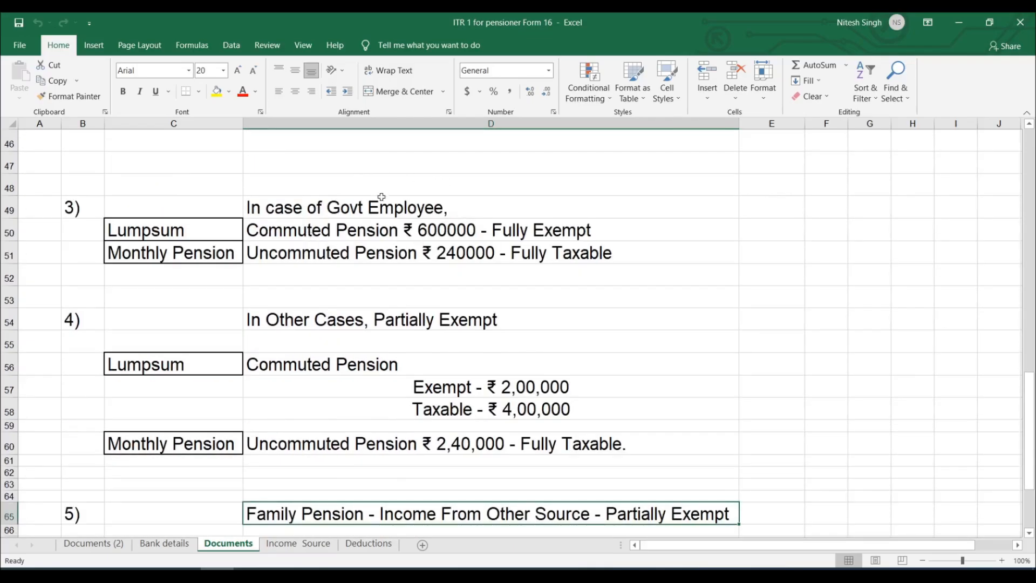
{"action": "scroll", "coordinate": [374, 191], "scroll_direction": "down", "scroll_amount": 1}
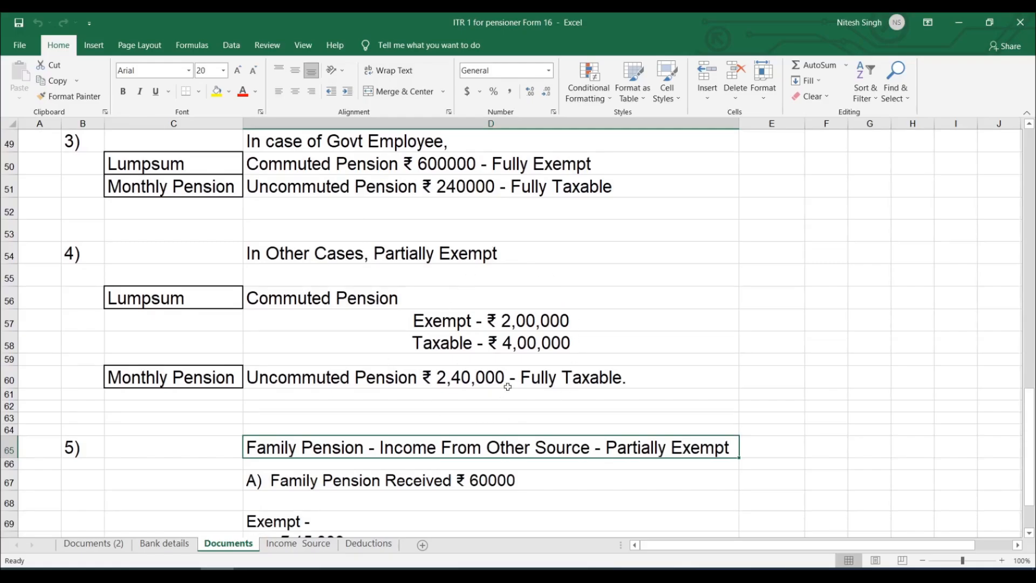
{"action": "scroll", "coordinate": [528, 332], "scroll_direction": "down", "scroll_amount": 2}
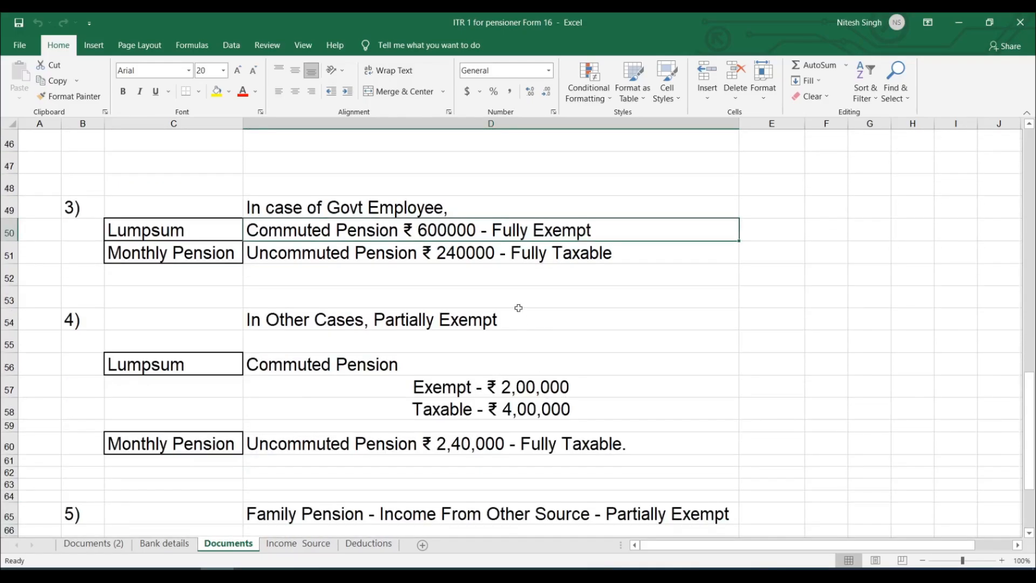
{"action": "scroll", "coordinate": [515, 231], "scroll_direction": "down", "scroll_amount": 1}
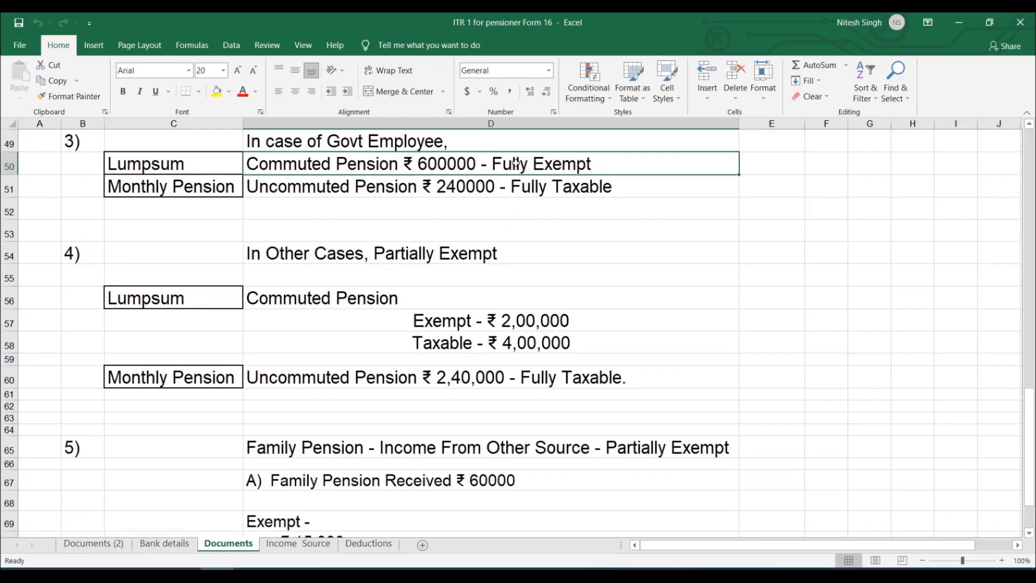
{"action": "left_click", "coordinate": [491, 340]}
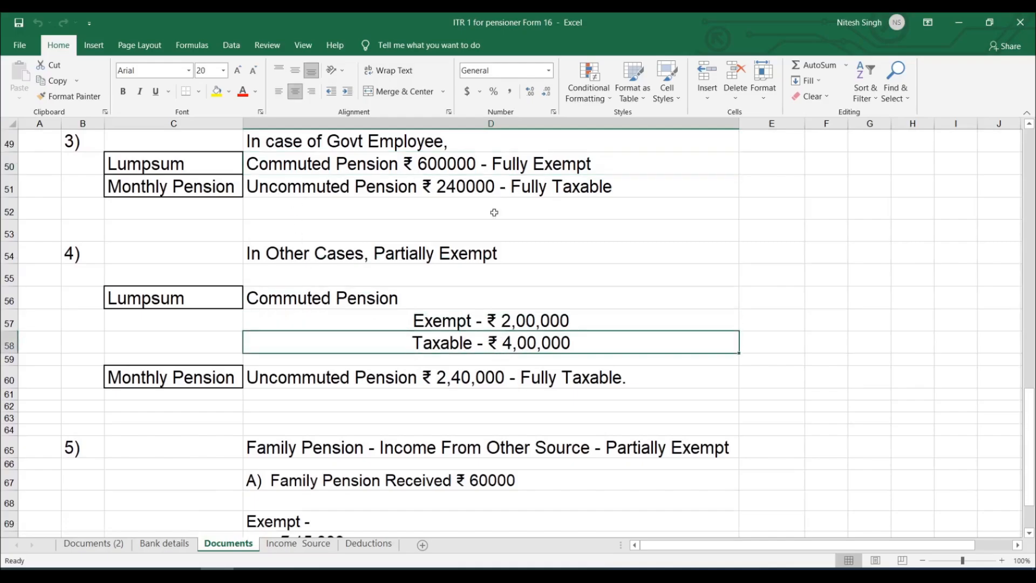
{"action": "scroll", "coordinate": [473, 278], "scroll_direction": "down", "scroll_amount": 3}
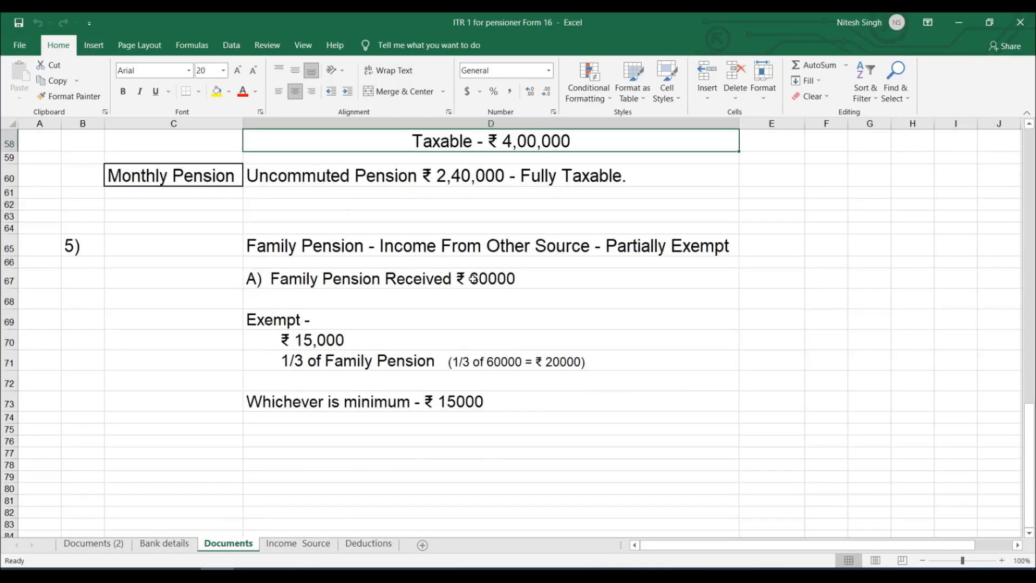
{"action": "left_click_drag", "start_coordinate": [183, 238], "coordinate": [814, 456]}
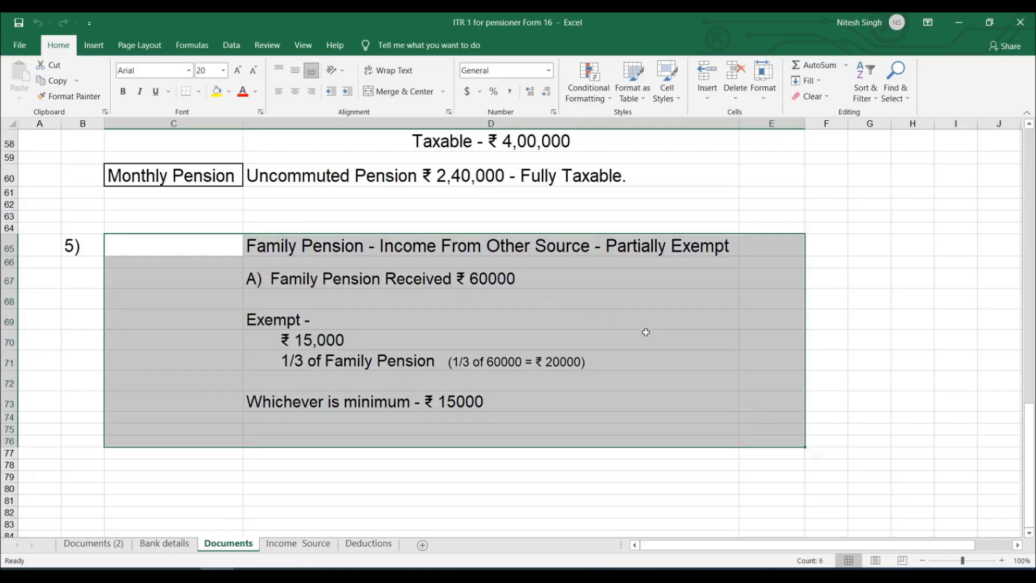
{"action": "scroll", "coordinate": [499, 346], "scroll_direction": "up", "scroll_amount": 7}
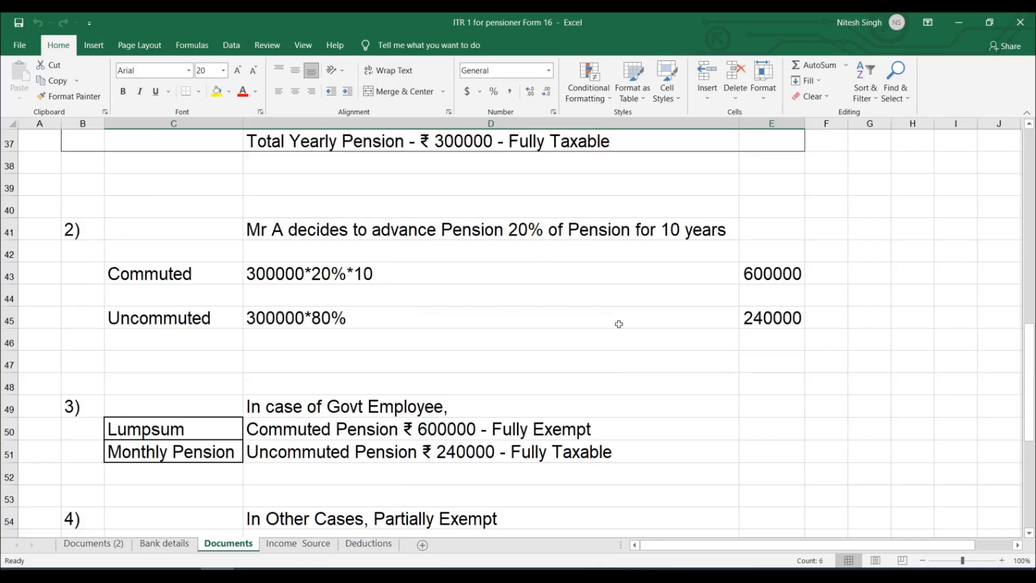
{"action": "scroll", "coordinate": [532, 361], "scroll_direction": "down", "scroll_amount": 7}
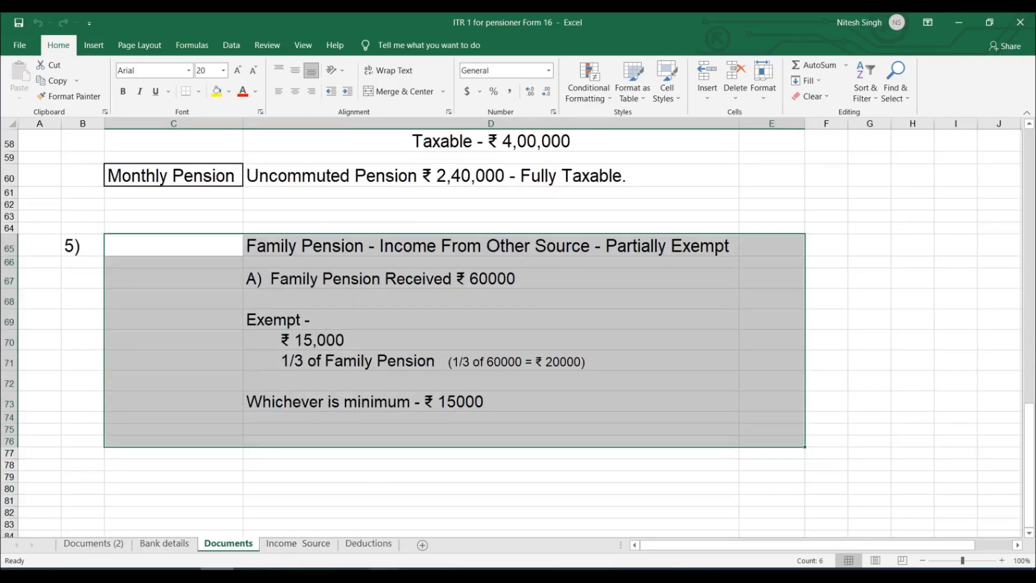
{"action": "key", "text": "alt+Tab"}
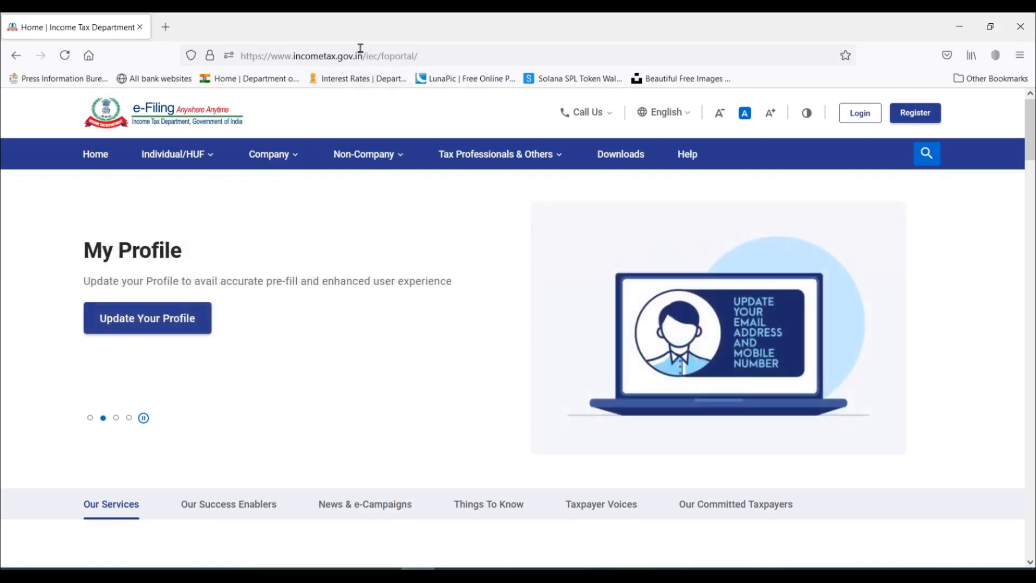
Log in with the taxpayer's user ID, the secure access message confirmed, and the account password.
{"action": "left_click", "coordinate": [860, 114]}
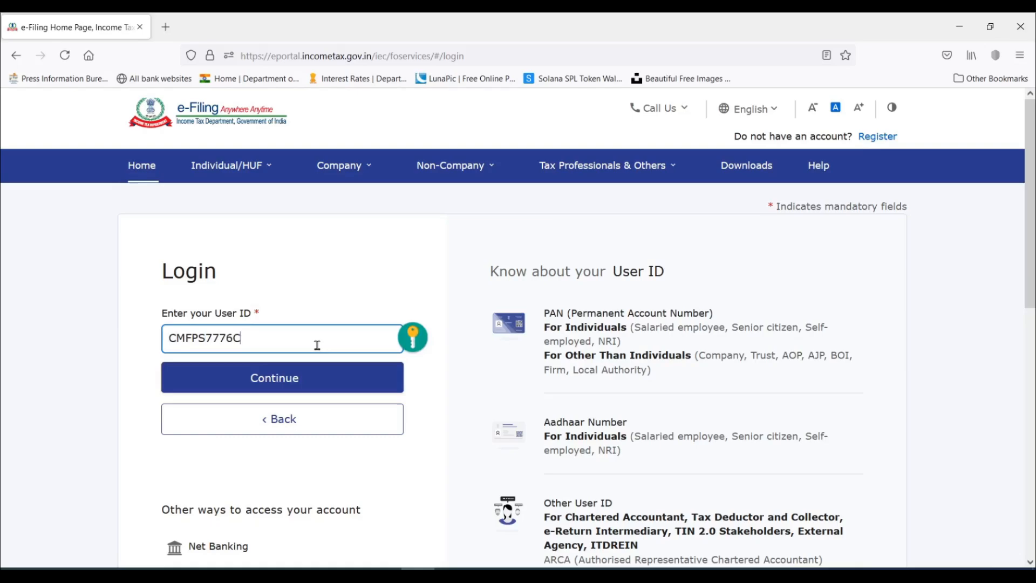
{"action": "left_click", "coordinate": [282, 377]}
{"action": "left_click", "coordinate": [167, 394]}
{"action": "left_click", "coordinate": [304, 500]}
{"action": "key", "text": "ctrl+v"}
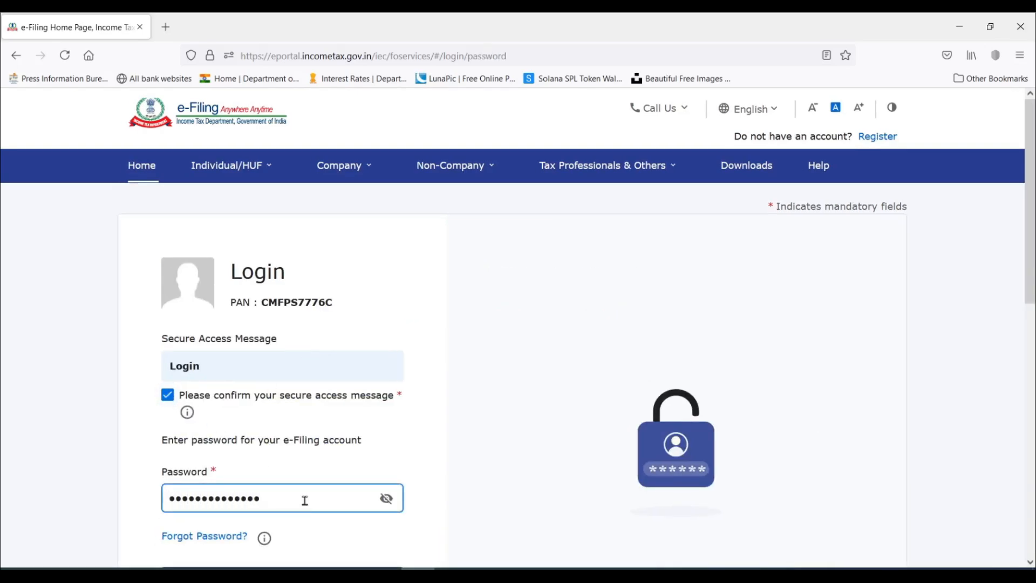
{"action": "scroll", "coordinate": [304, 500], "scroll_direction": "down", "scroll_amount": 4}
{"action": "scroll", "coordinate": [6, 358], "scroll_direction": "up", "scroll_amount": 1}
{"action": "left_click_drag", "start_coordinate": [261, 321], "coordinate": [105, 341]}
{"action": "type", "text": "••••••••••••"}
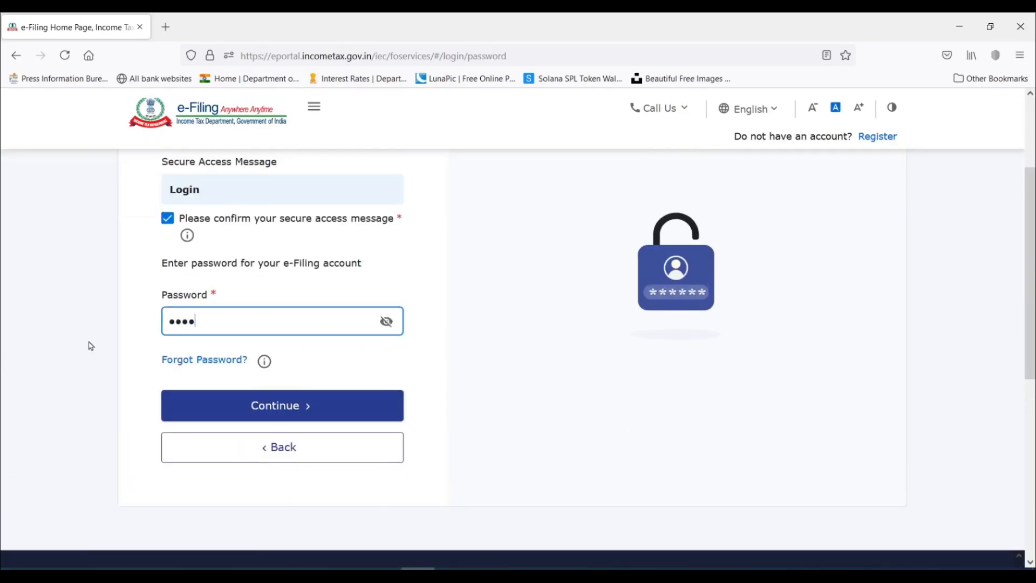
{"action": "key", "text": "Return"}
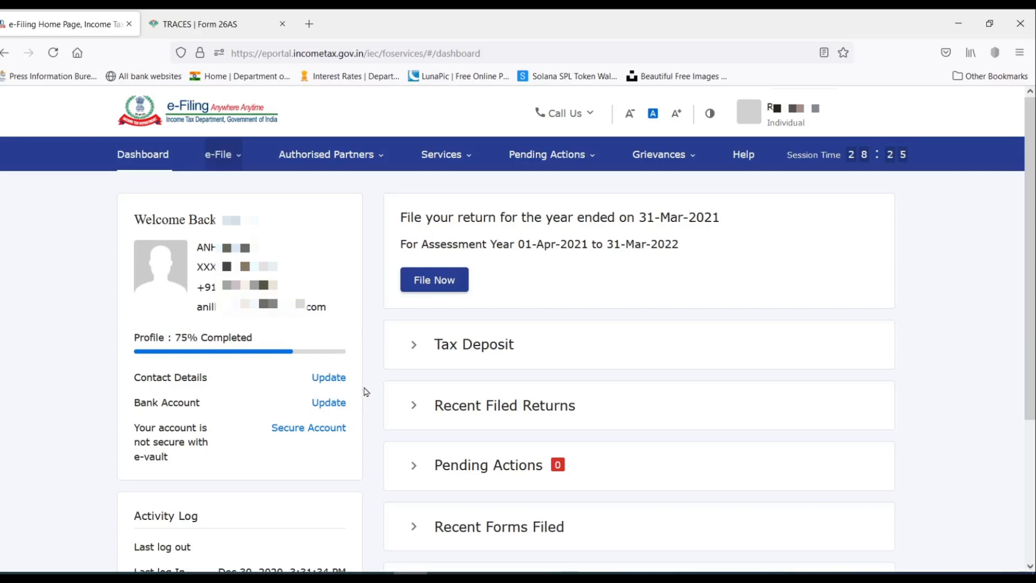
Go from e-File to View Form 26AS on TRACES, accepting the disclaimer and Form 16/16A terms.
{"action": "left_click", "coordinate": [227, 160]}
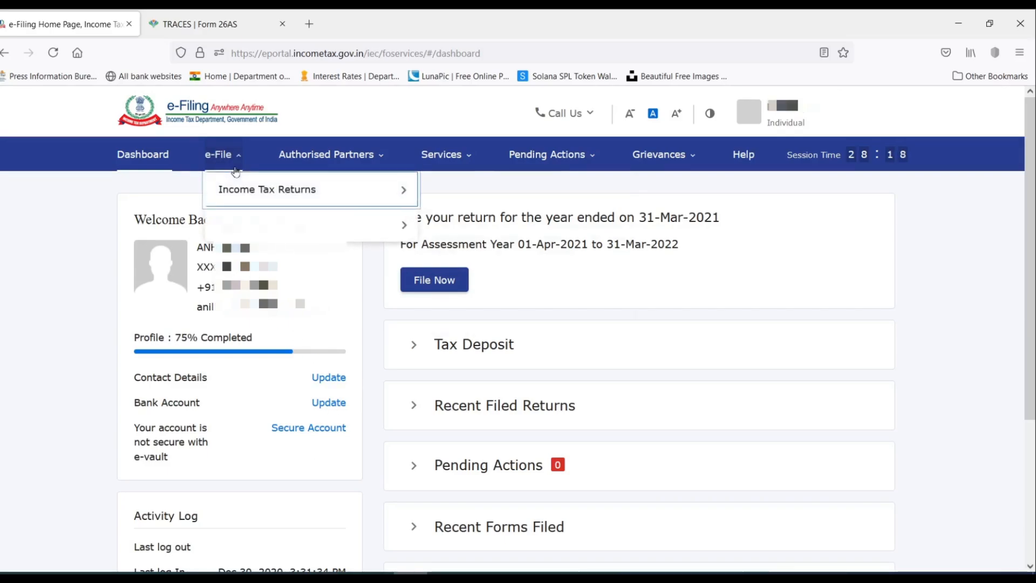
{"action": "mouse_move", "coordinate": [226, 189]}
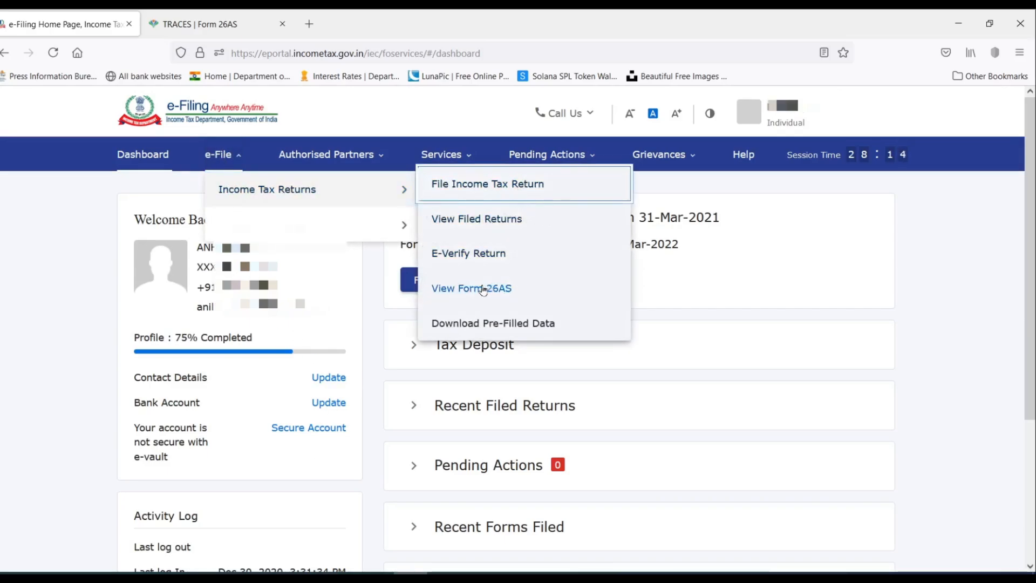
{"action": "left_click", "coordinate": [499, 290]}
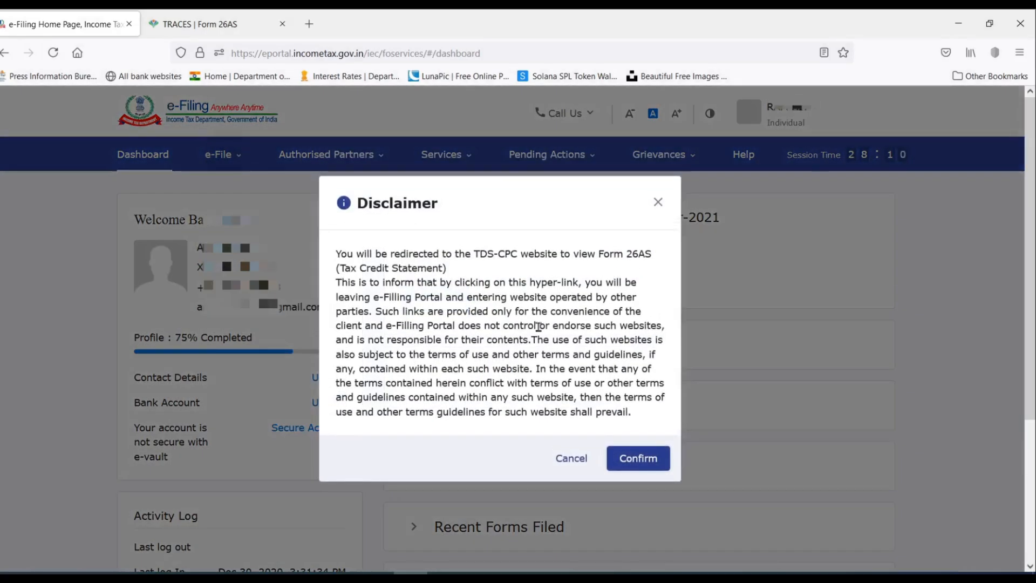
{"action": "left_click", "coordinate": [637, 458]}
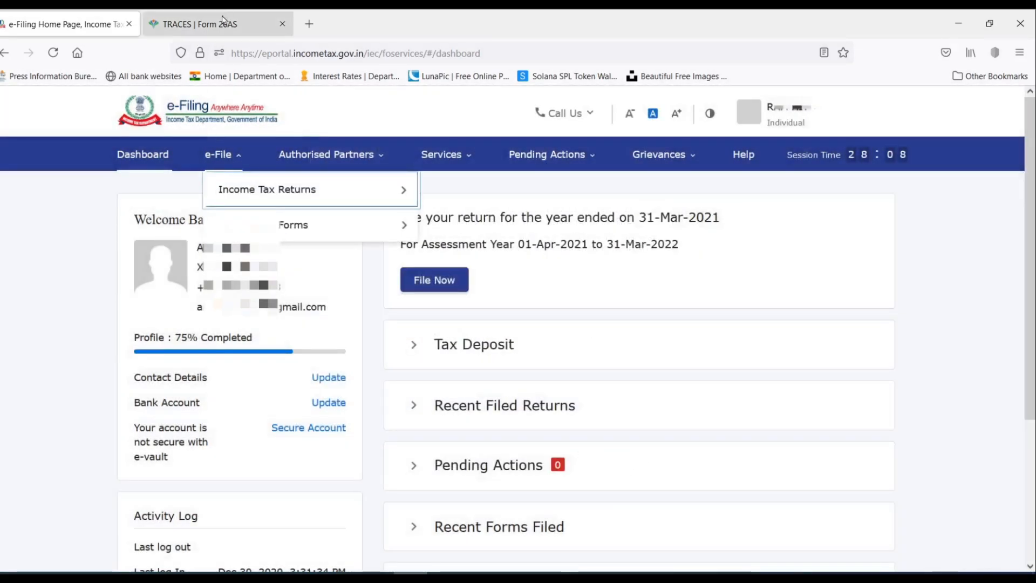
{"action": "left_click", "coordinate": [436, 23]}
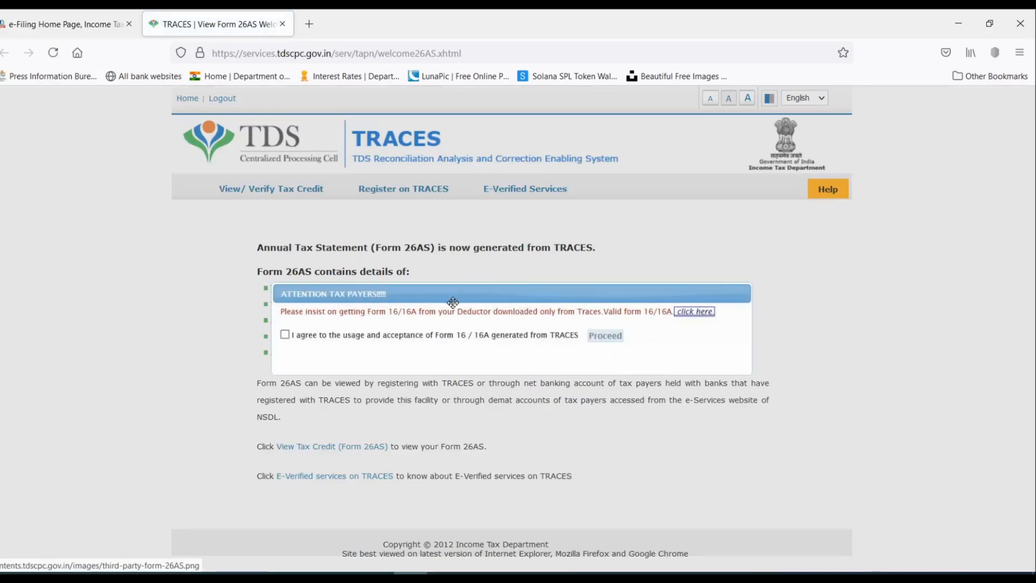
{"action": "left_click", "coordinate": [285, 335]}
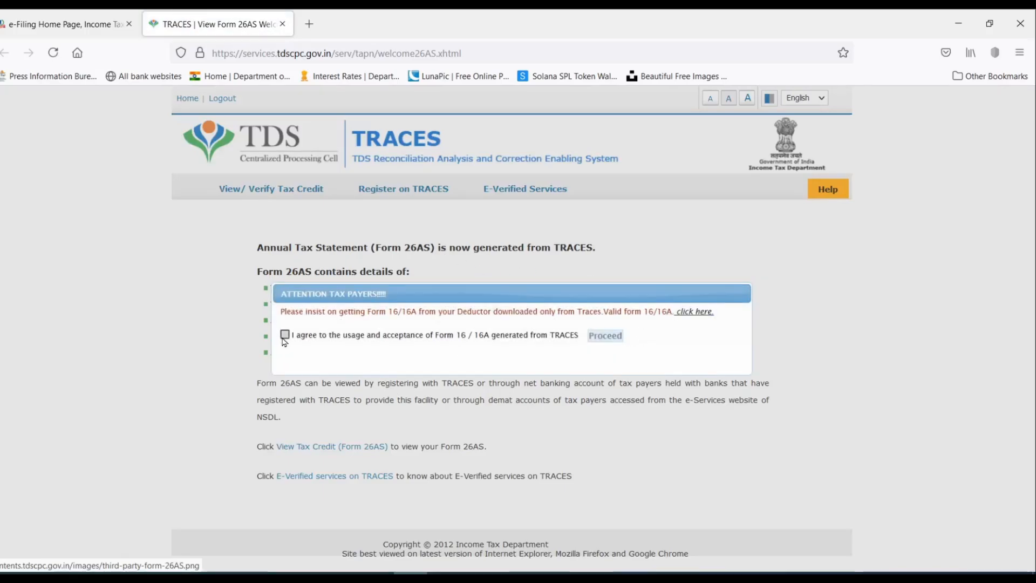
{"action": "left_click", "coordinate": [609, 337]}
{"action": "mouse_move", "coordinate": [250, 192]}
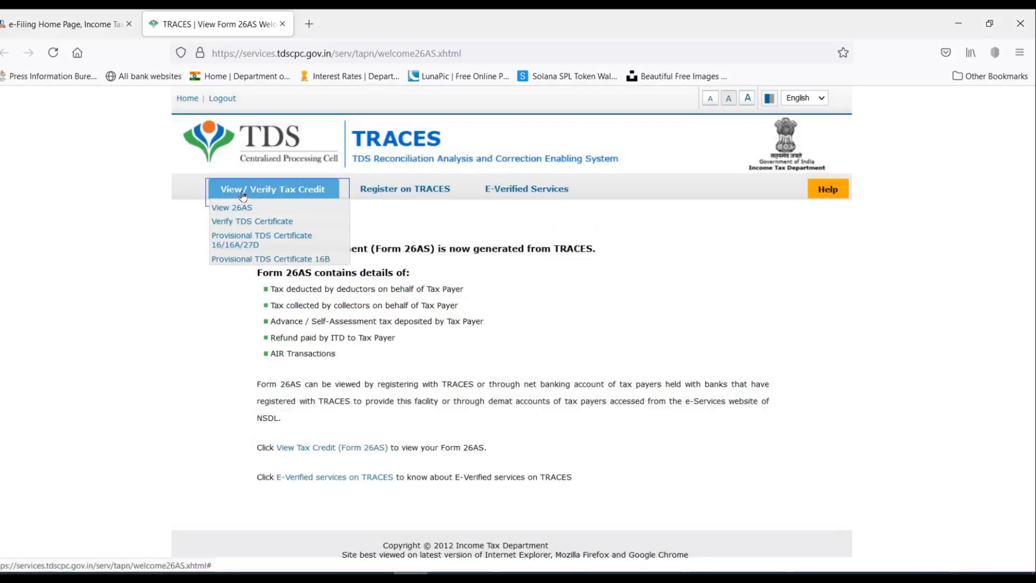
{"action": "left_click", "coordinate": [250, 210]}
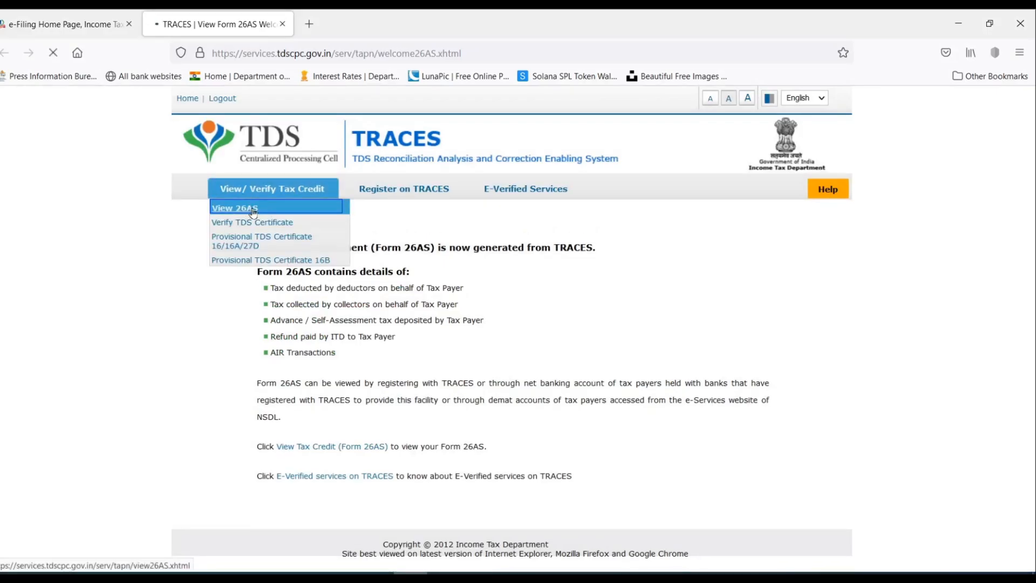
View the 2021-22 Form 26AS as HTML and expand the DAKSHIN HARYANA BIJLI VITRAN NIGAM LIMITED row.
{"action": "left_click", "coordinate": [586, 282]}
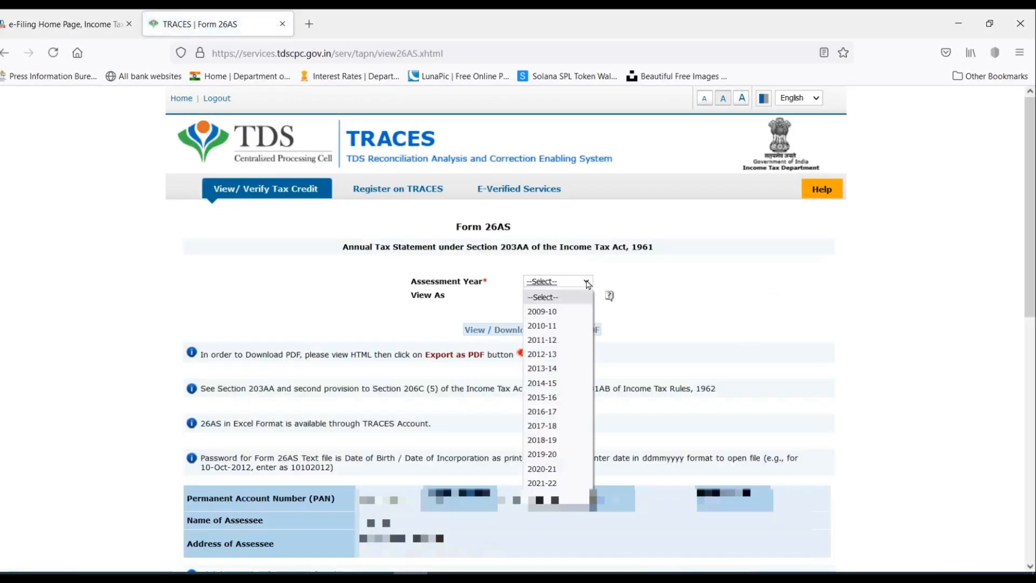
{"action": "left_click", "coordinate": [543, 483]}
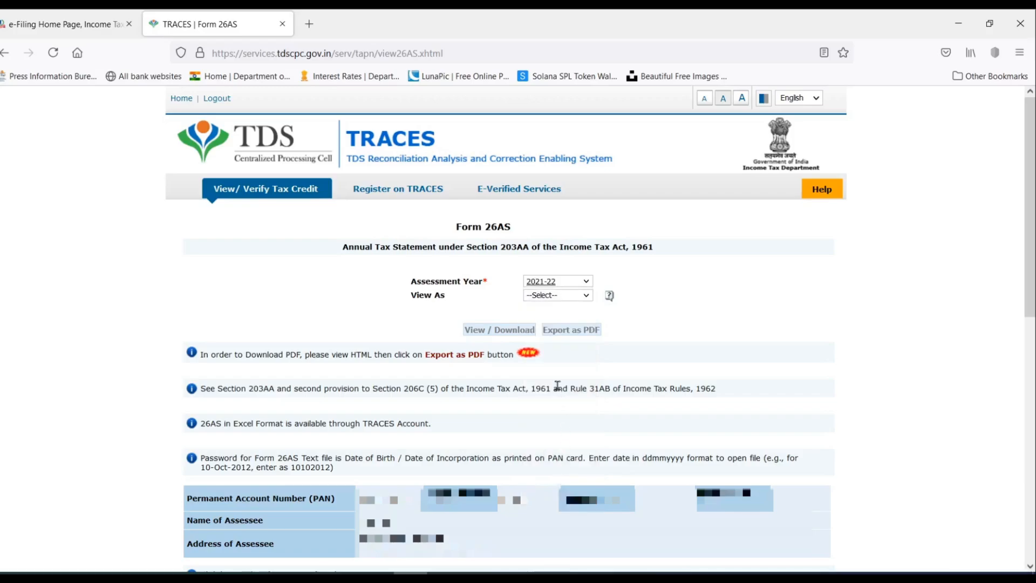
{"action": "left_click", "coordinate": [545, 300]}
{"action": "left_click", "coordinate": [540, 325]}
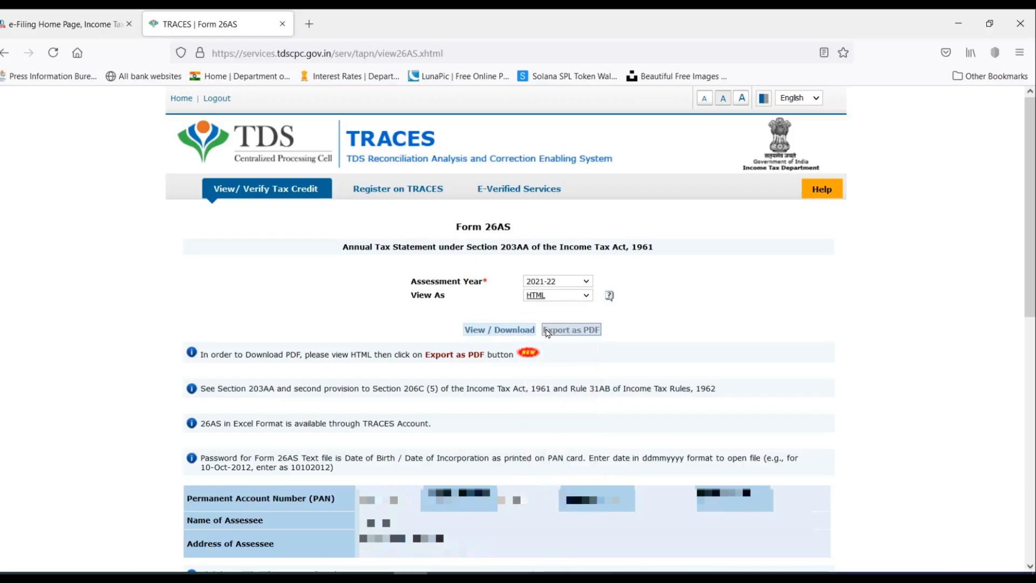
{"action": "left_click", "coordinate": [501, 332]}
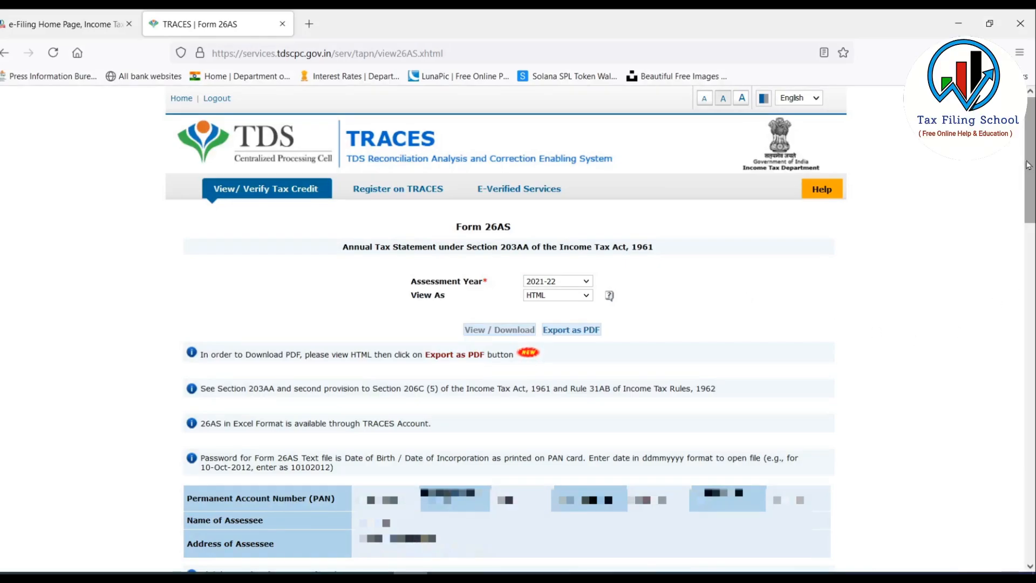
{"action": "left_click_drag", "start_coordinate": [1031, 158], "coordinate": [1031, 298]}
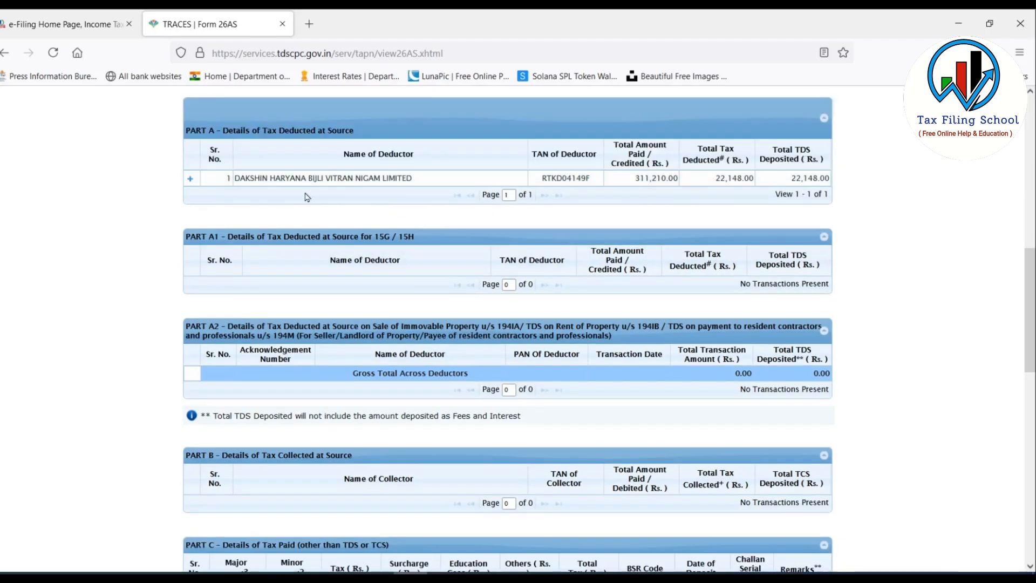
{"action": "left_click", "coordinate": [189, 181]}
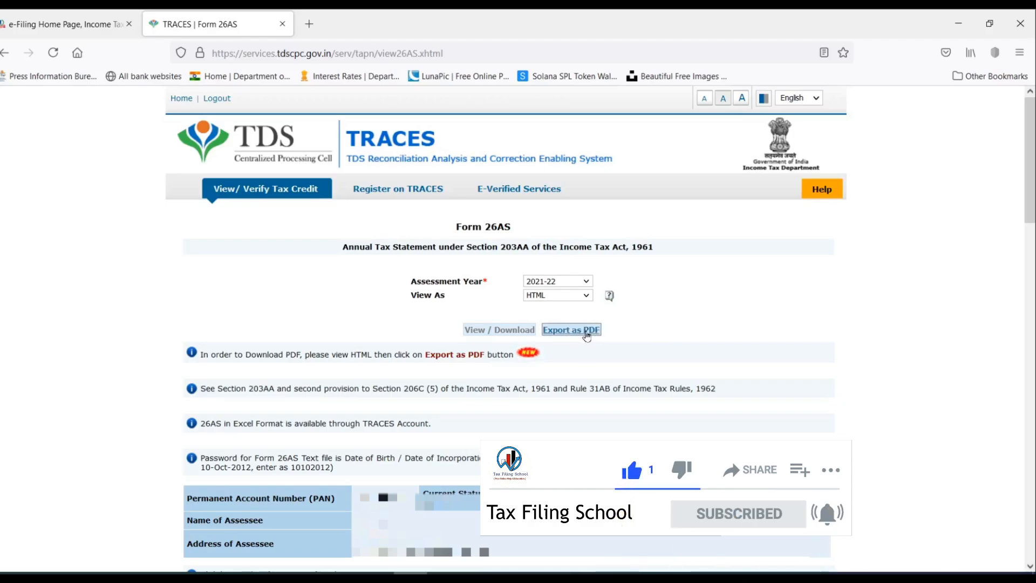
Export the Form 26AS as a saved PDF and go back to the e-Filing Home Page tab.
{"action": "left_click", "coordinate": [586, 331]}
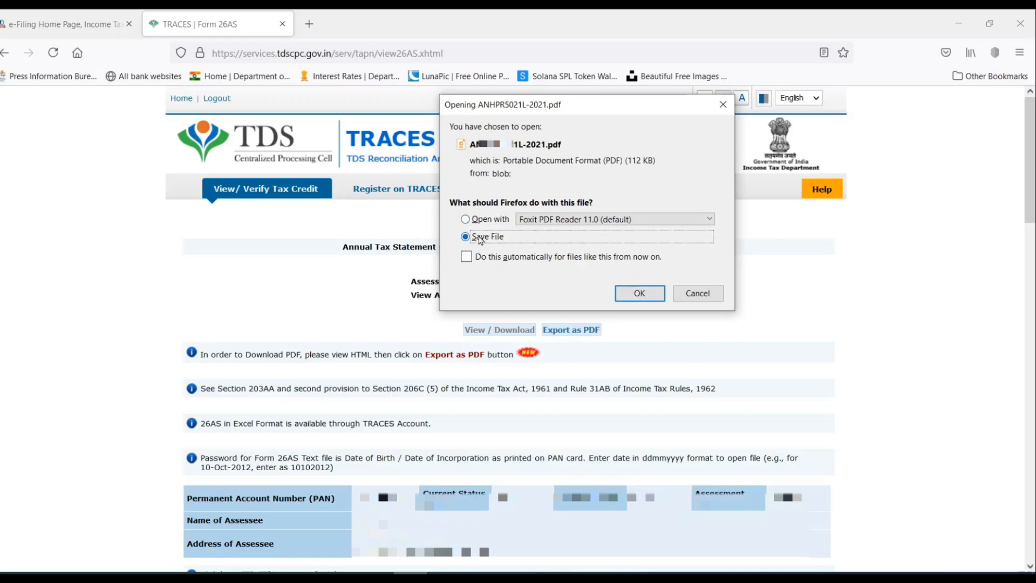
{"action": "left_click", "coordinate": [650, 297]}
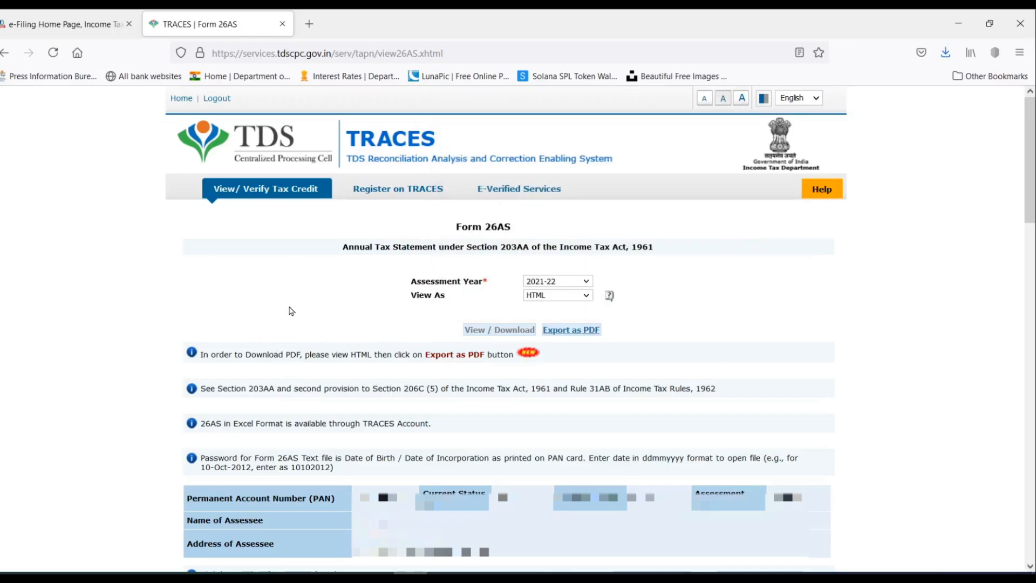
{"action": "left_click", "coordinate": [70, 23]}
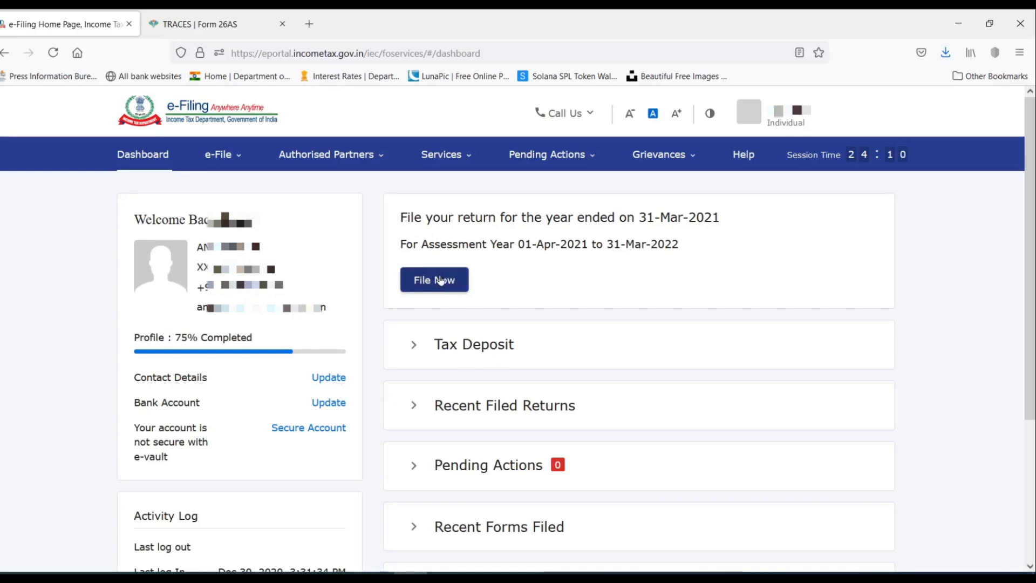
Choose File Now for assessment year 2021-22 with the Online filing mode.
{"action": "left_click", "coordinate": [221, 162]}
{"action": "mouse_move", "coordinate": [254, 189]}
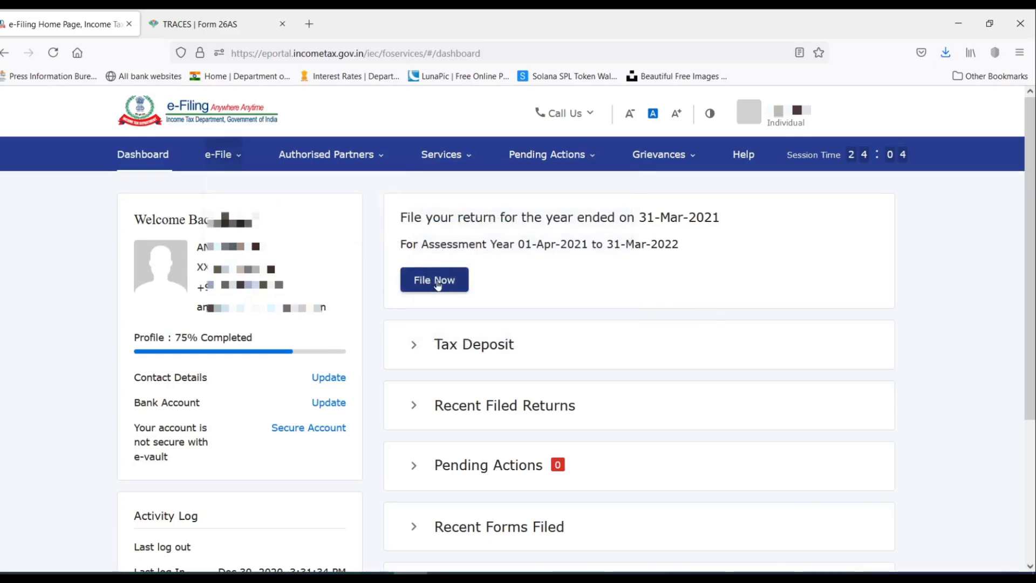
{"action": "left_click", "coordinate": [436, 282]}
{"action": "left_click", "coordinate": [218, 343]}
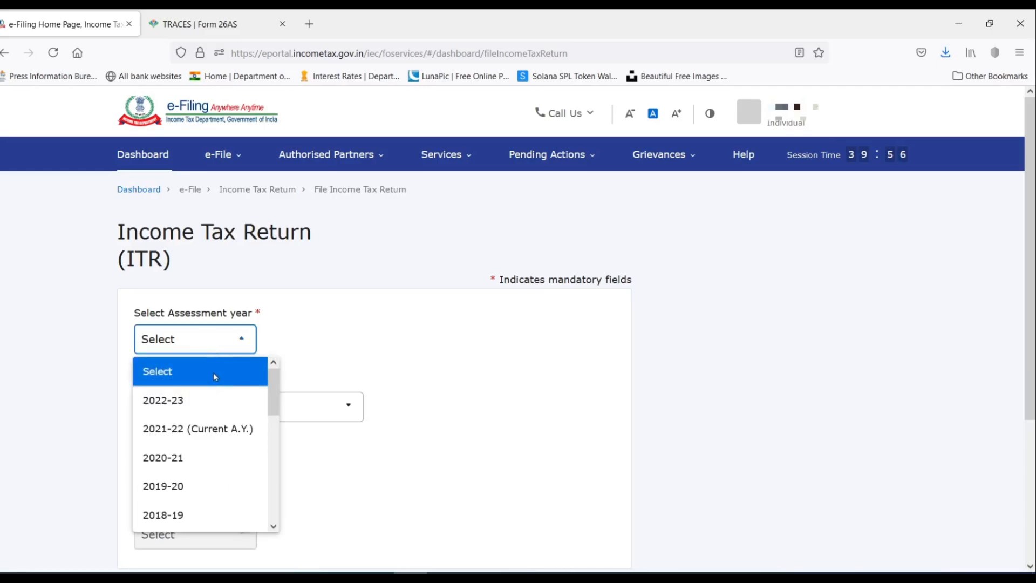
{"action": "left_click", "coordinate": [186, 432]}
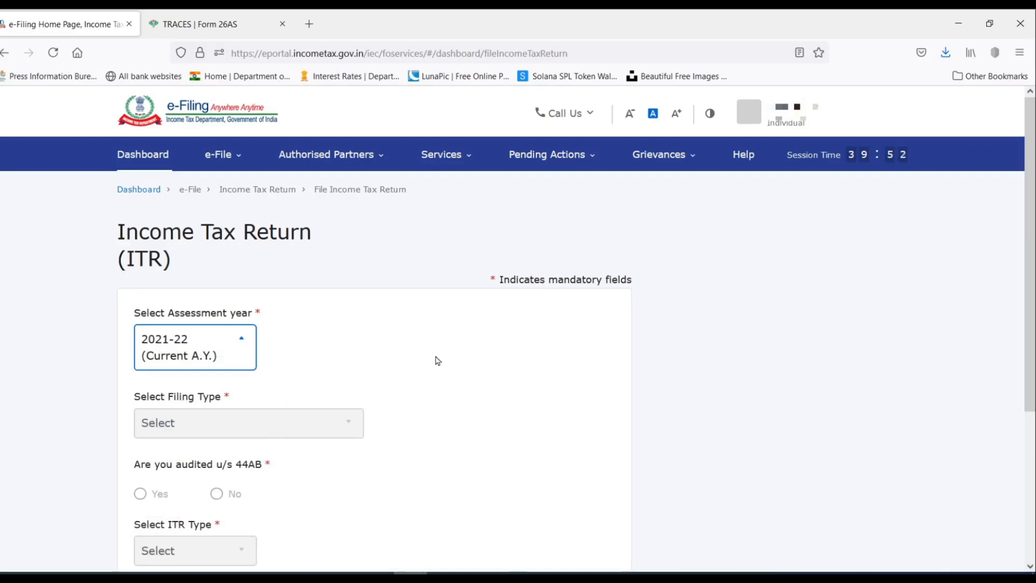
{"action": "scroll", "coordinate": [438, 360], "scroll_direction": "down", "scroll_amount": 2}
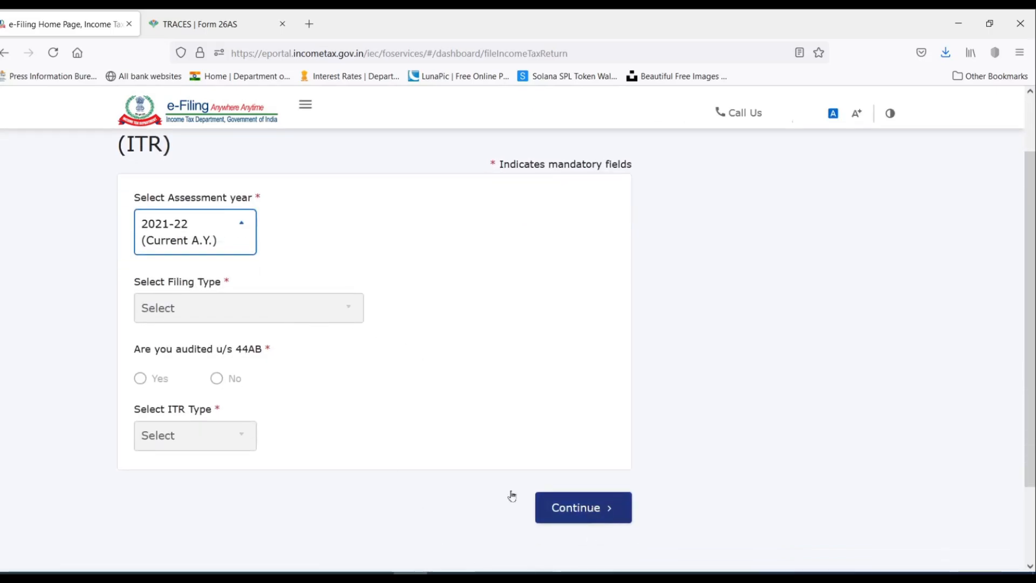
{"action": "left_click", "coordinate": [564, 512]}
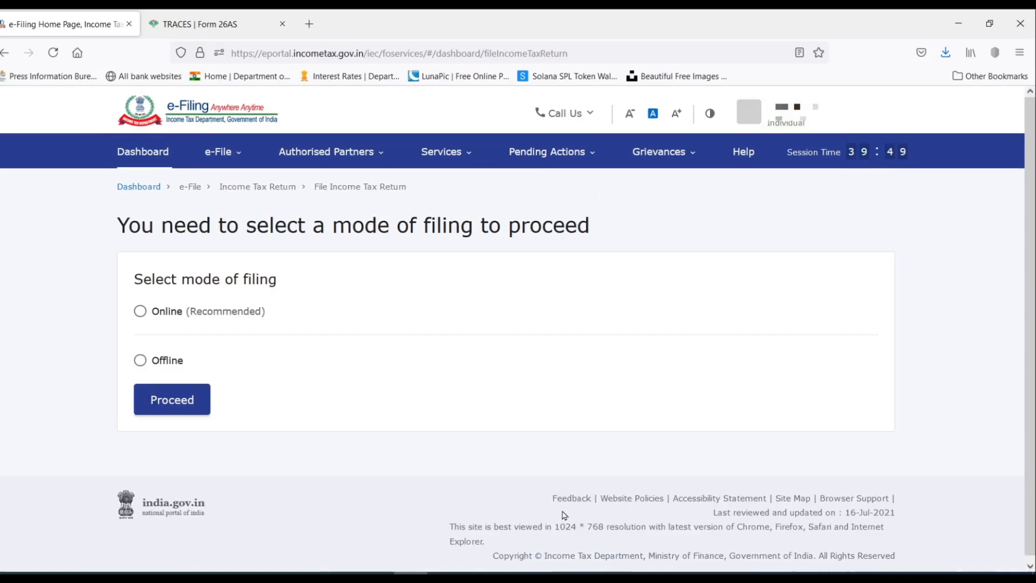
{"action": "left_click", "coordinate": [140, 314]}
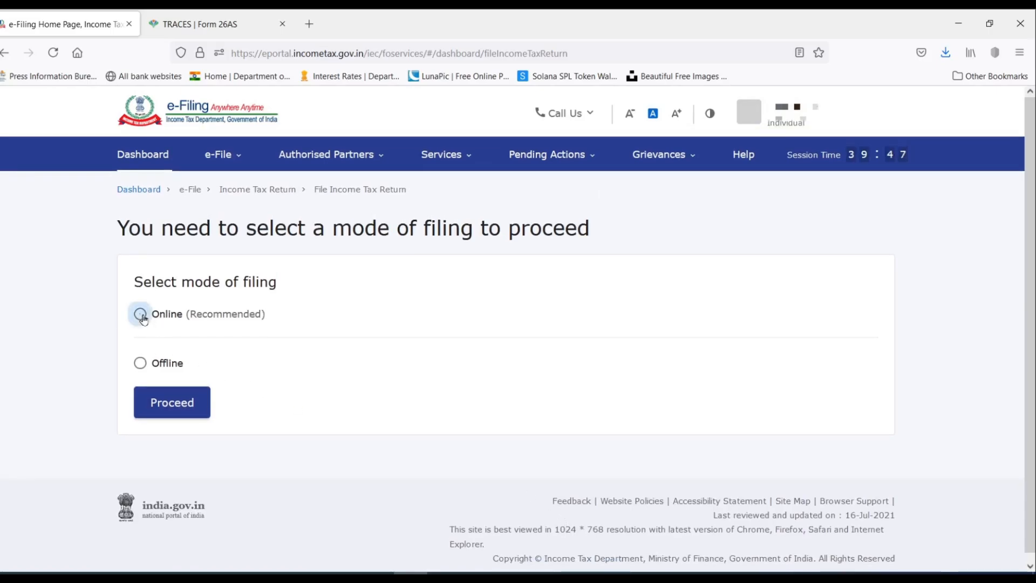
{"action": "left_click", "coordinate": [182, 407]}
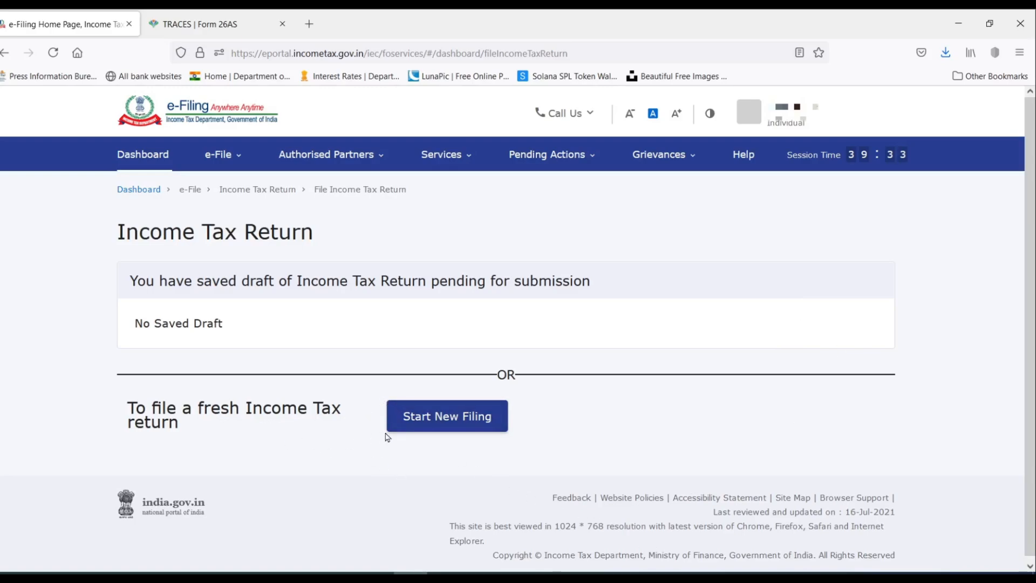
Start a new filing with Individual status and select the ITR-1 form.
{"action": "left_click", "coordinate": [473, 416]}
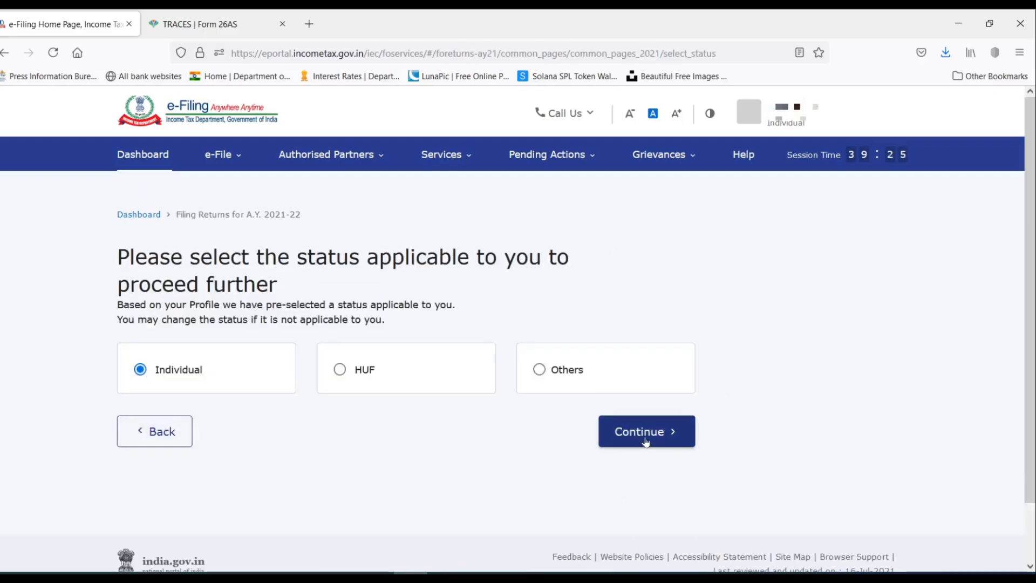
{"action": "left_click", "coordinate": [645, 441]}
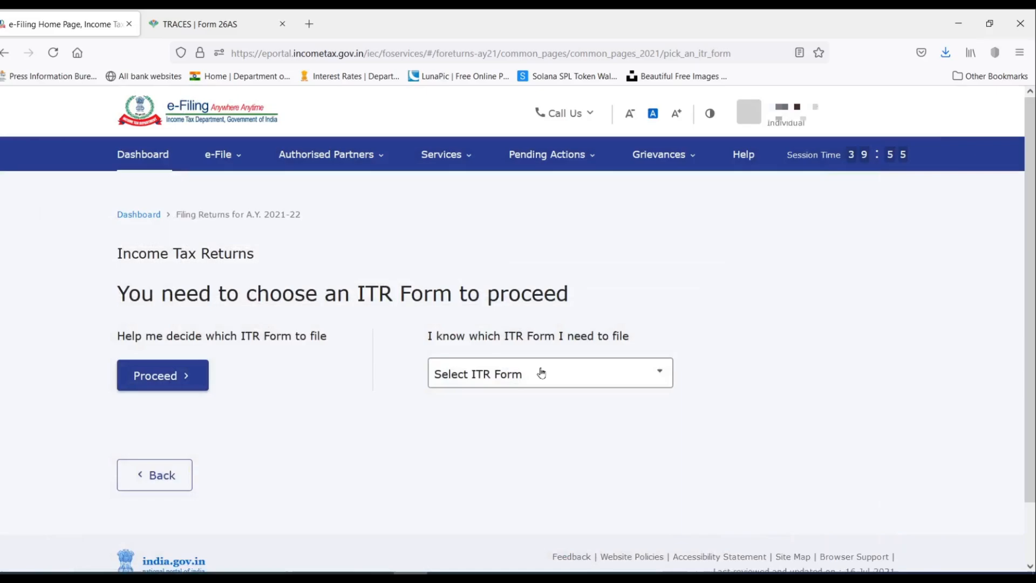
{"action": "left_click", "coordinate": [541, 372]}
{"action": "left_click", "coordinate": [477, 434]}
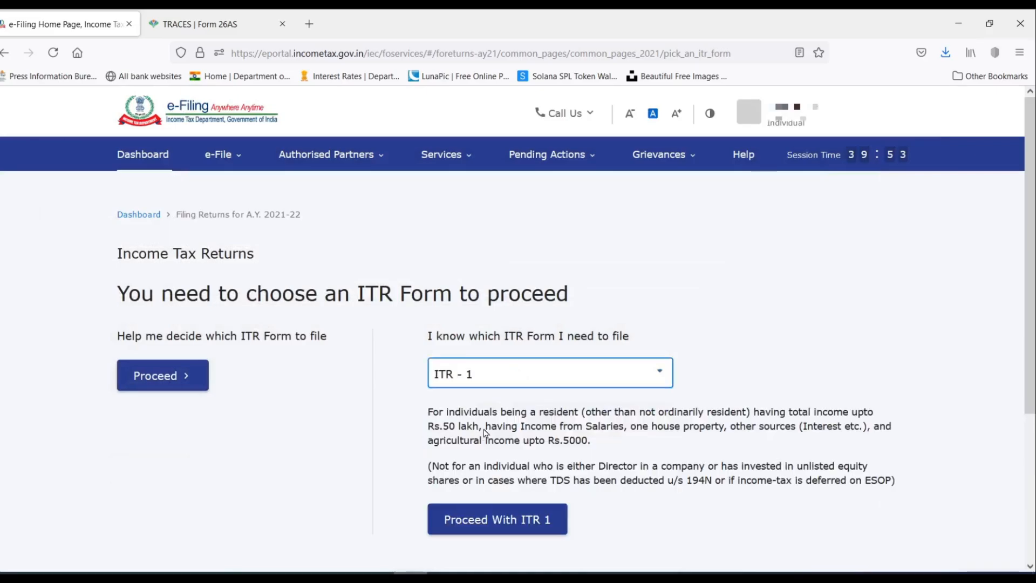
{"action": "left_click", "coordinate": [531, 521]}
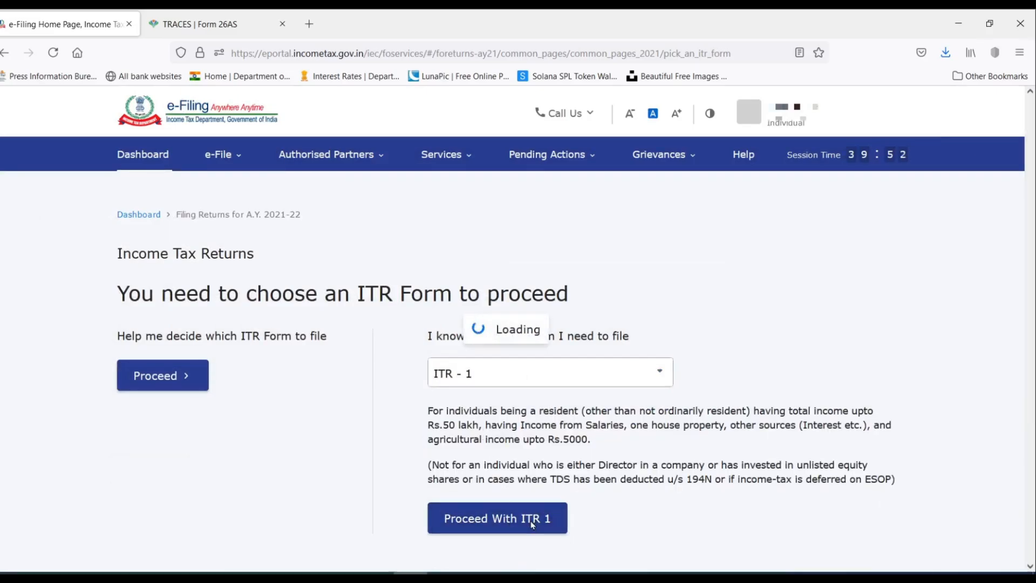
Pick 'Taxable income is more than basic exemption limit' as the filing reason and continue.
{"action": "left_click", "coordinate": [278, 518]}
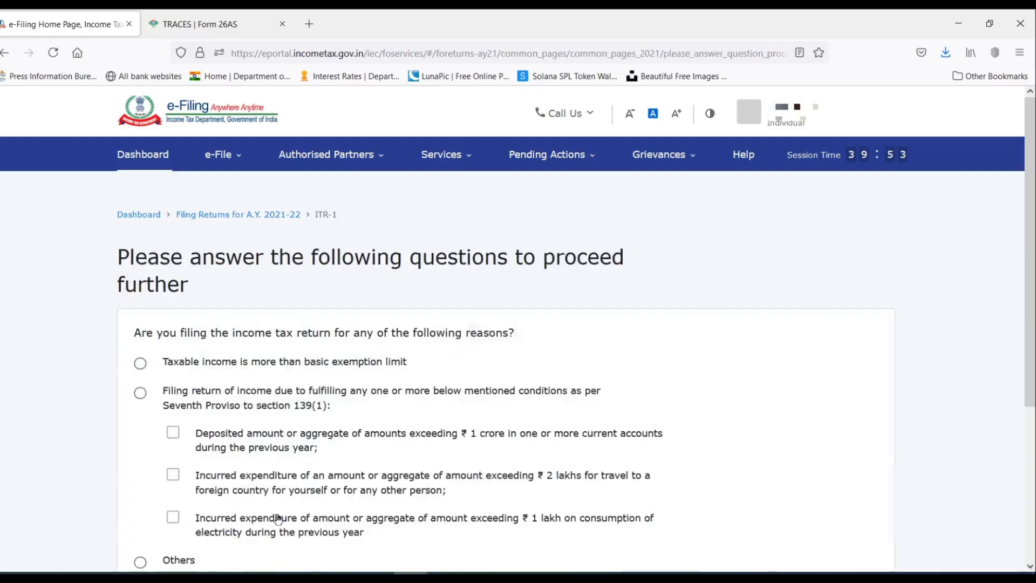
{"action": "scroll", "coordinate": [786, 289], "scroll_direction": "down", "scroll_amount": 2}
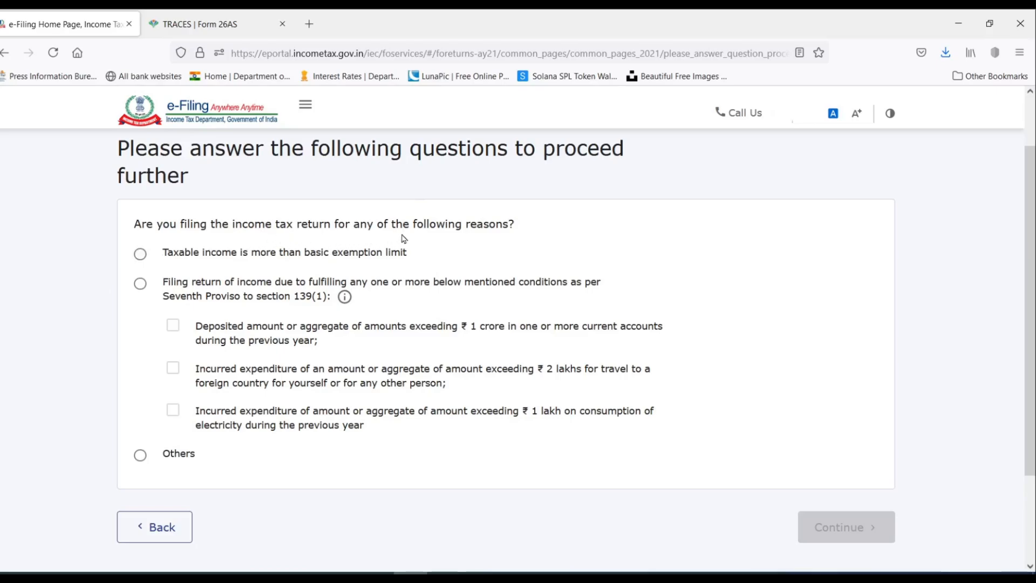
{"action": "left_click", "coordinate": [140, 254]}
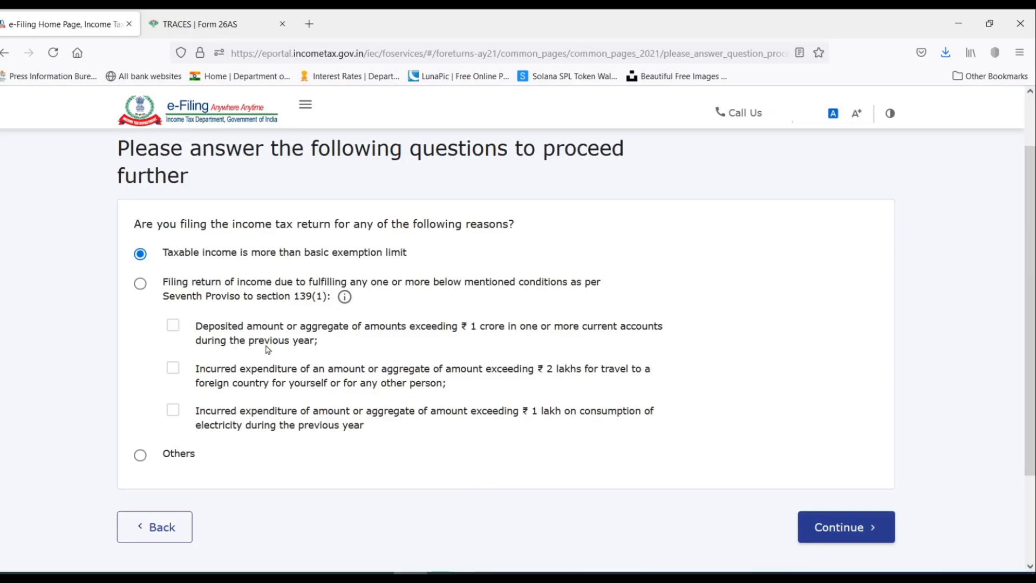
{"action": "left_click", "coordinate": [140, 284]}
{"action": "left_click", "coordinate": [172, 368]}
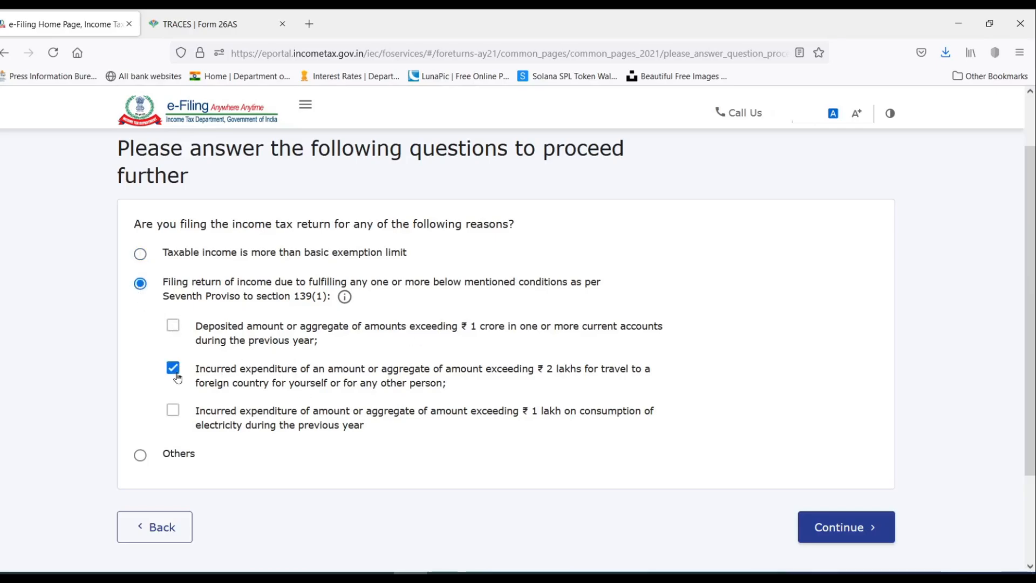
{"action": "left_click", "coordinate": [140, 254]}
{"action": "left_click", "coordinate": [141, 459]}
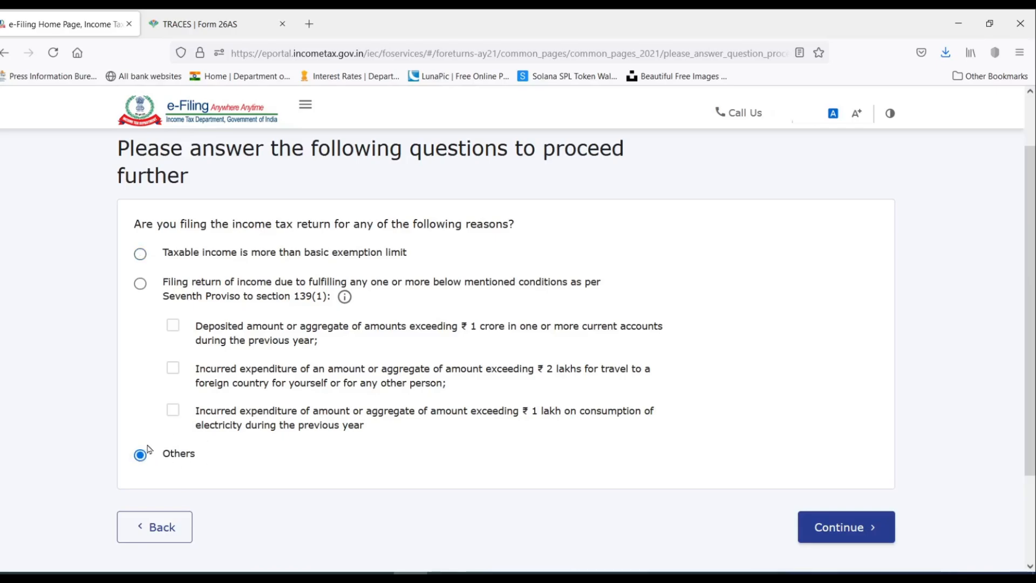
{"action": "left_click", "coordinate": [140, 253]}
{"action": "left_click", "coordinate": [866, 528]}
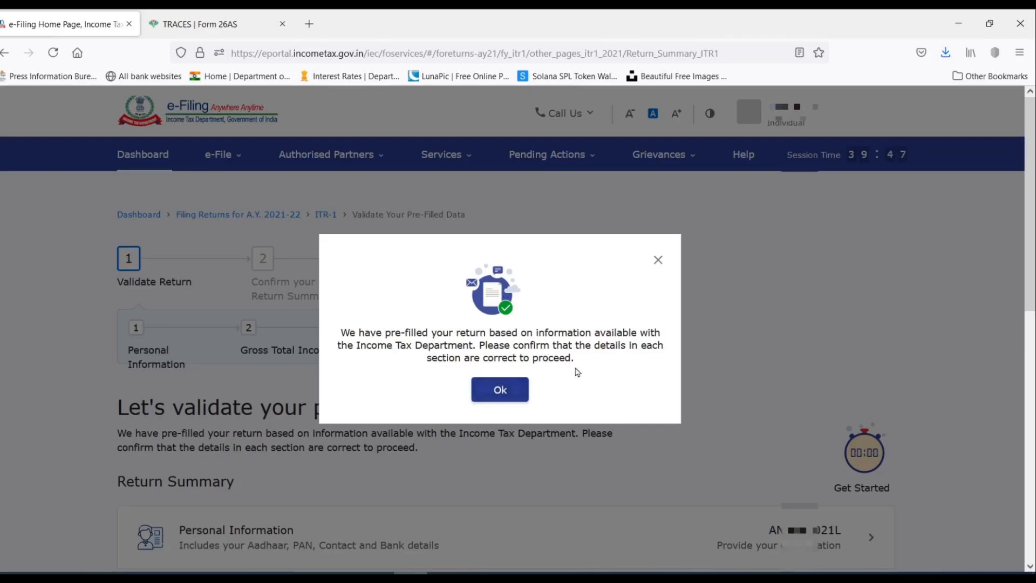
Dismiss the pre-filled return notice, review the Return Summary, and open Personal Information.
{"action": "left_click", "coordinate": [503, 392]}
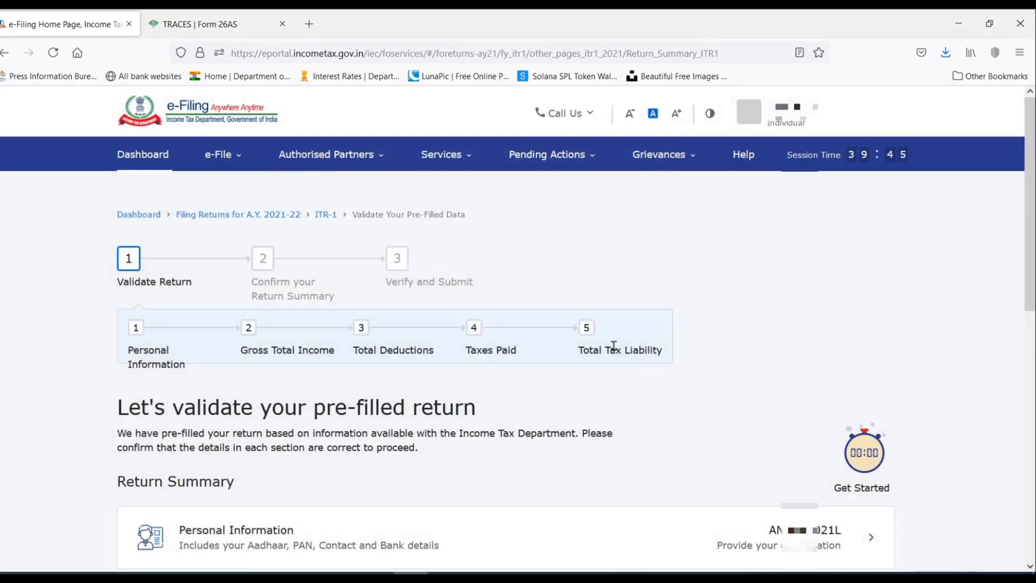
{"action": "scroll", "coordinate": [613, 345], "scroll_direction": "down", "scroll_amount": 2}
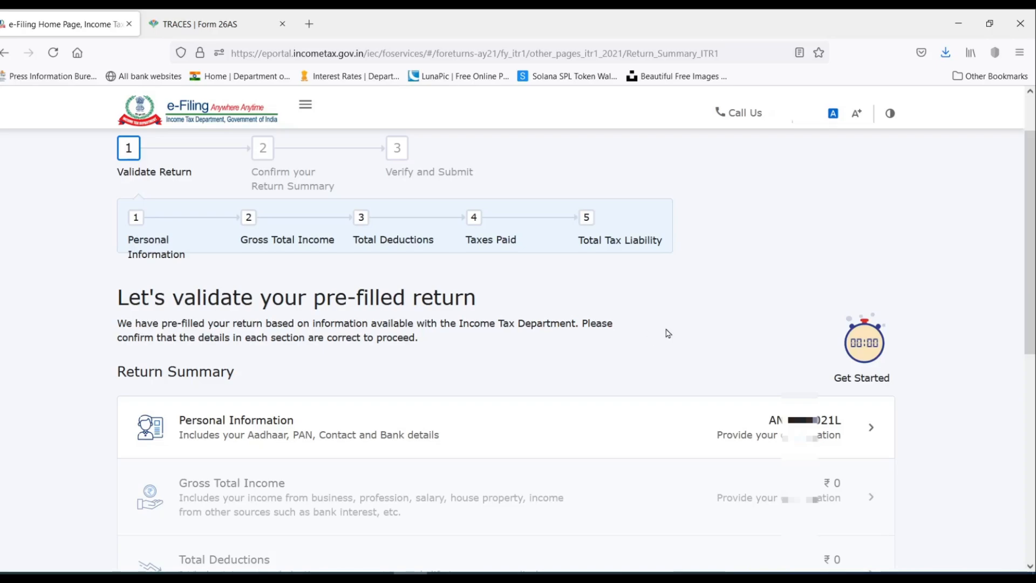
{"action": "scroll", "coordinate": [668, 332], "scroll_direction": "down", "scroll_amount": 3}
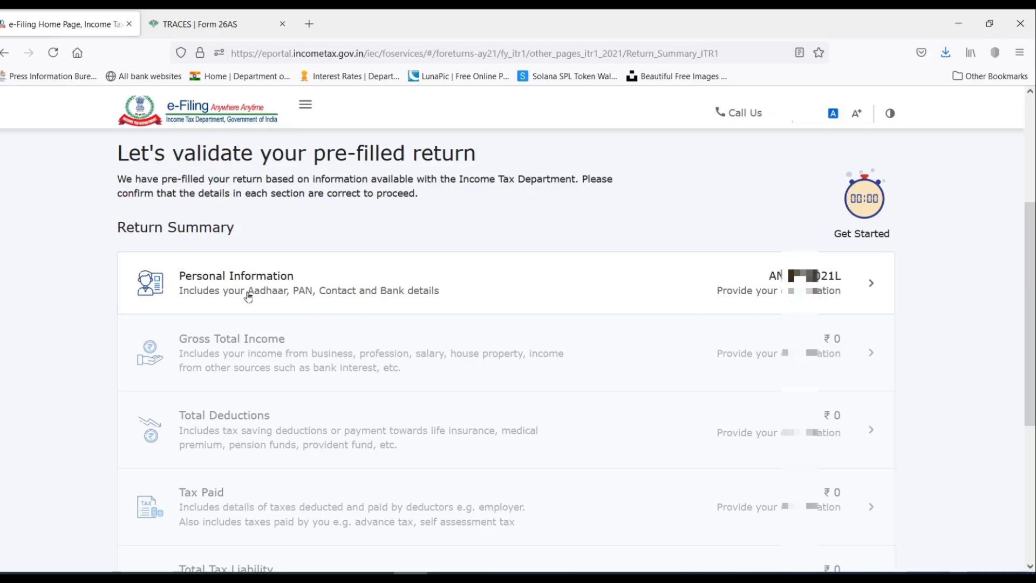
{"action": "scroll", "coordinate": [515, 300], "scroll_direction": "up", "scroll_amount": 1}
{"action": "scroll", "coordinate": [515, 300], "scroll_direction": "down", "scroll_amount": 3}
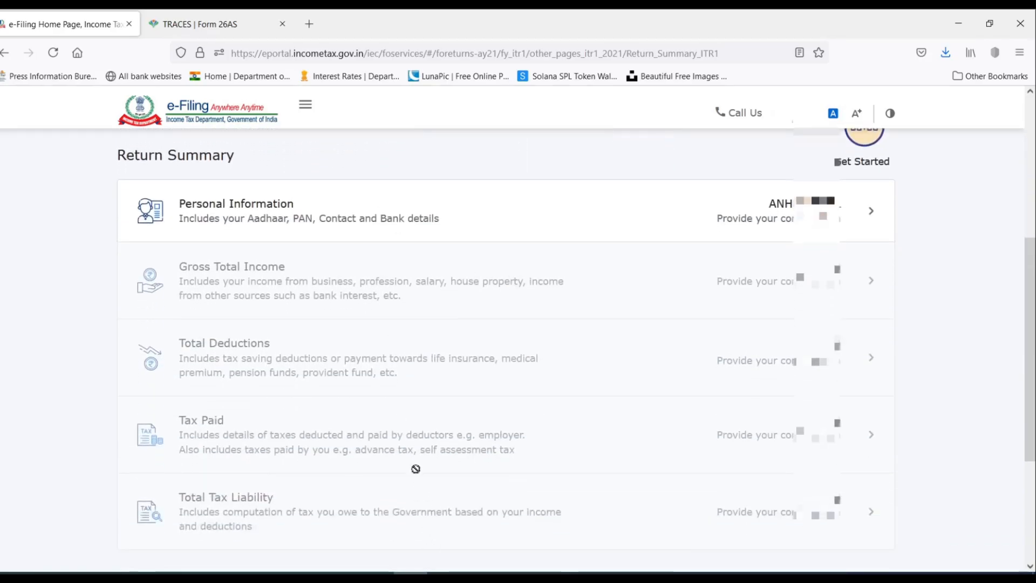
{"action": "scroll", "coordinate": [416, 470], "scroll_direction": "down", "scroll_amount": 3}
{"action": "scroll", "coordinate": [417, 468], "scroll_direction": "up", "scroll_amount": 6}
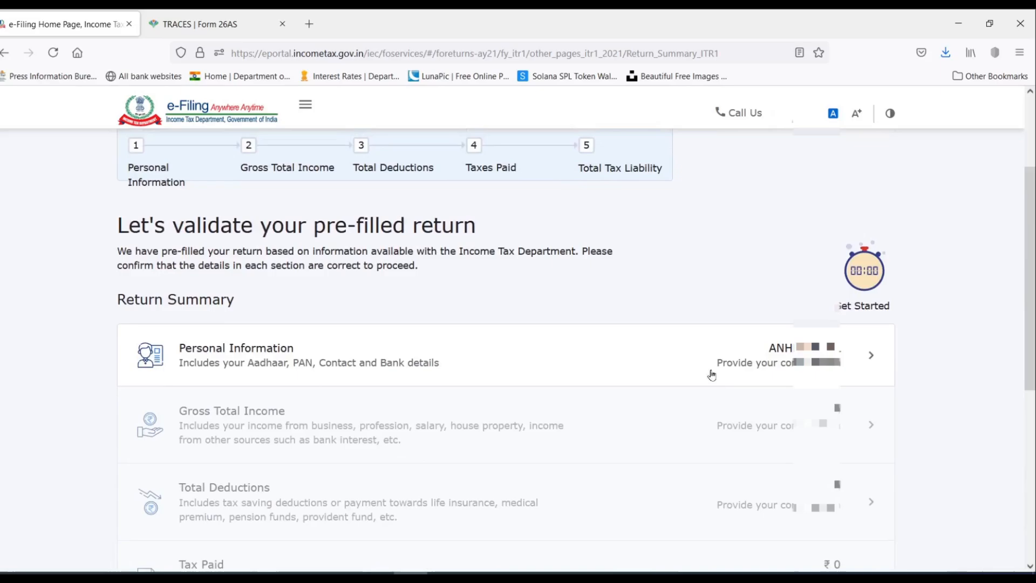
{"action": "left_click", "coordinate": [846, 355]}
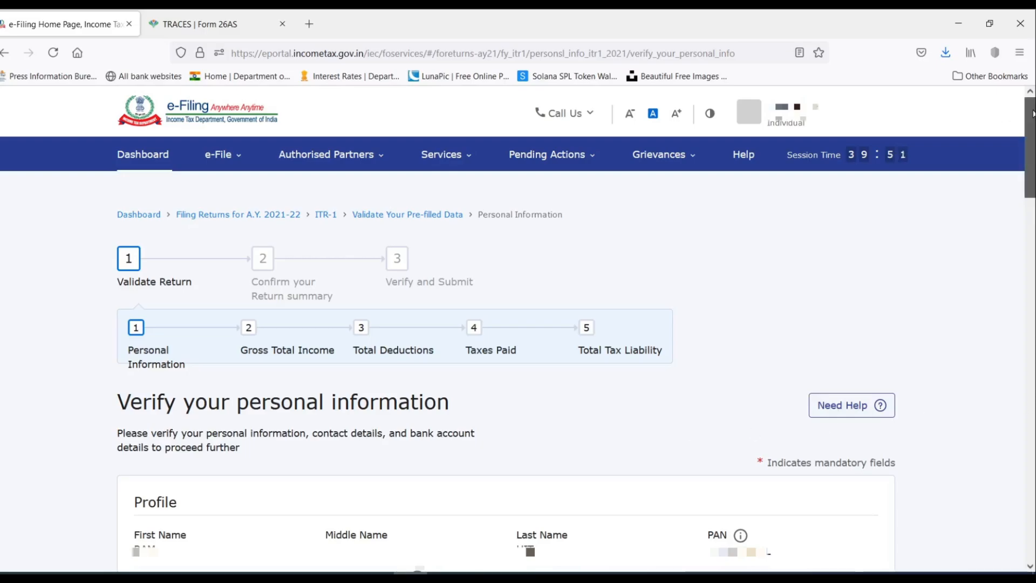
Choose Pensioners from the Nature of Employment dropdown after briefly trying Not Applicable.
{"action": "scroll", "coordinate": [1032, 114], "scroll_direction": "down", "scroll_amount": 5}
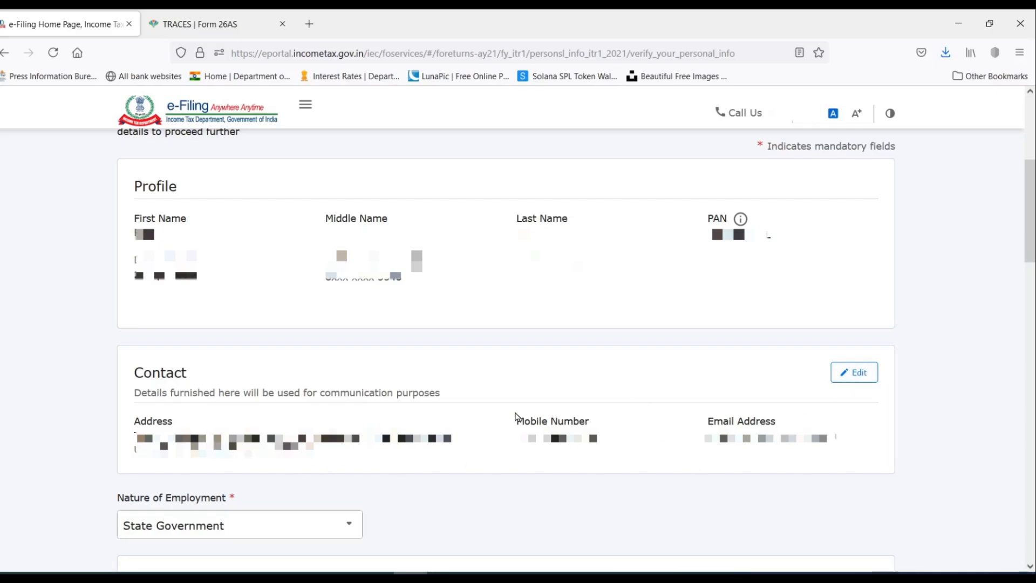
{"action": "scroll", "coordinate": [714, 136], "scroll_direction": "down", "scroll_amount": 5}
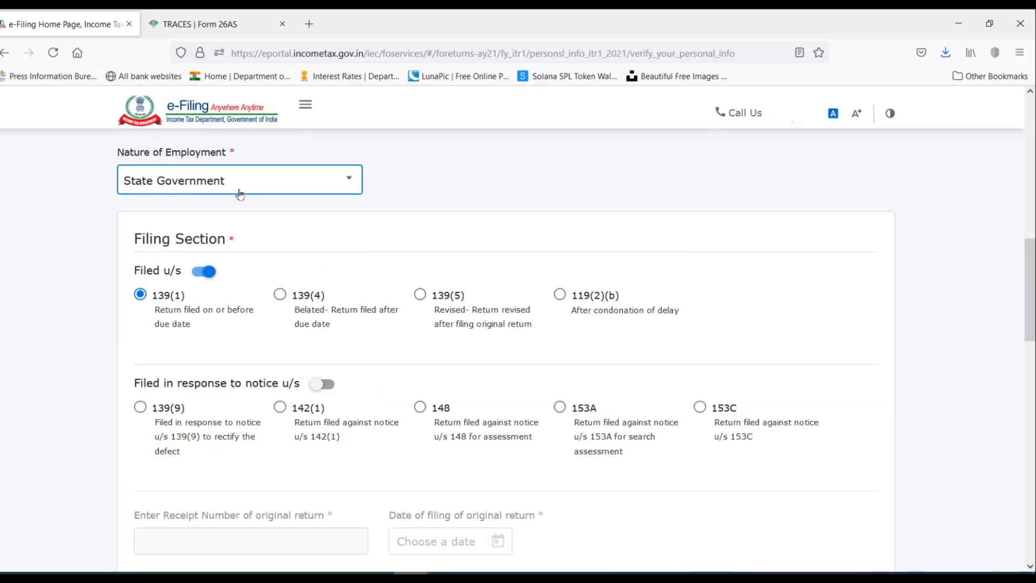
{"action": "left_click", "coordinate": [283, 192]}
{"action": "scroll", "coordinate": [248, 247], "scroll_direction": "down", "scroll_amount": 2}
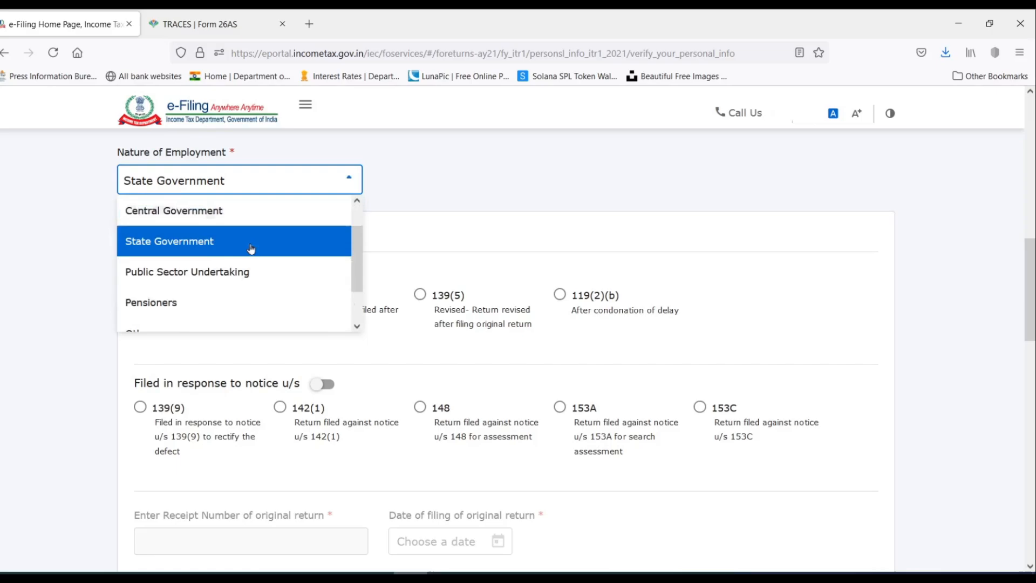
{"action": "left_click", "coordinate": [176, 269]}
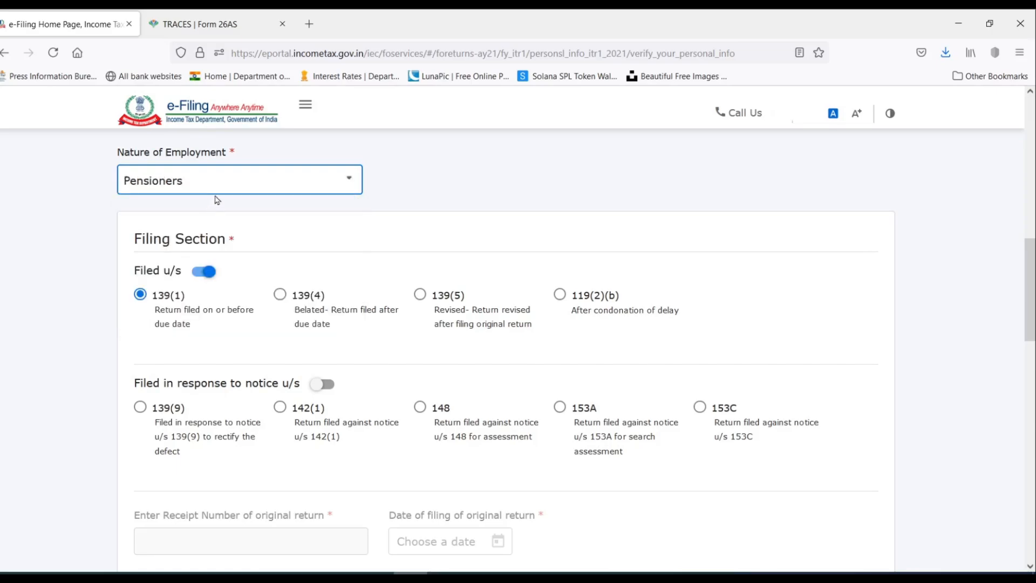
{"action": "left_click", "coordinate": [232, 179]}
{"action": "scroll", "coordinate": [241, 263], "scroll_direction": "down", "scroll_amount": 2}
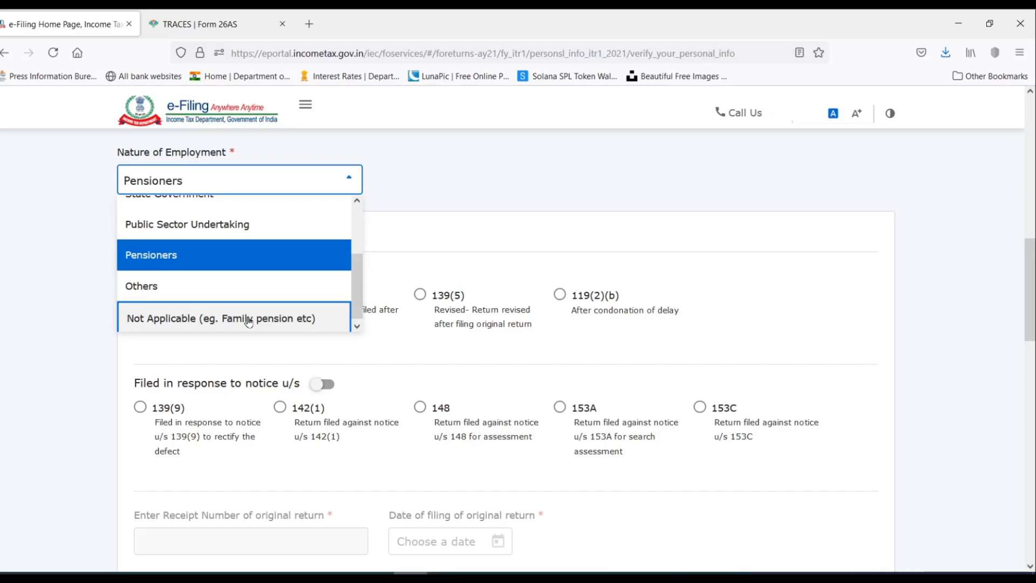
{"action": "left_click", "coordinate": [222, 319]}
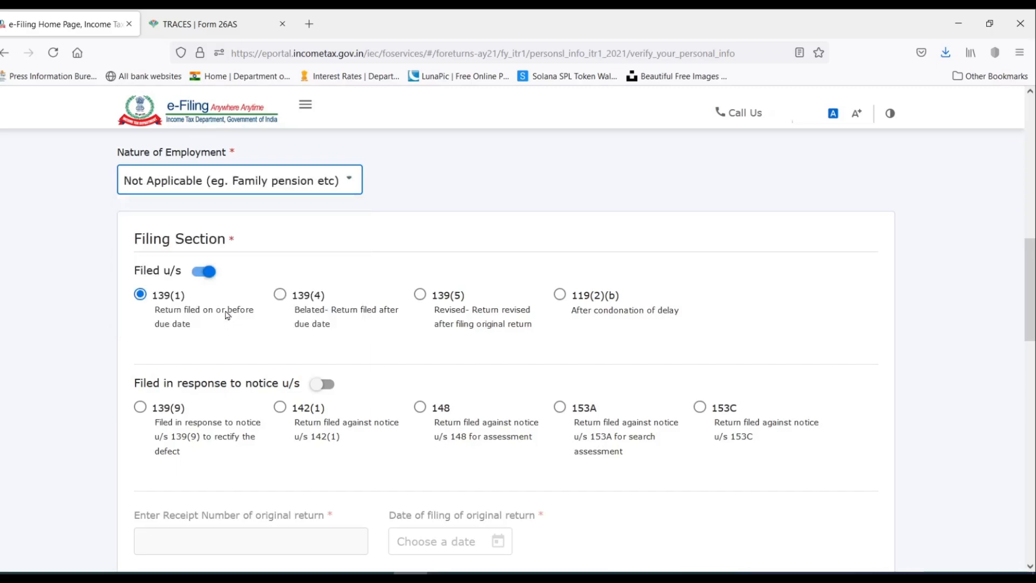
{"action": "left_click", "coordinate": [291, 181]}
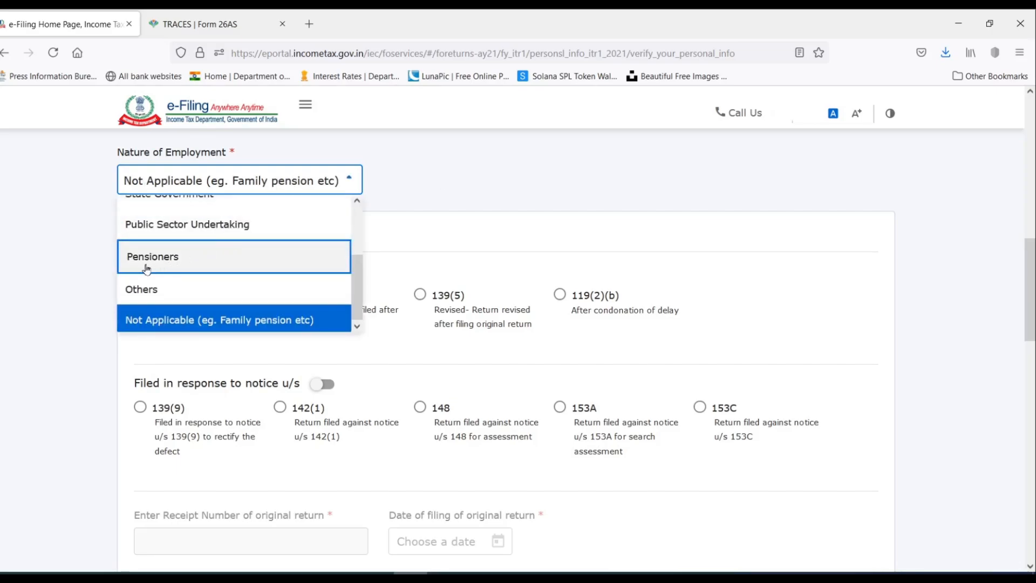
{"action": "left_click", "coordinate": [182, 264]}
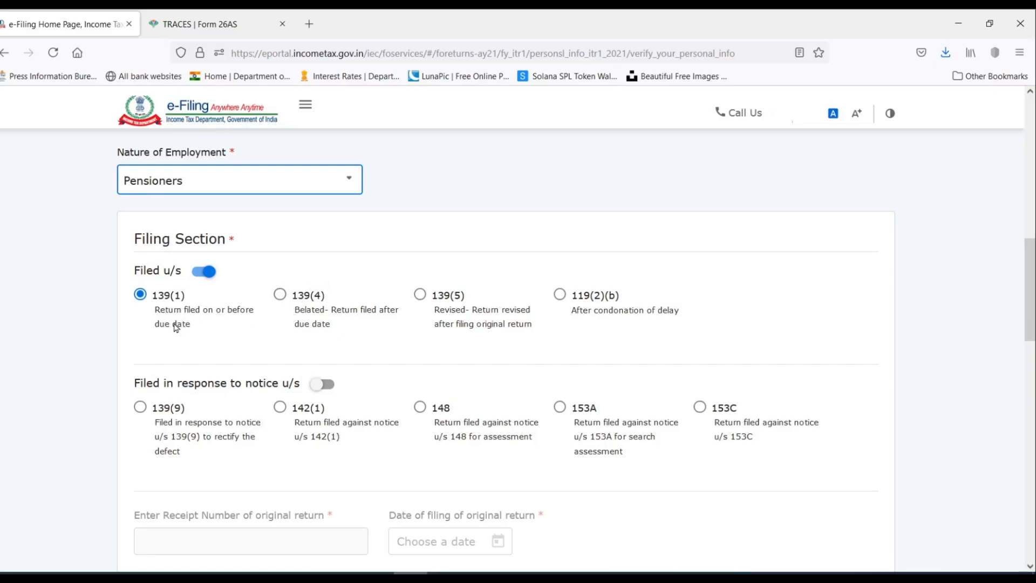
{"action": "scroll", "coordinate": [176, 328], "scroll_direction": "down", "scroll_amount": 2}
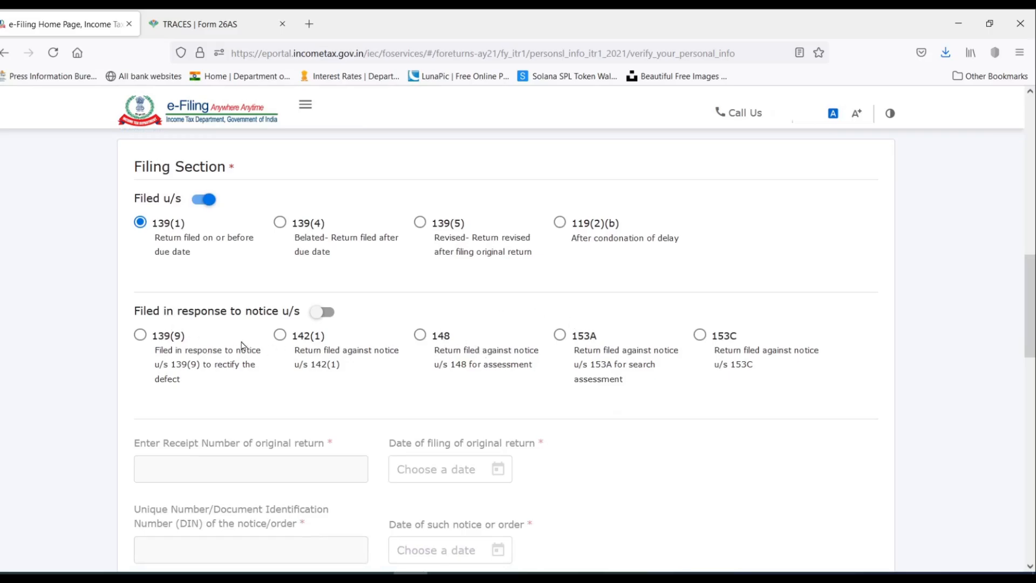
Select No for the section 115BAC new tax regime, cancelling the Yes prompt.
{"action": "scroll", "coordinate": [241, 345], "scroll_direction": "down", "scroll_amount": 10}
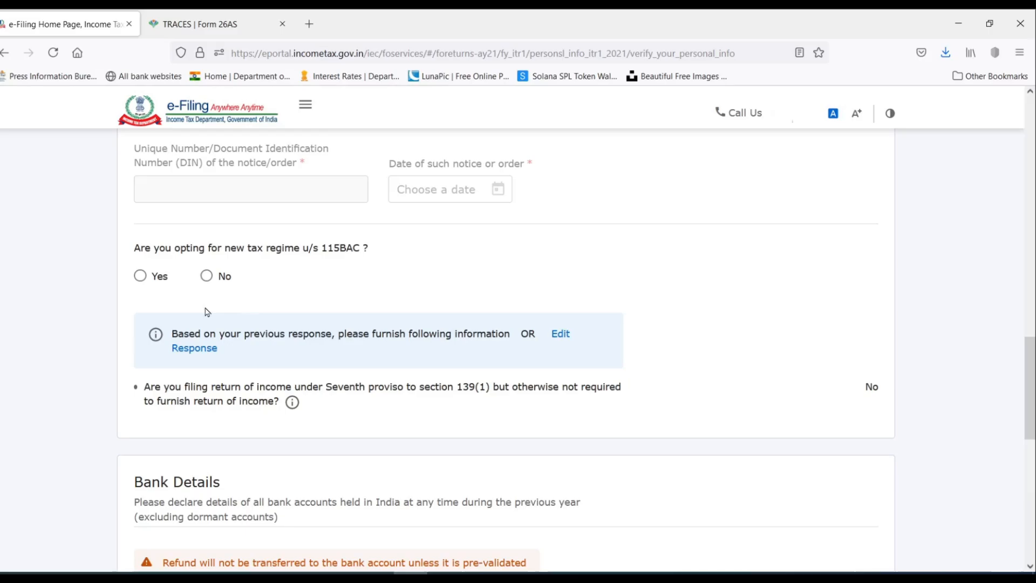
{"action": "left_click", "coordinate": [141, 277]}
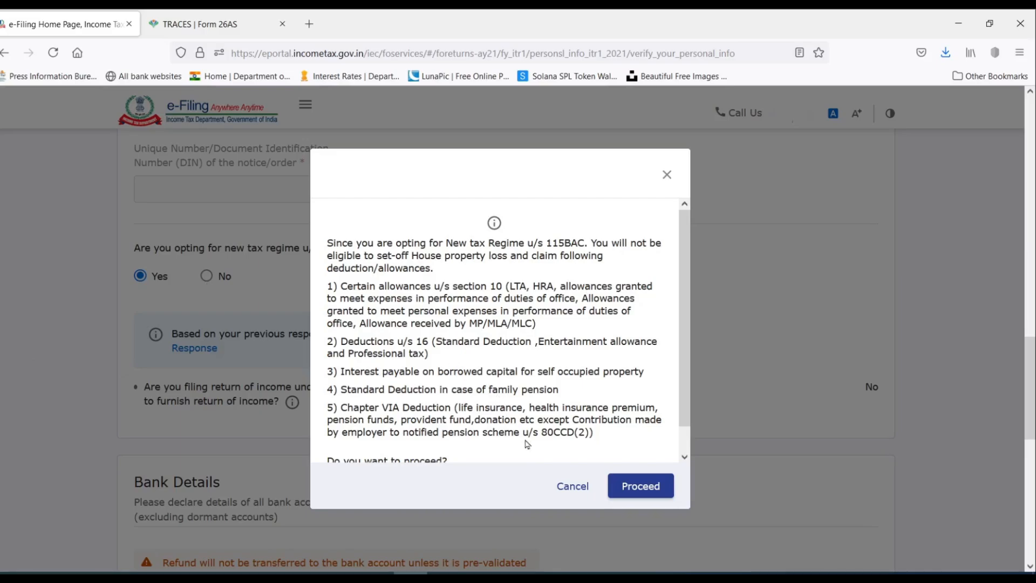
{"action": "left_click", "coordinate": [569, 486]}
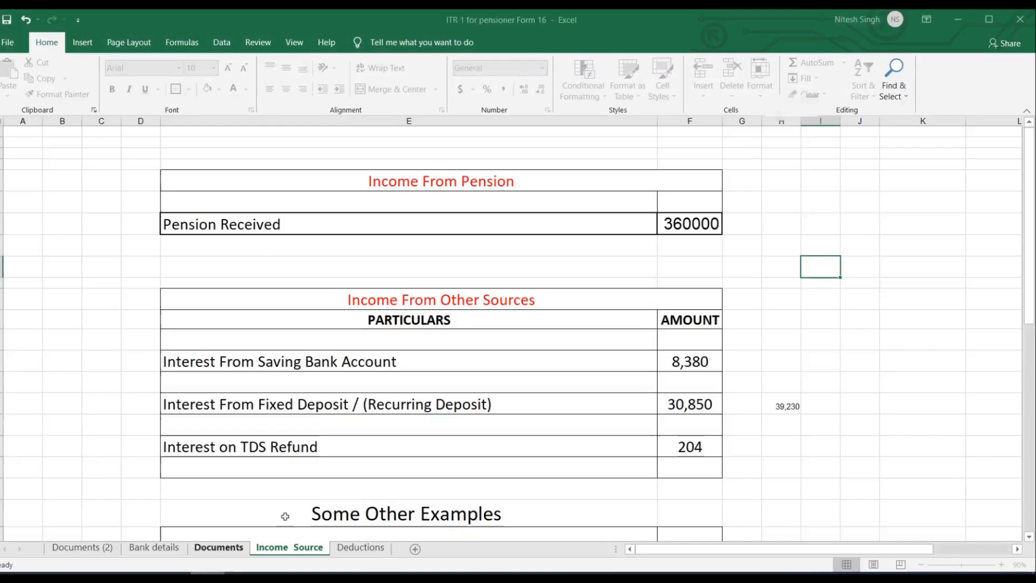
{"action": "key", "text": "ctrl+Page_Down"}
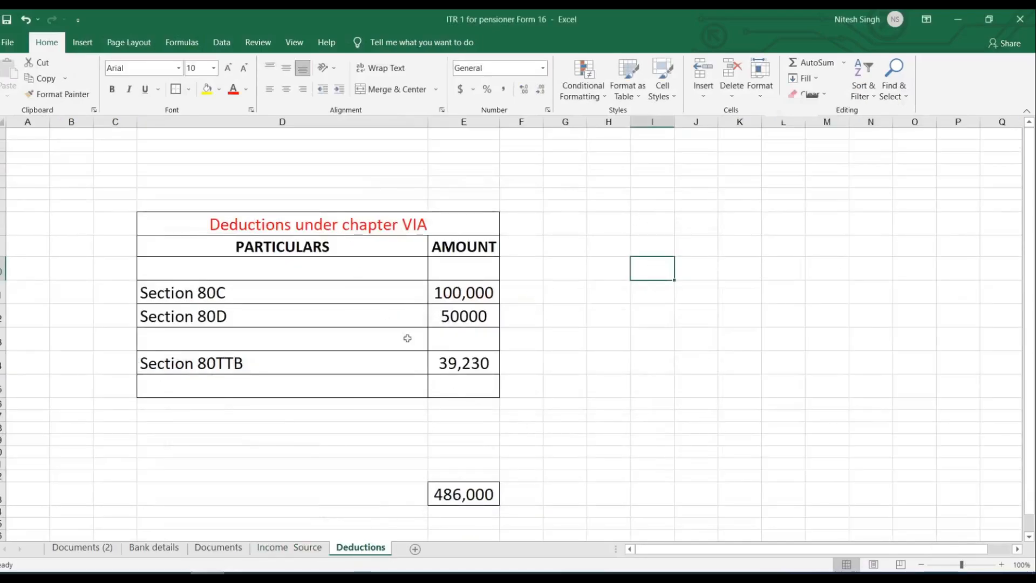
{"action": "left_click", "coordinate": [410, 573]}
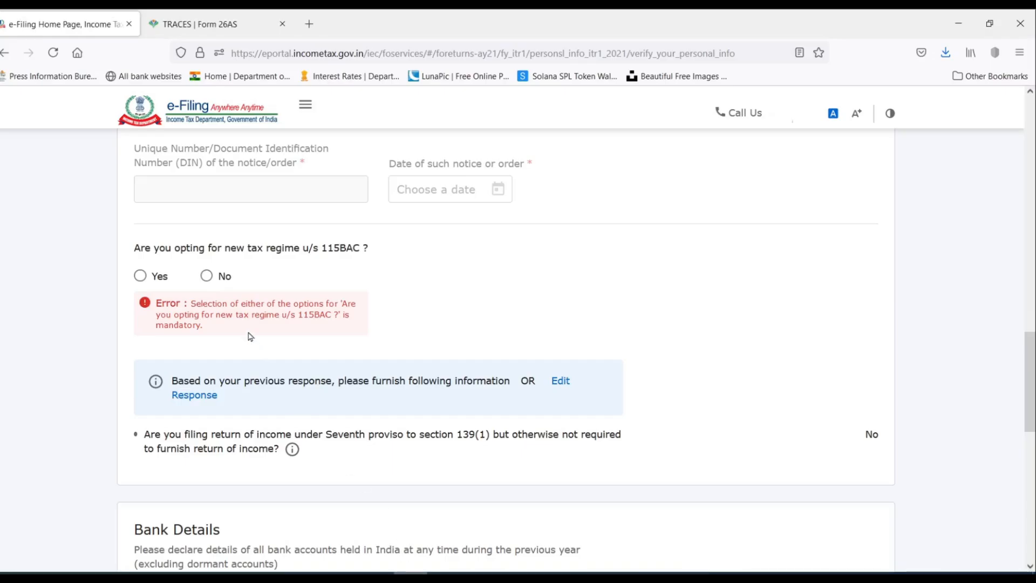
{"action": "left_click", "coordinate": [207, 276]}
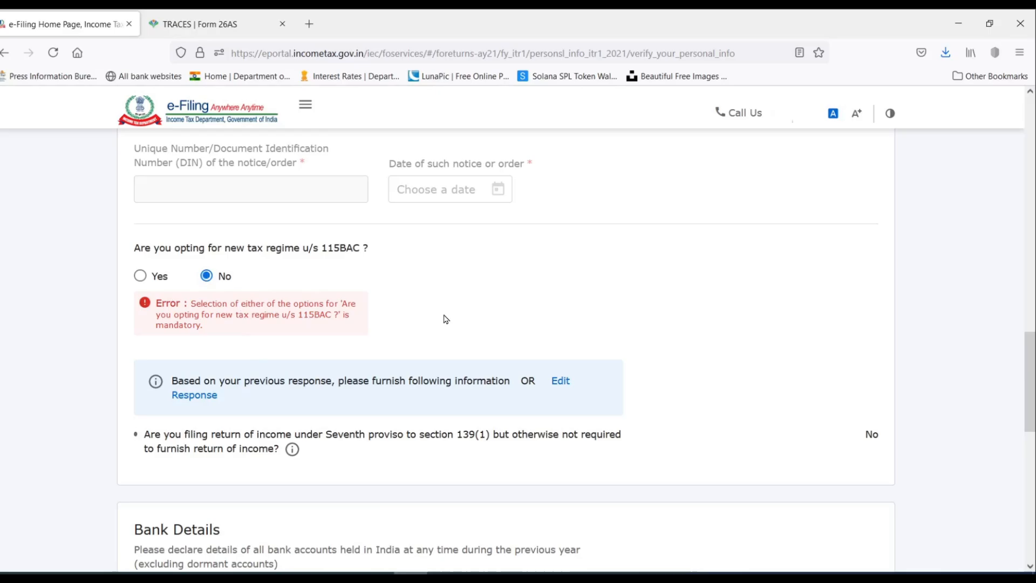
{"action": "scroll", "coordinate": [444, 347], "scroll_direction": "down", "scroll_amount": 5}
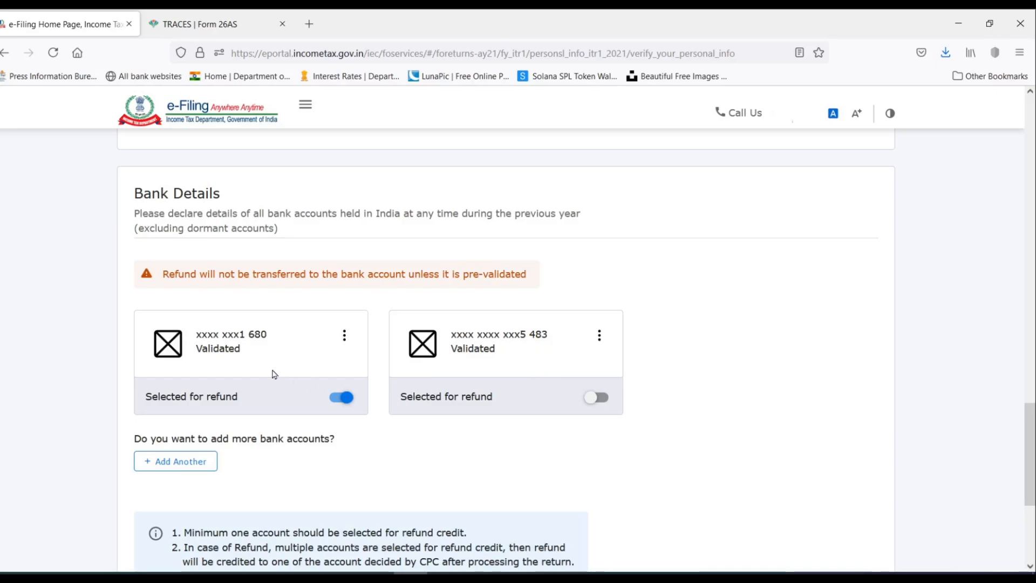
Leave only the first bank account selected for refund, with the second unmarked.
{"action": "left_click", "coordinate": [608, 399]}
{"action": "left_click", "coordinate": [339, 404]}
{"action": "left_click", "coordinate": [343, 400]}
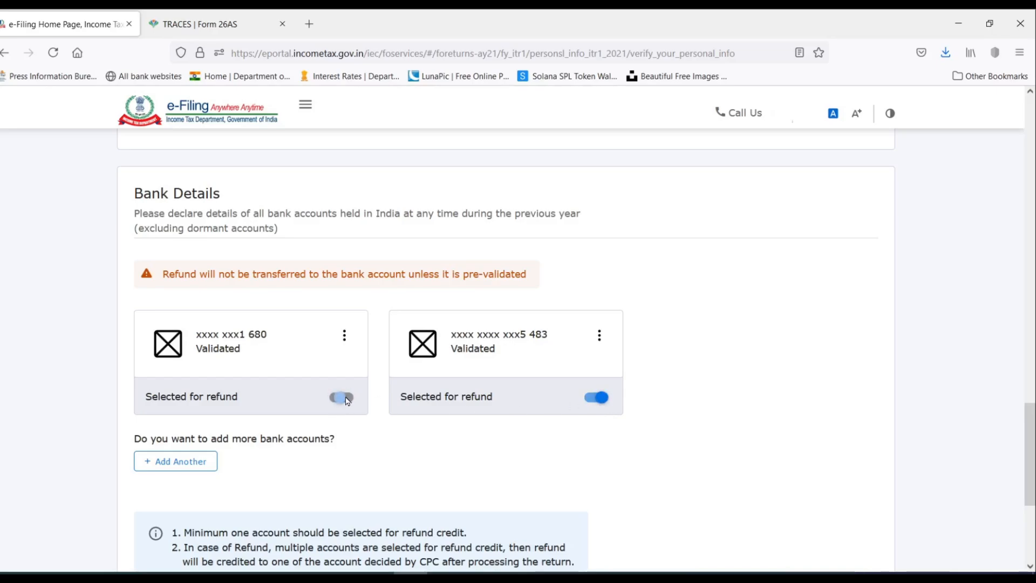
{"action": "left_click", "coordinate": [599, 400]}
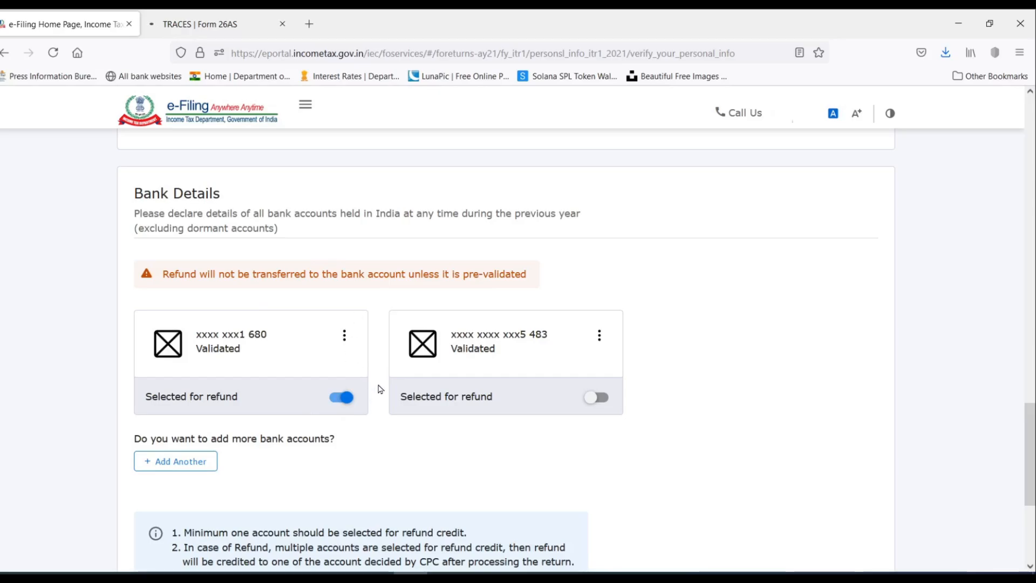
Confirm the personal information details and return to the return summary.
{"action": "scroll", "coordinate": [379, 388], "scroll_direction": "down", "scroll_amount": 3}
{"action": "scroll", "coordinate": [379, 387], "scroll_direction": "down", "scroll_amount": 2}
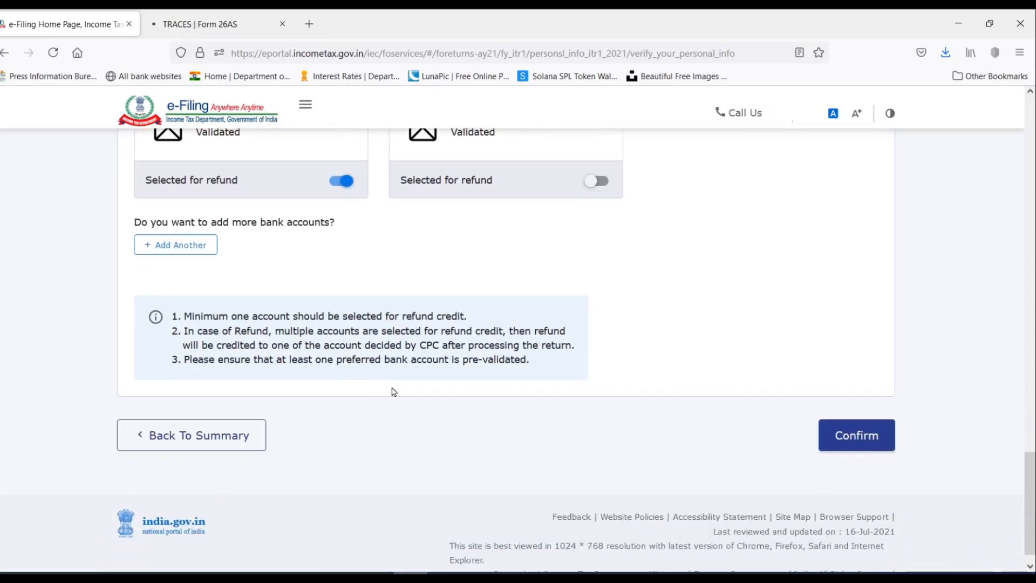
{"action": "left_click", "coordinate": [863, 435]}
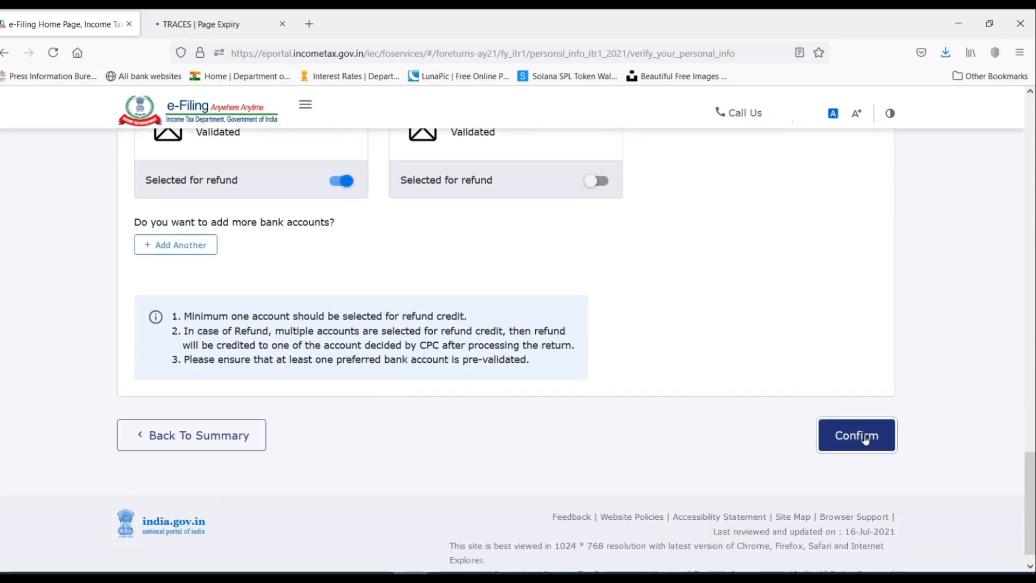
{"action": "scroll", "coordinate": [476, 286], "scroll_direction": "down", "scroll_amount": 3}
{"action": "scroll", "coordinate": [475, 286], "scroll_direction": "down", "scroll_amount": 3}
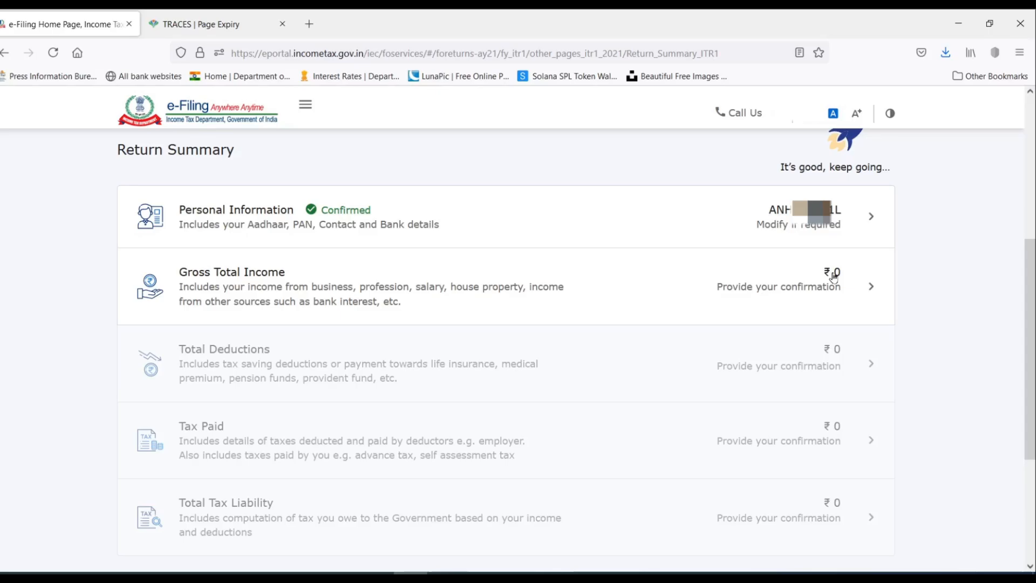
Open the Gross Total Income section of the return summary.
{"action": "left_click", "coordinate": [849, 290]}
{"action": "scroll", "coordinate": [352, 353], "scroll_direction": "down", "scroll_amount": 1}
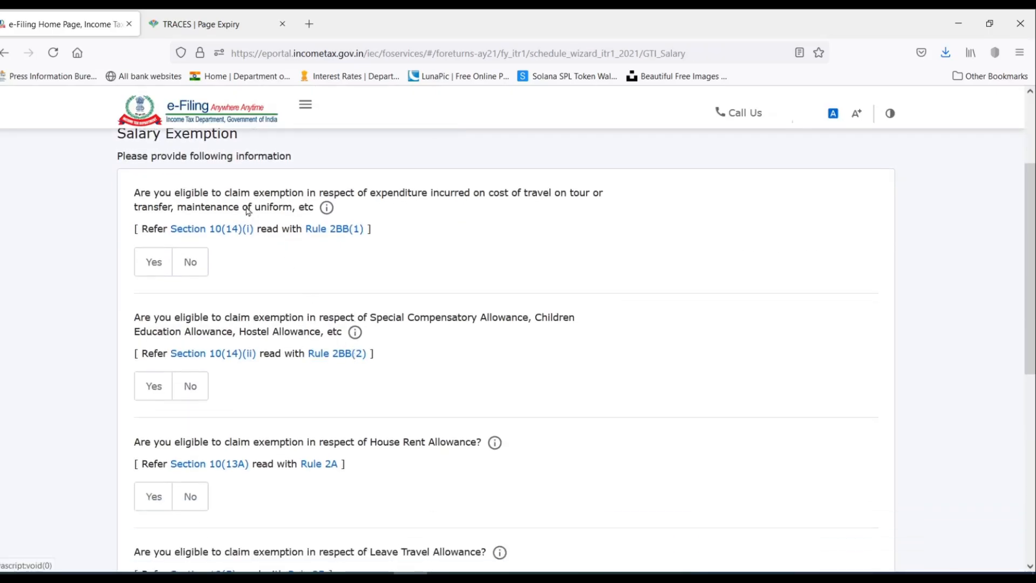
{"action": "scroll", "coordinate": [267, 191], "scroll_direction": "down", "scroll_amount": 7}
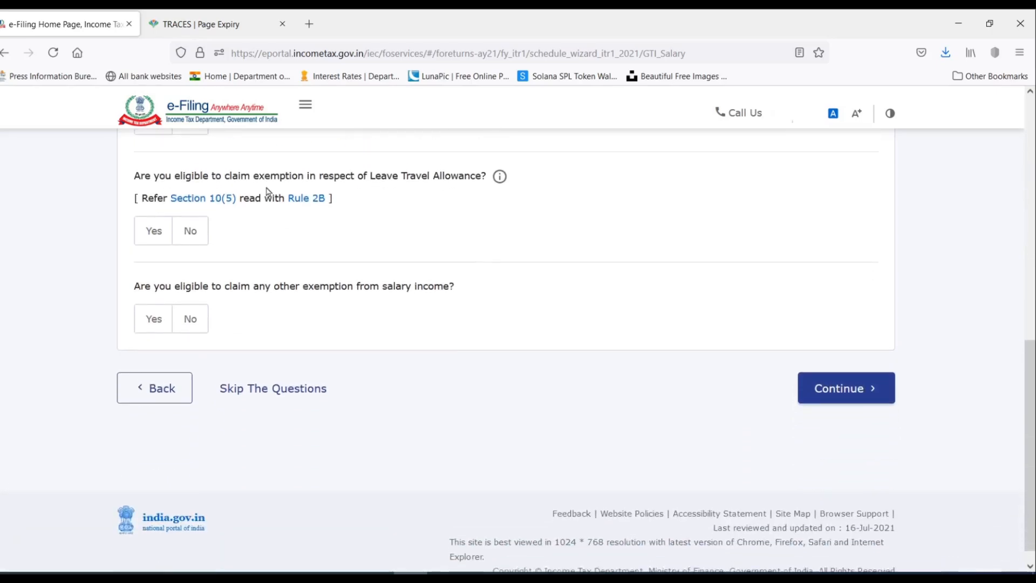
{"action": "scroll", "coordinate": [267, 191], "scroll_direction": "up", "scroll_amount": 2}
{"action": "scroll", "coordinate": [266, 192], "scroll_direction": "up", "scroll_amount": 4}
{"action": "scroll", "coordinate": [267, 191], "scroll_direction": "down", "scroll_amount": 5}
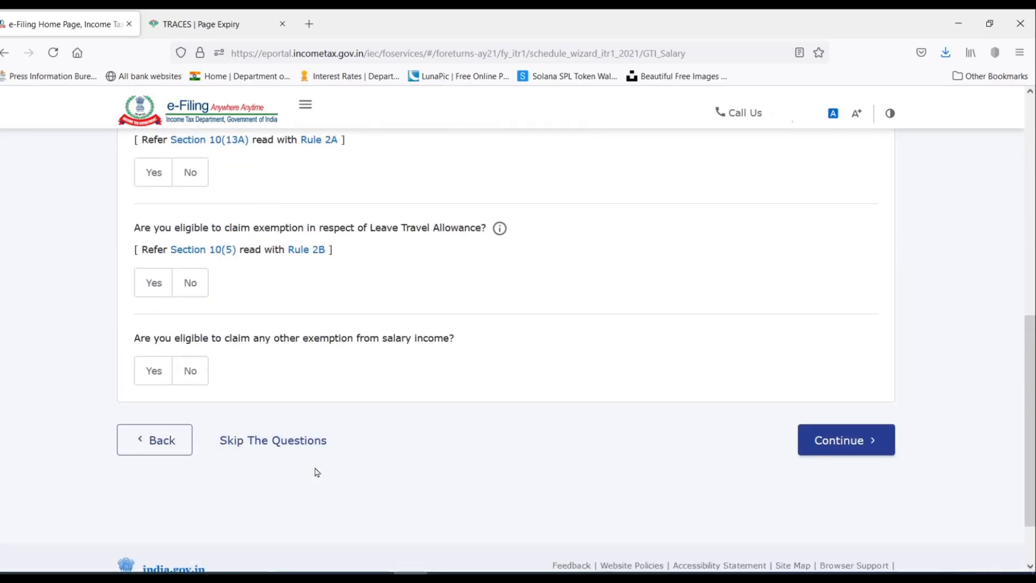
Skip the salary exemption questions, answering Yes to the confirmation.
{"action": "left_click", "coordinate": [278, 442]}
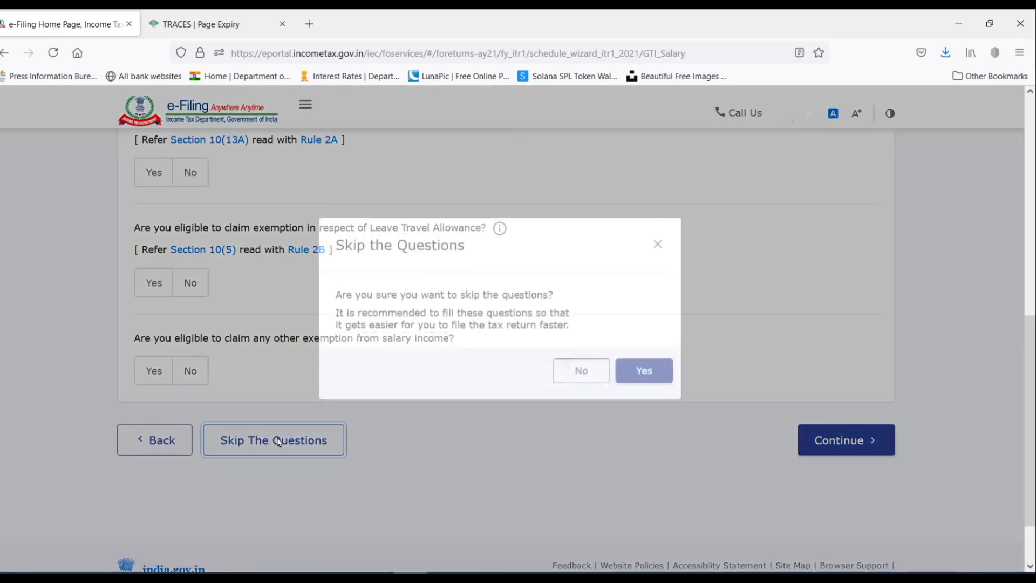
{"action": "left_click", "coordinate": [653, 392]}
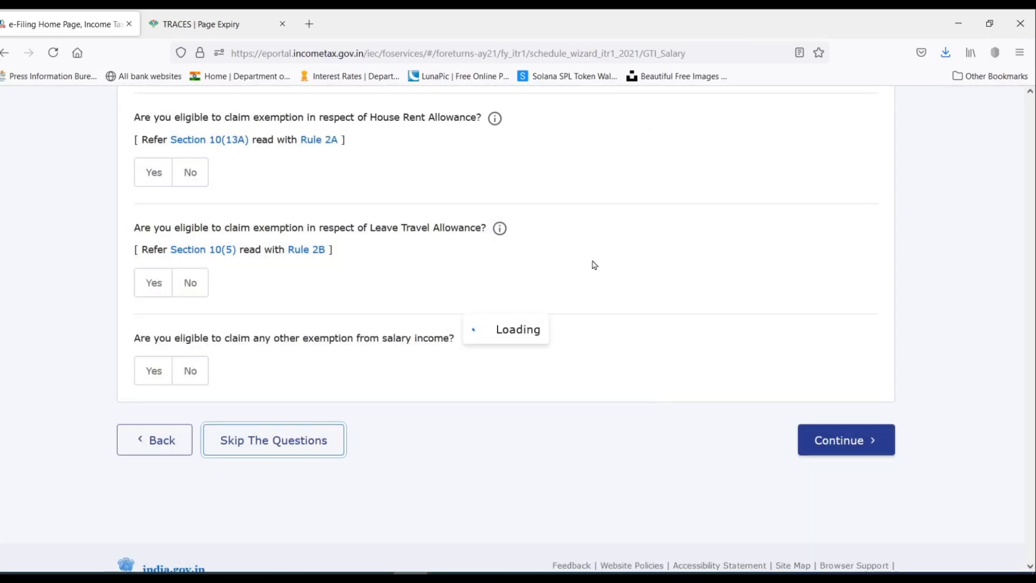
{"action": "scroll", "coordinate": [635, 332], "scroll_direction": "down", "scroll_amount": 5}
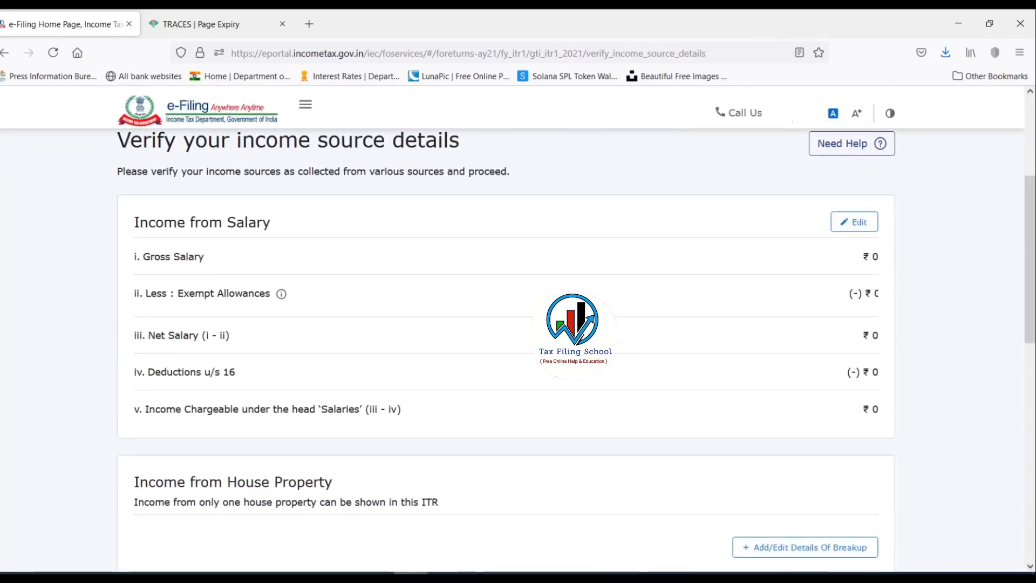
{"action": "scroll", "coordinate": [448, 265], "scroll_direction": "down", "scroll_amount": 3}
{"action": "scroll", "coordinate": [444, 340], "scroll_direction": "down", "scroll_amount": 2}
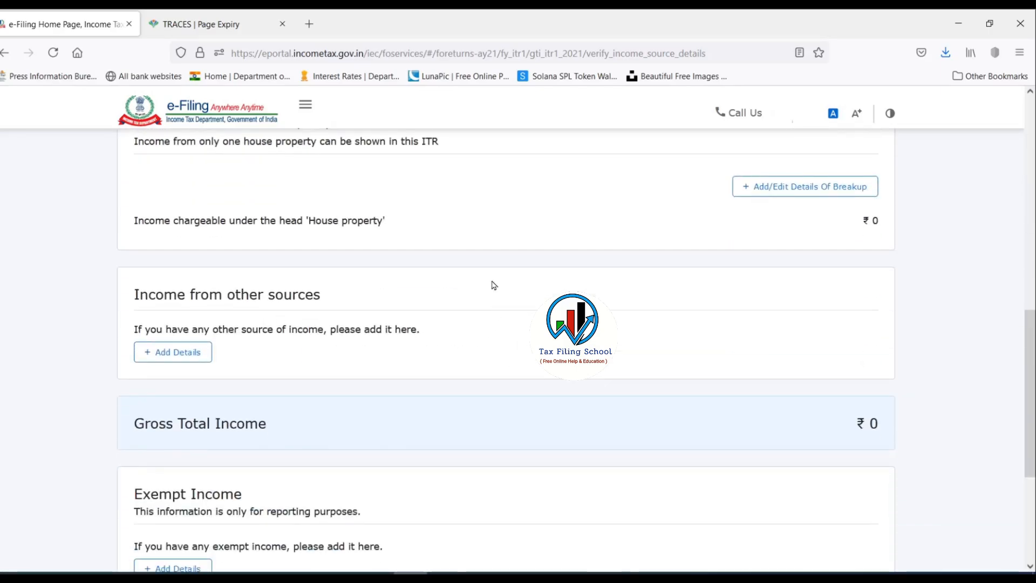
{"action": "scroll", "coordinate": [490, 284], "scroll_direction": "down", "scroll_amount": 4}
{"action": "scroll", "coordinate": [512, 372], "scroll_direction": "up", "scroll_amount": 12}
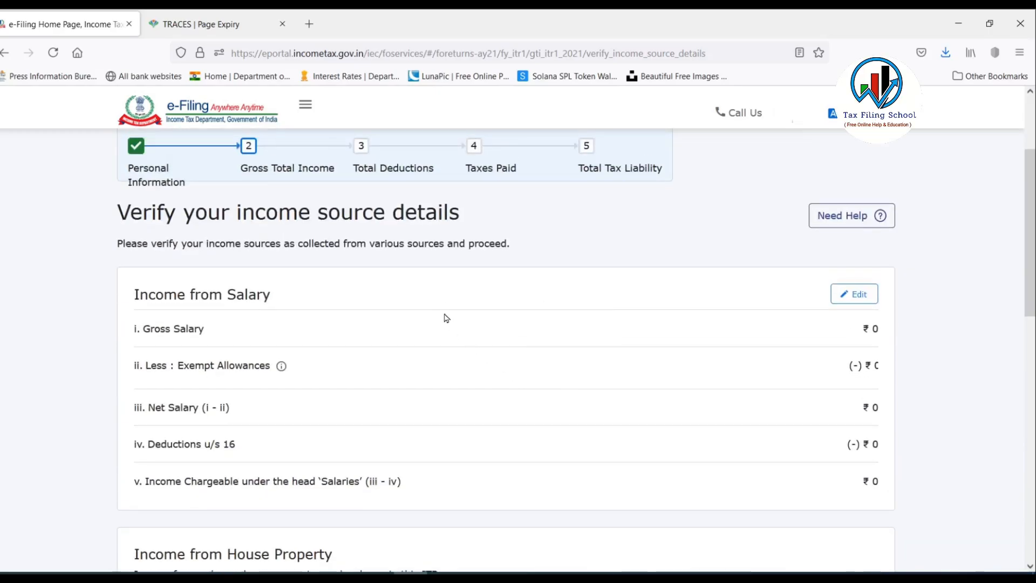
{"action": "scroll", "coordinate": [446, 316], "scroll_direction": "down", "scroll_amount": 1}
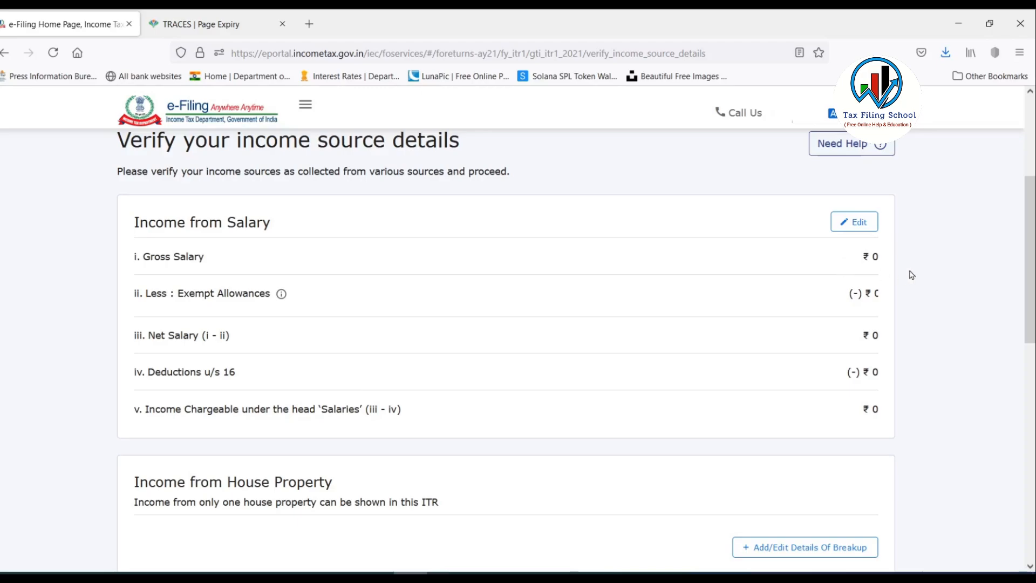
Edit Income from Salary, place the cursor in the section 17(1) box, then bring up Excel.
{"action": "left_click", "coordinate": [854, 223]}
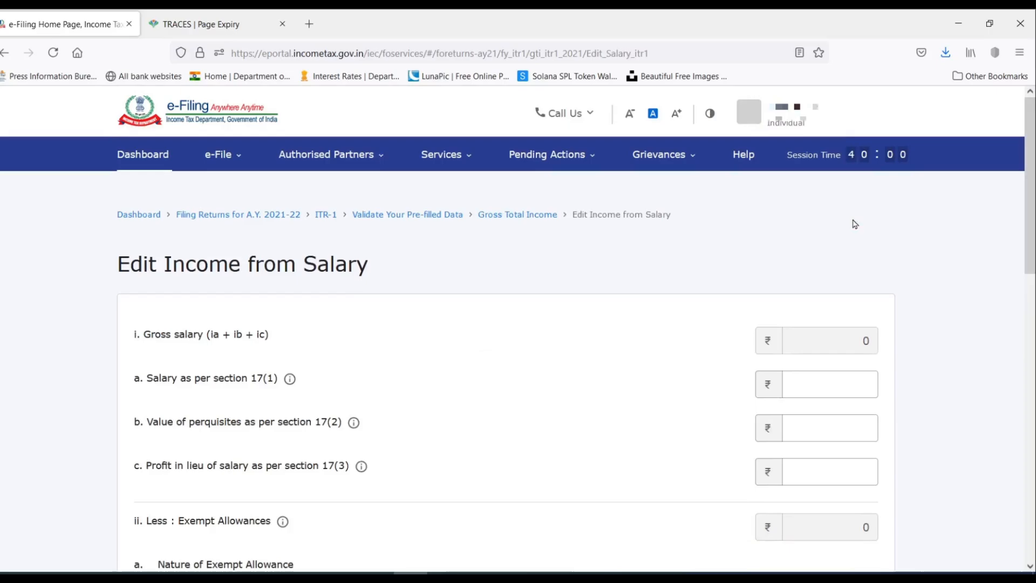
{"action": "scroll", "coordinate": [578, 231], "scroll_direction": "down", "scroll_amount": 2}
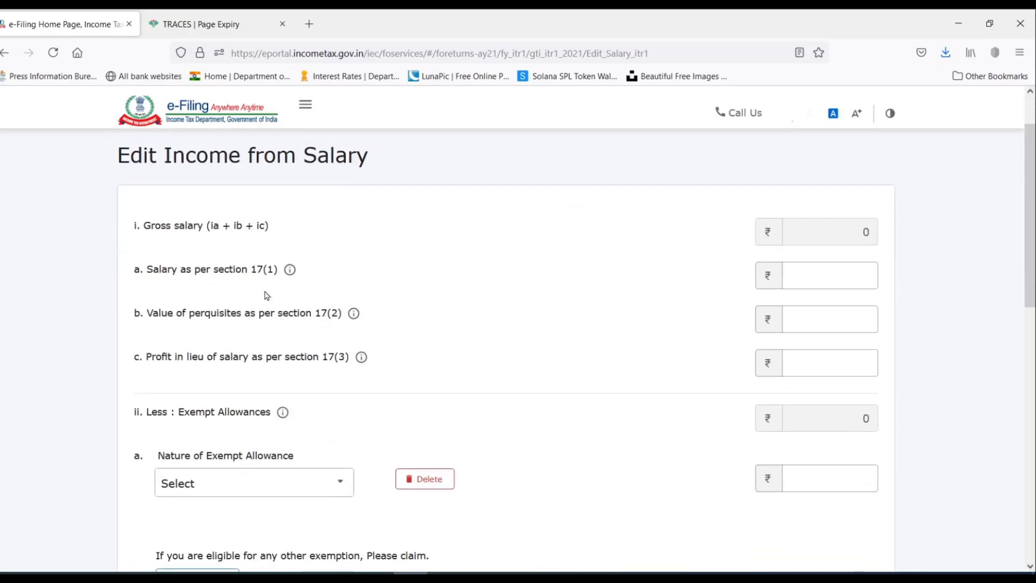
{"action": "left_click", "coordinate": [794, 276]}
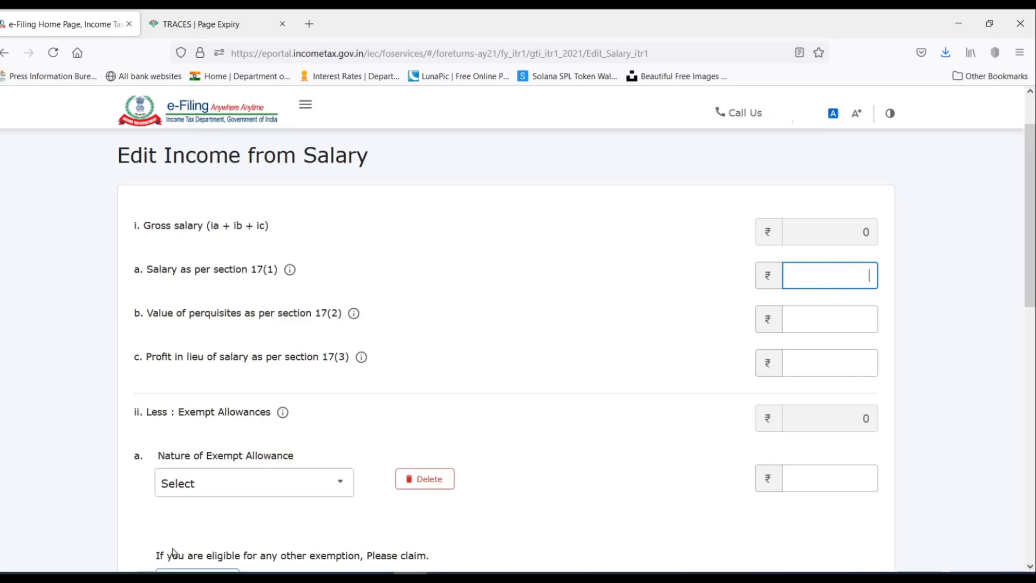
{"action": "left_click", "coordinate": [207, 573]}
Copy the 360000 Pension Received figure from the Income Source sheet, then return to the browser.
{"action": "left_click", "coordinate": [289, 547]}
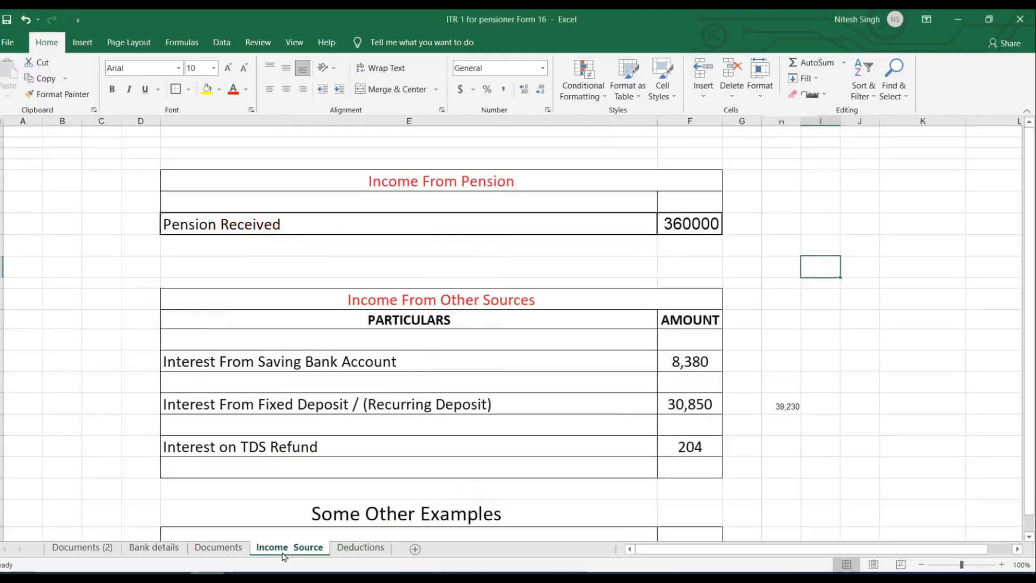
{"action": "left_click", "coordinate": [696, 232]}
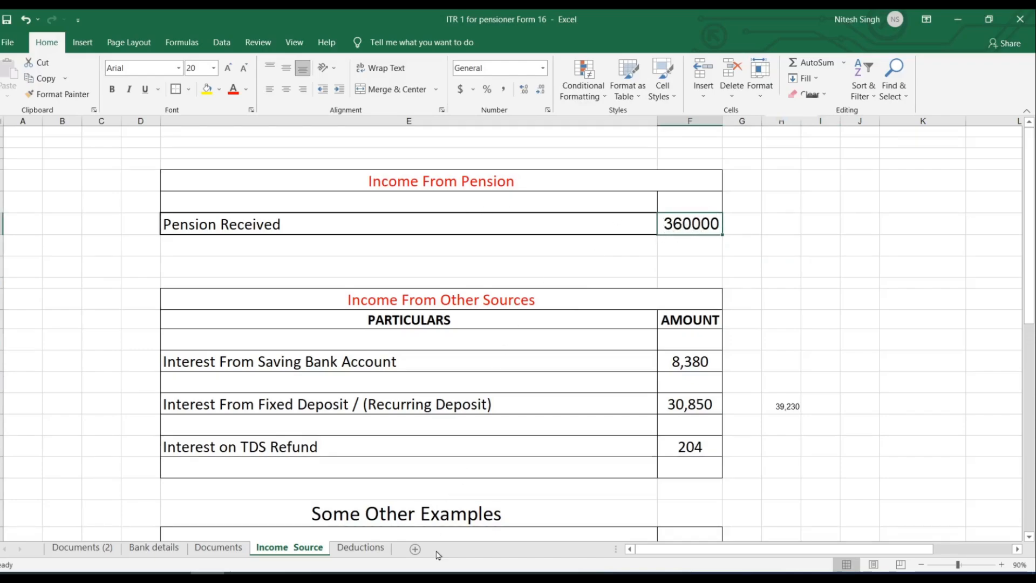
{"action": "left_click", "coordinate": [410, 573]}
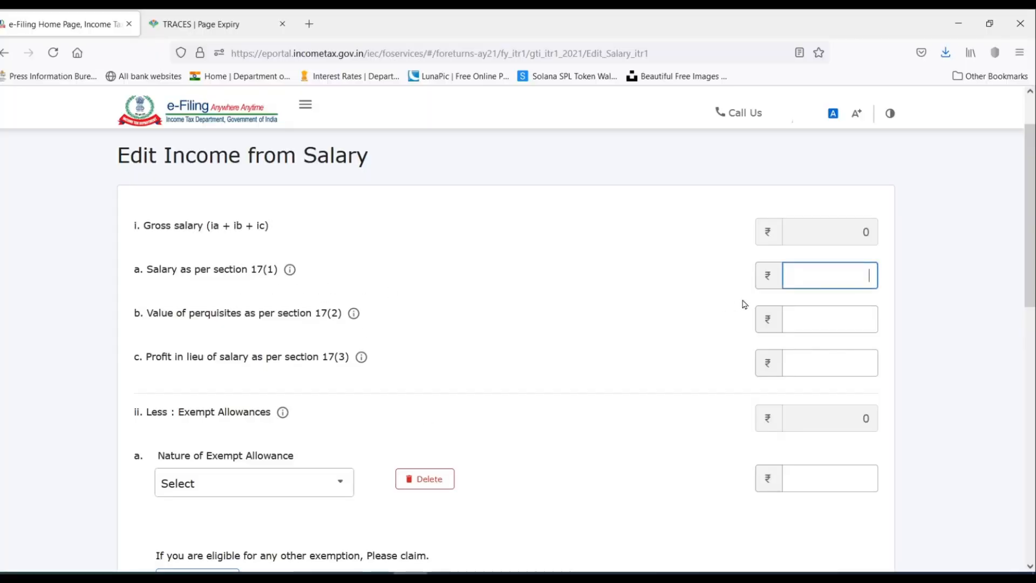
Paste 3,60,000 as section 17(1) salary, review the ₹ 3,10,000 chargeable salary, and save.
{"action": "type", "text": "360000"}
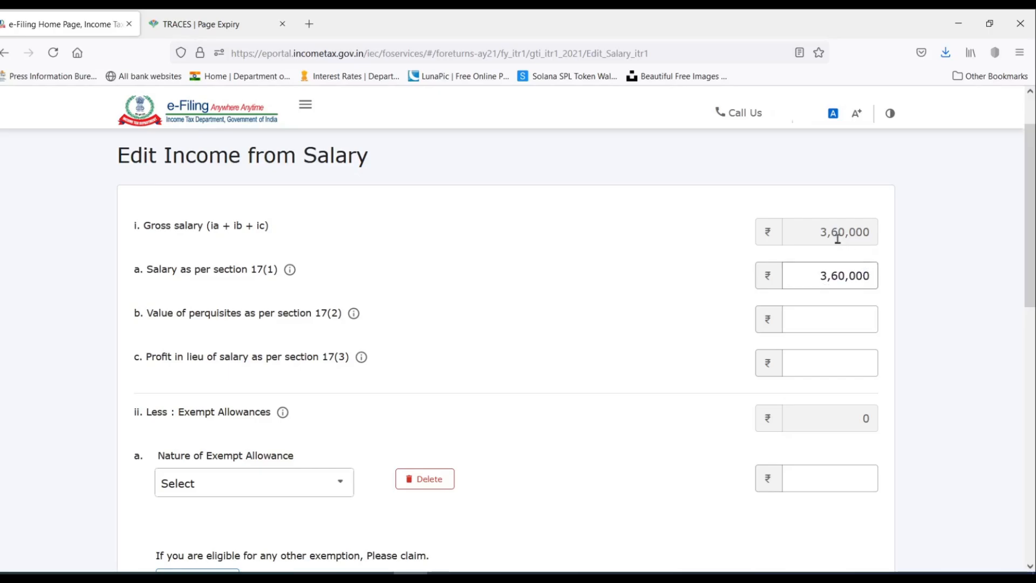
{"action": "scroll", "coordinate": [804, 283], "scroll_direction": "down", "scroll_amount": 2}
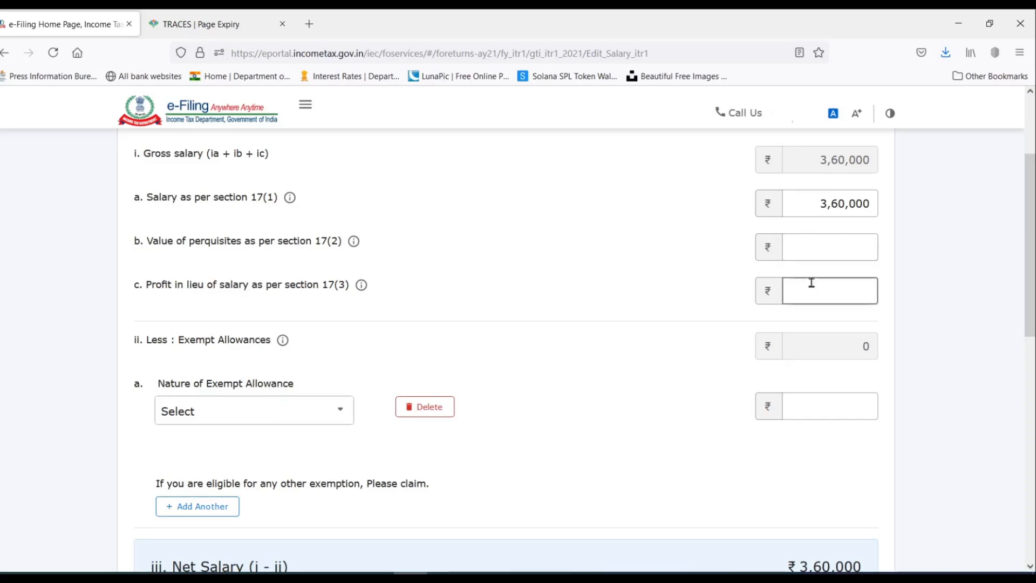
{"action": "scroll", "coordinate": [680, 248], "scroll_direction": "down", "scroll_amount": 2}
{"action": "scroll", "coordinate": [679, 248], "scroll_direction": "down", "scroll_amount": 2}
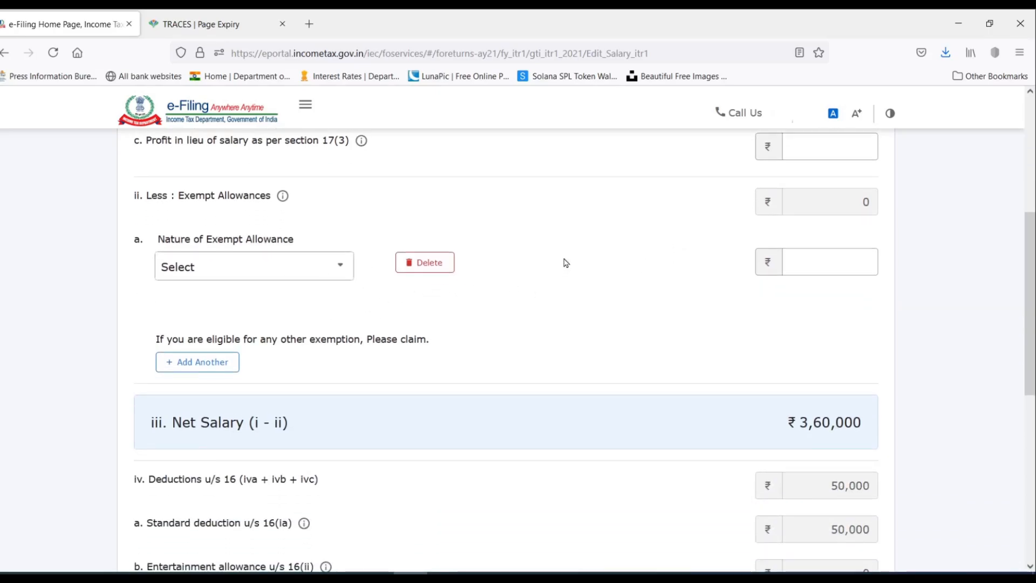
{"action": "scroll", "coordinate": [567, 253], "scroll_direction": "down", "scroll_amount": 5}
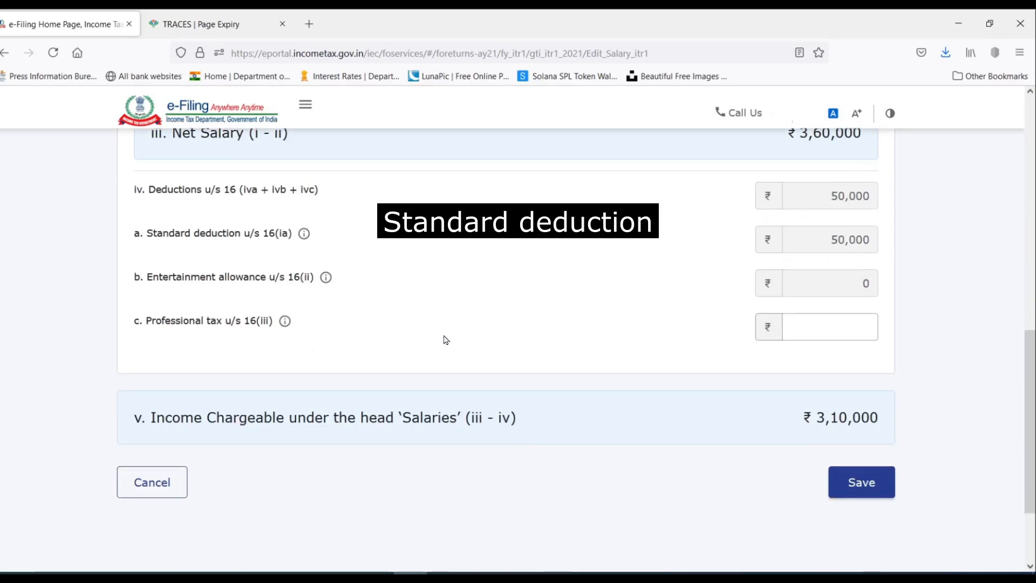
{"action": "scroll", "coordinate": [444, 340], "scroll_direction": "down", "scroll_amount": 2}
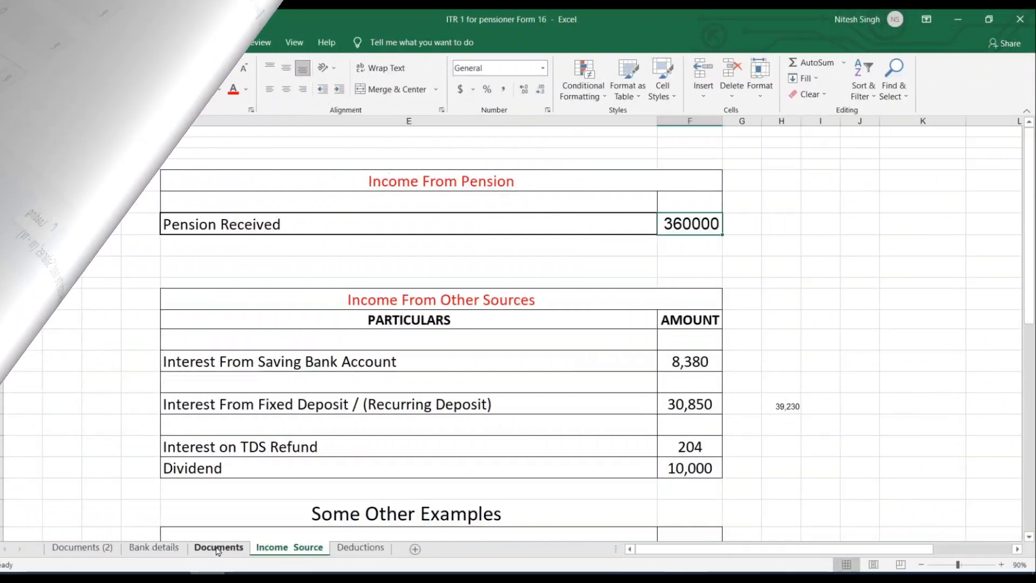
{"action": "left_click", "coordinate": [218, 548]}
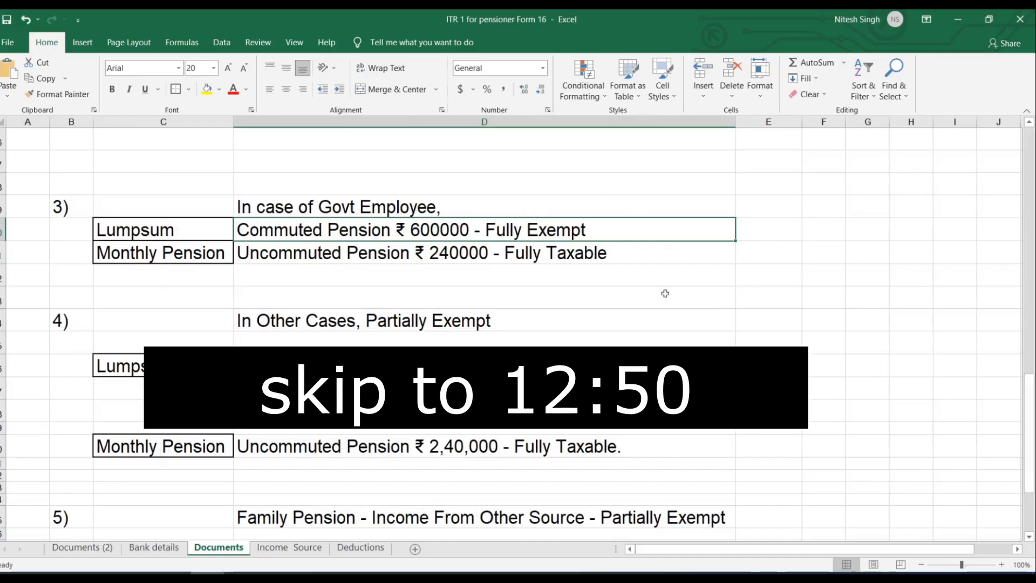
Open the Documents sheet of pension examples in Excel.
{"action": "scroll", "coordinate": [595, 273], "scroll_direction": "up", "scroll_amount": 4}
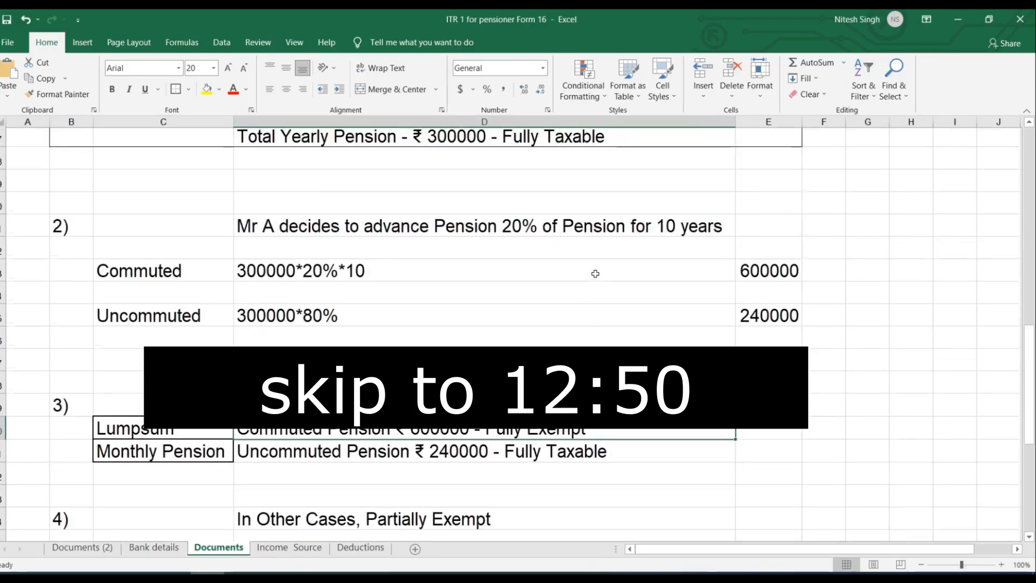
{"action": "scroll", "coordinate": [595, 274], "scroll_direction": "up", "scroll_amount": 2}
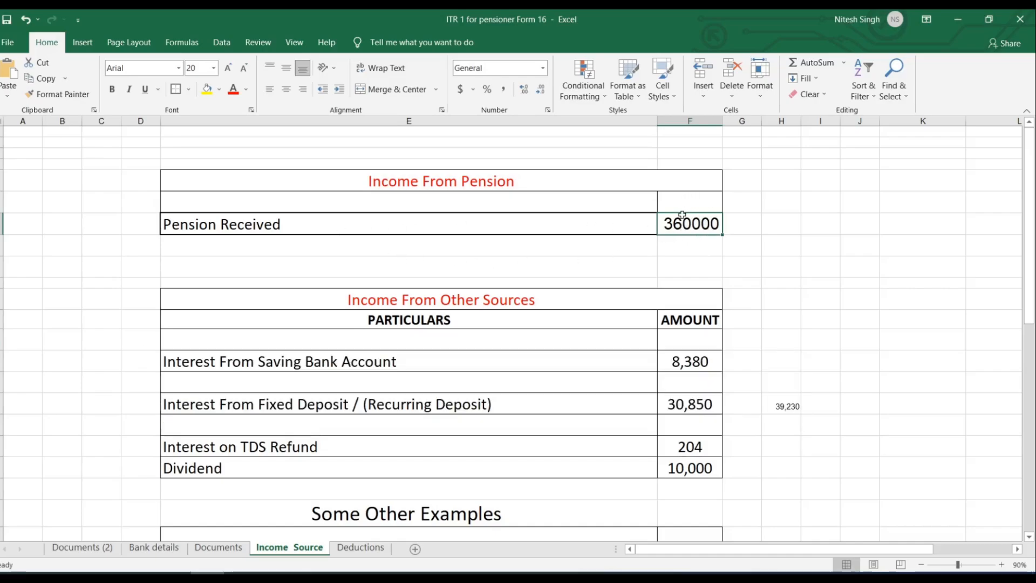
{"action": "left_click", "coordinate": [218, 547]}
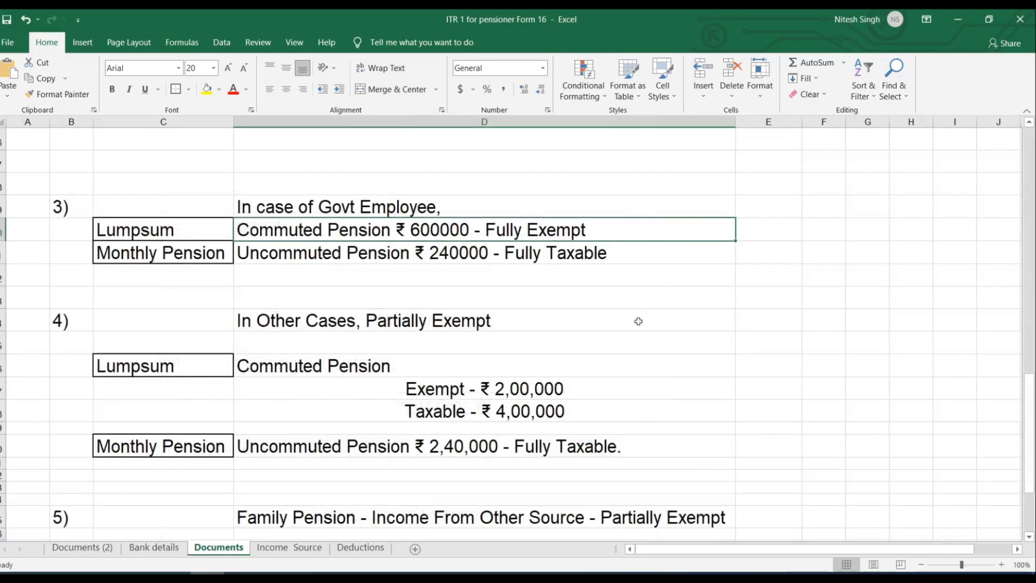
{"action": "scroll", "coordinate": [595, 273], "scroll_direction": "up", "scroll_amount": 4}
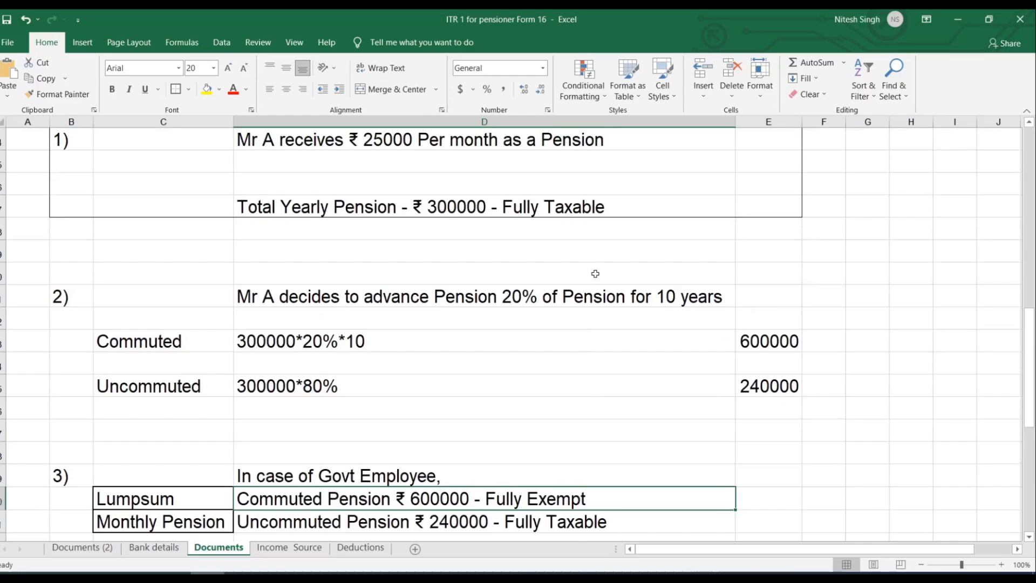
{"action": "scroll", "coordinate": [595, 273], "scroll_direction": "up", "scroll_amount": 1}
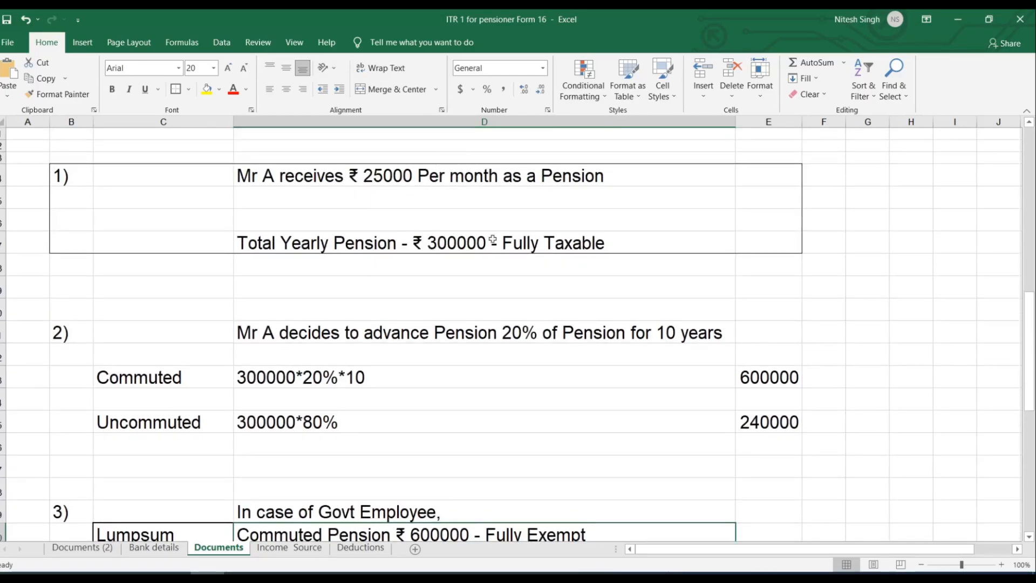
{"action": "scroll", "coordinate": [470, 209], "scroll_direction": "down", "scroll_amount": 2}
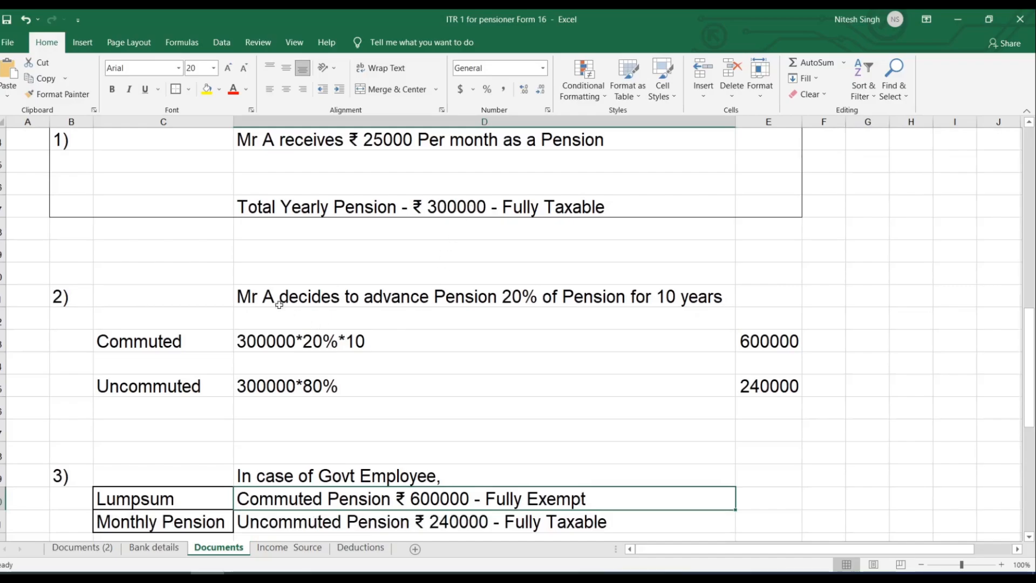
{"action": "scroll", "coordinate": [468, 269], "scroll_direction": "down", "scroll_amount": 3}
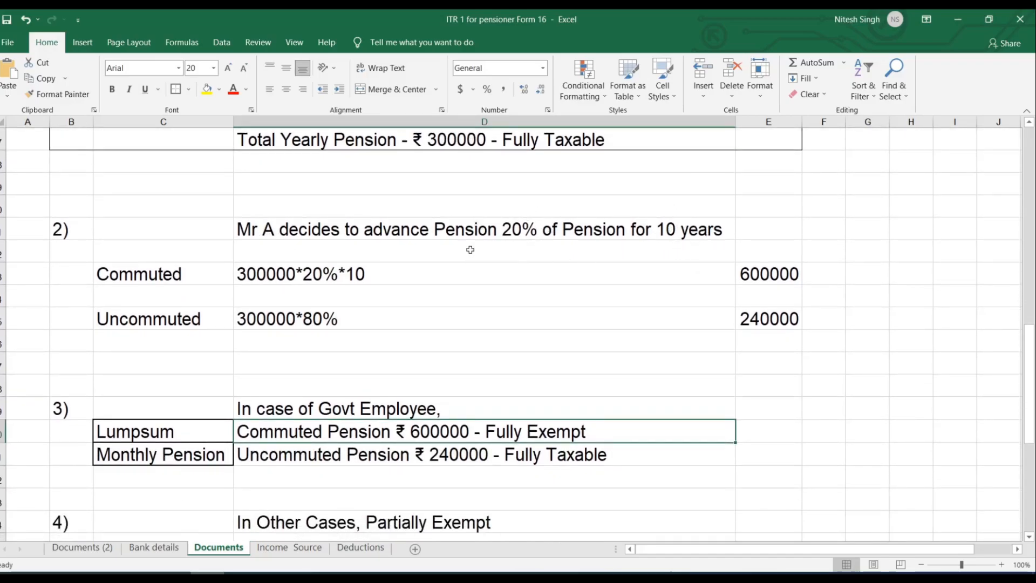
{"action": "scroll", "coordinate": [471, 249], "scroll_direction": "up", "scroll_amount": 3}
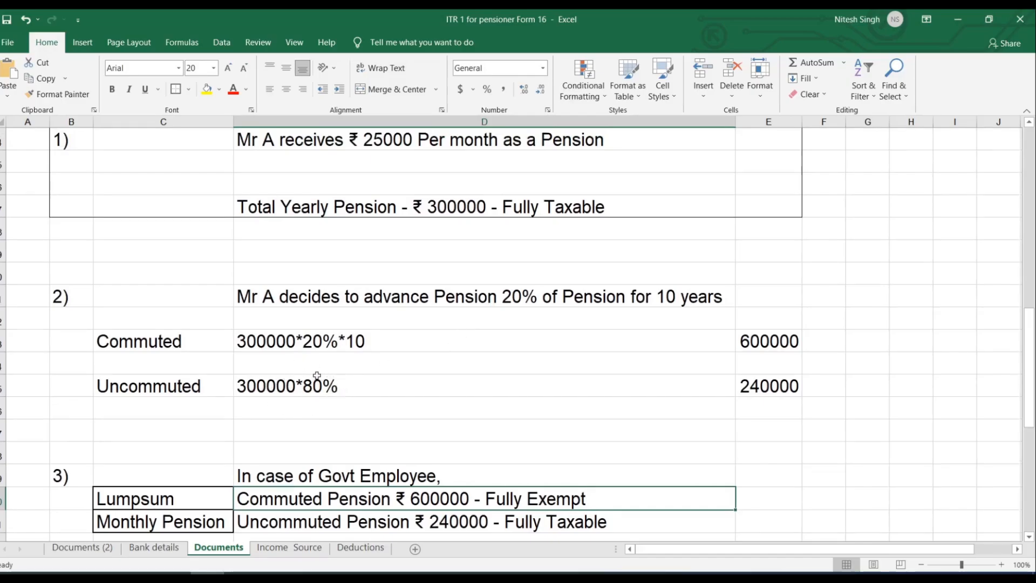
{"action": "left_click", "coordinate": [259, 341]}
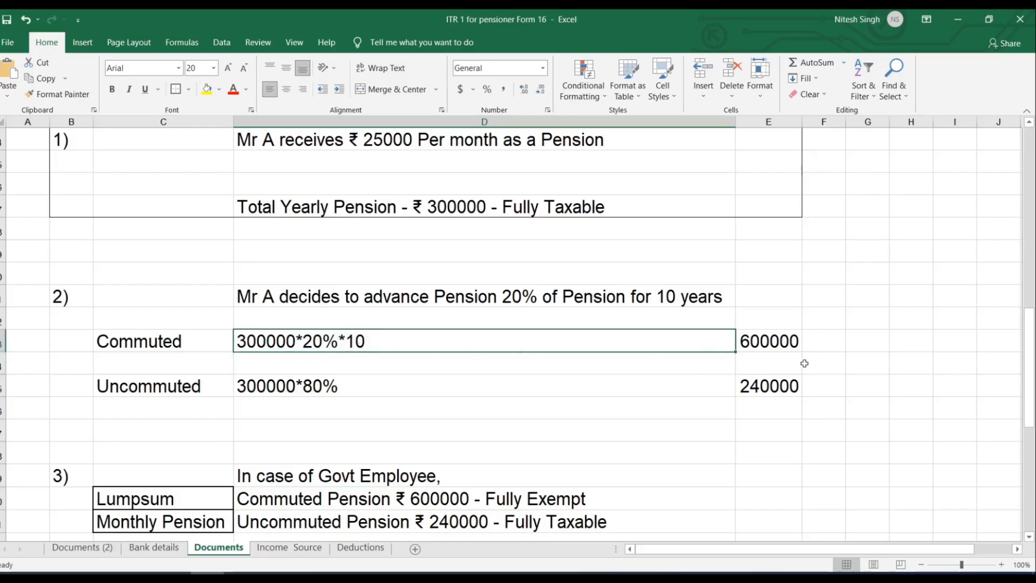
{"action": "left_click", "coordinate": [769, 335]}
{"action": "scroll", "coordinate": [769, 335], "scroll_direction": "down", "scroll_amount": 1}
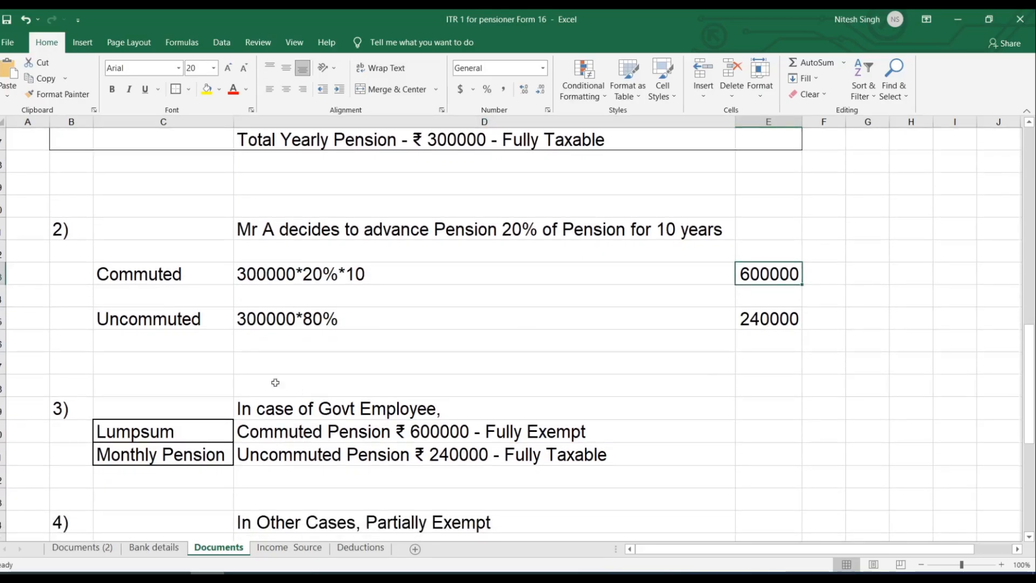
{"action": "left_click", "coordinate": [260, 319]}
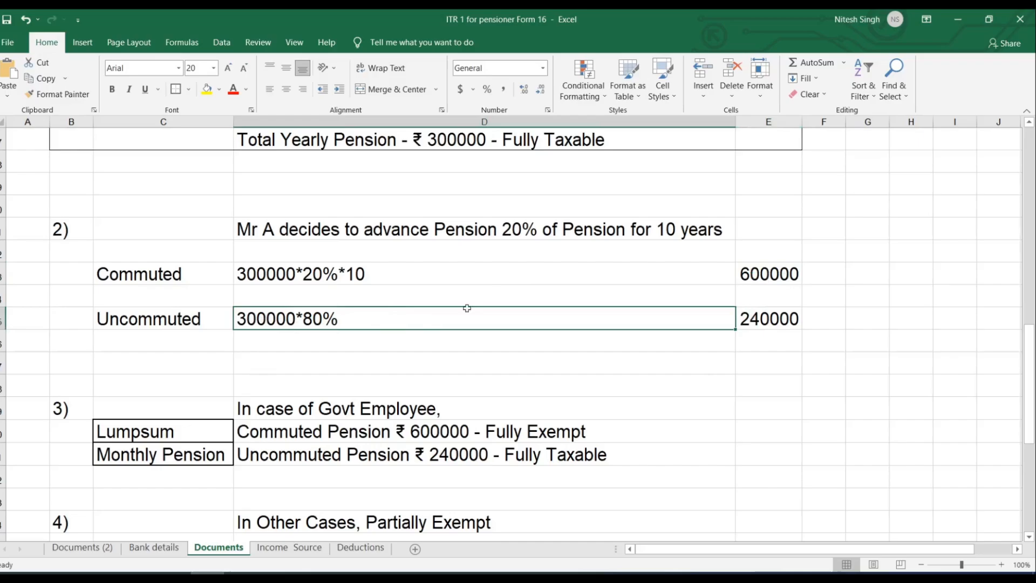
{"action": "left_click", "coordinate": [773, 321]}
{"action": "scroll", "coordinate": [775, 320], "scroll_direction": "up", "scroll_amount": 2}
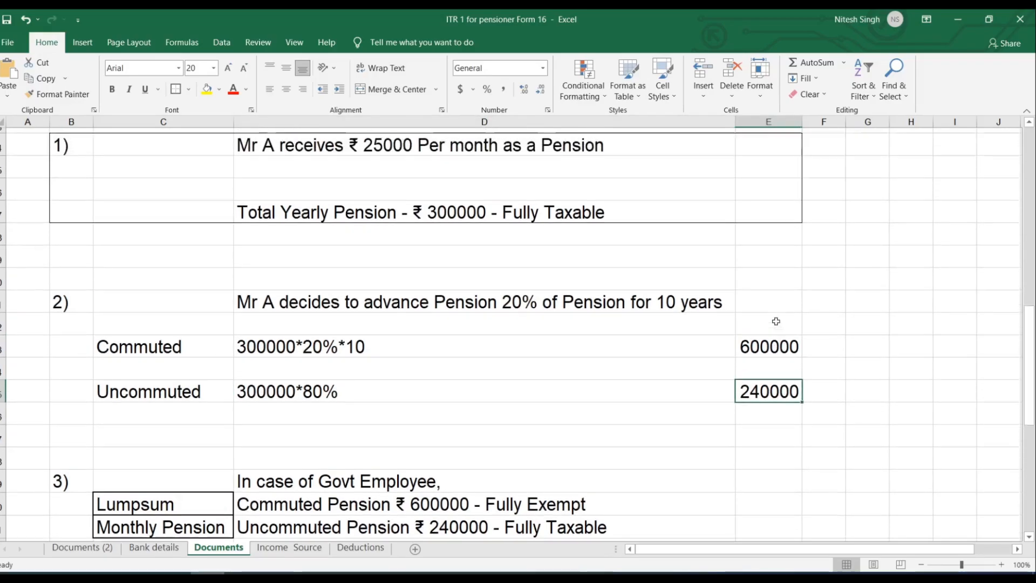
{"action": "left_click", "coordinate": [452, 242]}
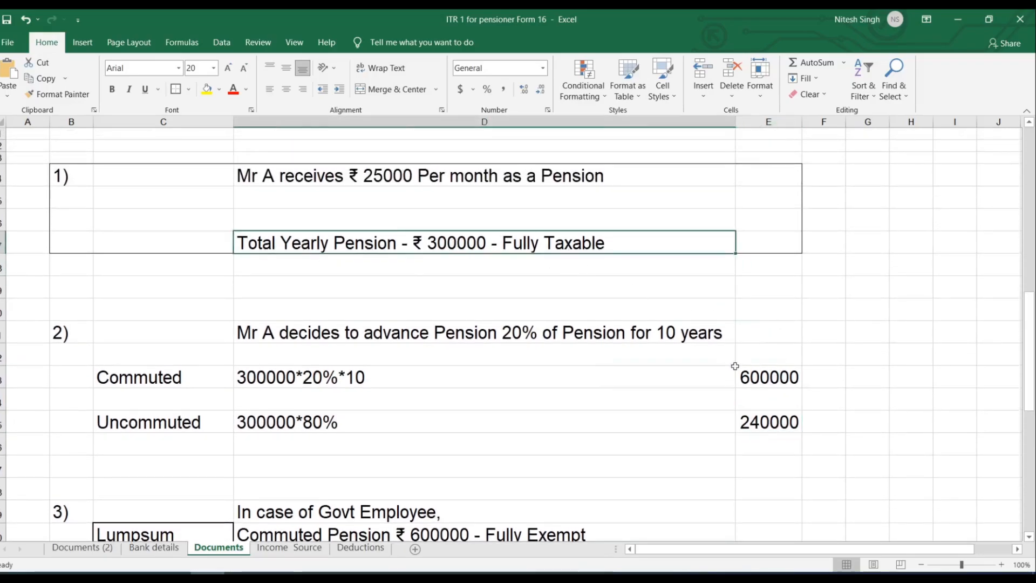
{"action": "left_click", "coordinate": [764, 421]}
{"action": "scroll", "coordinate": [532, 412], "scroll_direction": "down", "scroll_amount": 1}
{"action": "left_click_drag", "start_coordinate": [156, 386], "coordinate": [785, 384]}
{"action": "left_click", "coordinate": [782, 380]}
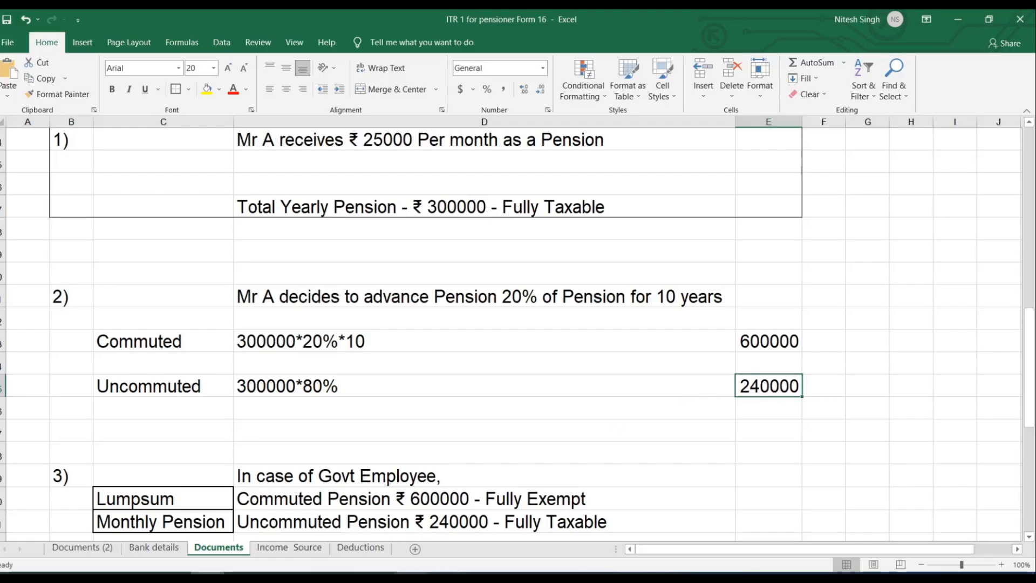
Review the government-employee notes on exempt ₹ 600000 commuted pension, then clear the section 17(1) salary.
{"action": "left_click", "coordinate": [409, 573]}
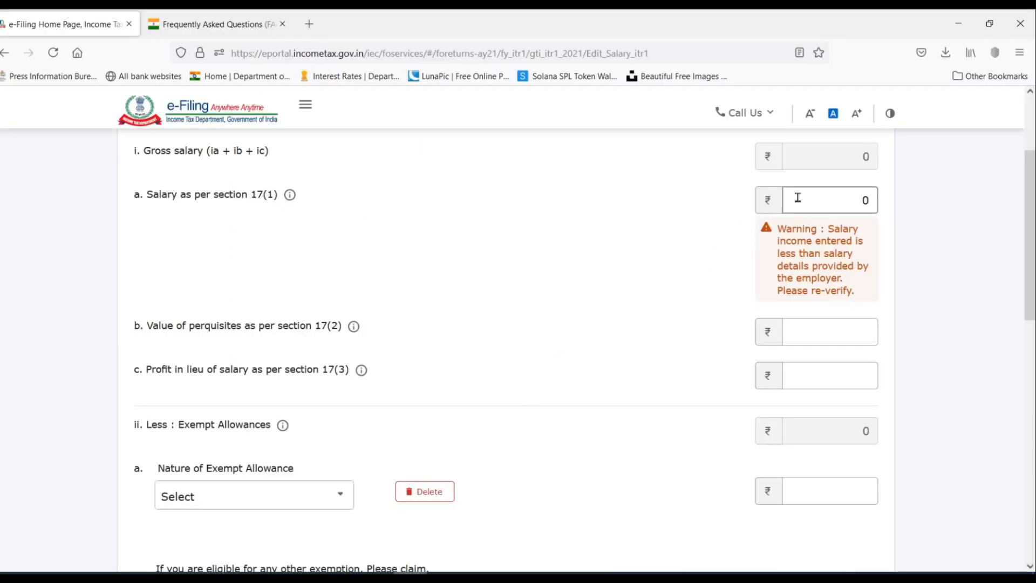
{"action": "key", "text": "alt+Tab"}
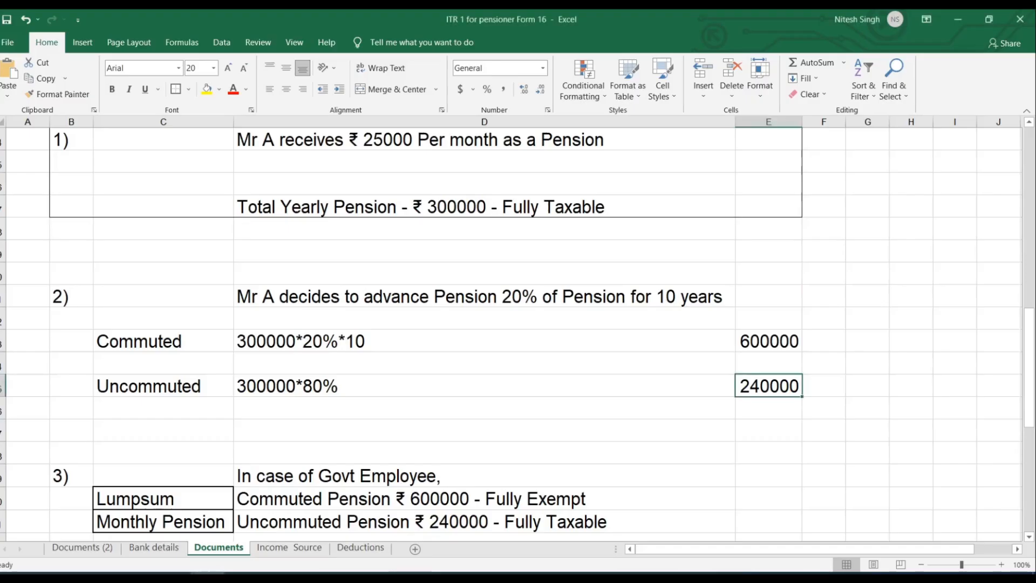
{"action": "left_click", "coordinate": [750, 343]}
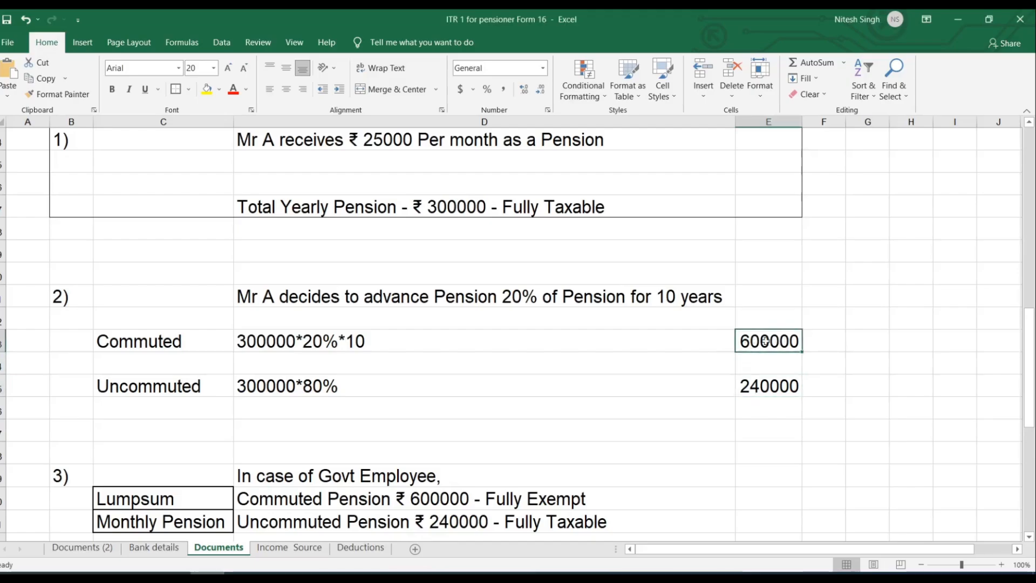
{"action": "scroll", "coordinate": [785, 334], "scroll_direction": "down", "scroll_amount": 1}
{"action": "left_click", "coordinate": [399, 405]}
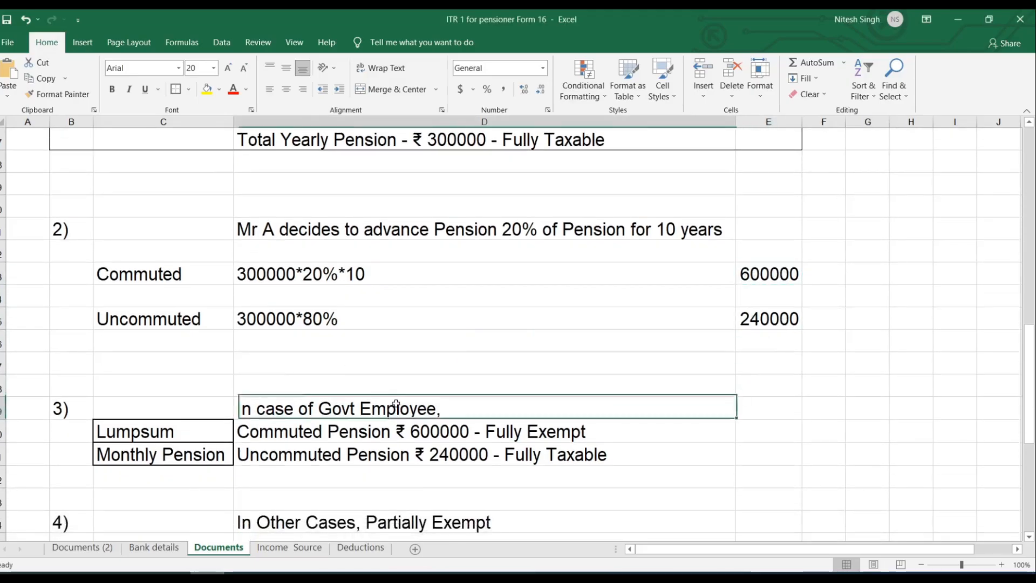
{"action": "scroll", "coordinate": [403, 404], "scroll_direction": "down", "scroll_amount": 2}
{"action": "scroll", "coordinate": [412, 369], "scroll_direction": "up", "scroll_amount": 1}
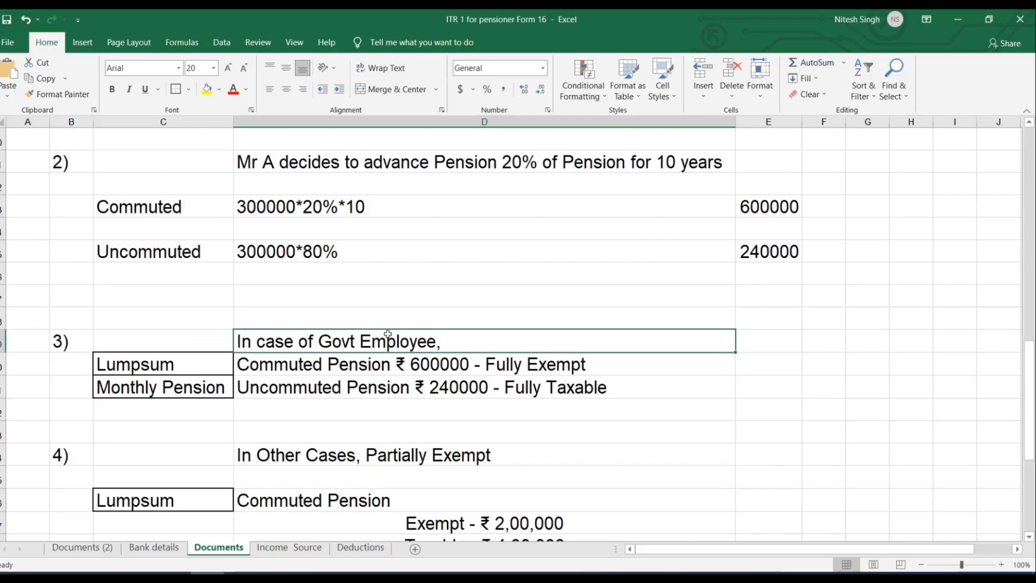
{"action": "left_click", "coordinate": [367, 366]}
{"action": "left_click", "coordinate": [789, 205]}
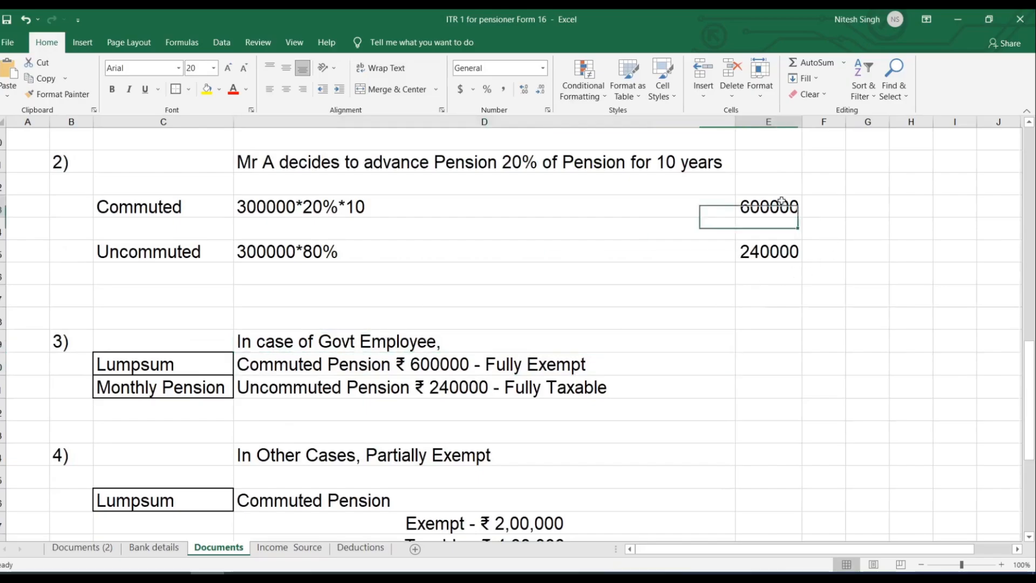
{"action": "left_click", "coordinate": [453, 350]}
{"action": "left_click", "coordinate": [454, 363]}
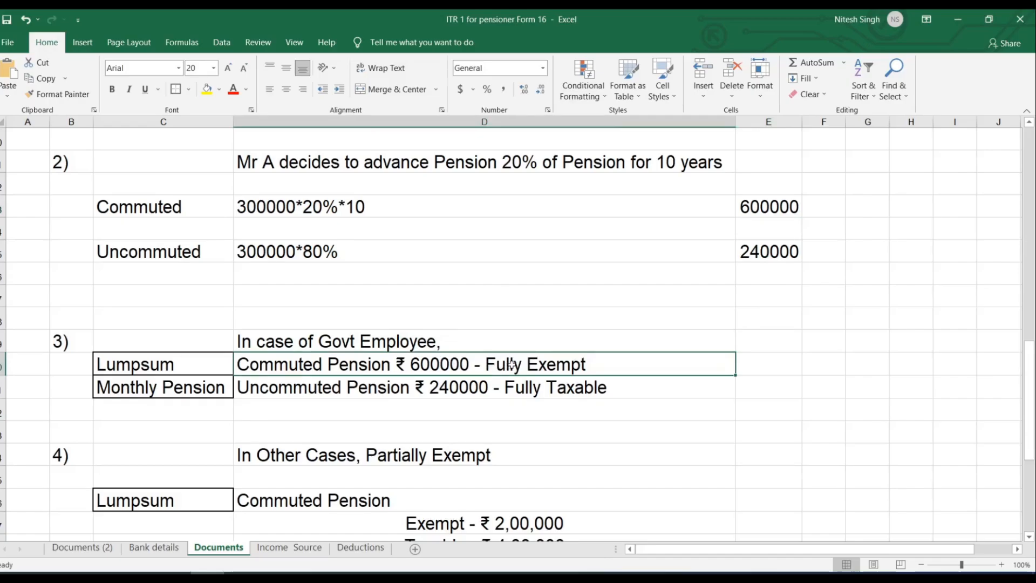
{"action": "left_click", "coordinate": [456, 389]}
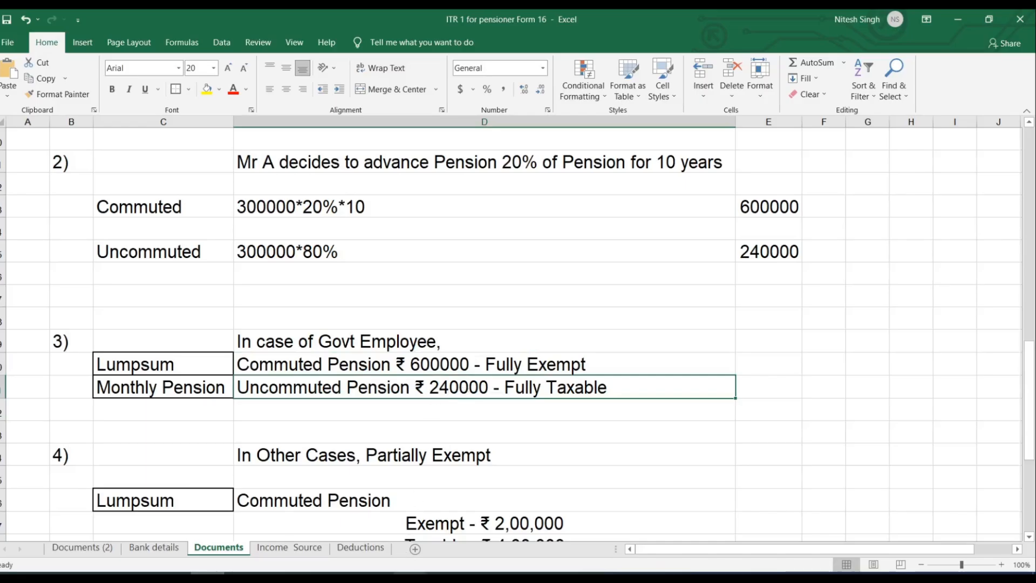
{"action": "left_click", "coordinate": [410, 573]}
{"action": "left_click", "coordinate": [819, 202]}
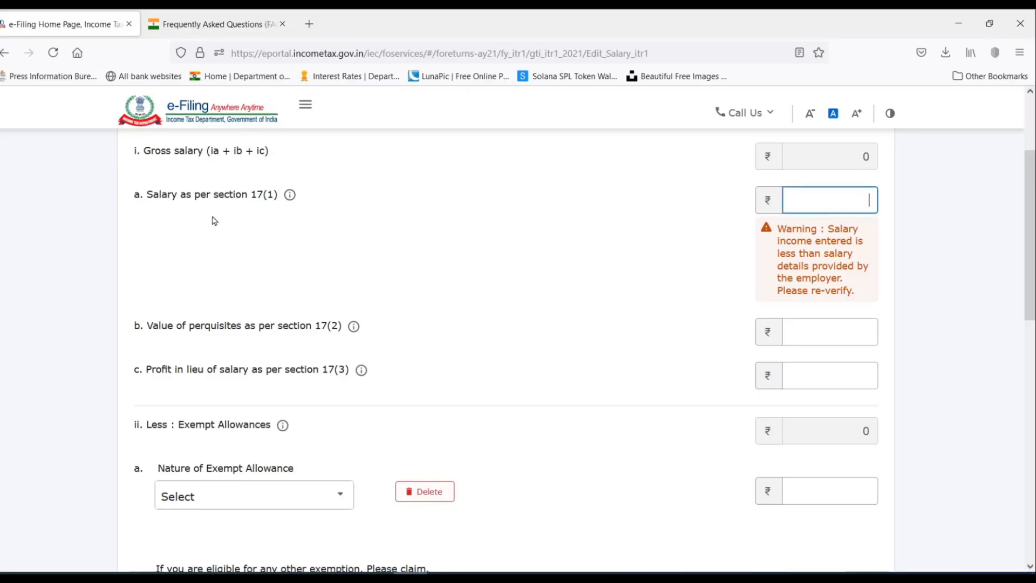
Type 840000 as section 17(1) salary, giving Net Salary ₹ 8,40,000 after cross-checking Excel.
{"action": "left_click", "coordinate": [830, 199]}
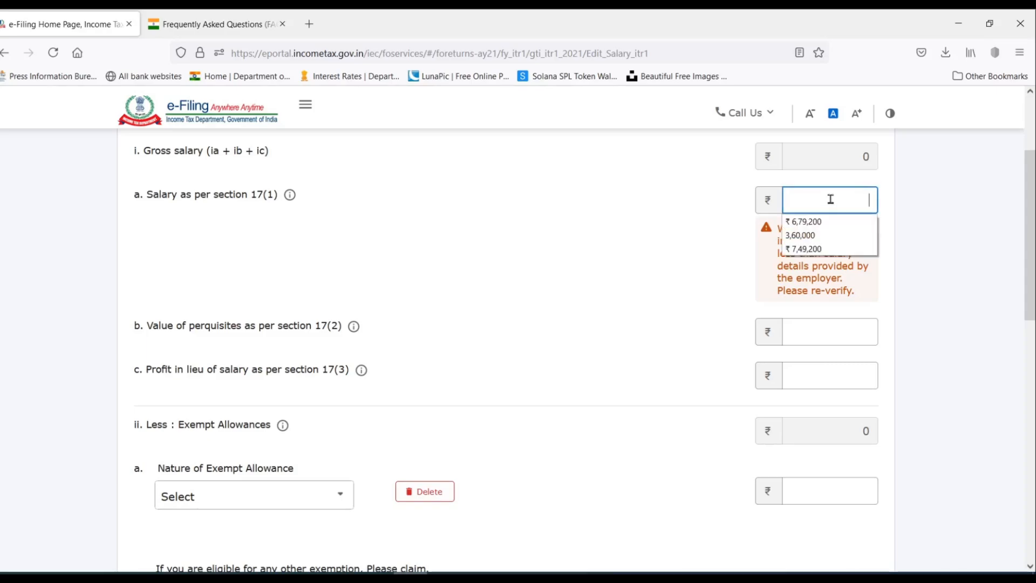
{"action": "type", "text": "840000"}
{"action": "left_click", "coordinate": [717, 257]}
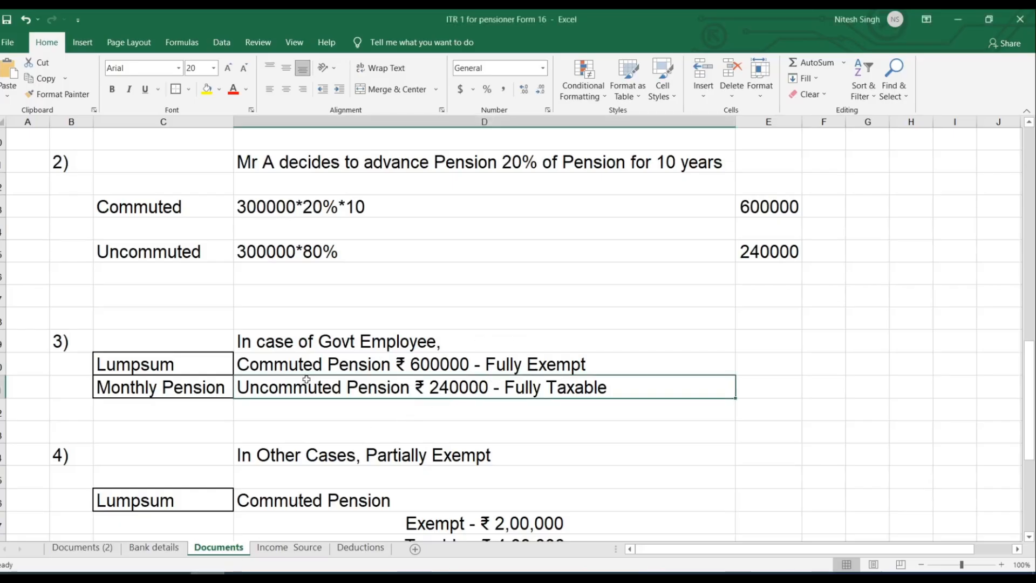
{"action": "left_click", "coordinate": [309, 366]}
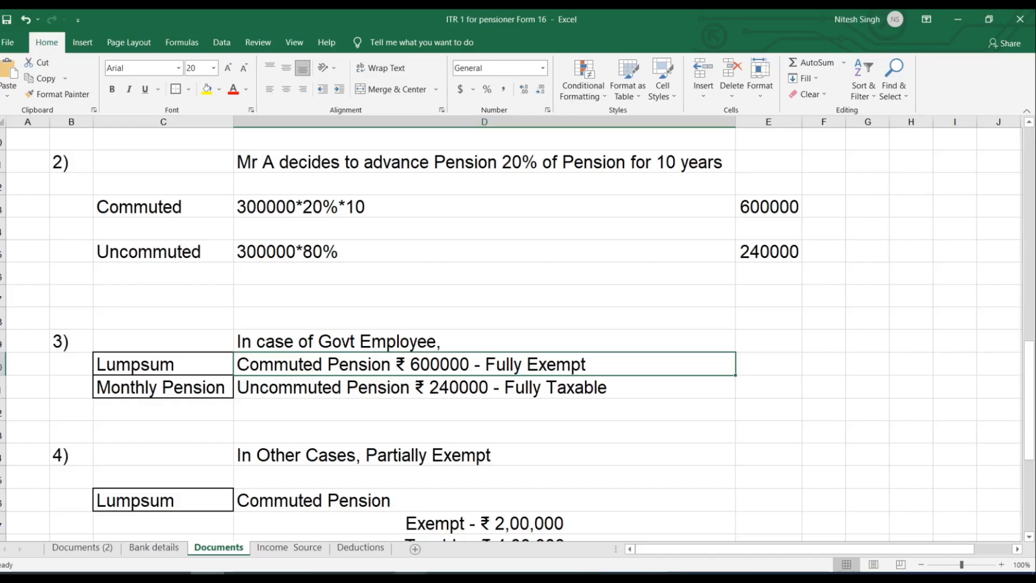
{"action": "left_click", "coordinate": [410, 572]}
{"action": "scroll", "coordinate": [616, 315], "scroll_direction": "down", "scroll_amount": 2}
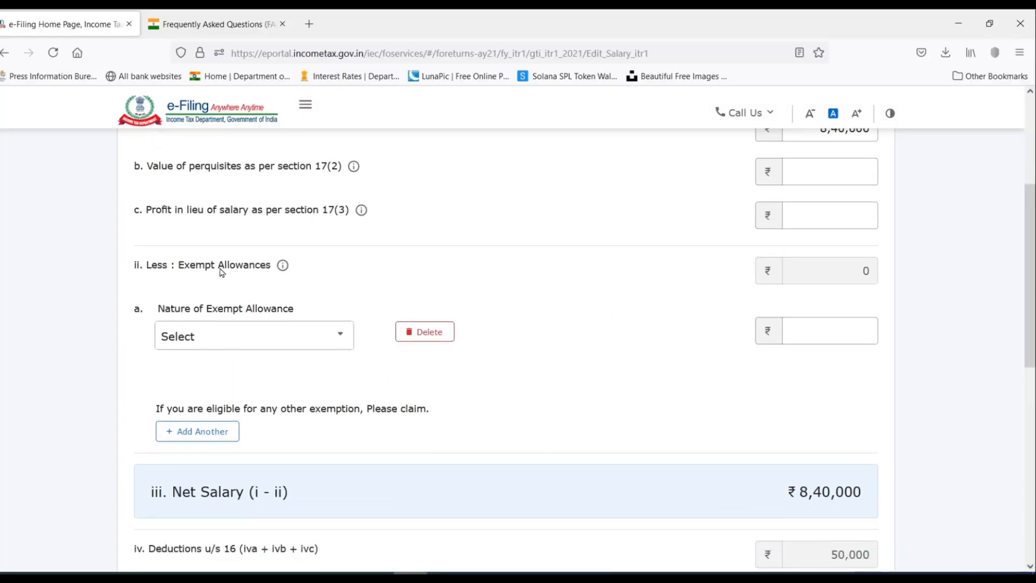
Choose Sec 10(10A)-Commuted value of pension received as the exempt allowance.
{"action": "left_click", "coordinate": [257, 340]}
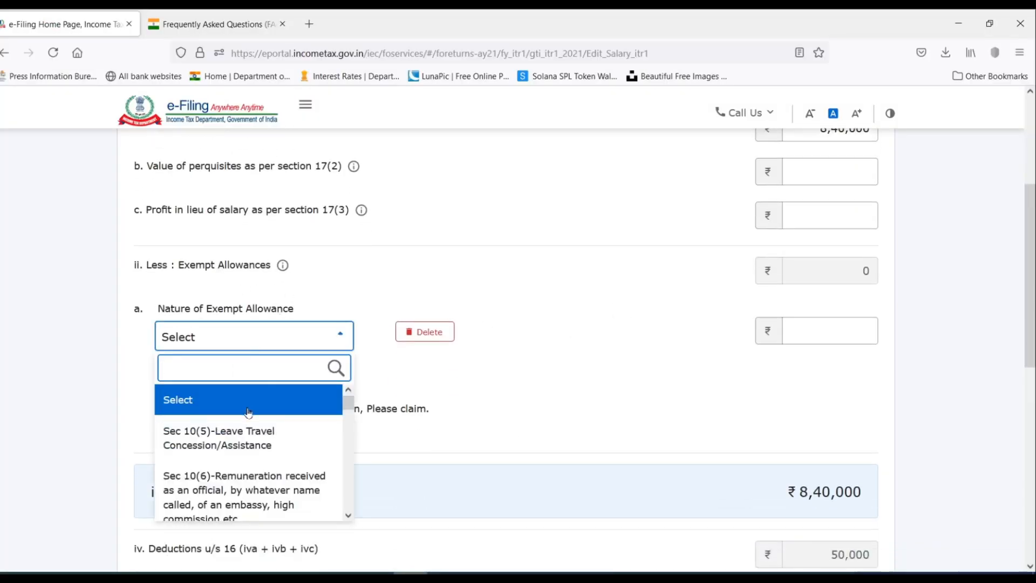
{"action": "scroll", "coordinate": [247, 413], "scroll_direction": "down", "scroll_amount": 4}
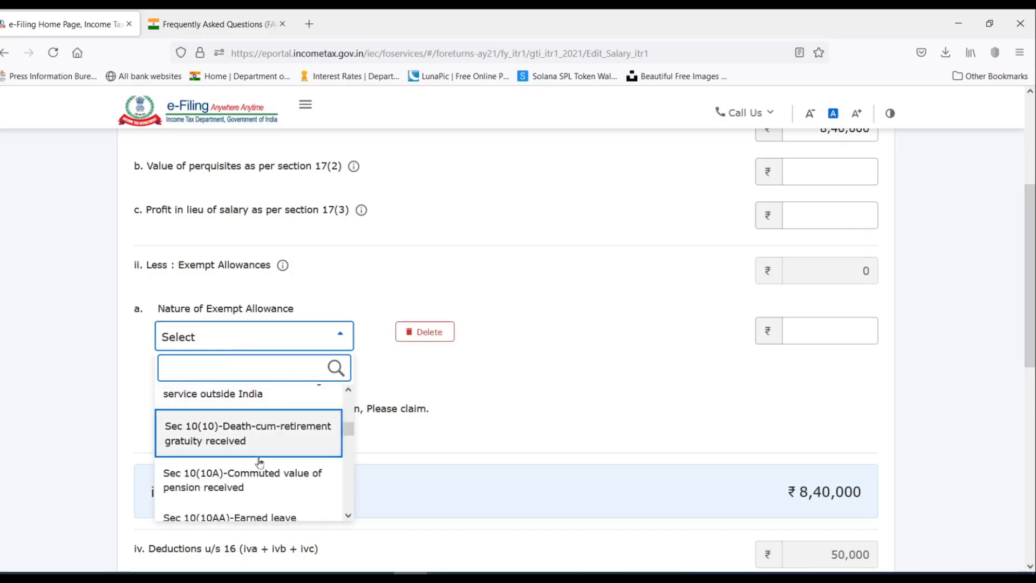
{"action": "left_click", "coordinate": [290, 481]}
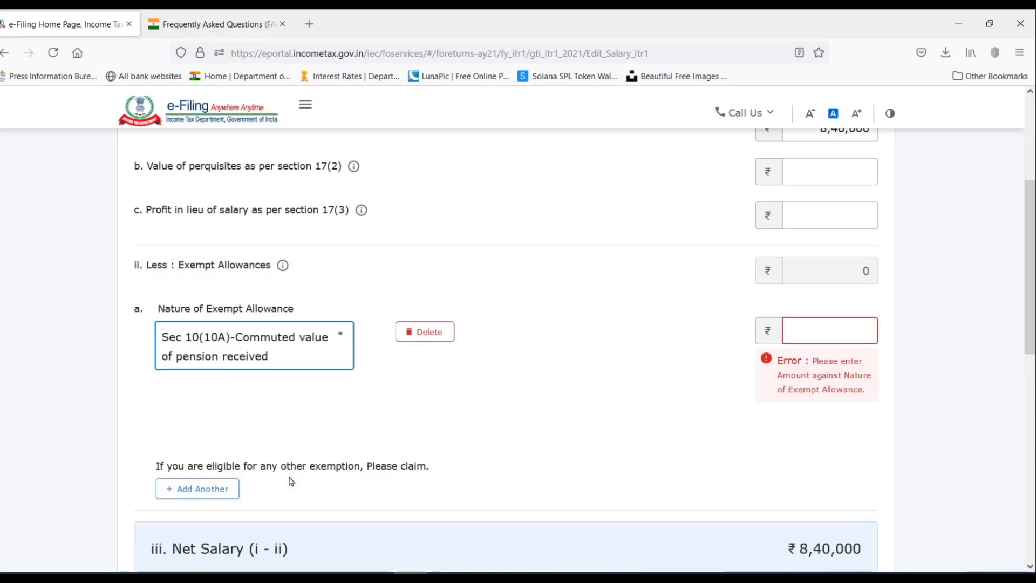
Paste 6,00,000 as the exempt amount, reducing Net Salary to ₹ 2,40,000.
{"action": "left_click", "coordinate": [853, 339]}
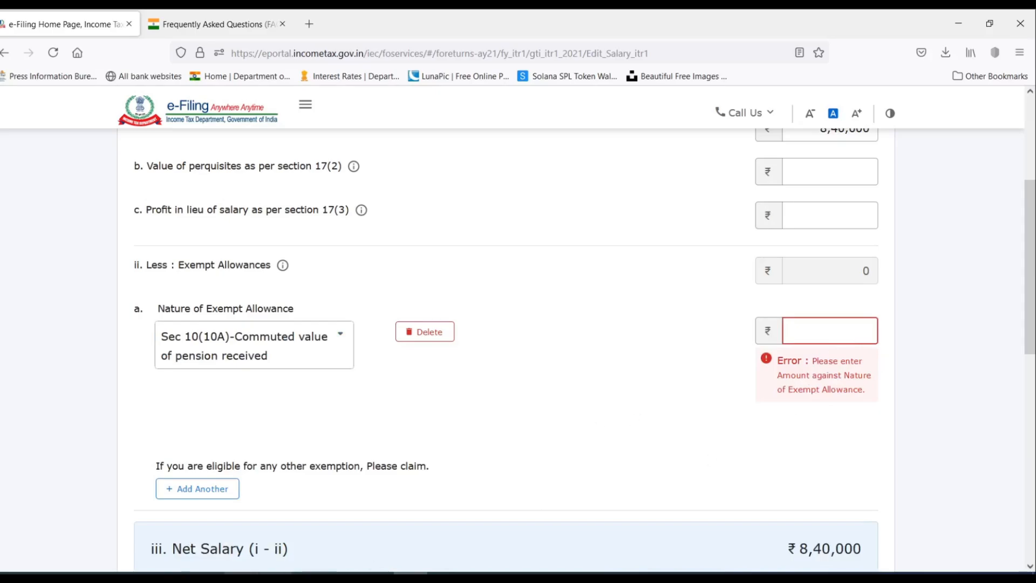
{"action": "left_click", "coordinate": [208, 572]}
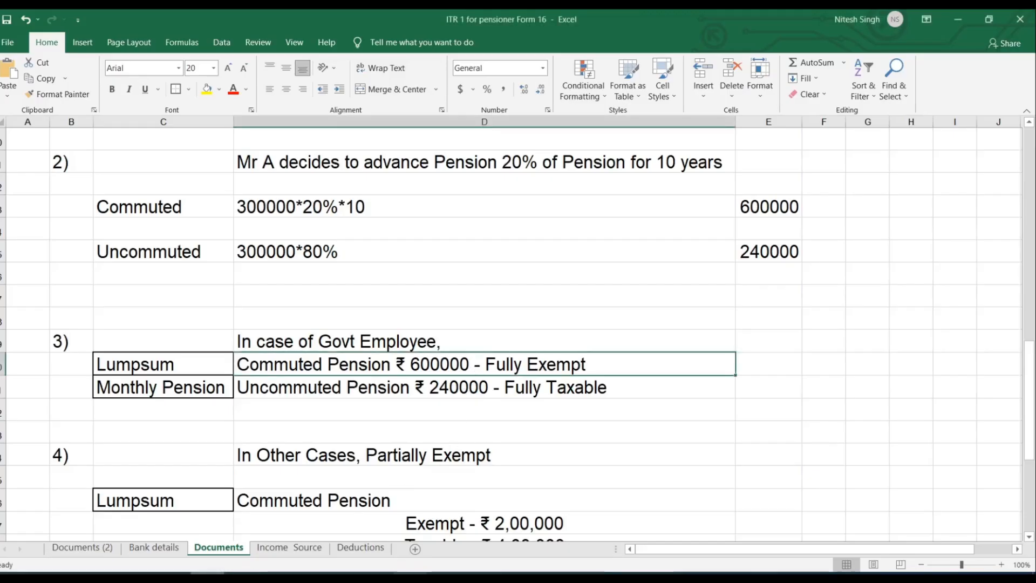
{"action": "left_click", "coordinate": [411, 571]}
{"action": "type", "text": "6,00,000"}
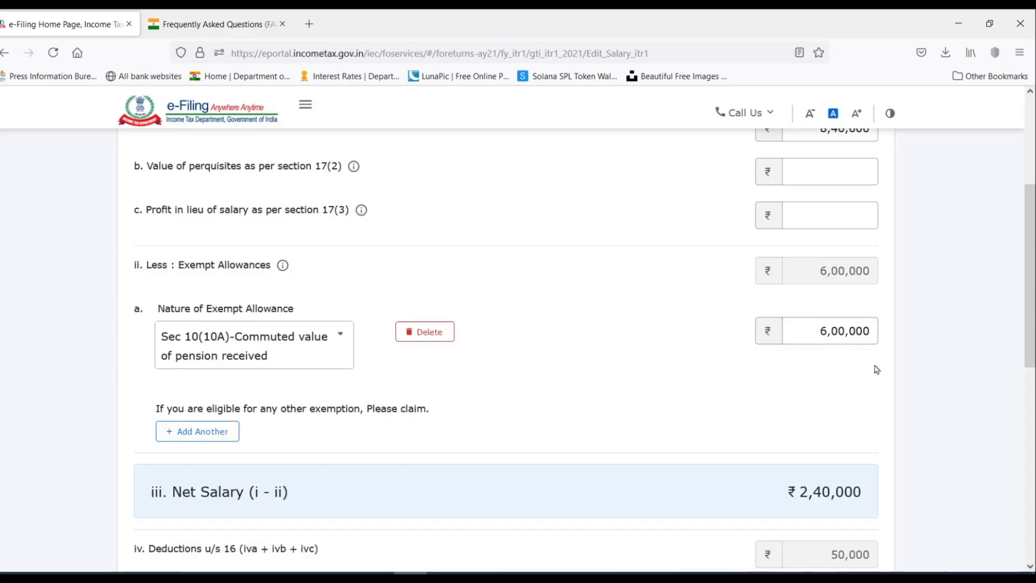
{"action": "scroll", "coordinate": [869, 329], "scroll_direction": "down", "scroll_amount": 2}
{"action": "left_click", "coordinate": [403, 376]}
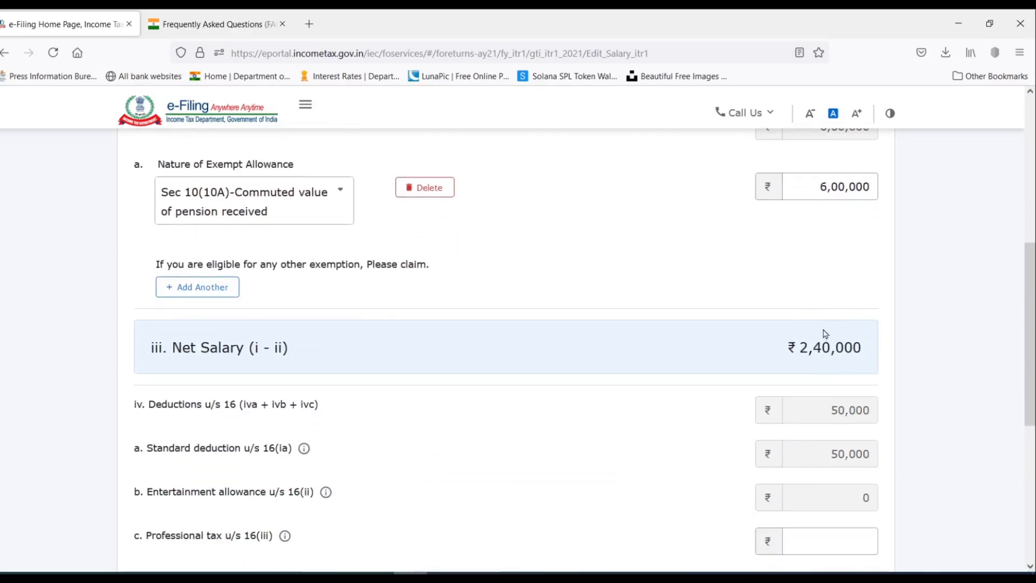
{"action": "scroll", "coordinate": [824, 333], "scroll_direction": "down", "scroll_amount": 3}
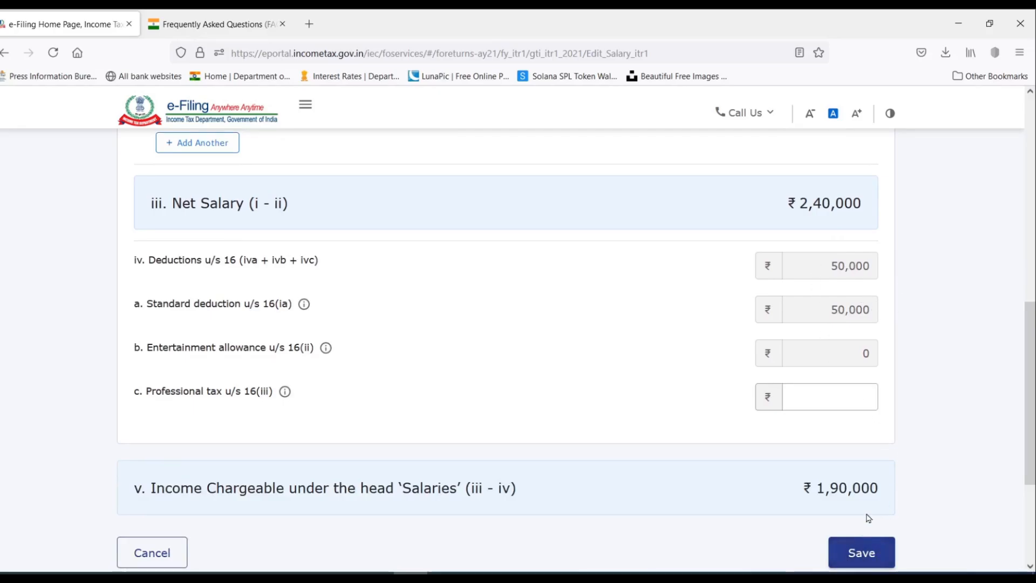
{"action": "scroll", "coordinate": [868, 518], "scroll_direction": "down", "scroll_amount": 2}
{"action": "scroll", "coordinate": [887, 479], "scroll_direction": "up", "scroll_amount": 12}
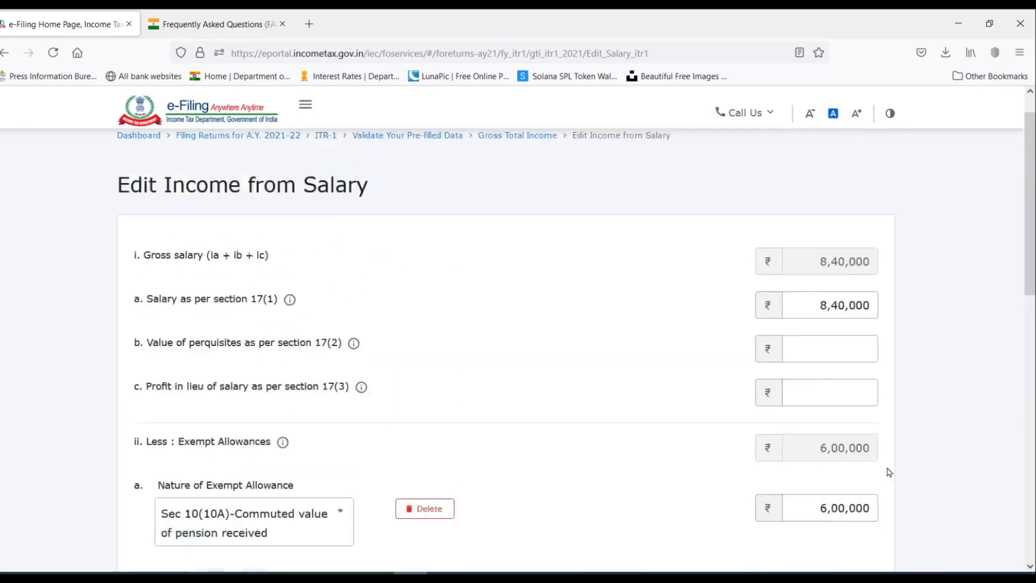
{"action": "scroll", "coordinate": [863, 453], "scroll_direction": "up", "scroll_amount": 2}
{"action": "scroll", "coordinate": [849, 323], "scroll_direction": "down", "scroll_amount": 7}
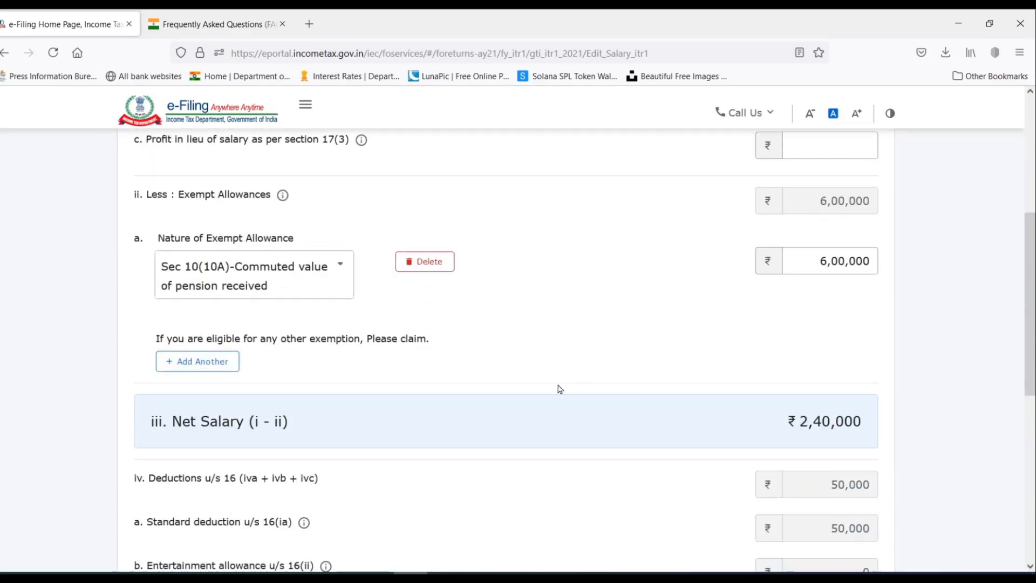
{"action": "left_click", "coordinate": [208, 573]}
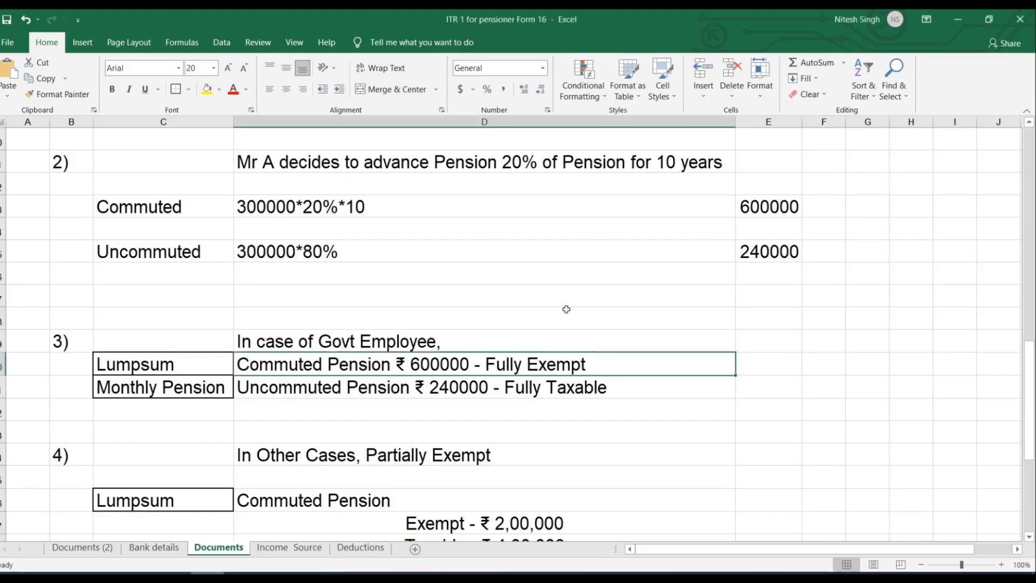
Review the Exempt ₹ 2,00,000, Taxable ₹ 4,00,000 and uncommuted pension lines, then return to the salary form.
{"action": "scroll", "coordinate": [566, 310], "scroll_direction": "down", "scroll_amount": 3}
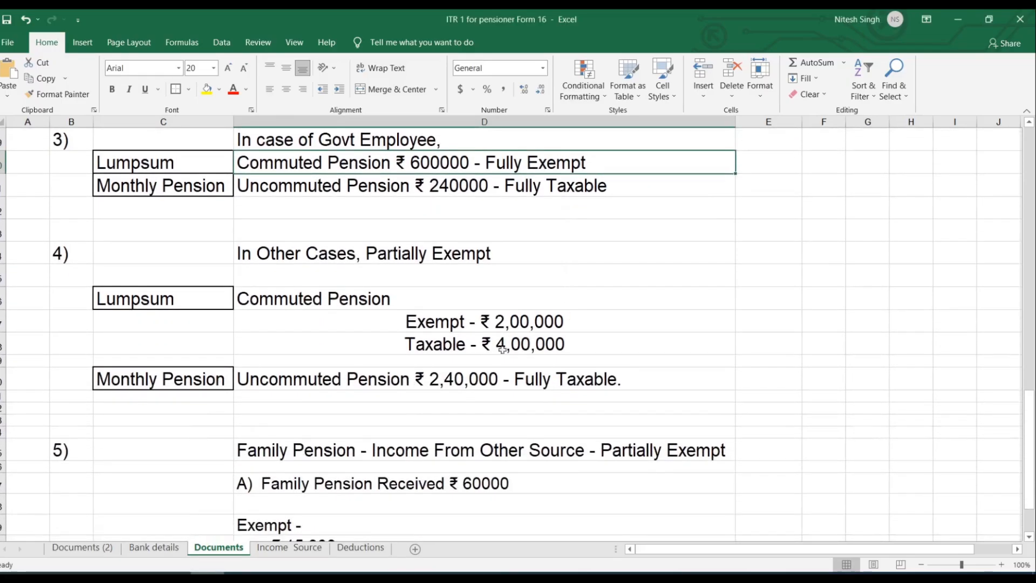
{"action": "left_click_drag", "start_coordinate": [321, 318], "coordinate": [578, 345]}
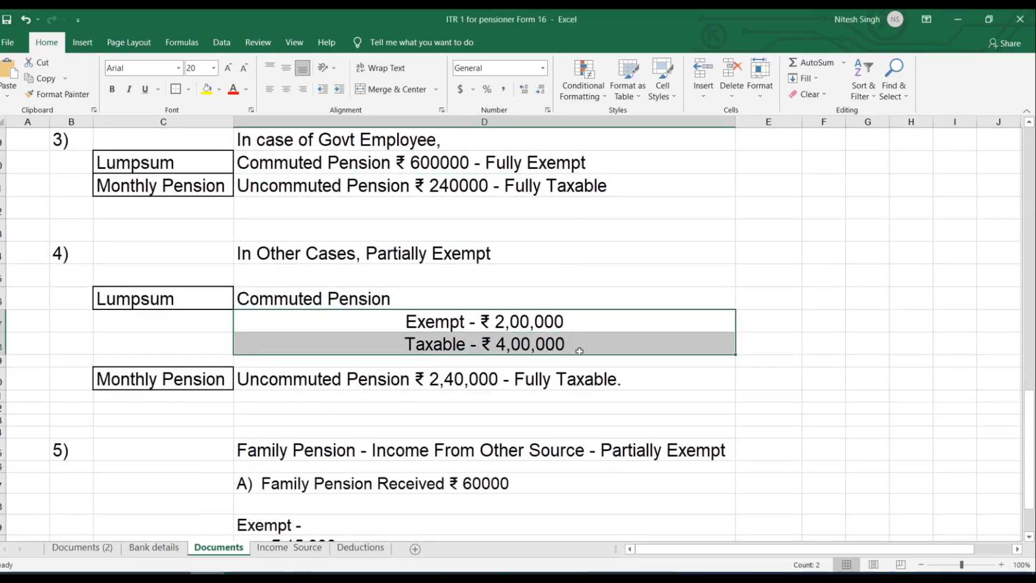
{"action": "left_click", "coordinate": [492, 324]}
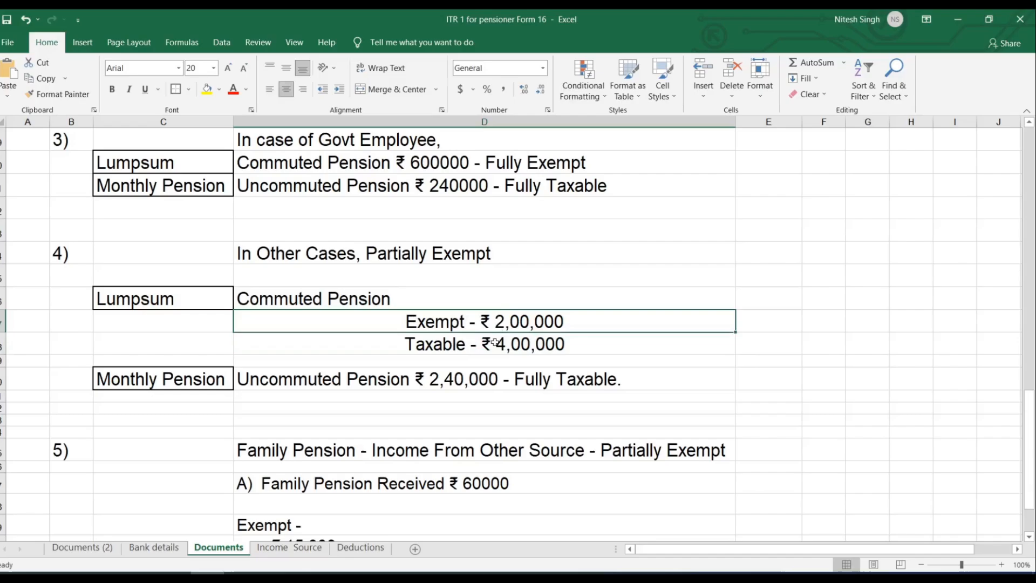
{"action": "left_click", "coordinate": [494, 345]}
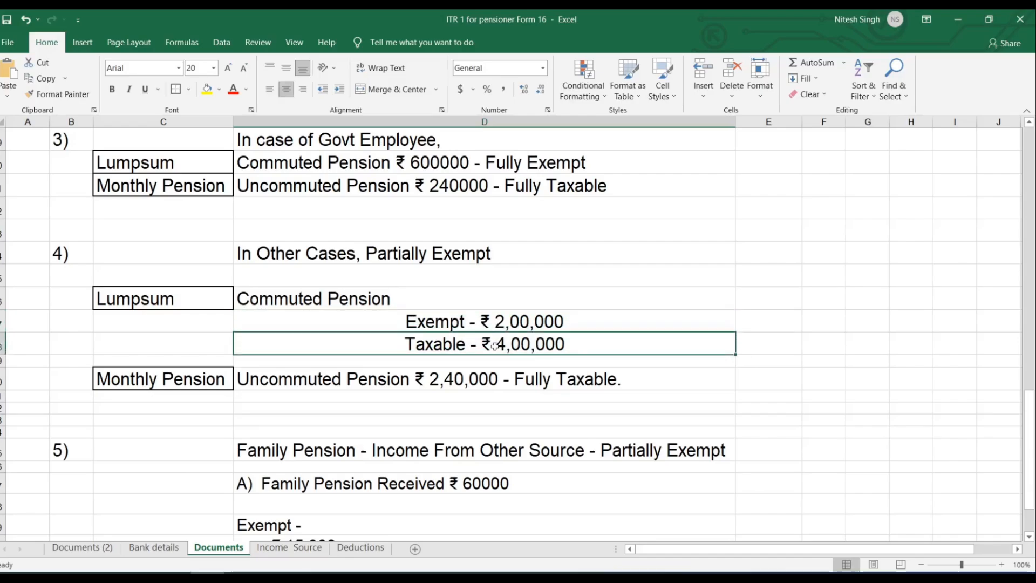
{"action": "left_click", "coordinate": [422, 324]}
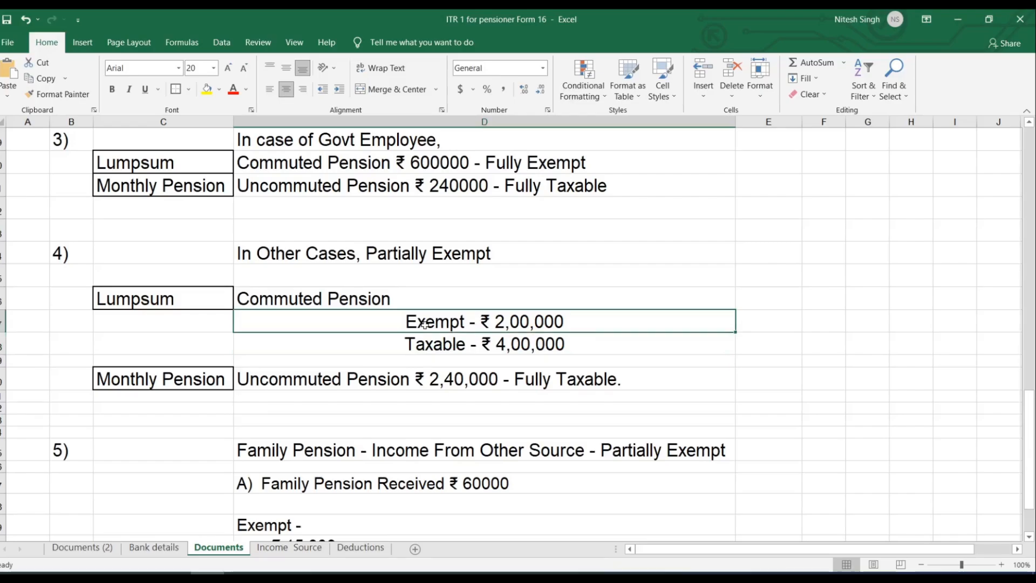
{"action": "left_click", "coordinate": [520, 350]}
{"action": "left_click", "coordinate": [380, 383]}
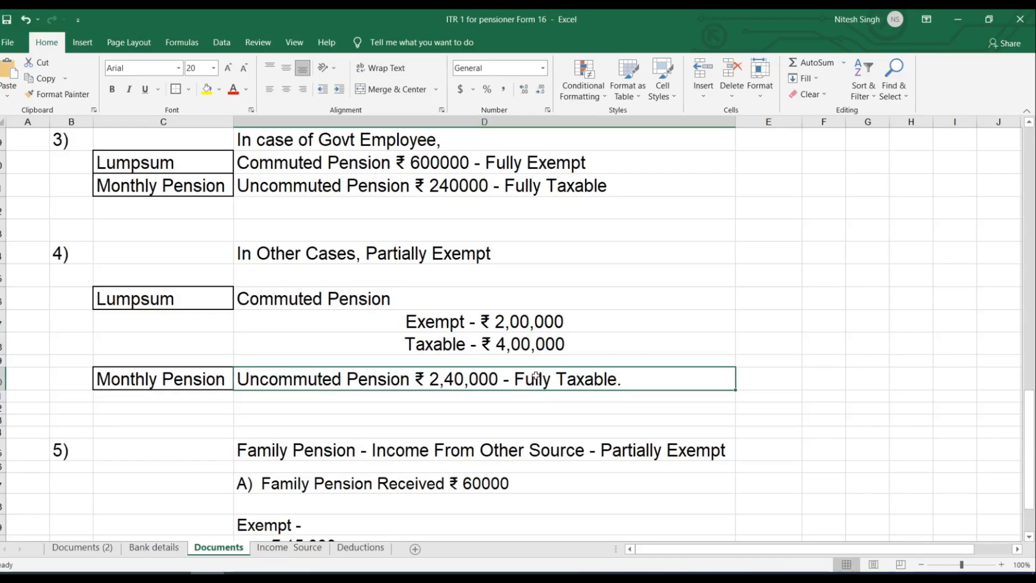
{"action": "left_click_drag", "start_coordinate": [511, 318], "coordinate": [537, 386]}
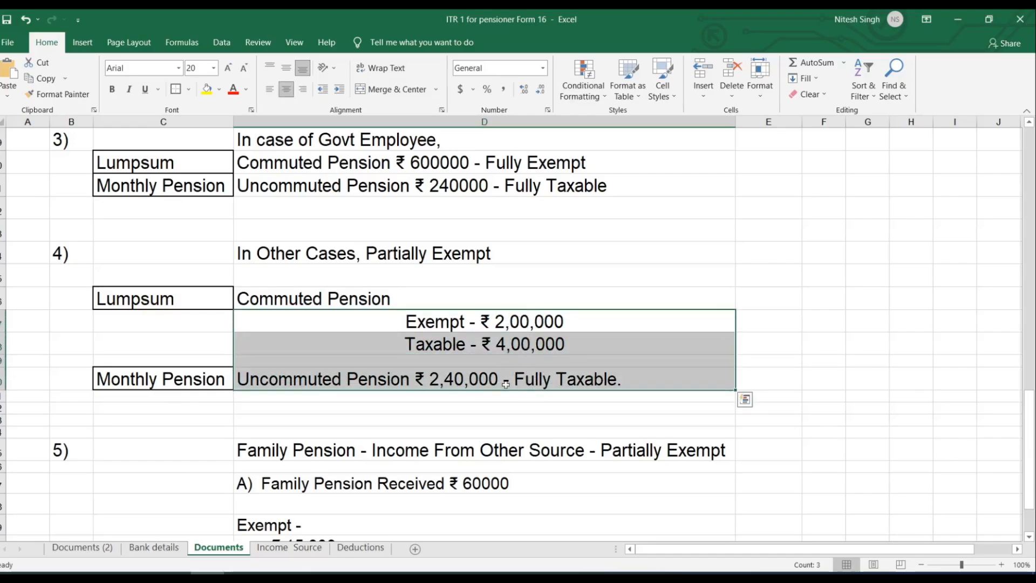
{"action": "left_click", "coordinate": [410, 572]}
{"action": "scroll", "coordinate": [814, 207], "scroll_direction": "up", "scroll_amount": 4}
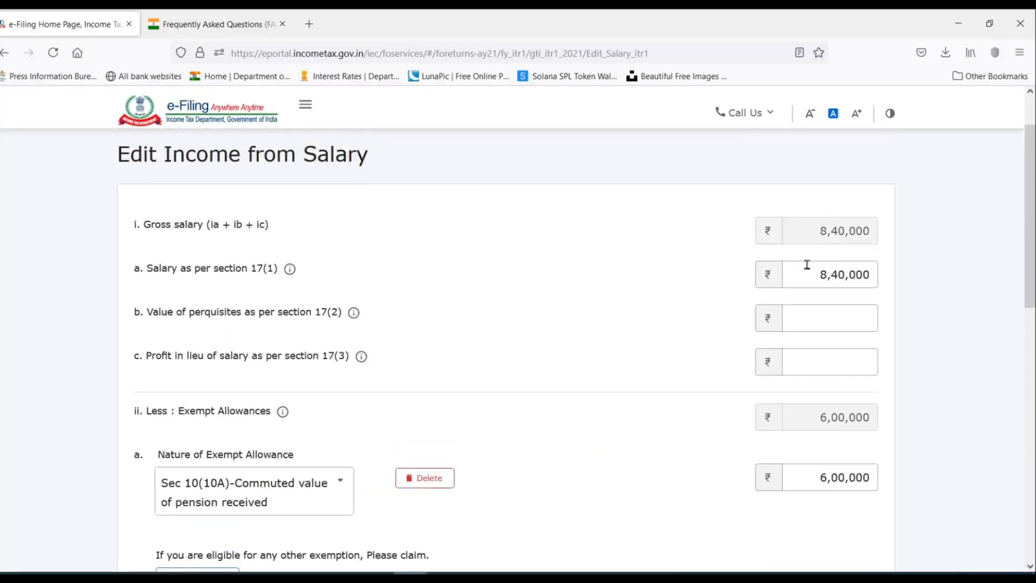
Check the 8,40,000 salary figure against the Exempt ₹ 2,00,000 amount in the pension notes.
{"action": "left_click", "coordinate": [807, 266]}
{"action": "left_click", "coordinate": [785, 271]}
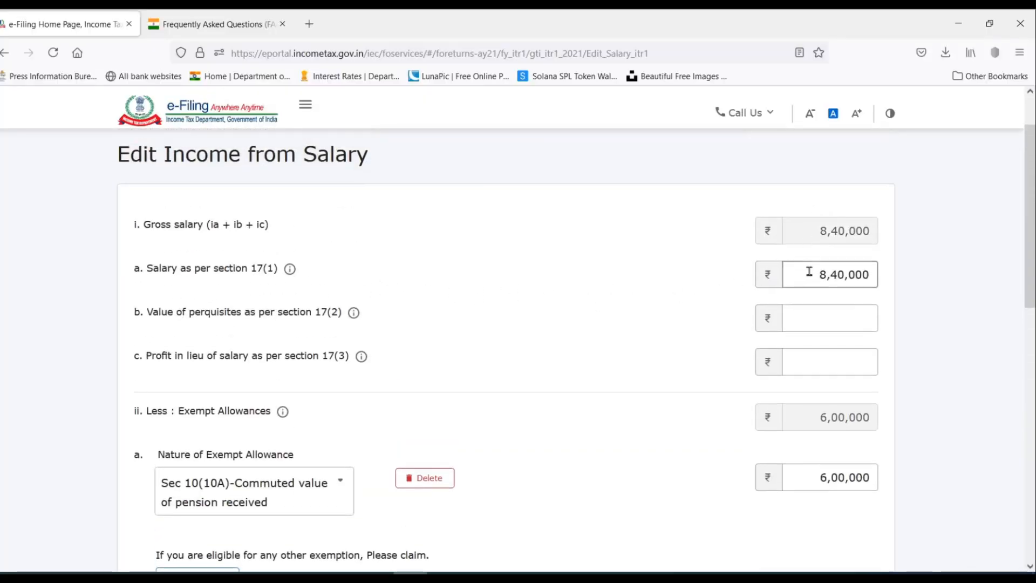
{"action": "left_click_drag", "start_coordinate": [815, 274], "coordinate": [889, 279]}
{"action": "left_click", "coordinate": [815, 271]}
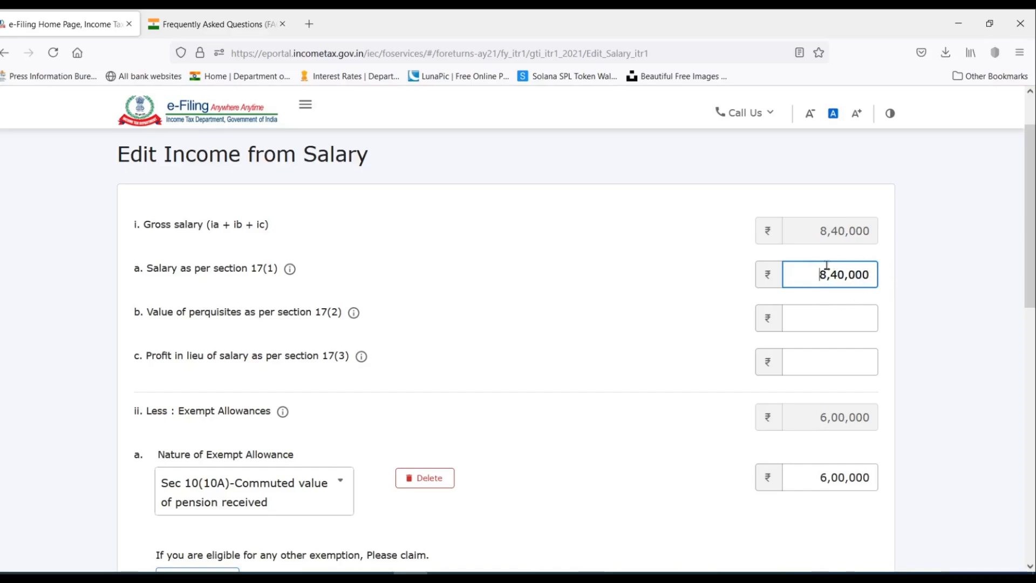
{"action": "scroll", "coordinate": [834, 262], "scroll_direction": "down", "scroll_amount": 3}
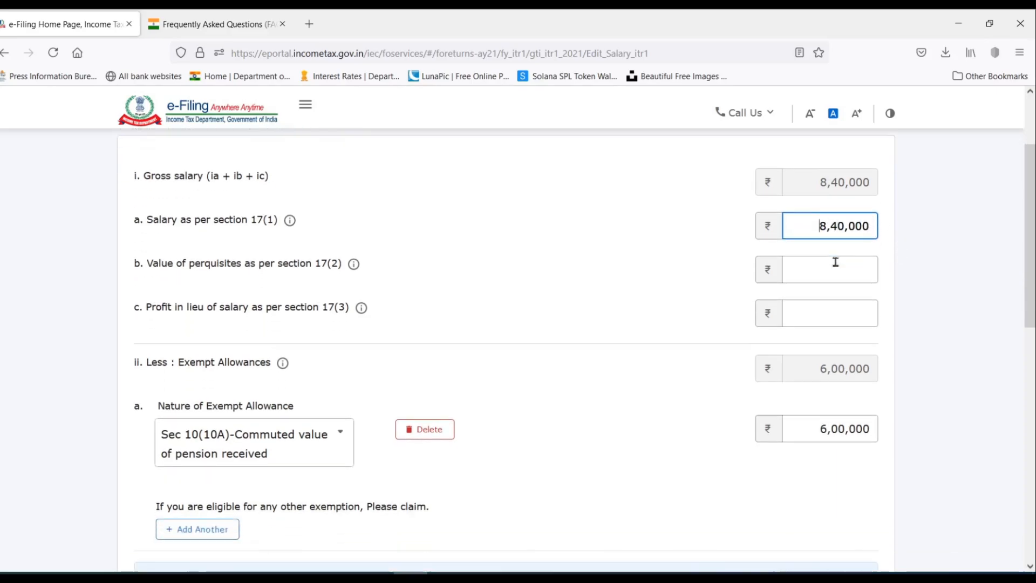
{"action": "scroll", "coordinate": [773, 281], "scroll_direction": "down", "scroll_amount": 1}
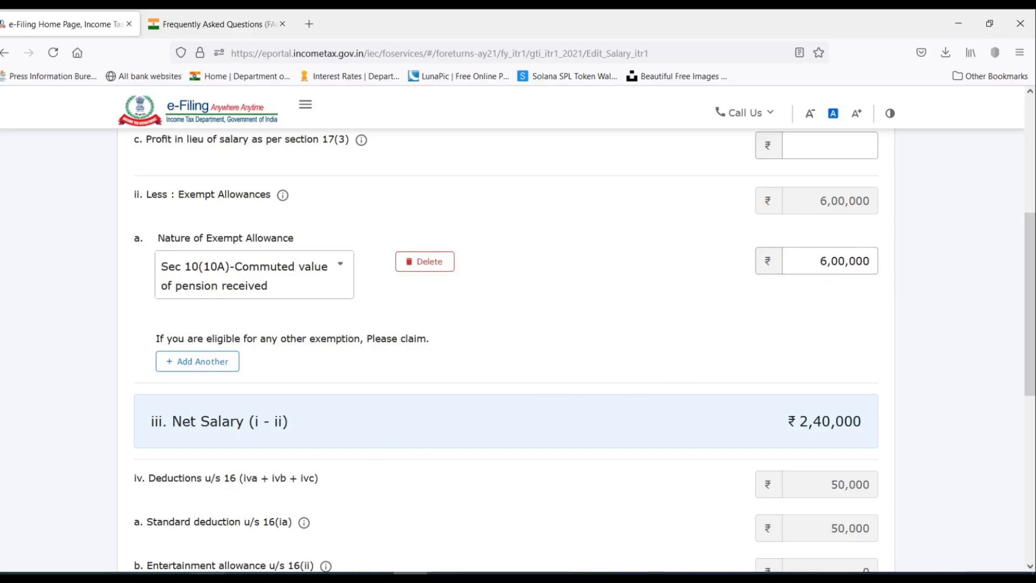
{"action": "left_click", "coordinate": [211, 573]}
{"action": "left_click", "coordinate": [576, 321]}
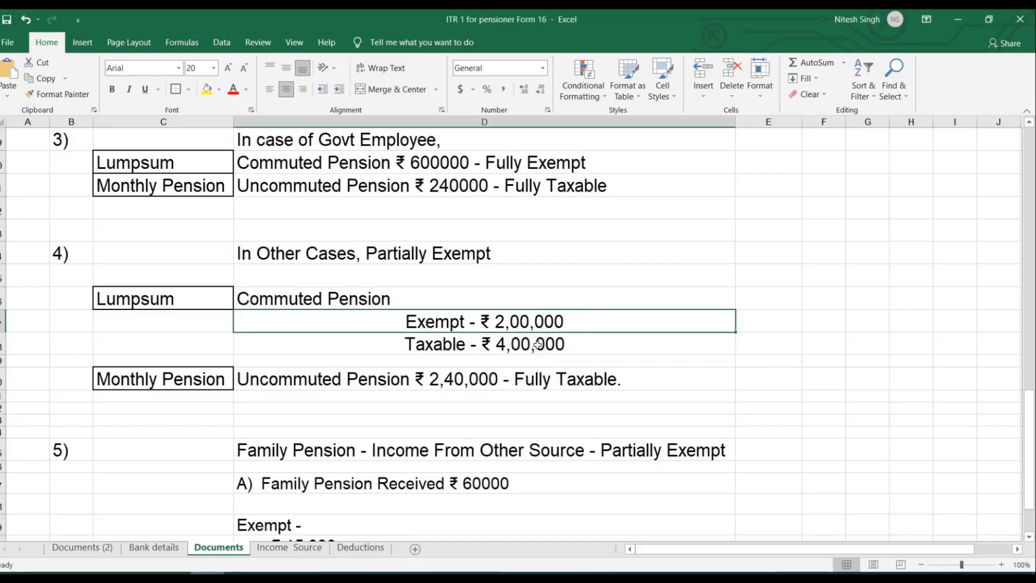
{"action": "left_click", "coordinate": [409, 573]}
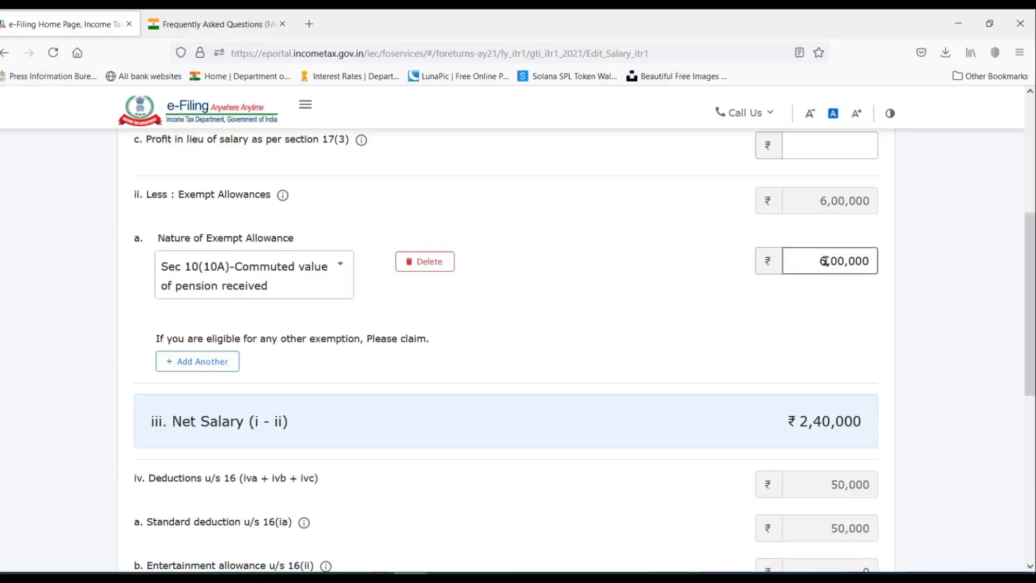
Replace the 6,00,000 Sec 10(10A) exemption with 2,00,000 and scroll down to Save.
{"action": "left_click_drag", "start_coordinate": [825, 262], "coordinate": [803, 261]}
{"action": "type", "text": "2"}
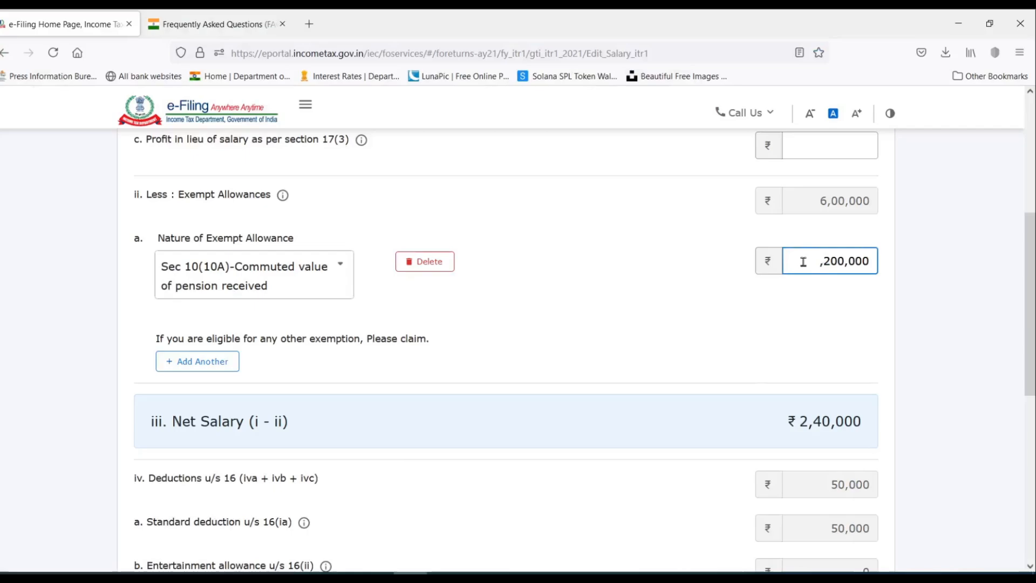
{"action": "left_click", "coordinate": [751, 291]}
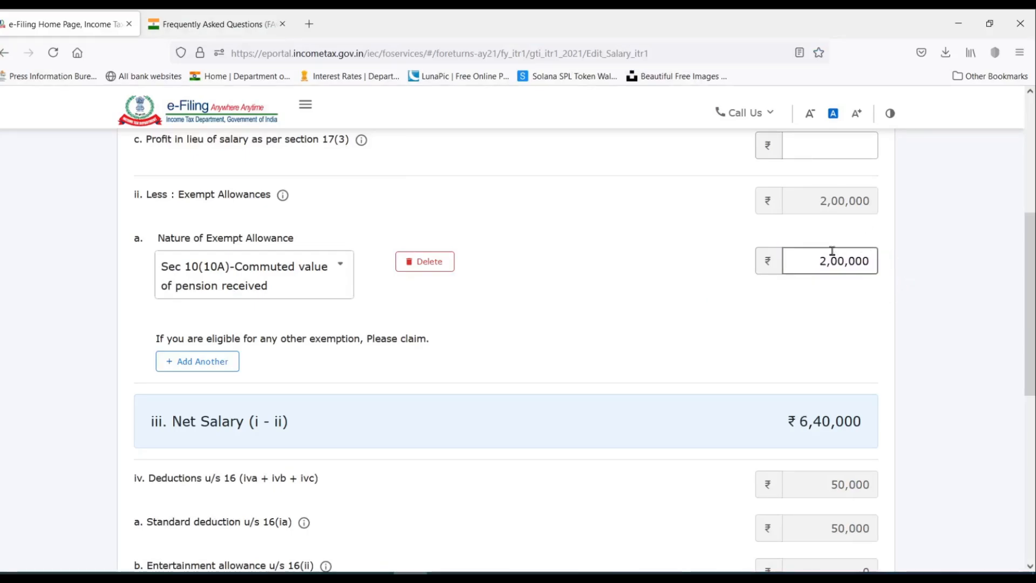
{"action": "scroll", "coordinate": [671, 479], "scroll_direction": "down", "scroll_amount": 2}
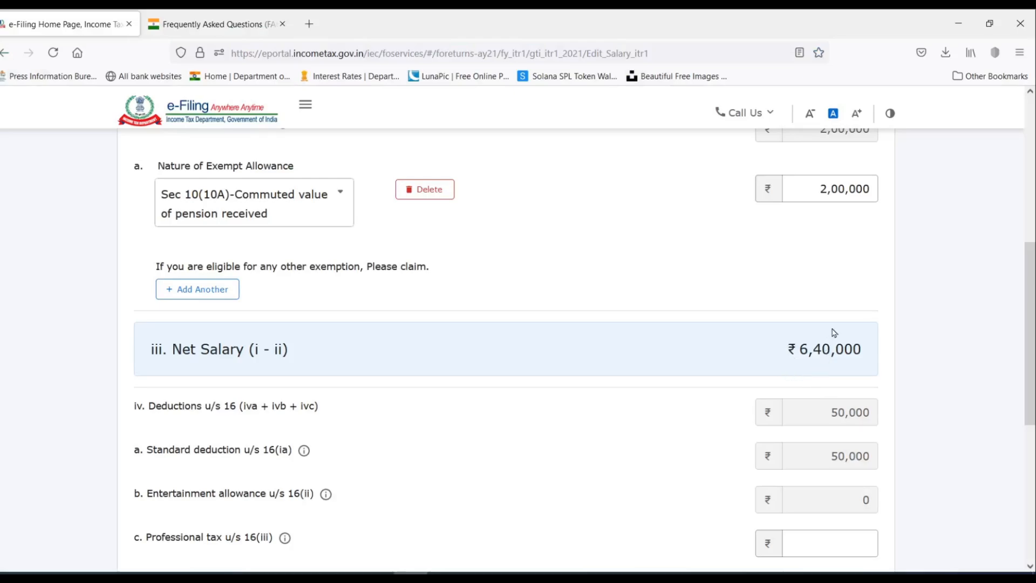
{"action": "scroll", "coordinate": [834, 332], "scroll_direction": "down", "scroll_amount": 4}
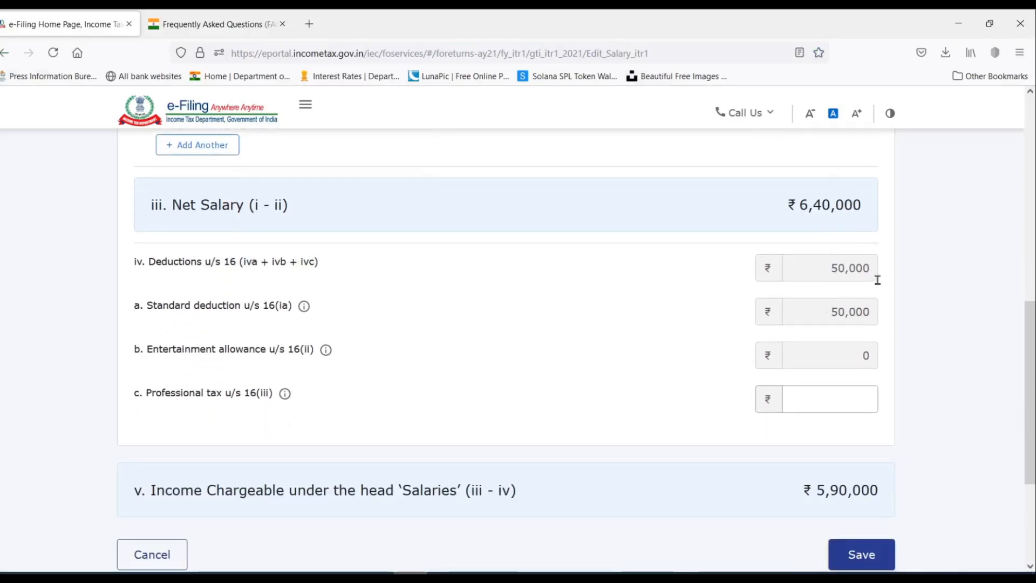
{"action": "scroll", "coordinate": [848, 265], "scroll_direction": "down", "scroll_amount": 4}
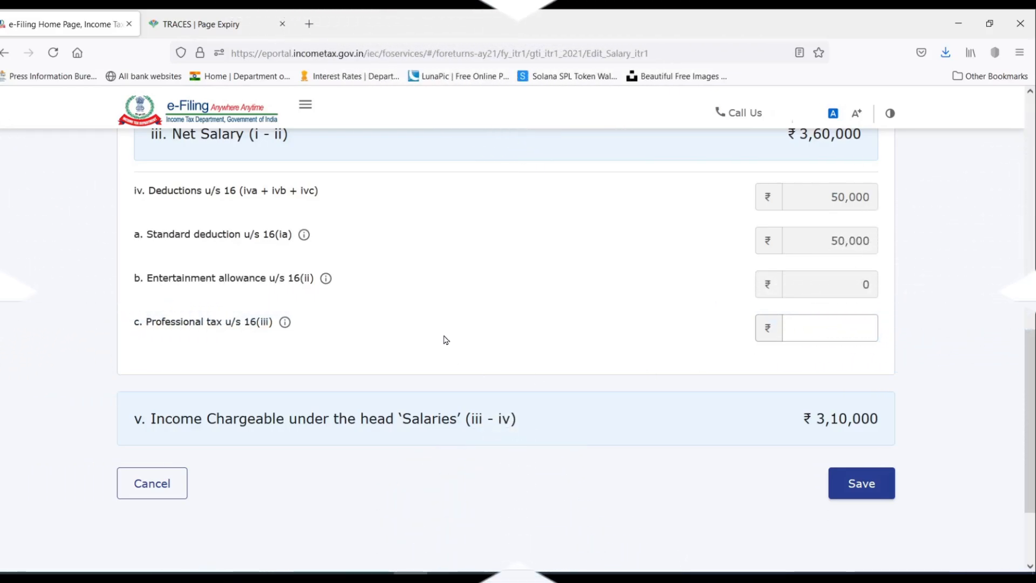
{"action": "scroll", "coordinate": [444, 340], "scroll_direction": "down", "scroll_amount": 3}
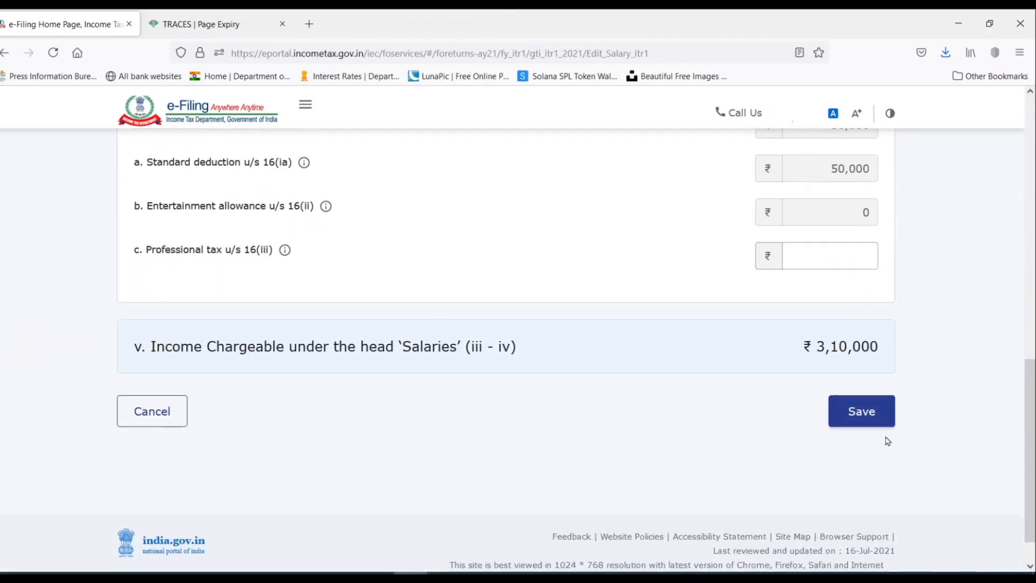
Save the edited salary details and scroll the verification page down to Income from other sources.
{"action": "left_click", "coordinate": [862, 413]}
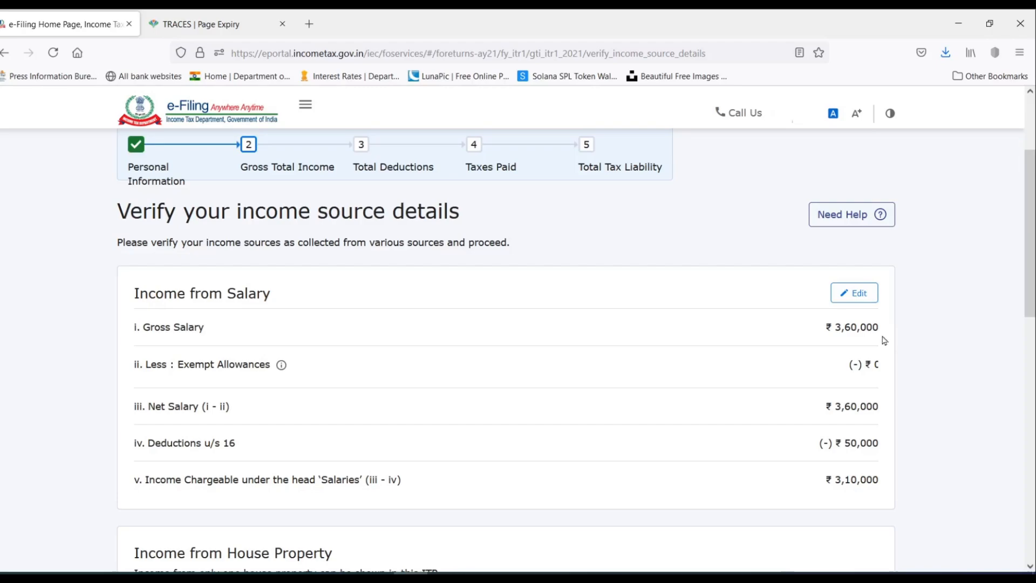
{"action": "scroll", "coordinate": [841, 378], "scroll_direction": "down", "scroll_amount": 1}
{"action": "scroll", "coordinate": [857, 330], "scroll_direction": "down", "scroll_amount": 2}
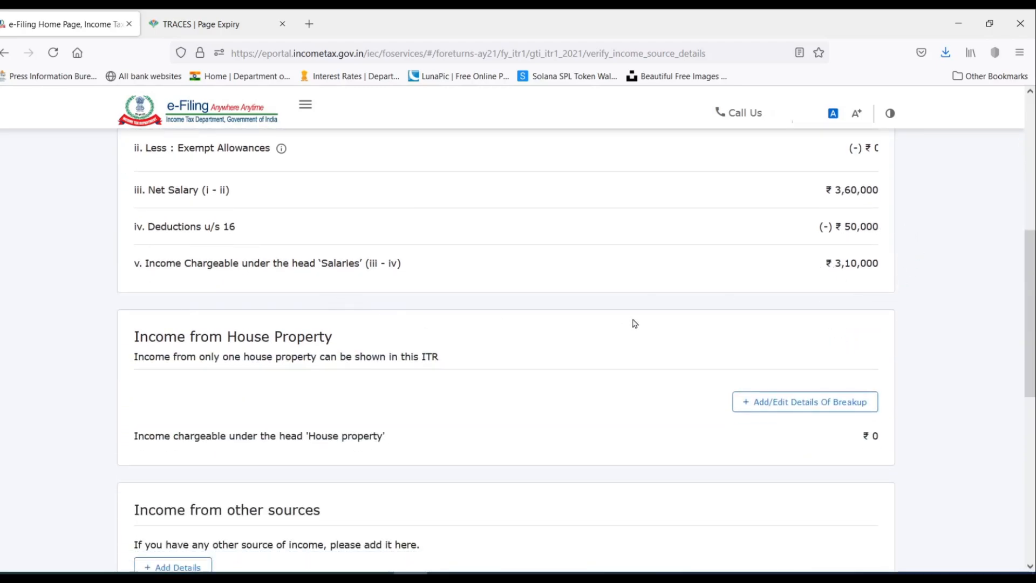
{"action": "scroll", "coordinate": [635, 229], "scroll_direction": "down", "scroll_amount": 3}
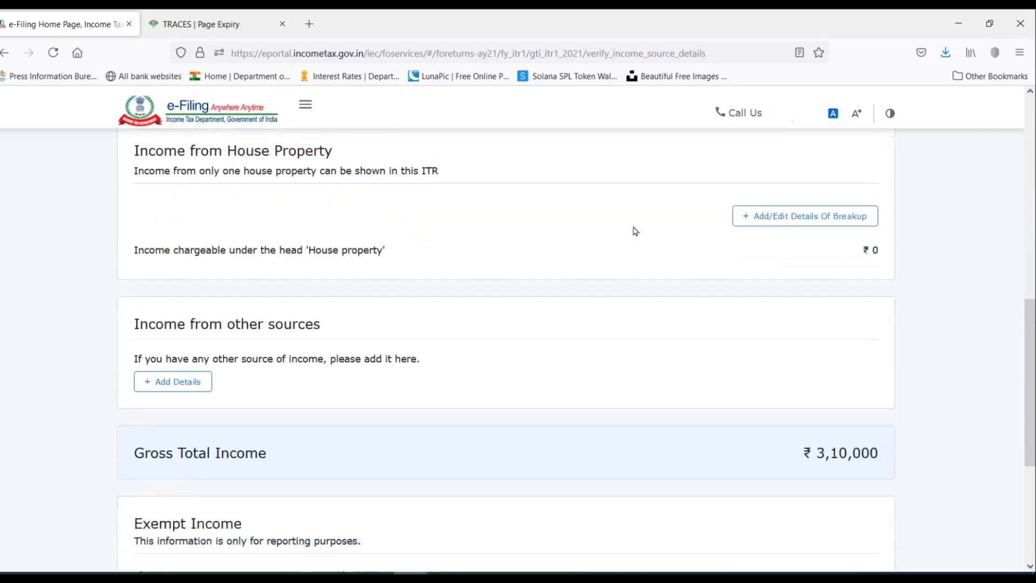
{"action": "scroll", "coordinate": [476, 253], "scroll_direction": "up", "scroll_amount": 1}
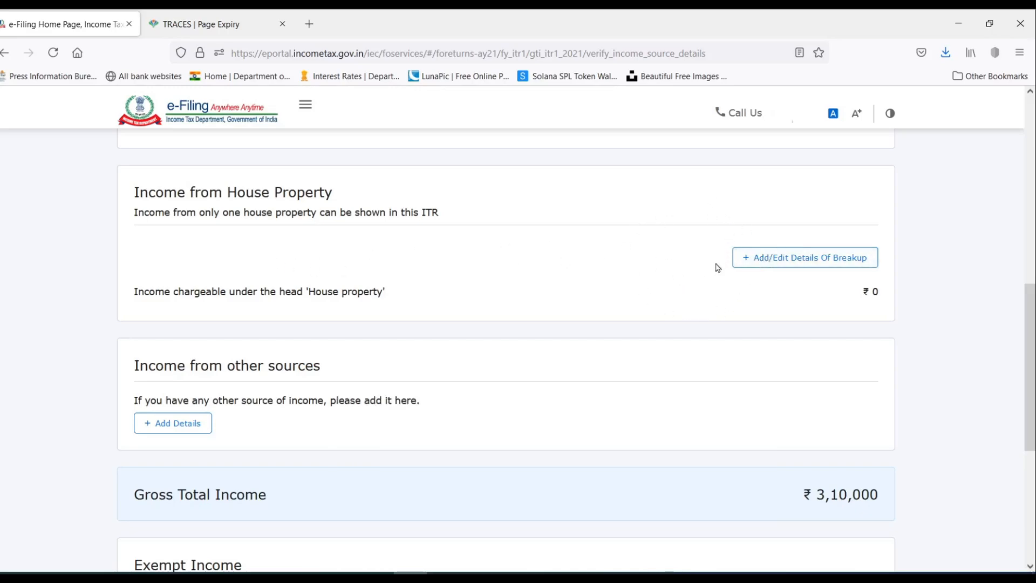
{"action": "scroll", "coordinate": [639, 236], "scroll_direction": "down", "scroll_amount": 3}
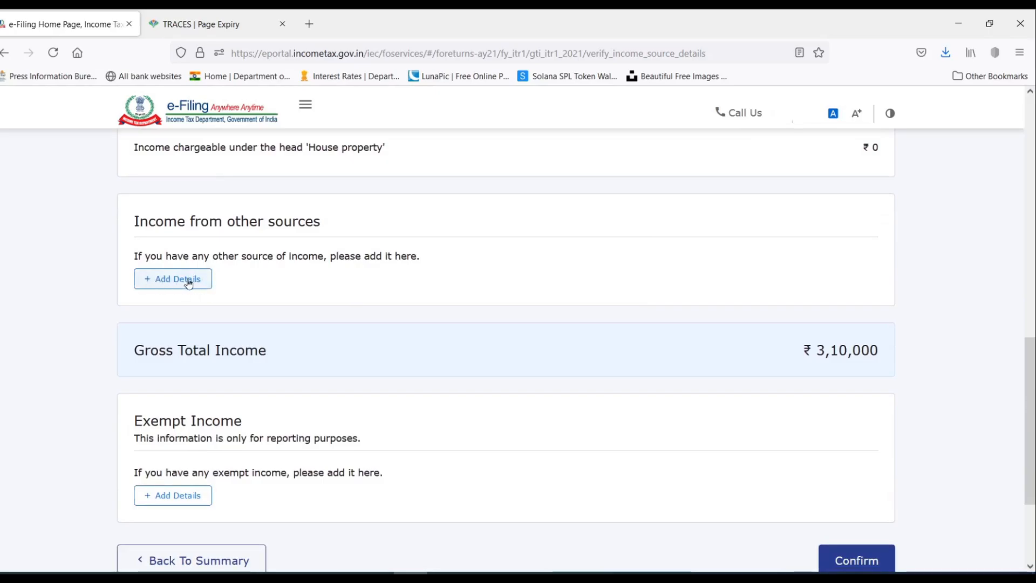
Declare savings bank interest of 8,380, checked against the Excel Income Source sheet.
{"action": "left_click", "coordinate": [171, 280]}
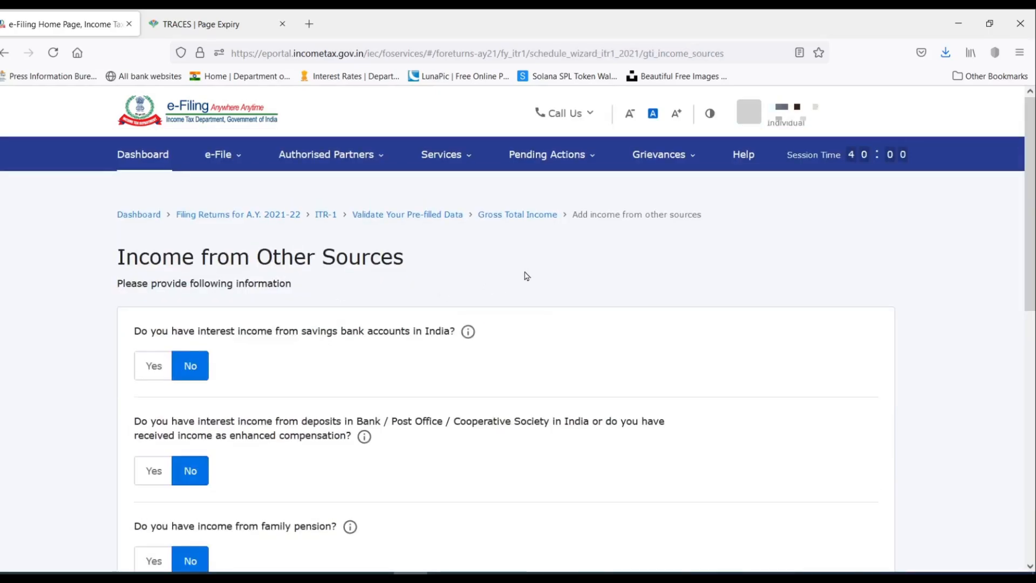
{"action": "scroll", "coordinate": [526, 273], "scroll_direction": "down", "scroll_amount": 2}
{"action": "scroll", "coordinate": [526, 268], "scroll_direction": "up", "scroll_amount": 1}
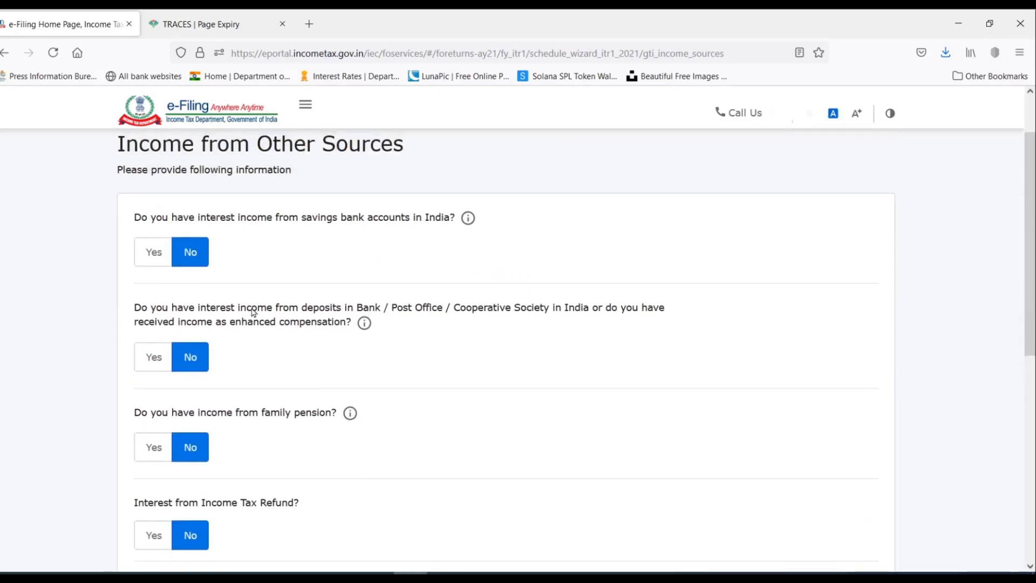
{"action": "scroll", "coordinate": [253, 312], "scroll_direction": "down", "scroll_amount": 5}
{"action": "scroll", "coordinate": [254, 312], "scroll_direction": "up", "scroll_amount": 4}
{"action": "scroll", "coordinate": [255, 313], "scroll_direction": "down", "scroll_amount": 2}
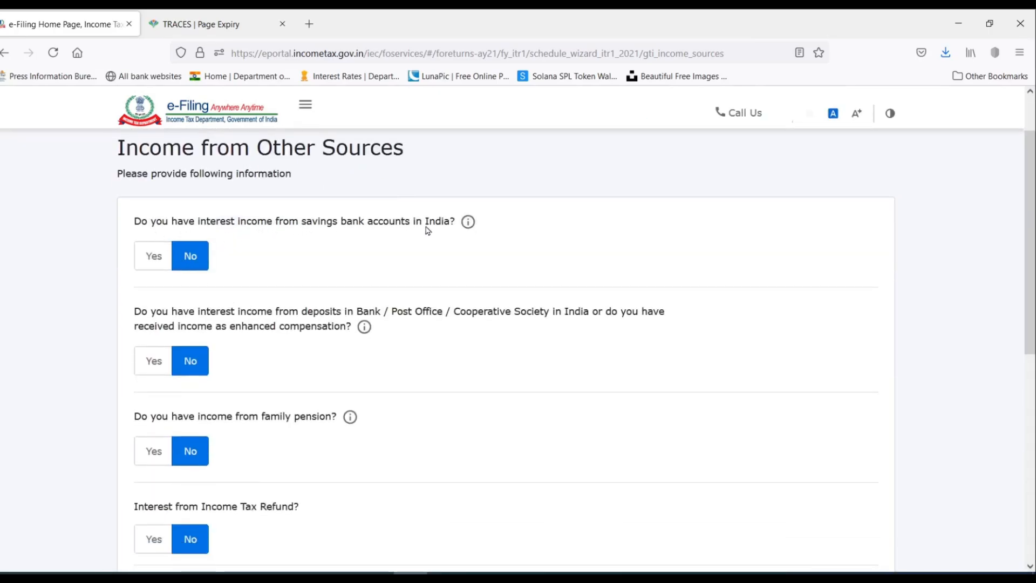
{"action": "left_click", "coordinate": [151, 256]}
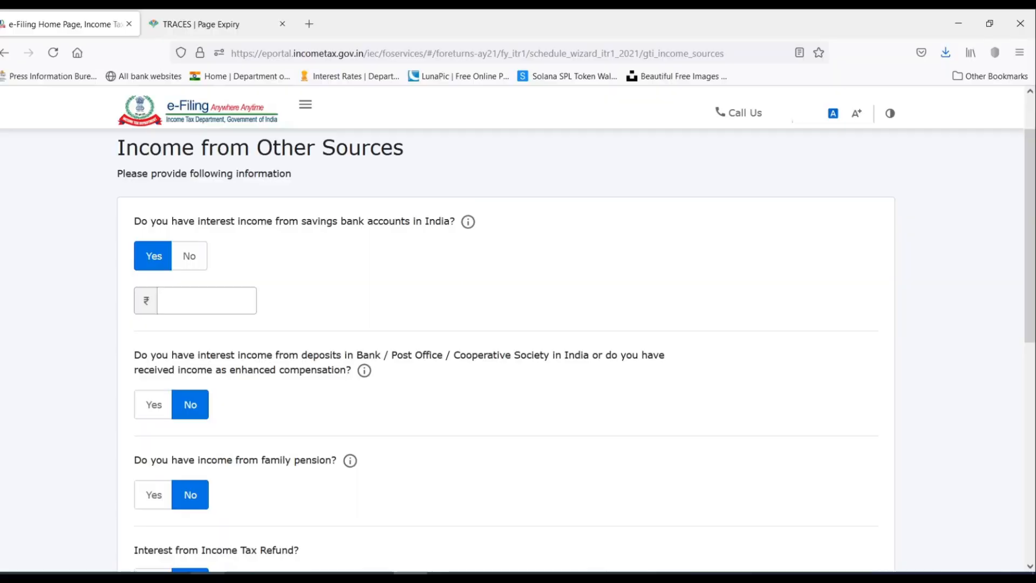
{"action": "left_click", "coordinate": [410, 573]}
{"action": "scroll", "coordinate": [412, 344], "scroll_direction": "down", "scroll_amount": 4}
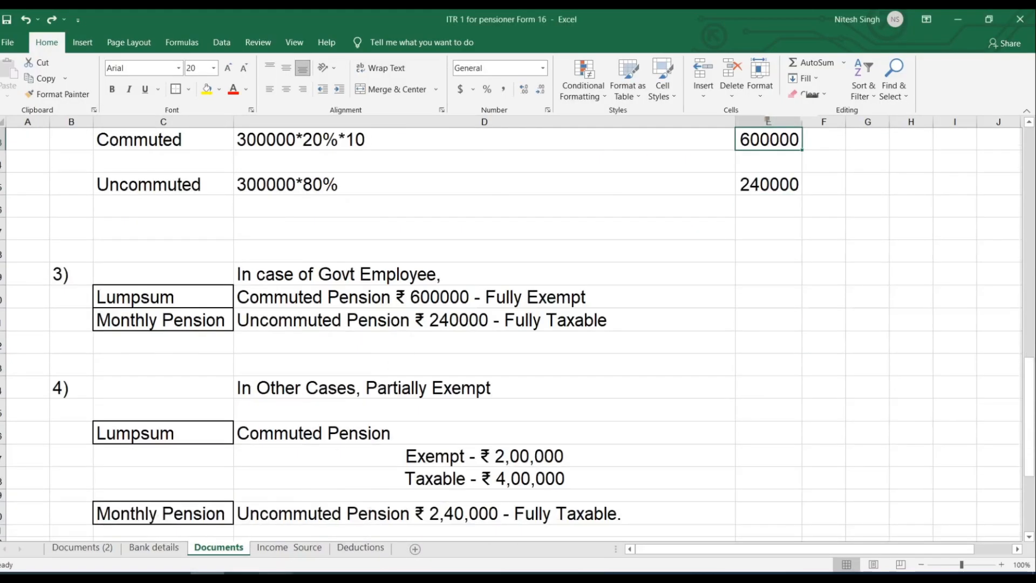
{"action": "left_click", "coordinate": [289, 547]}
{"action": "scroll", "coordinate": [566, 290], "scroll_direction": "down", "scroll_amount": 2}
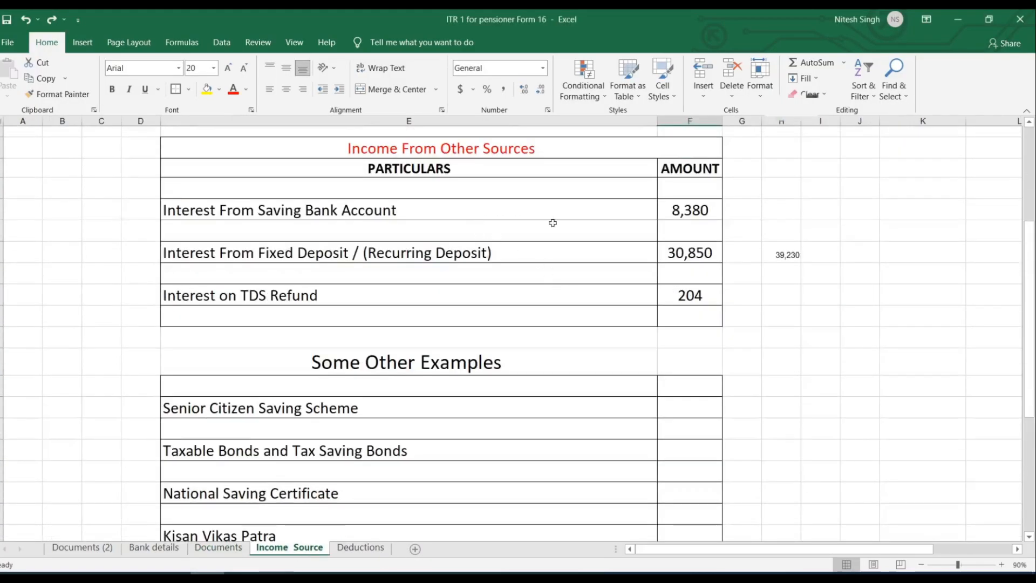
{"action": "left_click", "coordinate": [692, 212]}
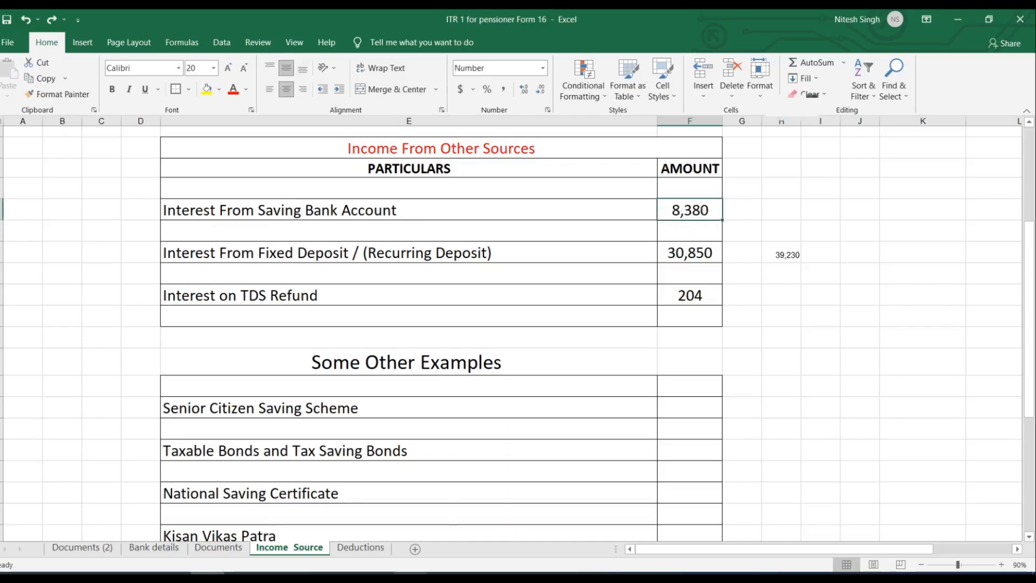
{"action": "left_click", "coordinate": [410, 573]}
{"action": "left_click", "coordinate": [190, 300]}
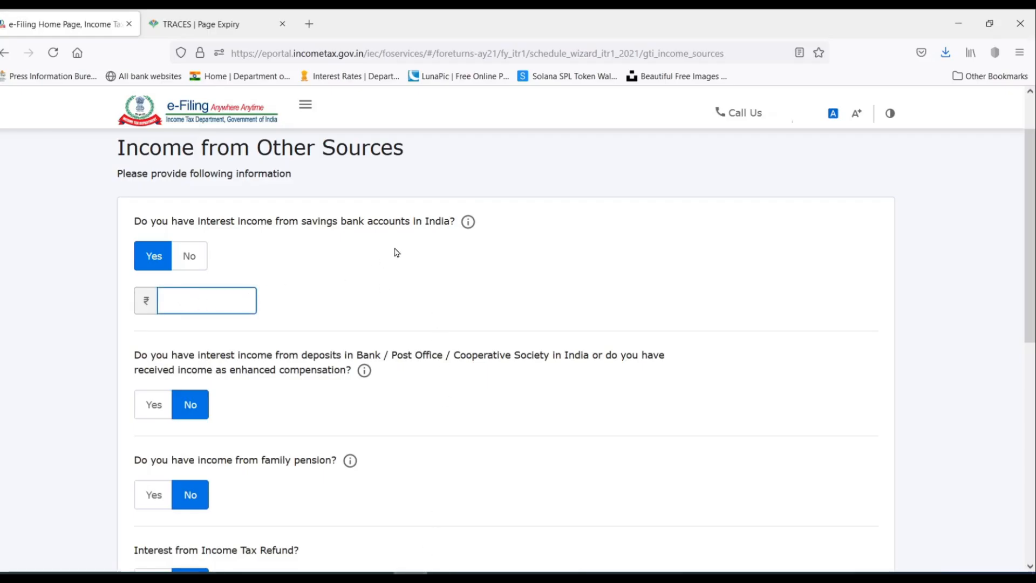
{"action": "type", "text": "8,380"}
{"action": "key", "text": "ctrl+a"}
{"action": "scroll", "coordinate": [402, 272], "scroll_direction": "down", "scroll_amount": 1}
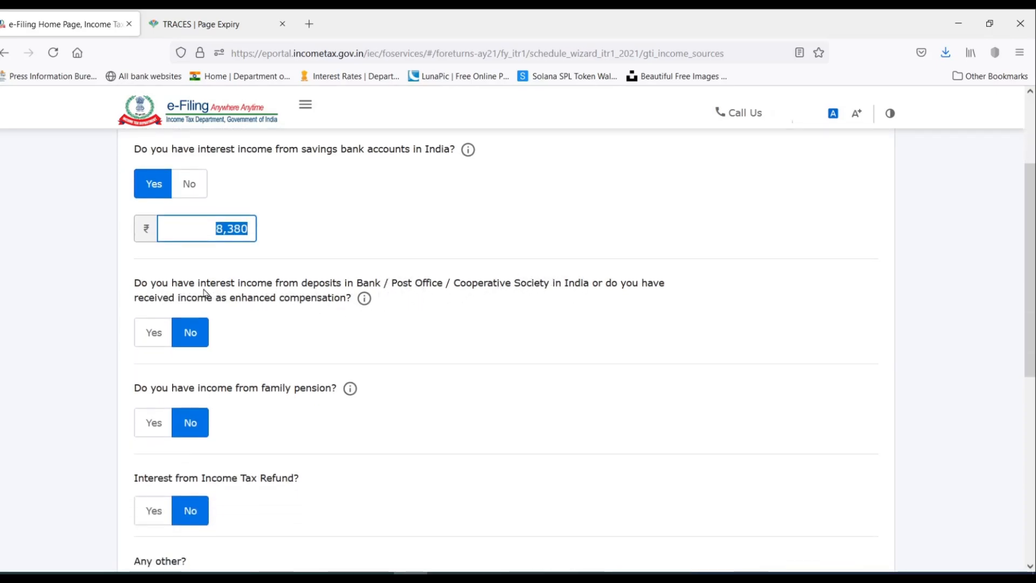
Answer Yes to deposit interest and enter 30,850 after checking the workbook figure.
{"action": "left_click", "coordinate": [151, 335]}
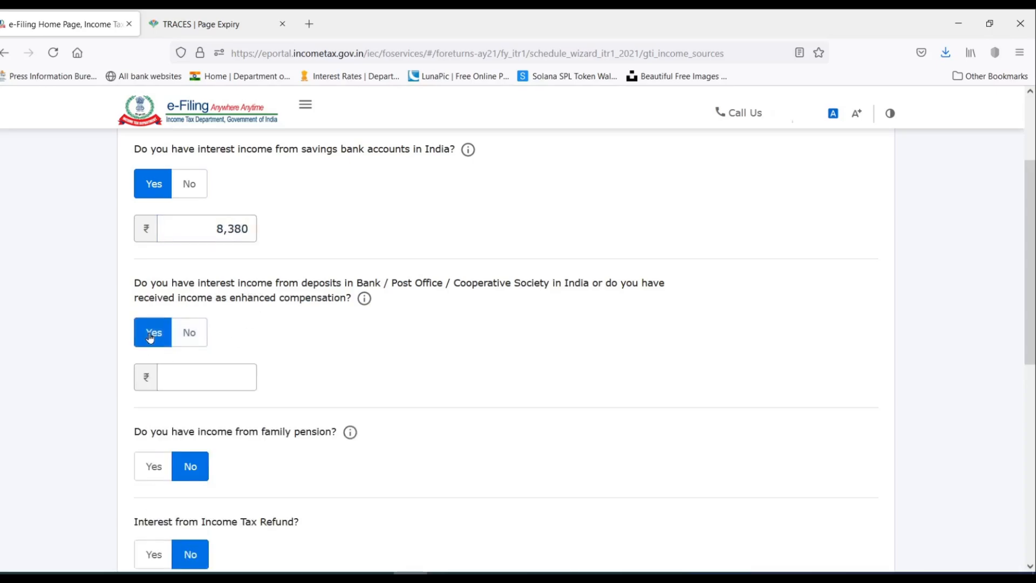
{"action": "left_click", "coordinate": [208, 573]}
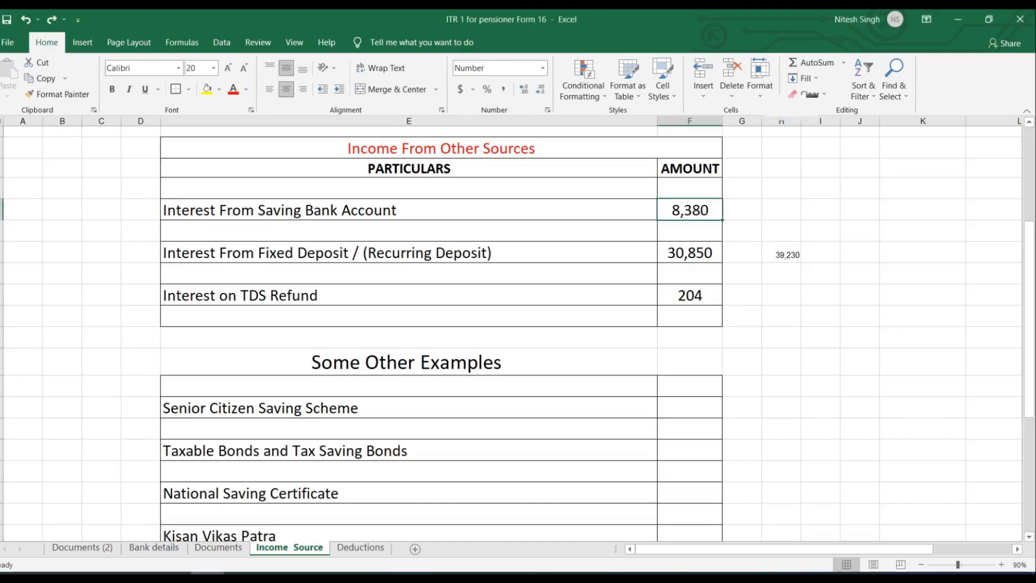
{"action": "left_click", "coordinate": [696, 254]}
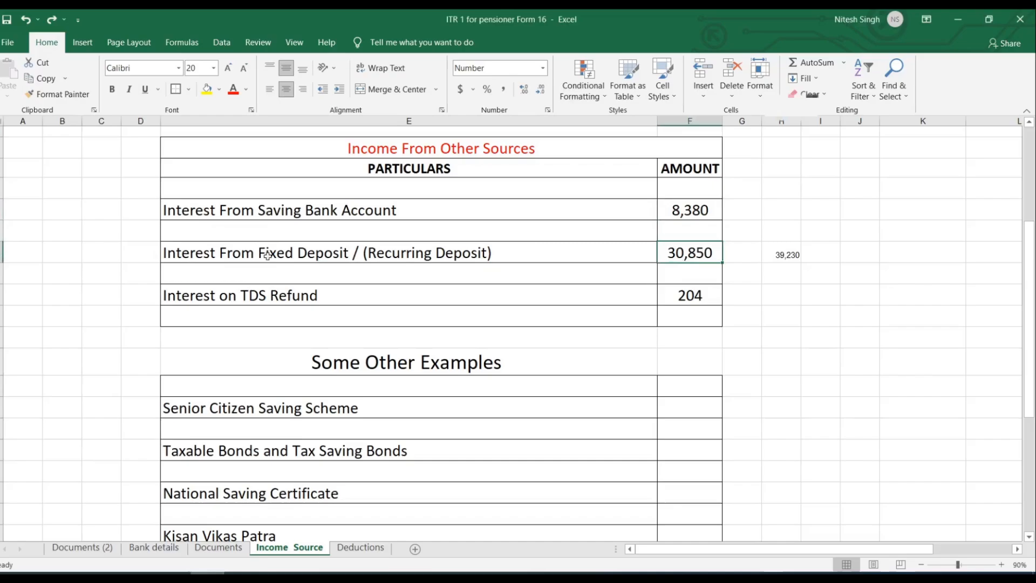
{"action": "left_click", "coordinate": [437, 571]}
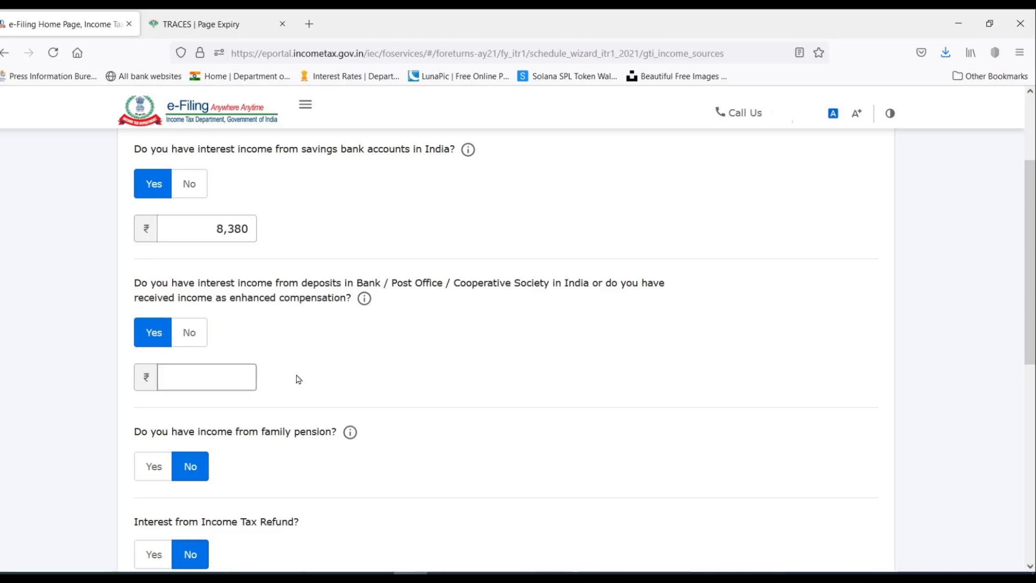
{"action": "left_click", "coordinate": [197, 378]}
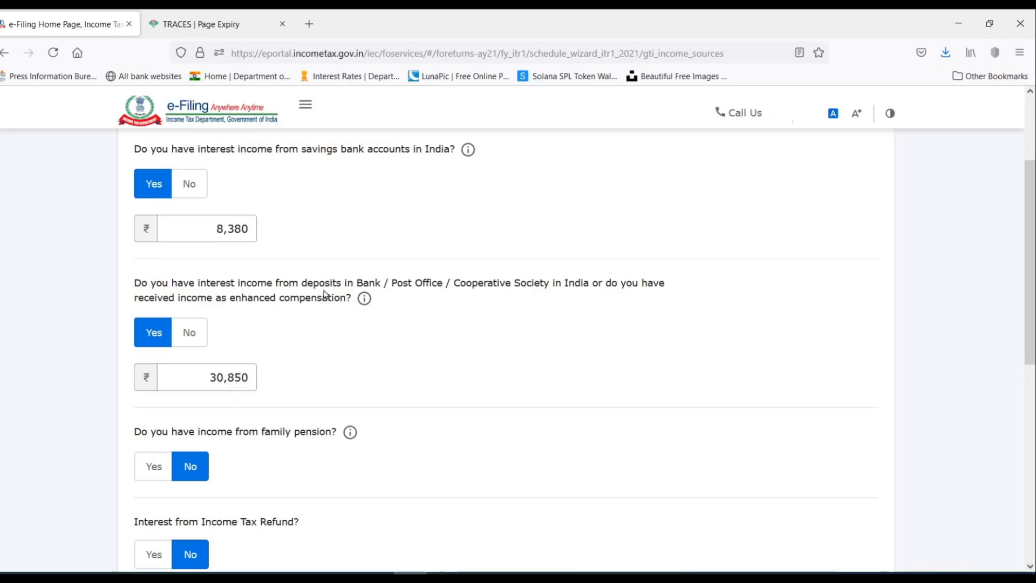
{"action": "scroll", "coordinate": [323, 294], "scroll_direction": "down", "scroll_amount": 2}
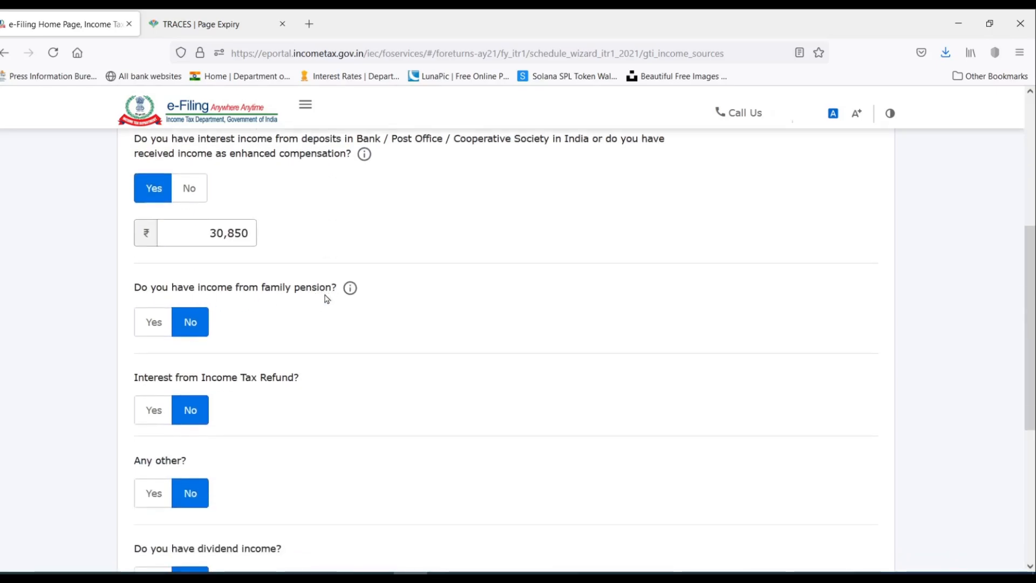
Enter family pension of 60,000 after confirming it on the Excel Documents sheet.
{"action": "left_click", "coordinate": [154, 323]}
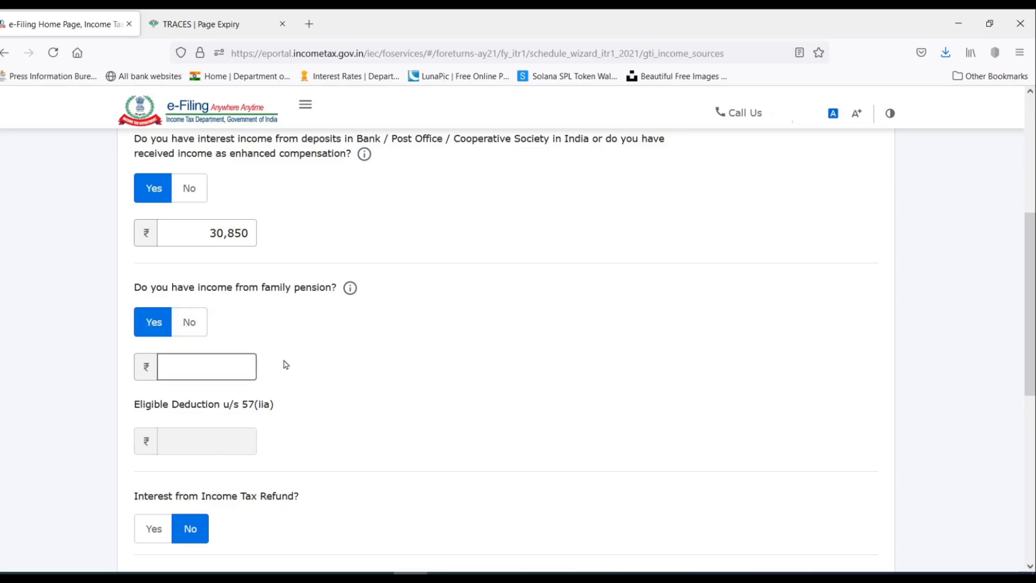
{"action": "left_click", "coordinate": [216, 370]}
{"action": "left_click", "coordinate": [207, 573]}
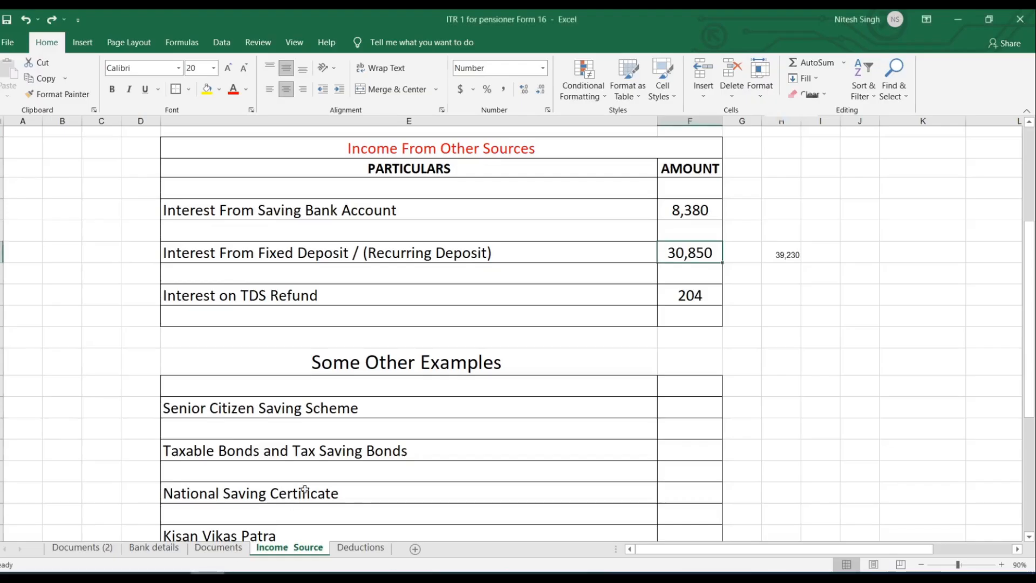
{"action": "scroll", "coordinate": [411, 327], "scroll_direction": "down", "scroll_amount": 1}
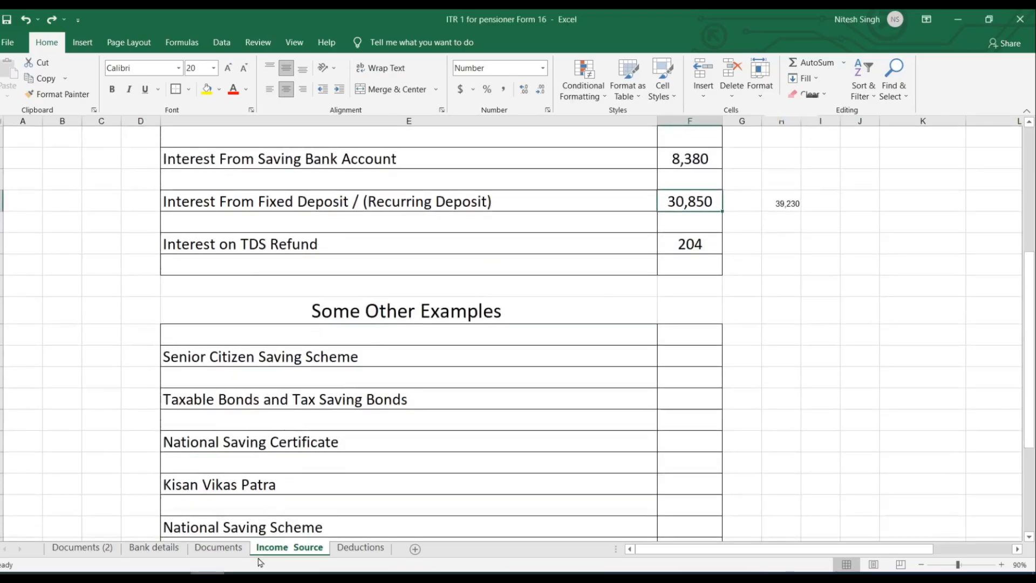
{"action": "left_click", "coordinate": [220, 548]}
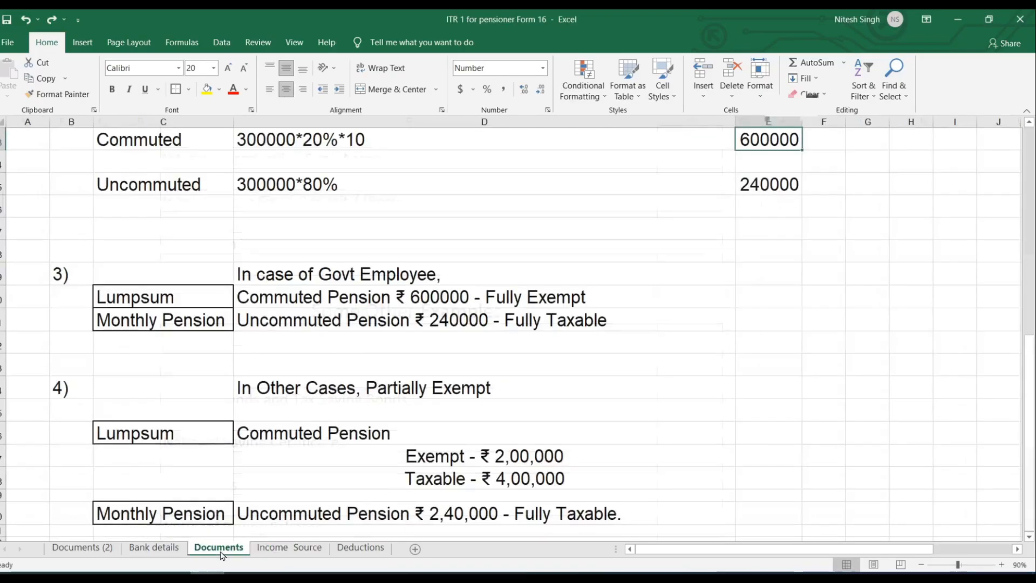
{"action": "scroll", "coordinate": [439, 330], "scroll_direction": "down", "scroll_amount": 5}
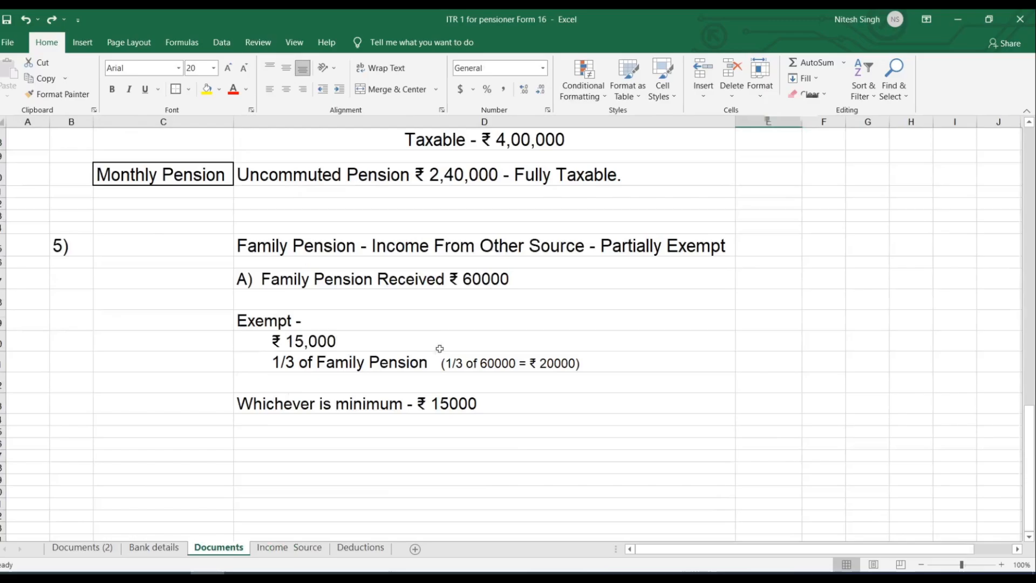
{"action": "left_click", "coordinate": [485, 278]}
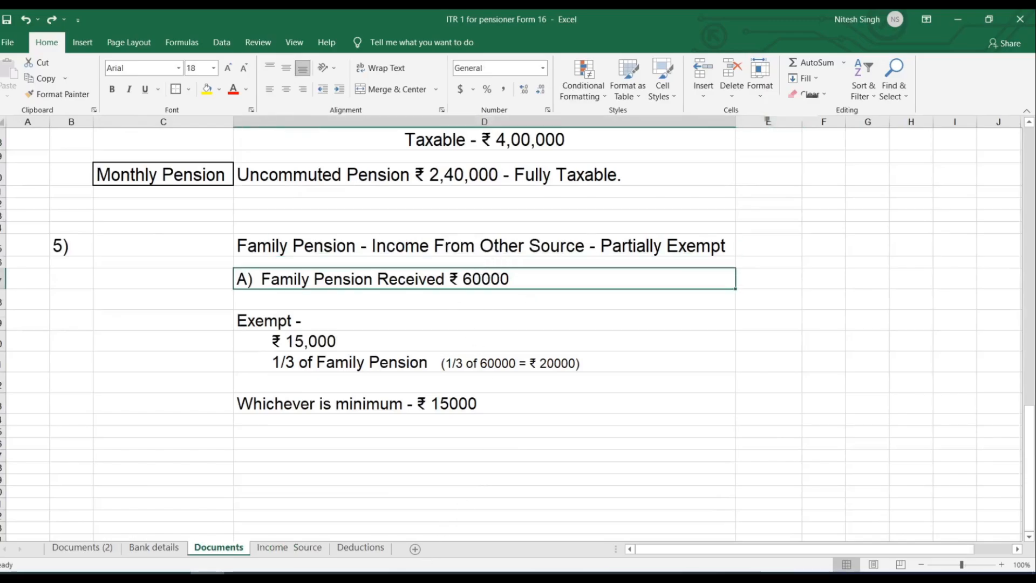
{"action": "left_click", "coordinate": [410, 573]}
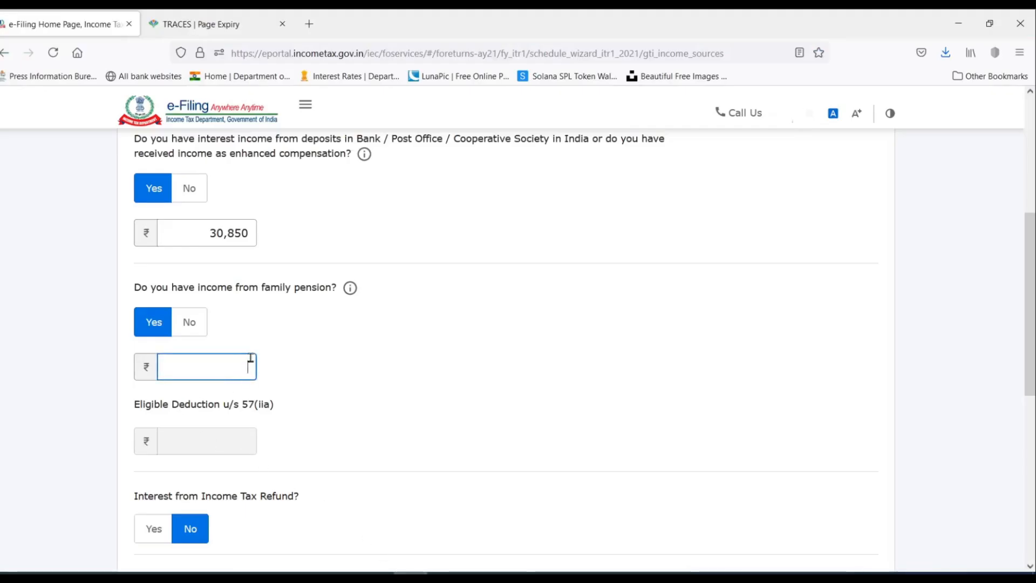
{"action": "type", "text": "60000"}
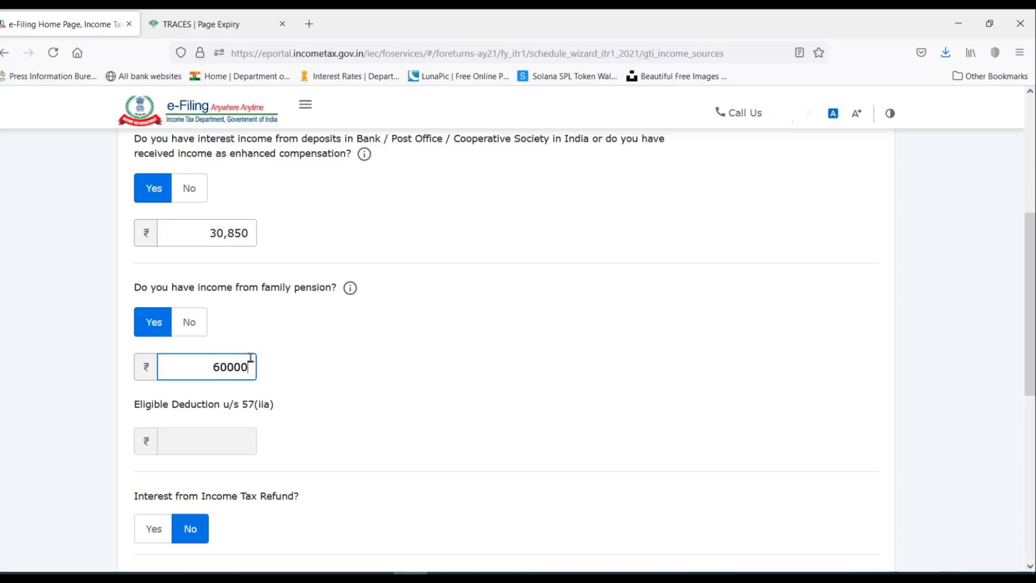
{"action": "scroll", "coordinate": [359, 365], "scroll_direction": "down", "scroll_amount": 1}
{"action": "left_click", "coordinate": [372, 329]}
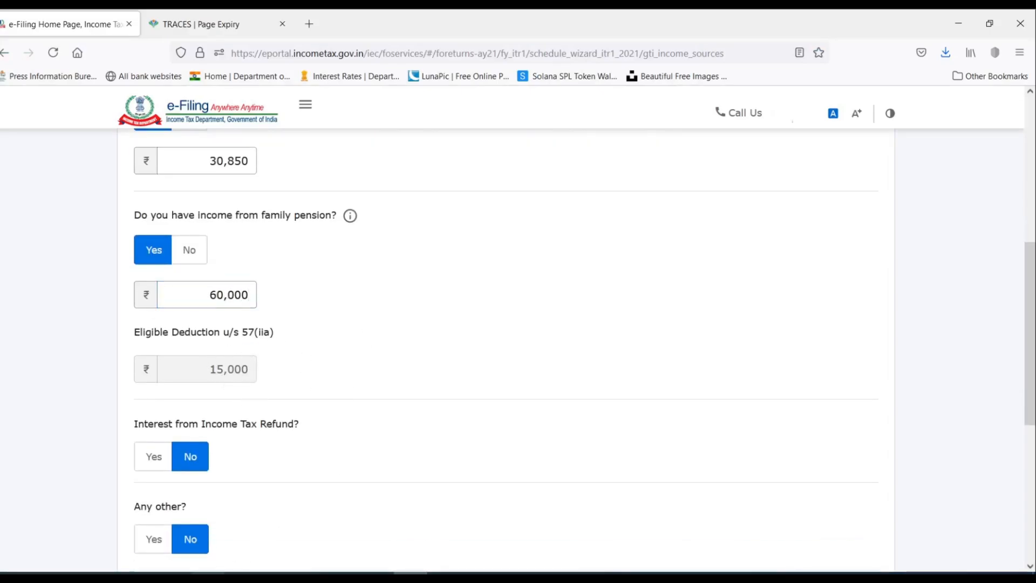
Verify the 15,000 deduction u/s 57(iia) against the workbook's minimum exempt amount.
{"action": "key", "text": "alt+Tab"}
{"action": "left_click", "coordinate": [454, 403]}
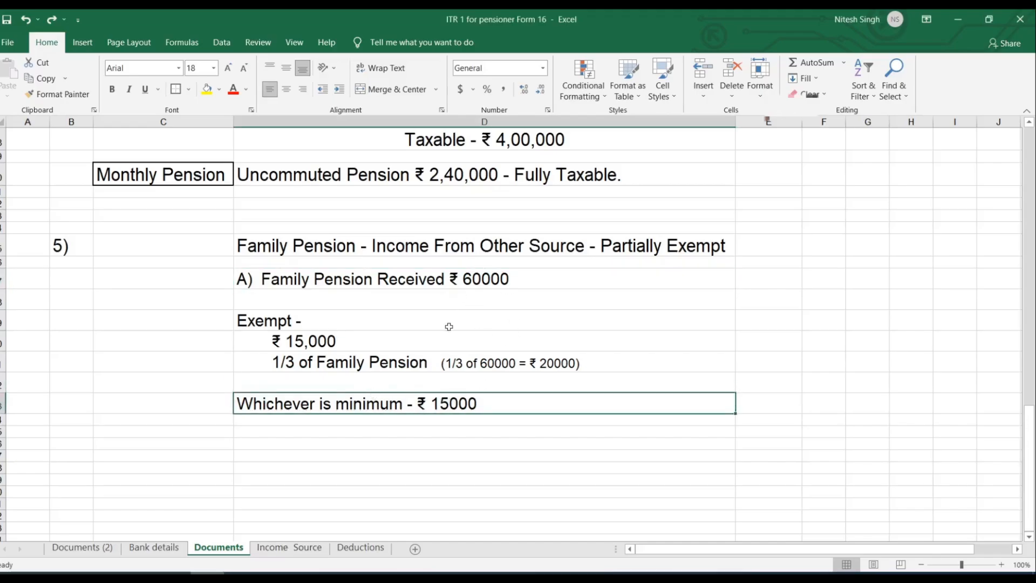
{"action": "key", "text": "alt+Tab"}
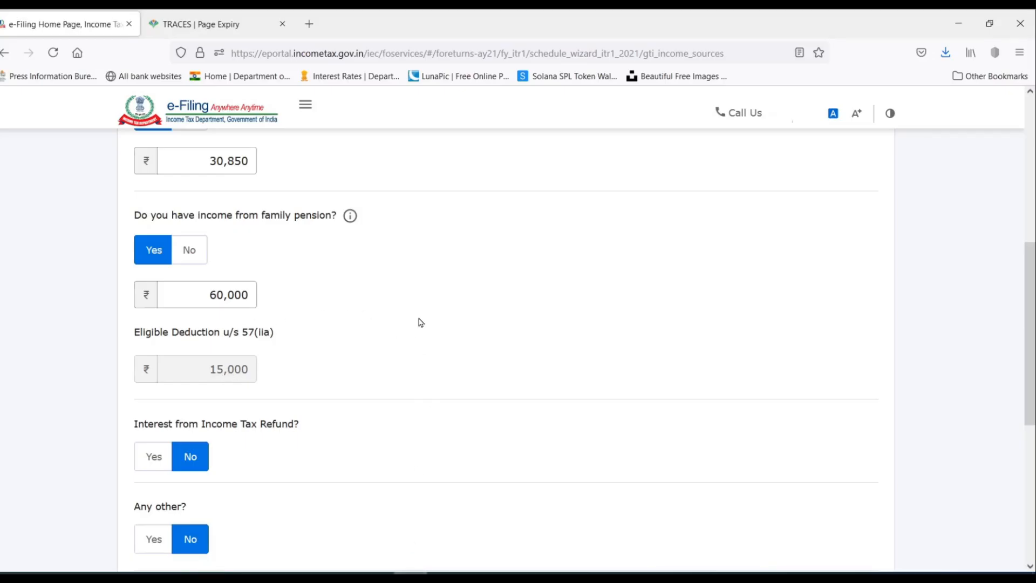
{"action": "scroll", "coordinate": [239, 253], "scroll_direction": "down", "scroll_amount": 3}
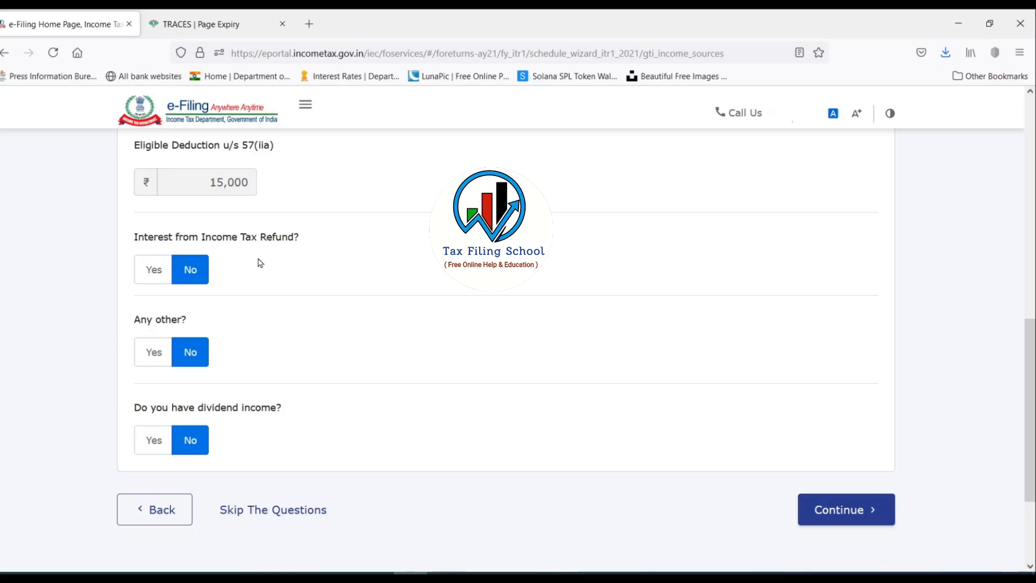
Answer Yes to interest from income tax refund and enter 204.
{"action": "left_click", "coordinate": [149, 269]}
{"action": "left_click", "coordinate": [199, 322]}
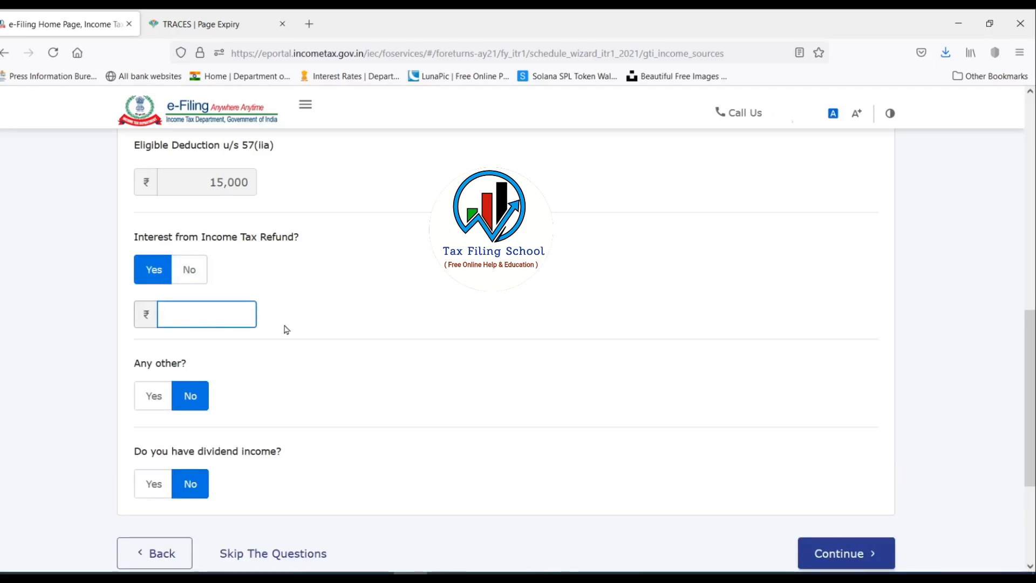
{"action": "type", "text": "204"}
{"action": "scroll", "coordinate": [259, 265], "scroll_direction": "up", "scroll_amount": 1}
{"action": "scroll", "coordinate": [258, 262], "scroll_direction": "down", "scroll_amount": 3}
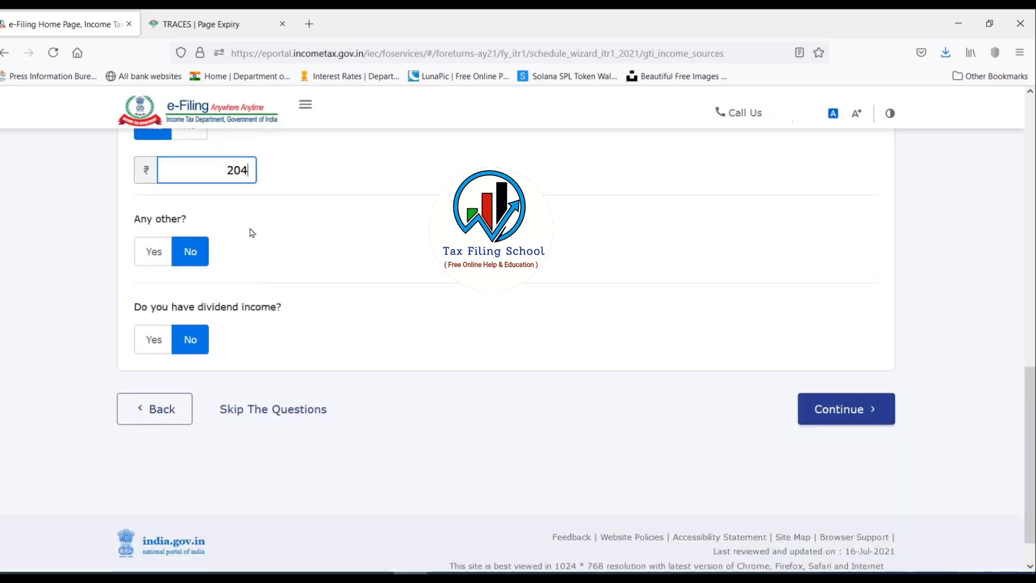
{"action": "left_click", "coordinate": [250, 230]}
{"action": "scroll", "coordinate": [236, 261], "scroll_direction": "up", "scroll_amount": 1}
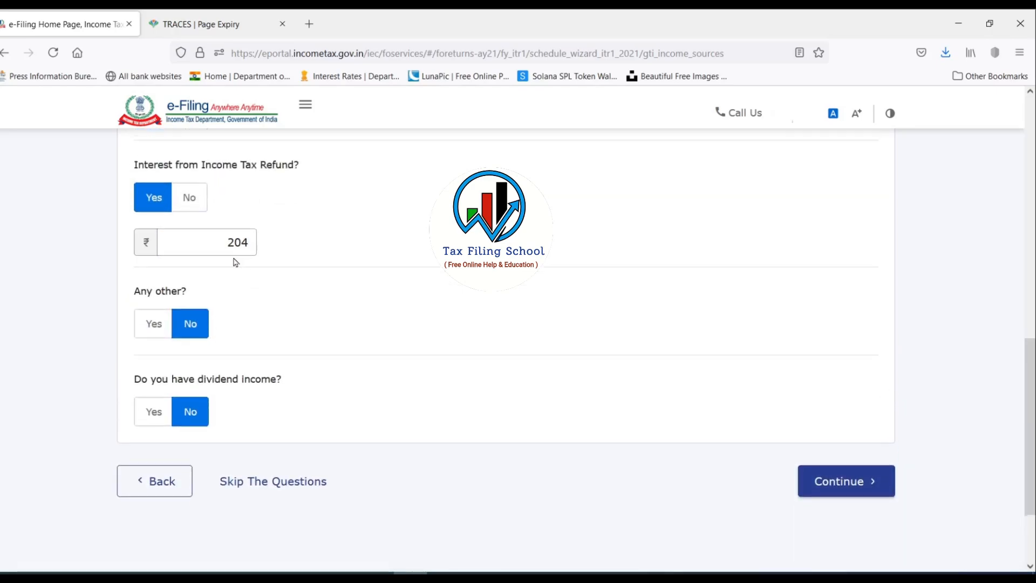
{"action": "scroll", "coordinate": [241, 337], "scroll_direction": "up", "scroll_amount": 3}
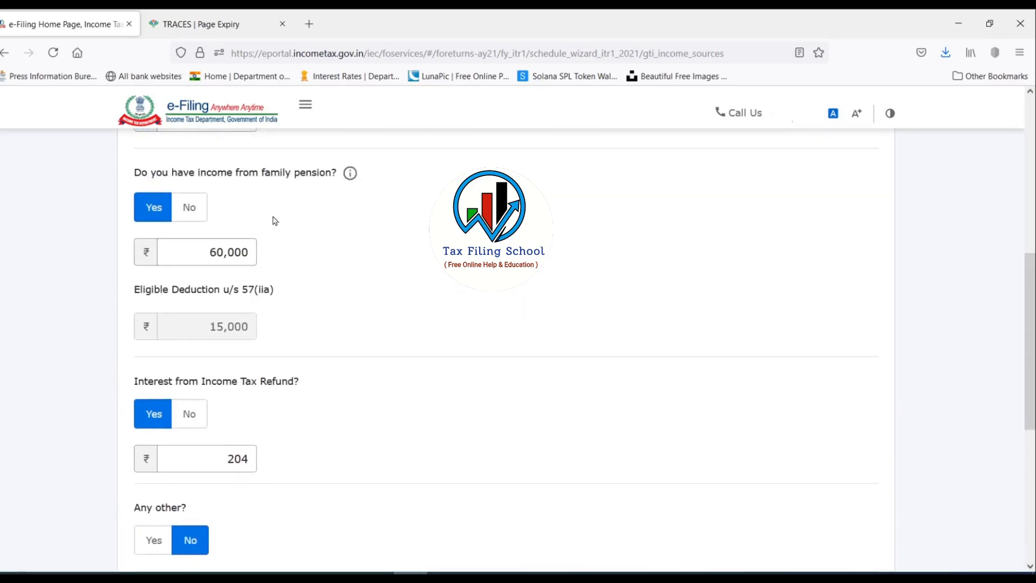
{"action": "scroll", "coordinate": [274, 302], "scroll_direction": "down", "scroll_amount": 2}
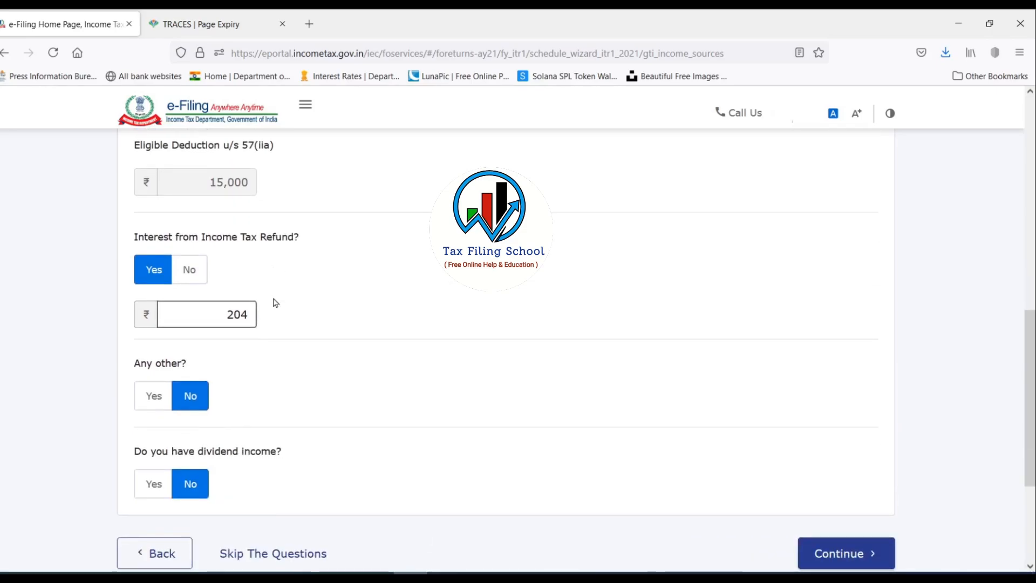
{"action": "scroll", "coordinate": [275, 347], "scroll_direction": "down", "scroll_amount": 1}
Set the 'Any other' income question back to No after briefly selecting Yes.
{"action": "left_click", "coordinate": [154, 326]}
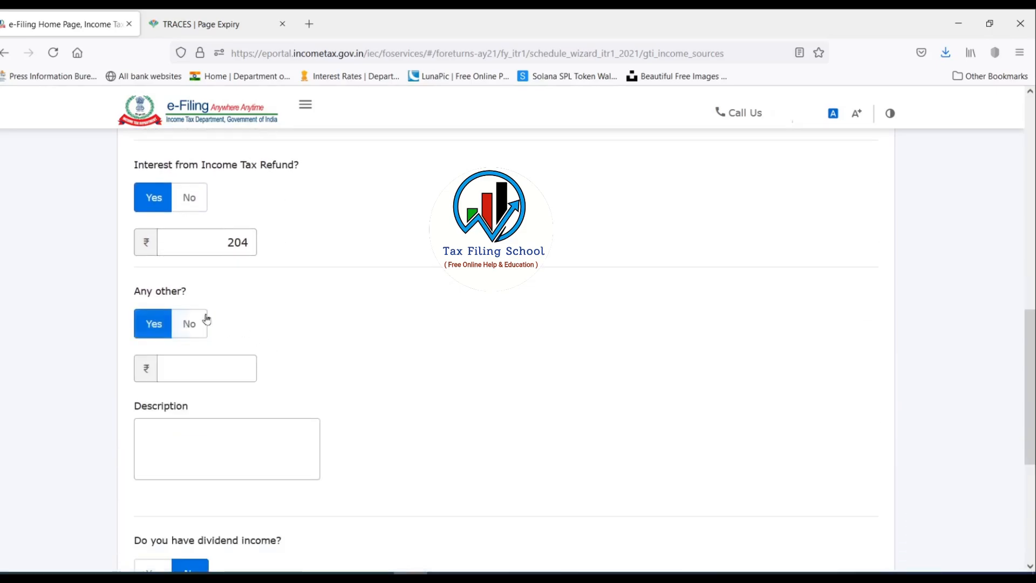
{"action": "scroll", "coordinate": [306, 278], "scroll_direction": "down", "scroll_amount": 2}
{"action": "scroll", "coordinate": [306, 277], "scroll_direction": "down", "scroll_amount": 1}
{"action": "left_click", "coordinate": [216, 225]}
{"action": "left_click", "coordinate": [205, 307]}
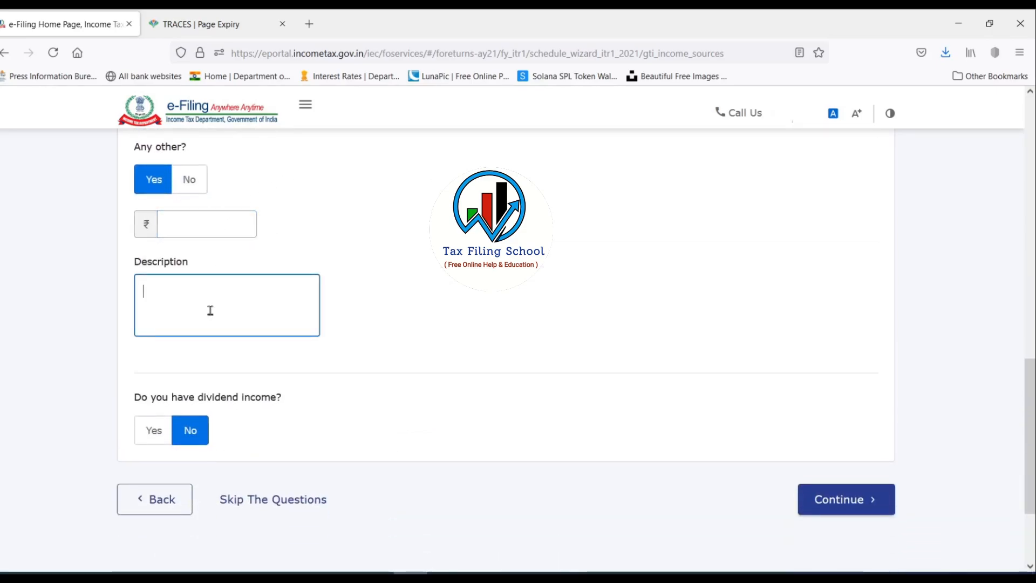
{"action": "left_click", "coordinate": [190, 179]}
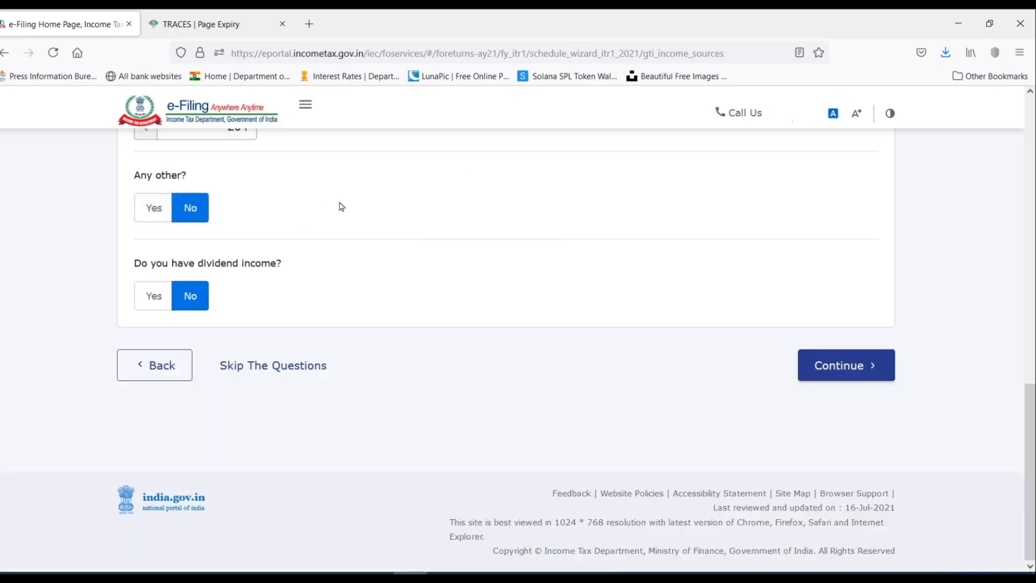
{"action": "scroll", "coordinate": [332, 216], "scroll_direction": "up", "scroll_amount": 2}
{"action": "scroll", "coordinate": [324, 347], "scroll_direction": "down", "scroll_amount": 3}
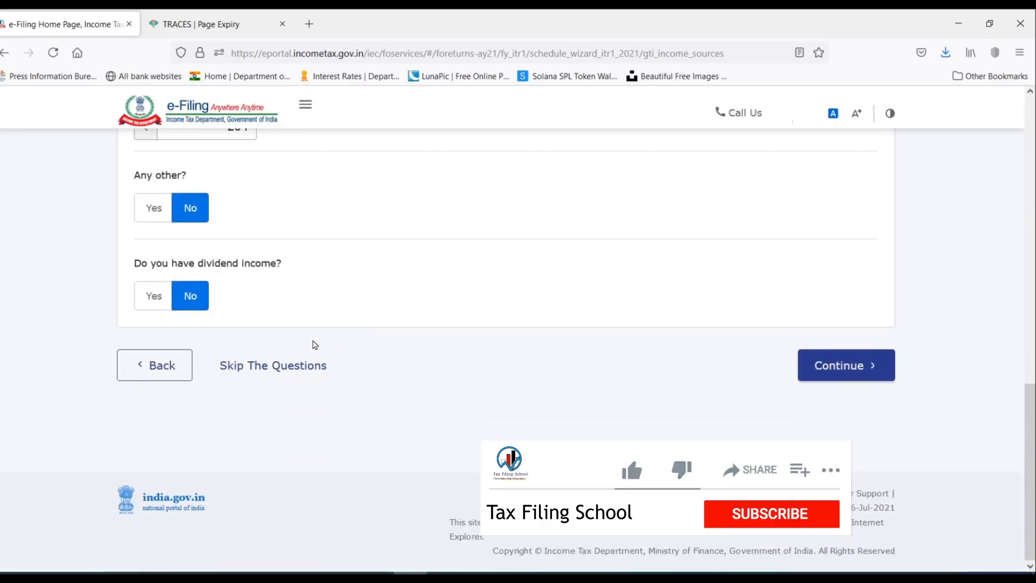
Answer Yes to dividend income to reveal the quarterly breakup fields.
{"action": "left_click", "coordinate": [154, 296]}
{"action": "scroll", "coordinate": [406, 262], "scroll_direction": "down", "scroll_amount": 2}
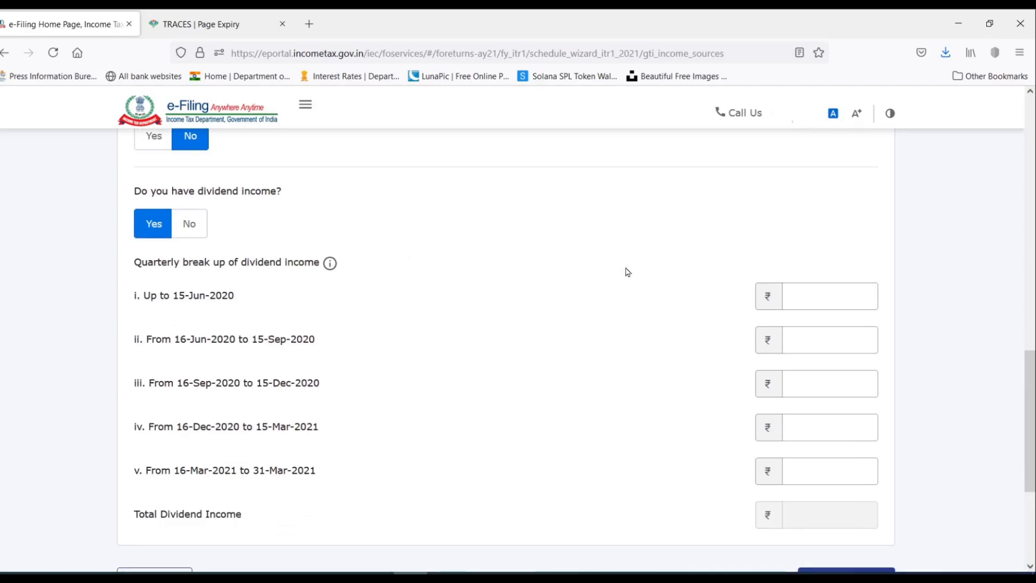
{"action": "scroll", "coordinate": [531, 338], "scroll_direction": "down", "scroll_amount": 2}
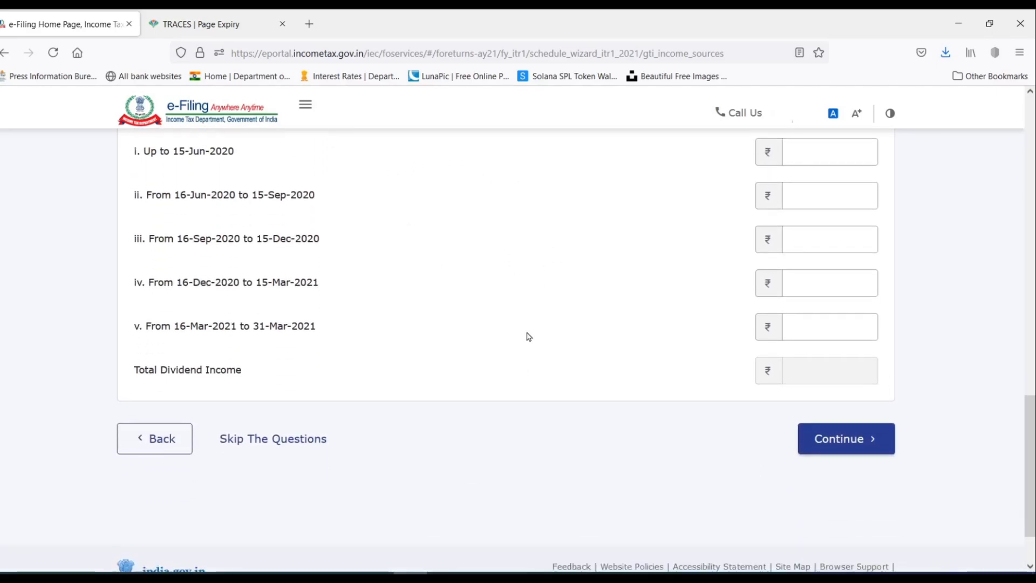
{"action": "scroll", "coordinate": [269, 256], "scroll_direction": "up", "scroll_amount": 1}
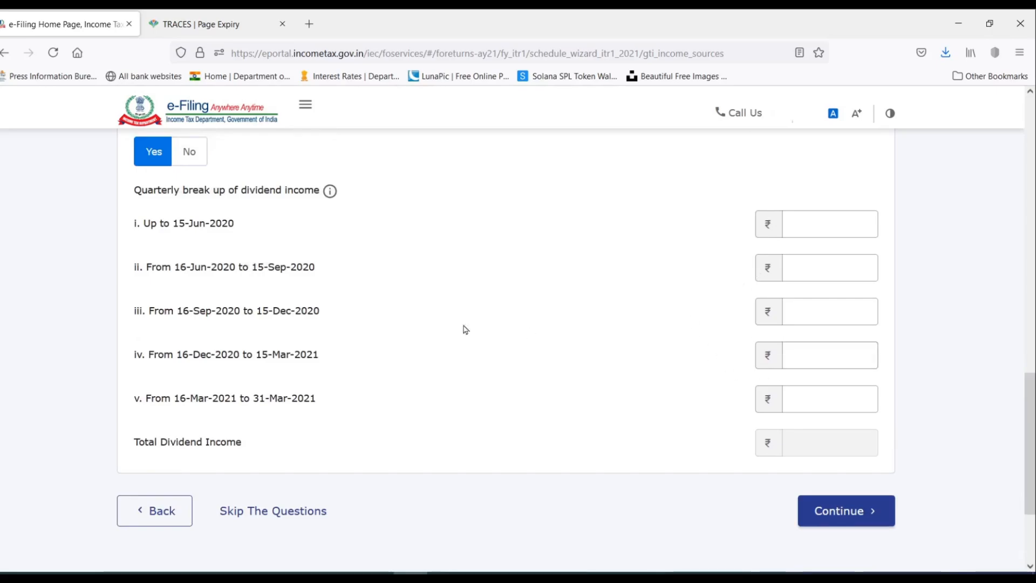
{"action": "left_click", "coordinate": [804, 267]}
{"action": "left_click", "coordinate": [815, 319]}
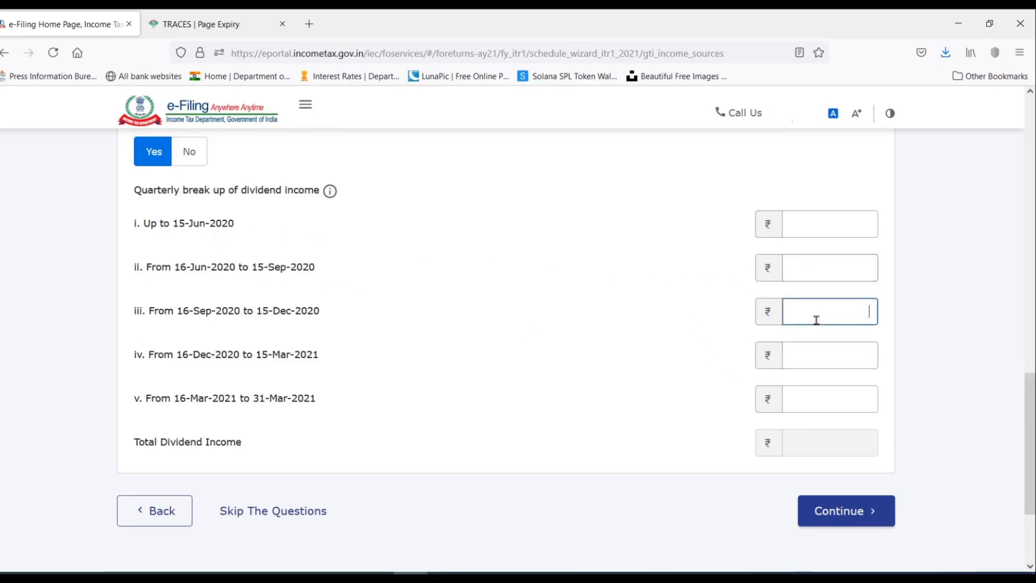
{"action": "left_click", "coordinate": [812, 399]}
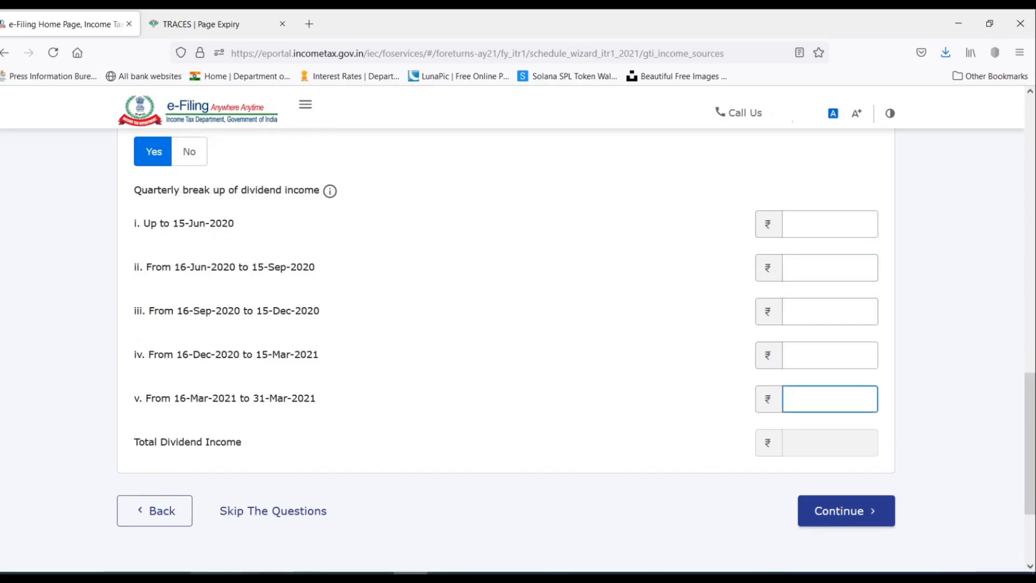
In Excel, add a 'Dividend' row of 10,000 below the 204 refund interest.
{"action": "left_click", "coordinate": [208, 573]}
{"action": "left_click", "coordinate": [681, 269]}
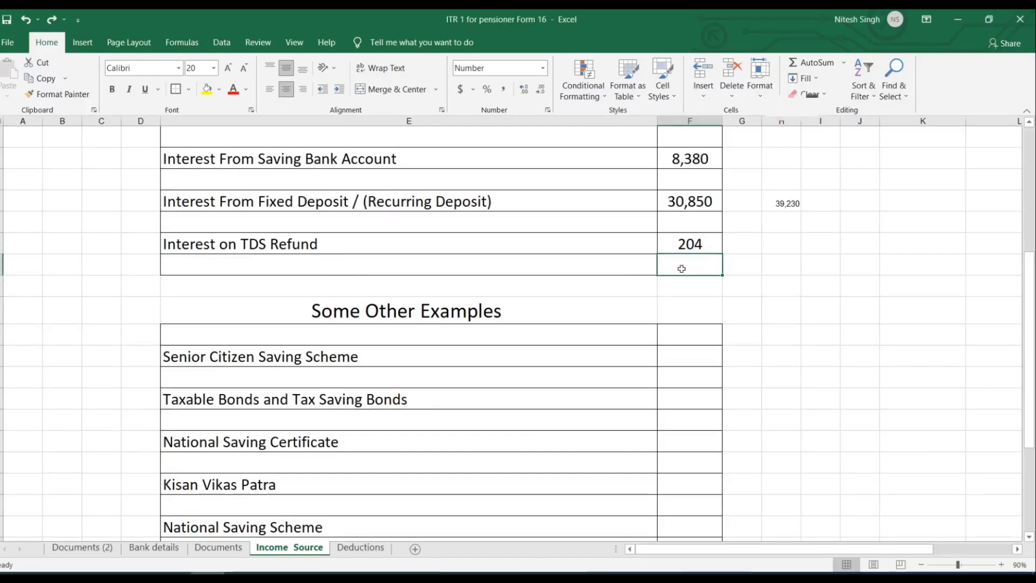
{"action": "type", "text": "10,0"}
{"action": "type", "text": "0000"}
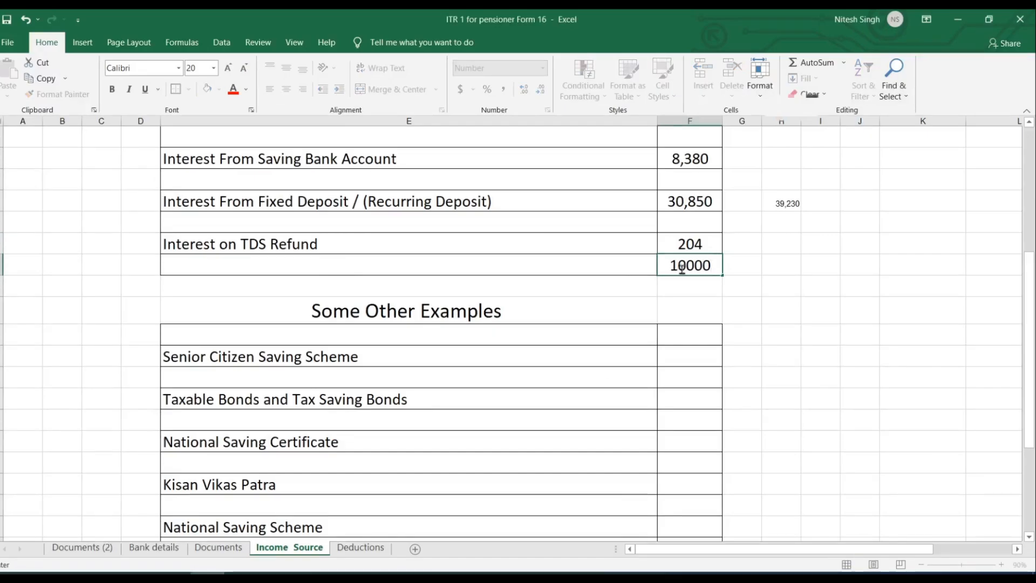
{"action": "left_click", "coordinate": [559, 268]}
{"action": "type", "text": "Dividend"}
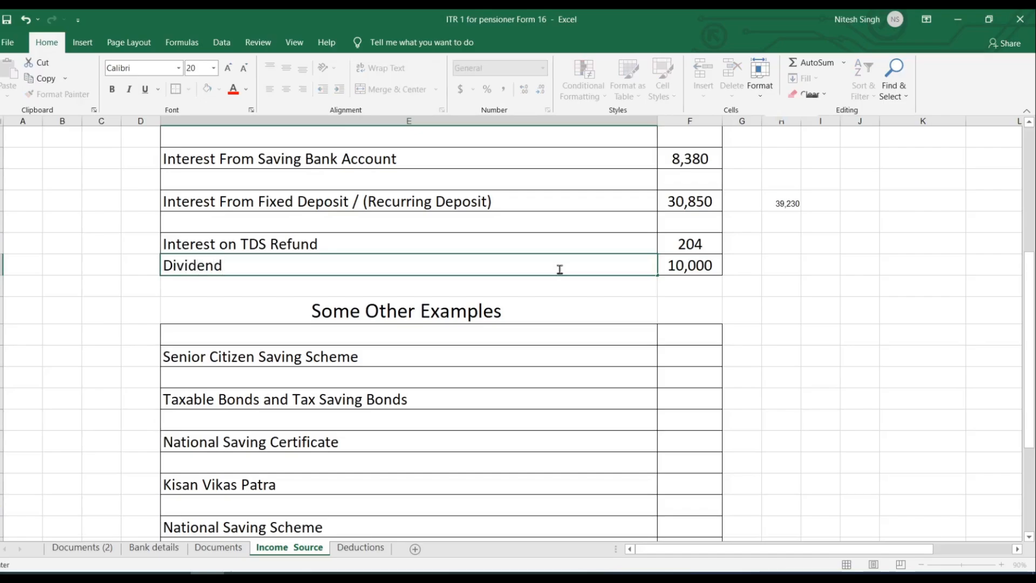
Enter quarterly dividends of 2,000, 3,000, 3,500 (correcting 35000) and 1,500, totalling ₹10,000.
{"action": "left_click", "coordinate": [828, 332]}
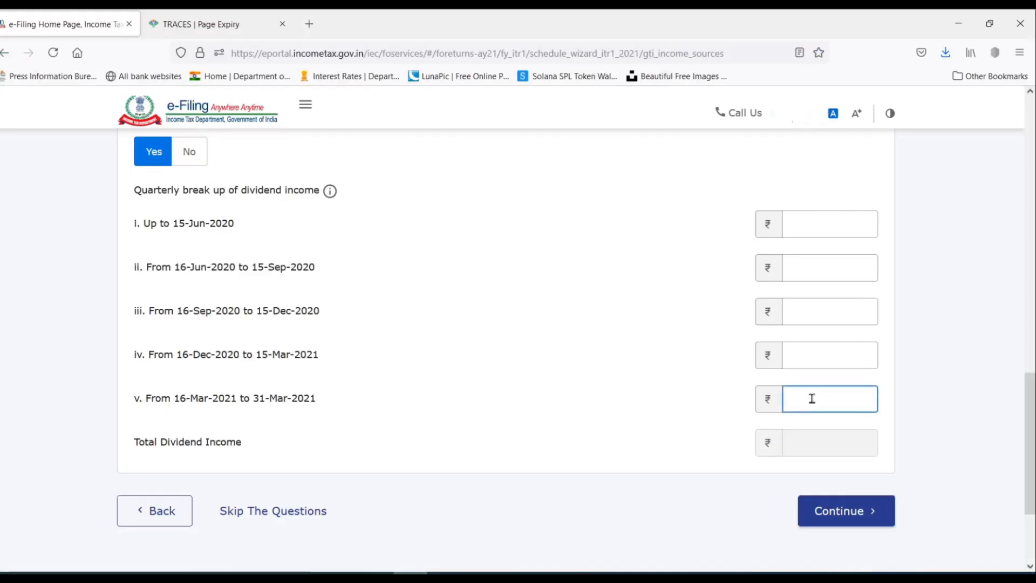
{"action": "left_click", "coordinate": [816, 263]}
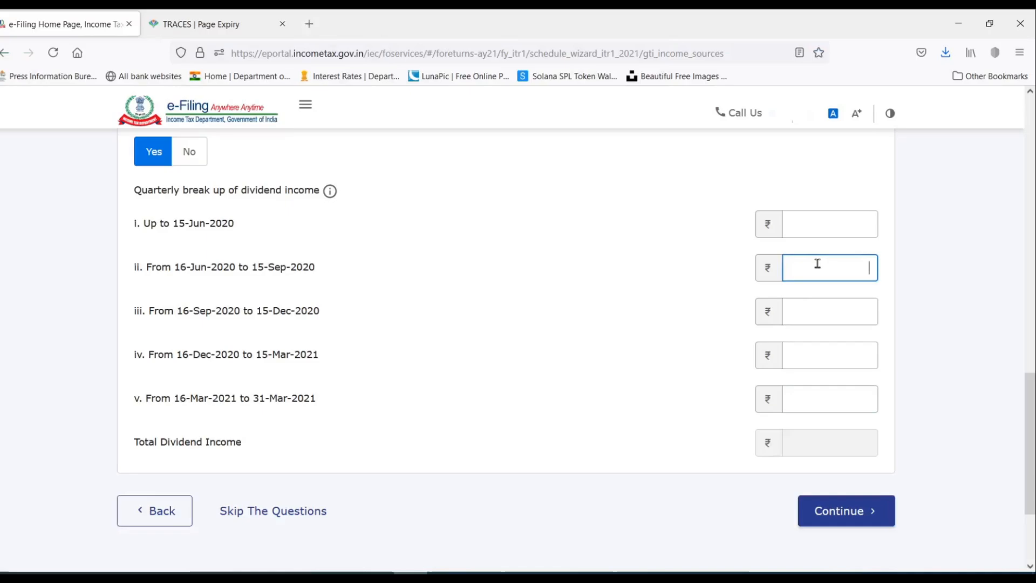
{"action": "type", "text": "2000"}
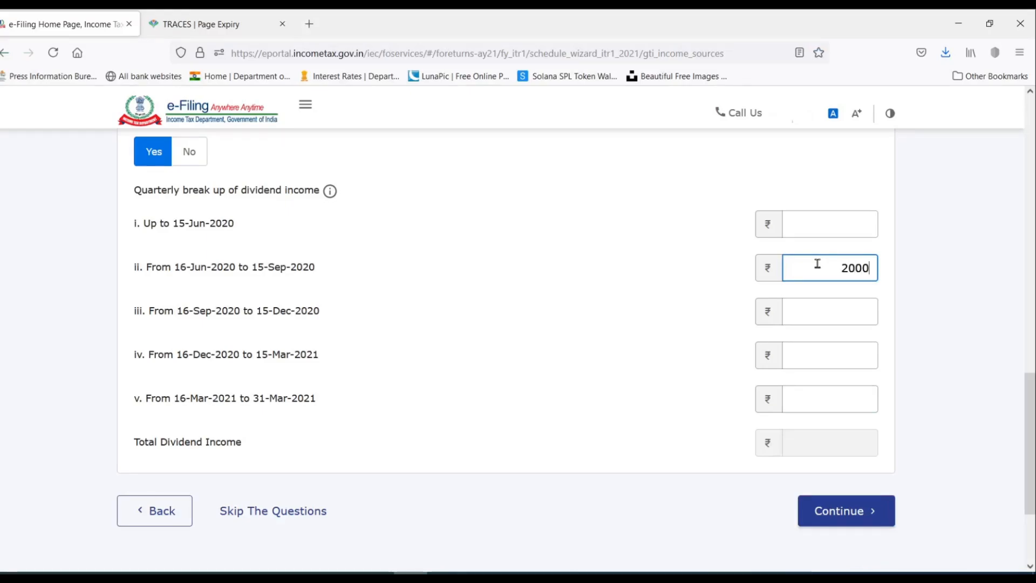
{"action": "left_click", "coordinate": [833, 306]}
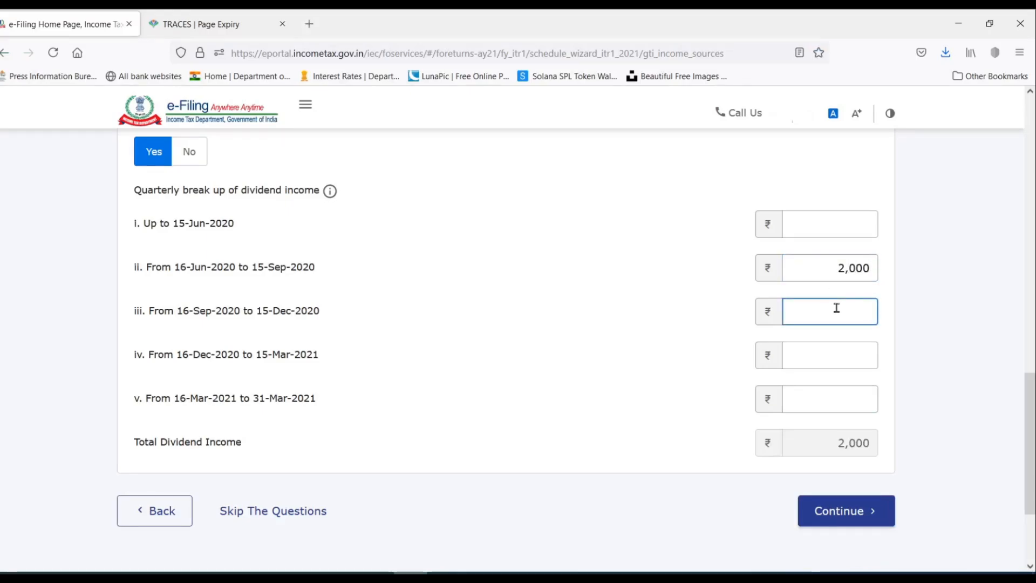
{"action": "type", "text": "3000"}
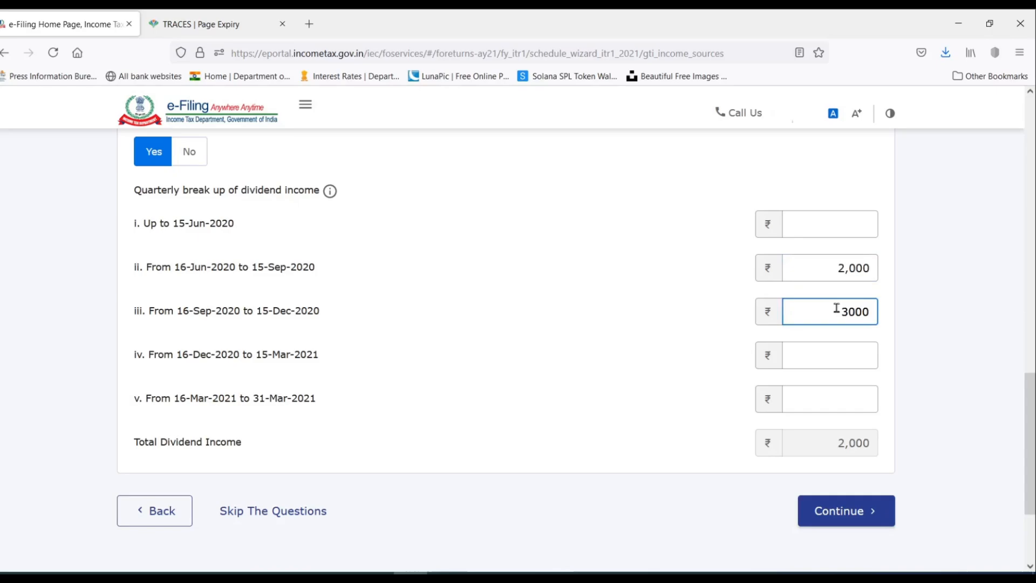
{"action": "left_click", "coordinate": [844, 353]}
{"action": "type", "text": "35"}
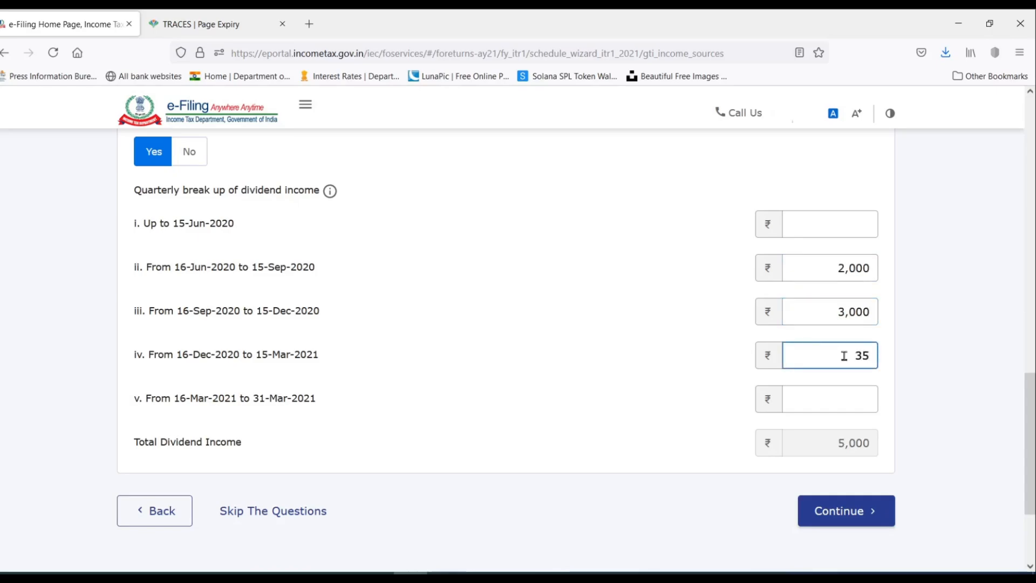
{"action": "type", "text": "000"}
{"action": "key", "text": "BackSpace"}
{"action": "left_click", "coordinate": [843, 404]}
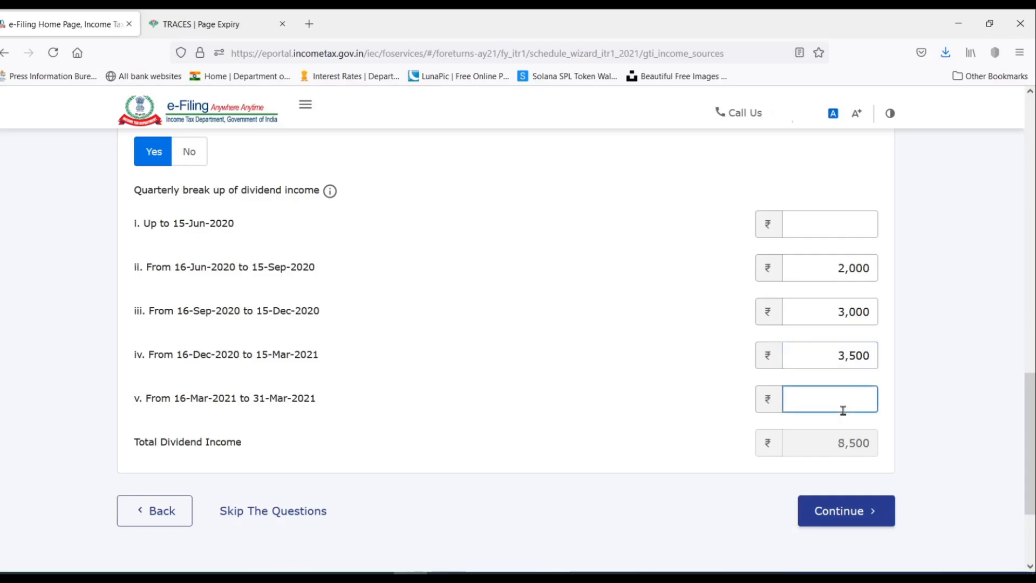
{"action": "type", "text": "1500"}
{"action": "left_click", "coordinate": [958, 391]}
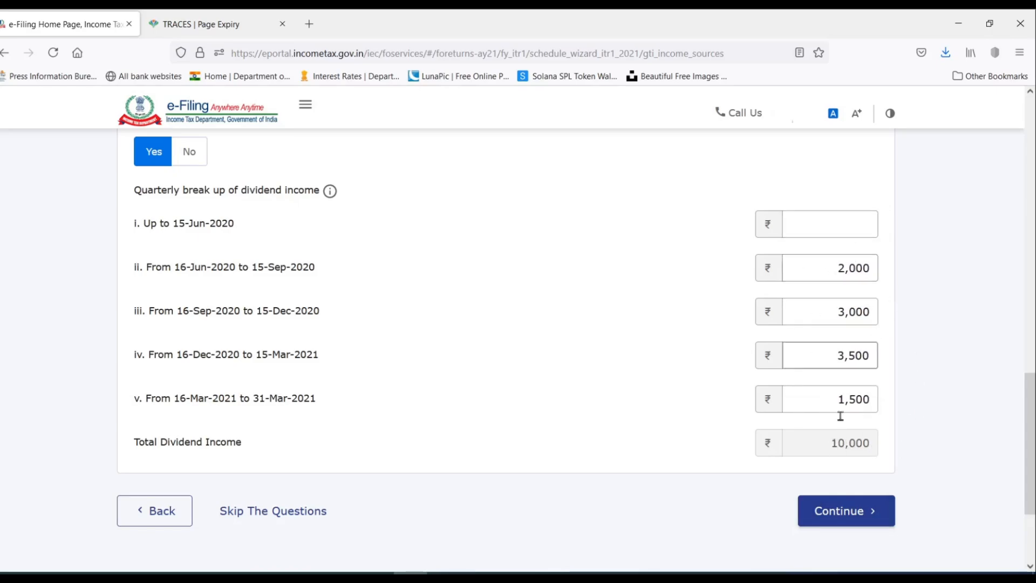
{"action": "scroll", "coordinate": [477, 368], "scroll_direction": "up", "scroll_amount": 2}
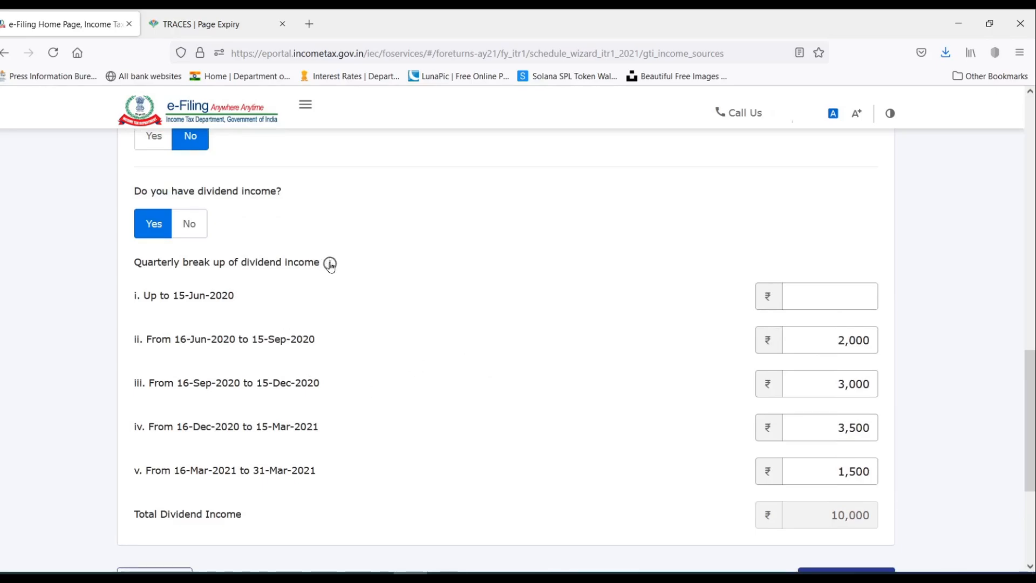
{"action": "mouse_move", "coordinate": [330, 266]}
{"action": "scroll", "coordinate": [620, 282], "scroll_direction": "down", "scroll_amount": 3}
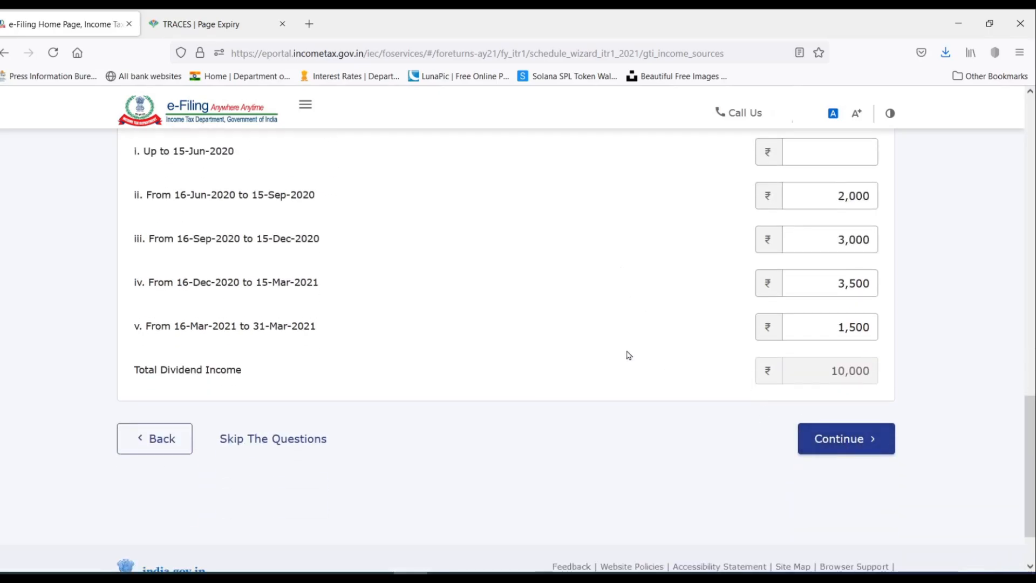
{"action": "scroll", "coordinate": [626, 354], "scroll_direction": "up", "scroll_amount": 5}
{"action": "scroll", "coordinate": [551, 352], "scroll_direction": "up", "scroll_amount": 8}
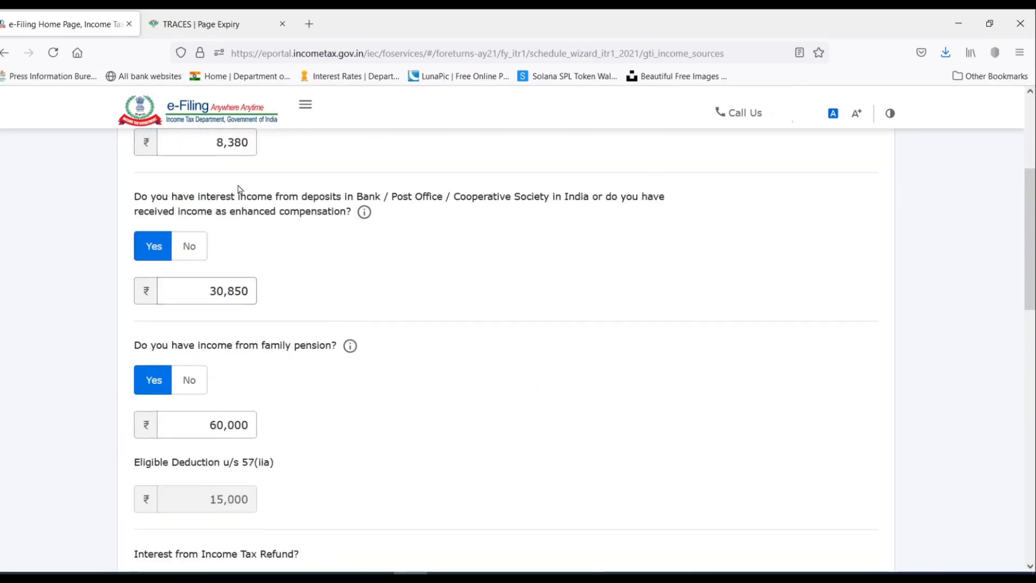
{"action": "scroll", "coordinate": [286, 294], "scroll_direction": "up", "scroll_amount": 3}
{"action": "scroll", "coordinate": [283, 291], "scroll_direction": "down", "scroll_amount": 1}
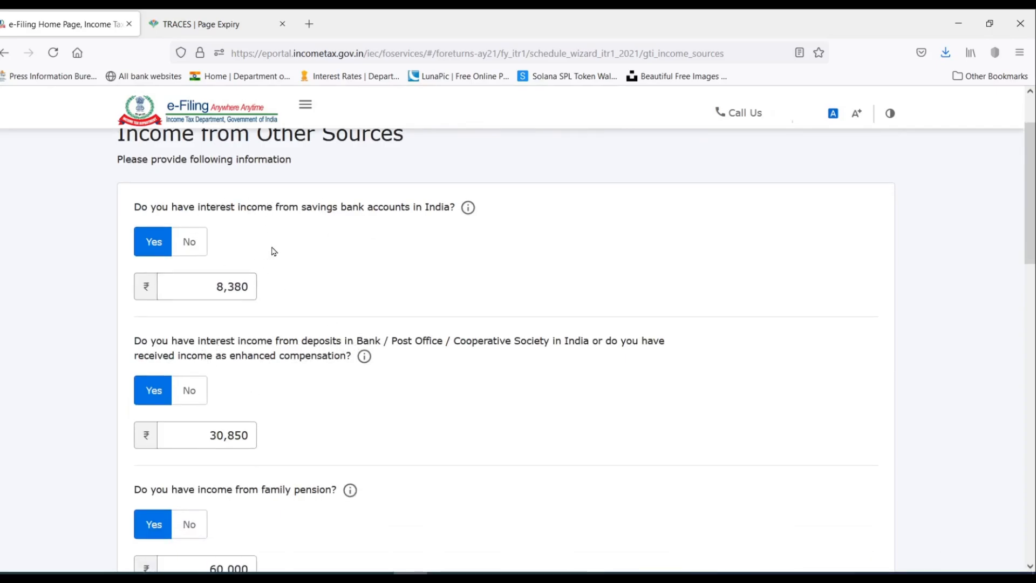
{"action": "scroll", "coordinate": [273, 251], "scroll_direction": "down", "scroll_amount": 3}
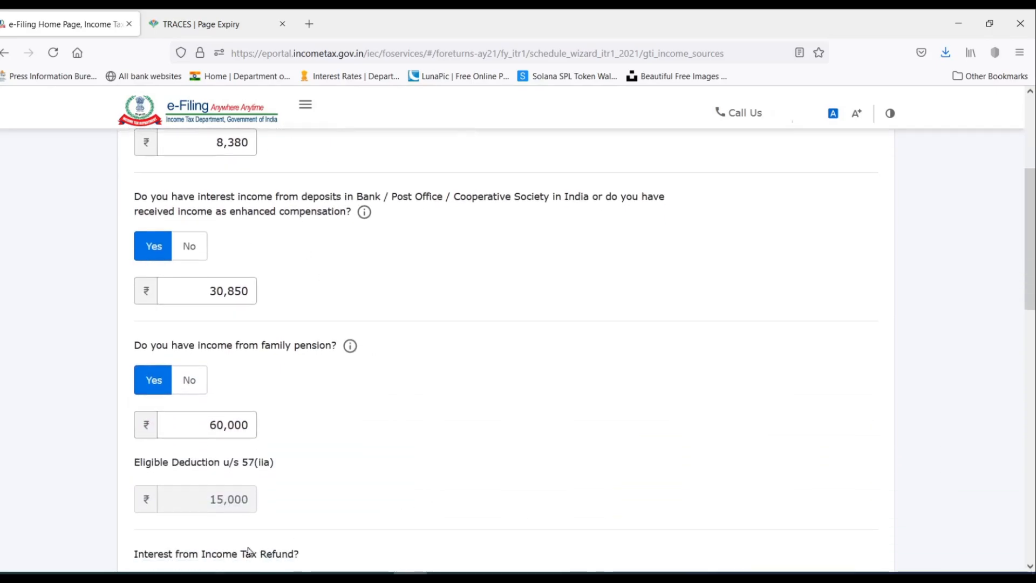
Review the Senior Citizen Saving Scheme, bonds, NSC, Kisan Vikas Patra and NSS examples in Excel.
{"action": "key", "text": "alt+Tab"}
{"action": "scroll", "coordinate": [496, 315], "scroll_direction": "down", "scroll_amount": 1}
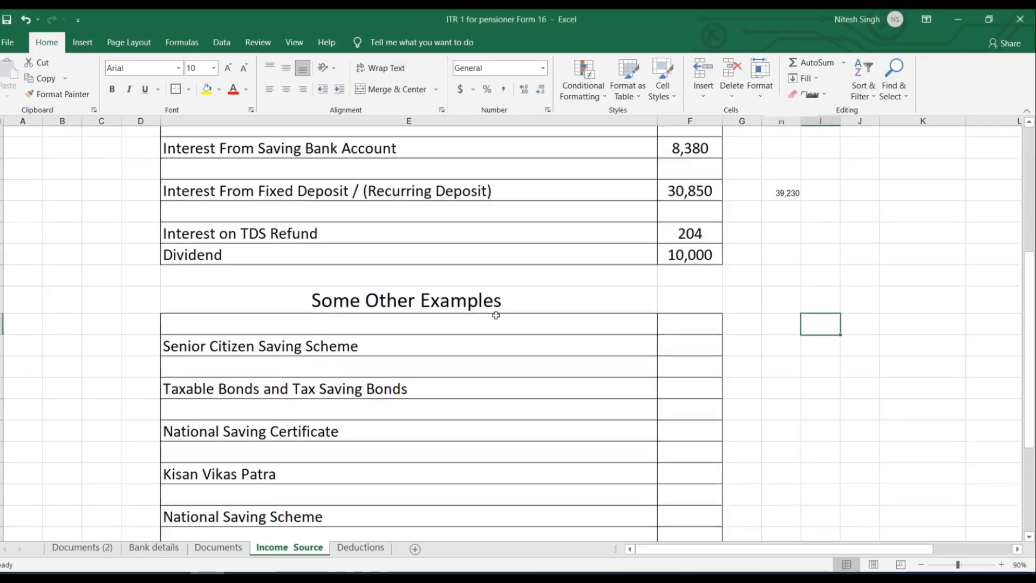
{"action": "scroll", "coordinate": [496, 315], "scroll_direction": "down", "scroll_amount": 2}
{"action": "left_click", "coordinate": [304, 231]}
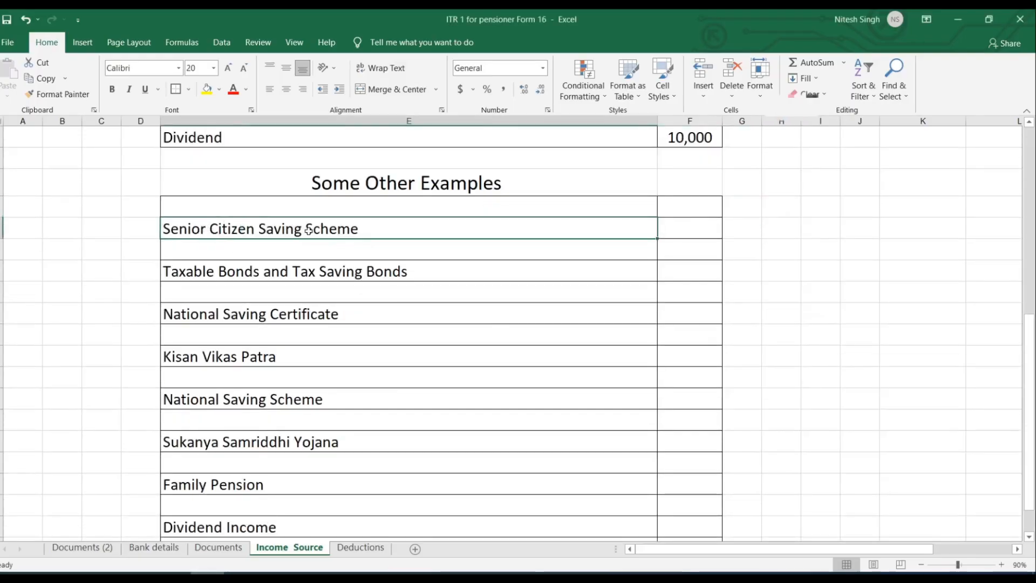
{"action": "scroll", "coordinate": [495, 222], "scroll_direction": "down", "scroll_amount": 2}
{"action": "left_click", "coordinate": [328, 201]}
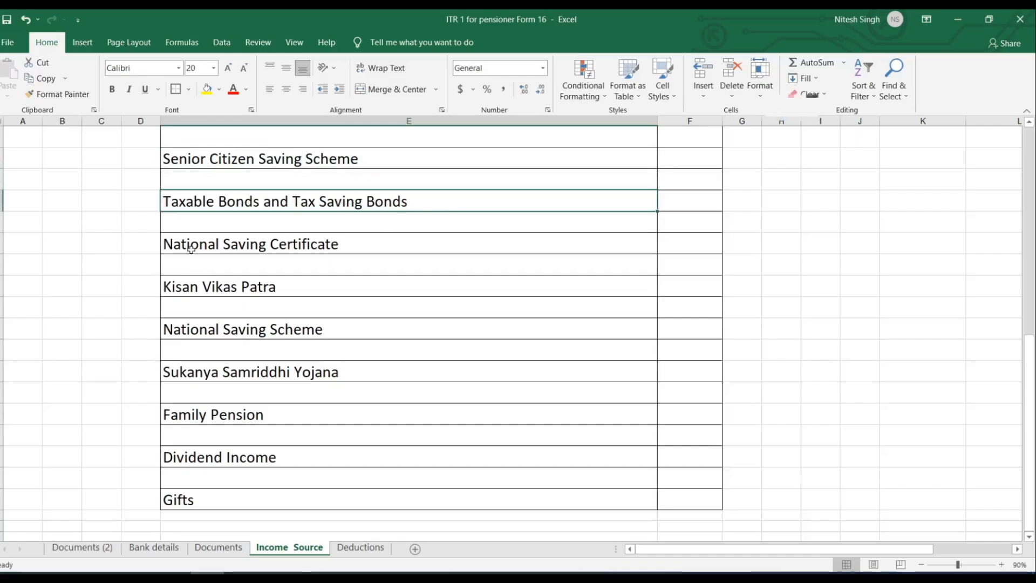
{"action": "left_click", "coordinate": [381, 245]}
{"action": "left_click", "coordinate": [238, 292]}
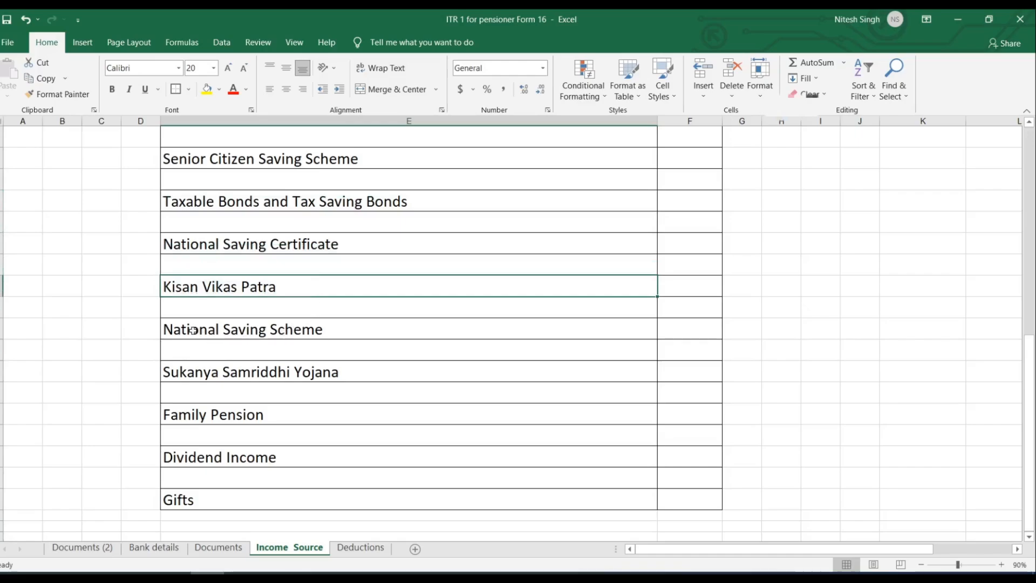
{"action": "left_click", "coordinate": [357, 326]}
Review the Sukanya Samriddhi, Family Pension, Dividend and Gifts examples, then return to the e-Filing page.
{"action": "scroll", "coordinate": [357, 326], "scroll_direction": "down", "scroll_amount": 1}
{"action": "scroll", "coordinate": [357, 326], "scroll_direction": "down", "scroll_amount": 1}
{"action": "left_click", "coordinate": [366, 315]}
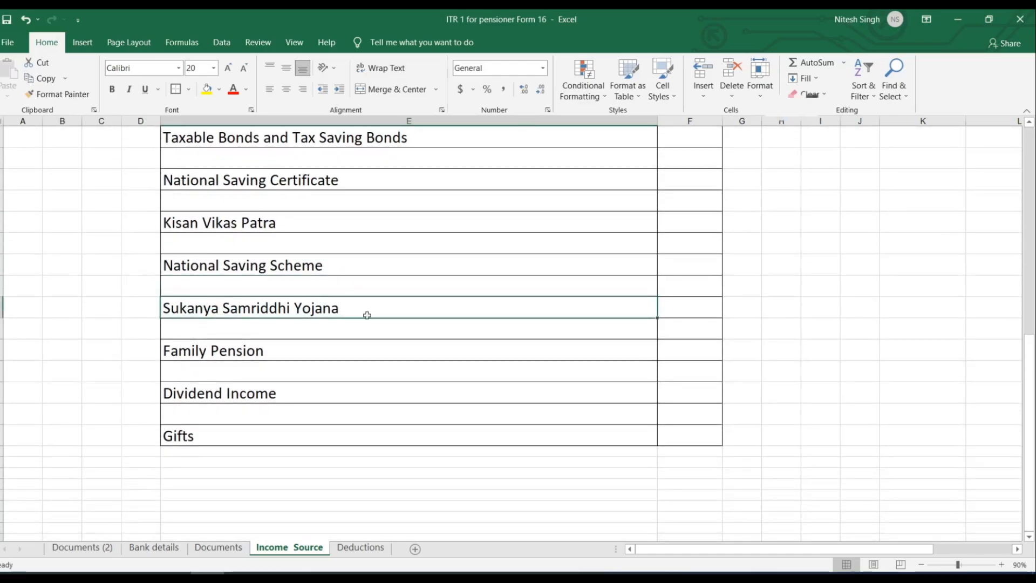
{"action": "left_click", "coordinate": [277, 353]}
{"action": "left_click", "coordinate": [308, 396]}
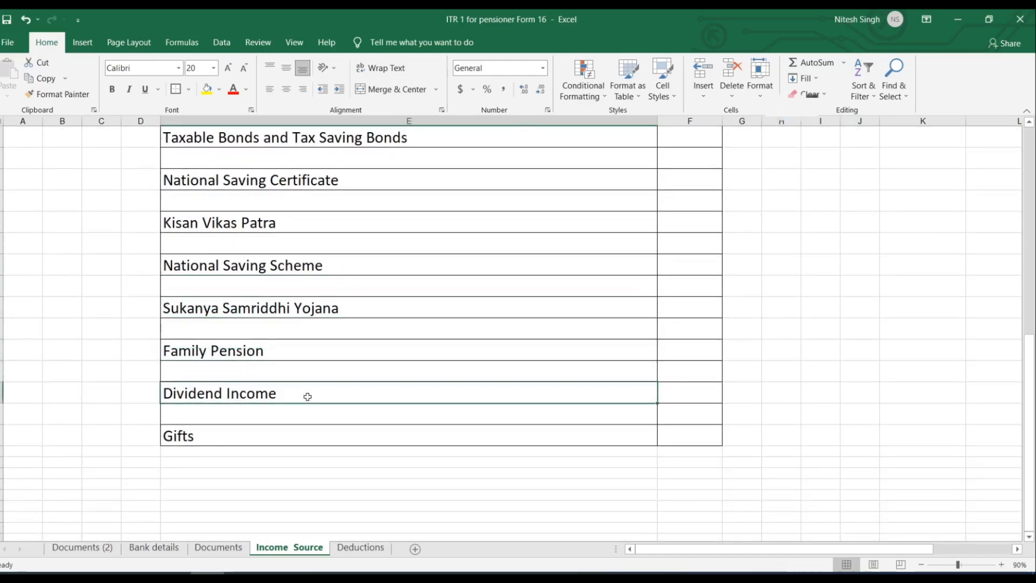
{"action": "left_click", "coordinate": [241, 440]}
{"action": "scroll", "coordinate": [298, 416], "scroll_direction": "up", "scroll_amount": 2}
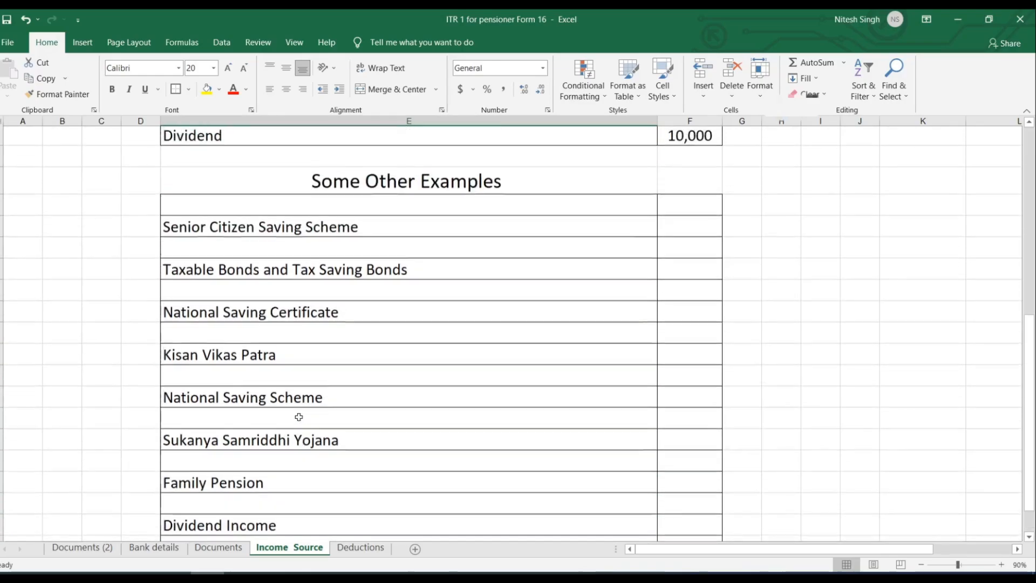
{"action": "scroll", "coordinate": [298, 416], "scroll_direction": "down", "scroll_amount": 1}
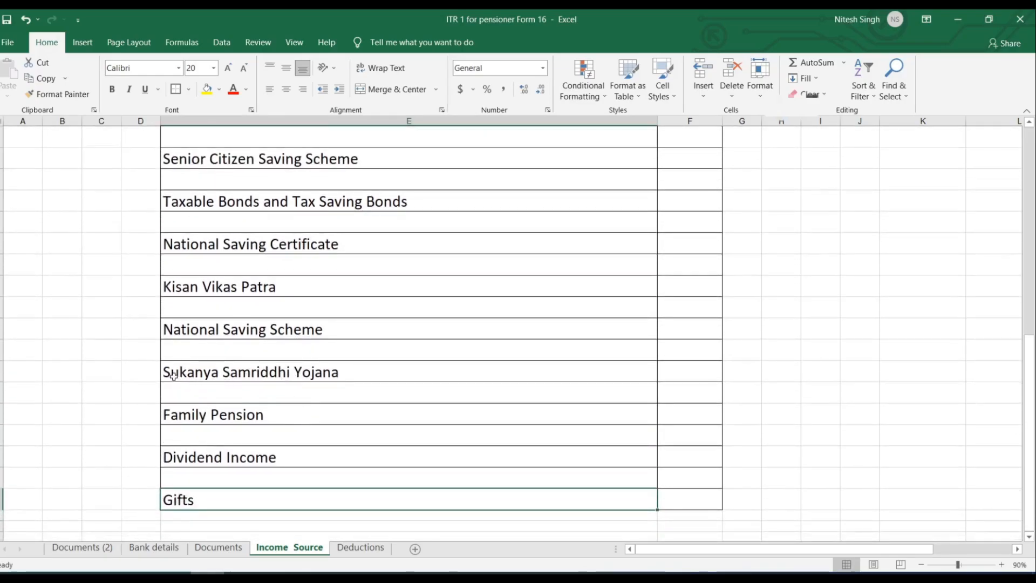
{"action": "left_click", "coordinate": [196, 374]}
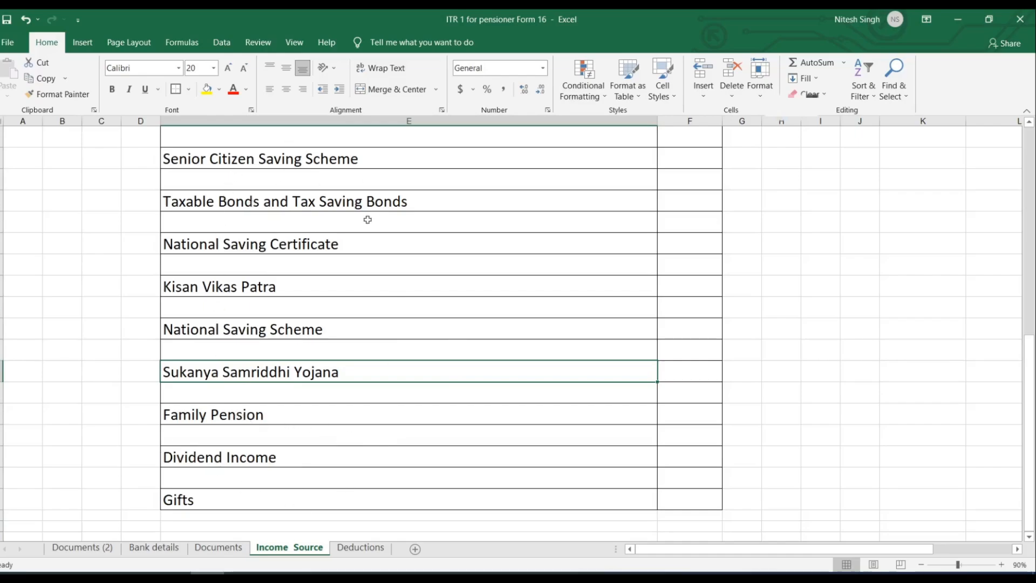
{"action": "scroll", "coordinate": [364, 405], "scroll_direction": "up", "scroll_amount": 1}
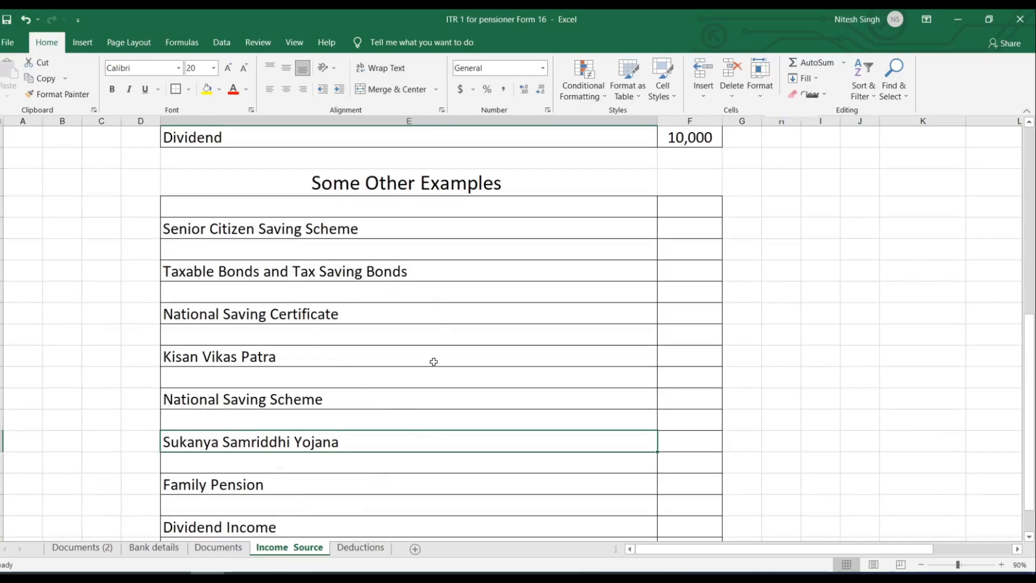
{"action": "left_click", "coordinate": [411, 573]}
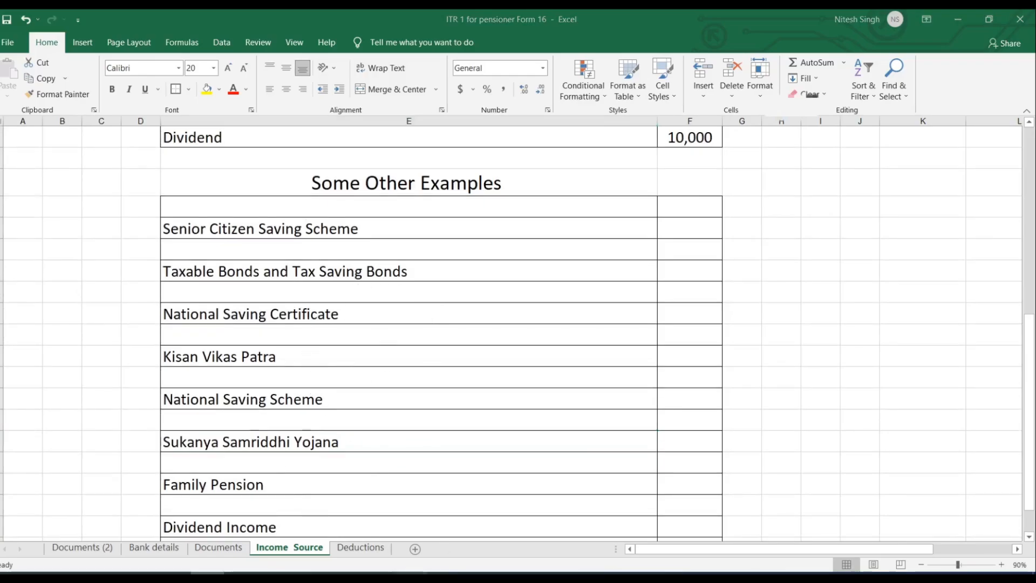
{"action": "scroll", "coordinate": [390, 288], "scroll_direction": "up", "scroll_amount": 6}
Review the deposit interest and dividend breakup answers, then continue to income source verification.
{"action": "scroll", "coordinate": [391, 288], "scroll_direction": "down", "scroll_amount": 6}
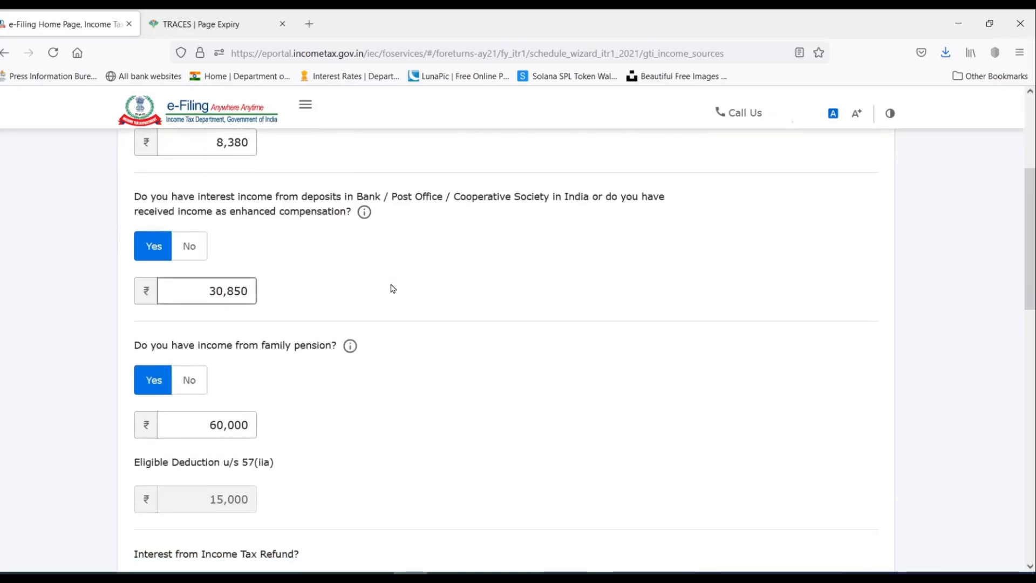
{"action": "left_click", "coordinate": [221, 281]}
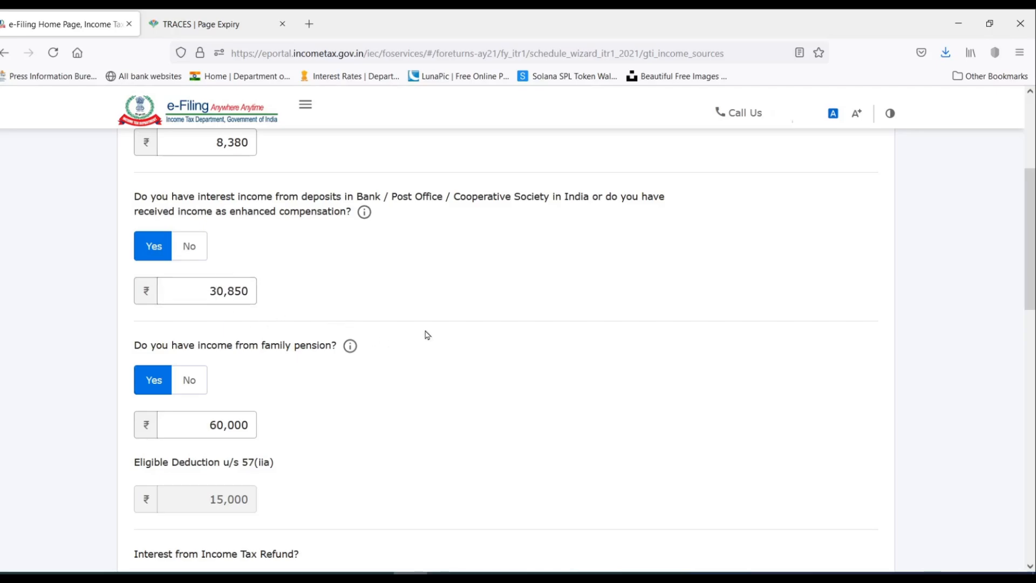
{"action": "scroll", "coordinate": [425, 335], "scroll_direction": "down", "scroll_amount": 3}
{"action": "scroll", "coordinate": [425, 335], "scroll_direction": "down", "scroll_amount": 3}
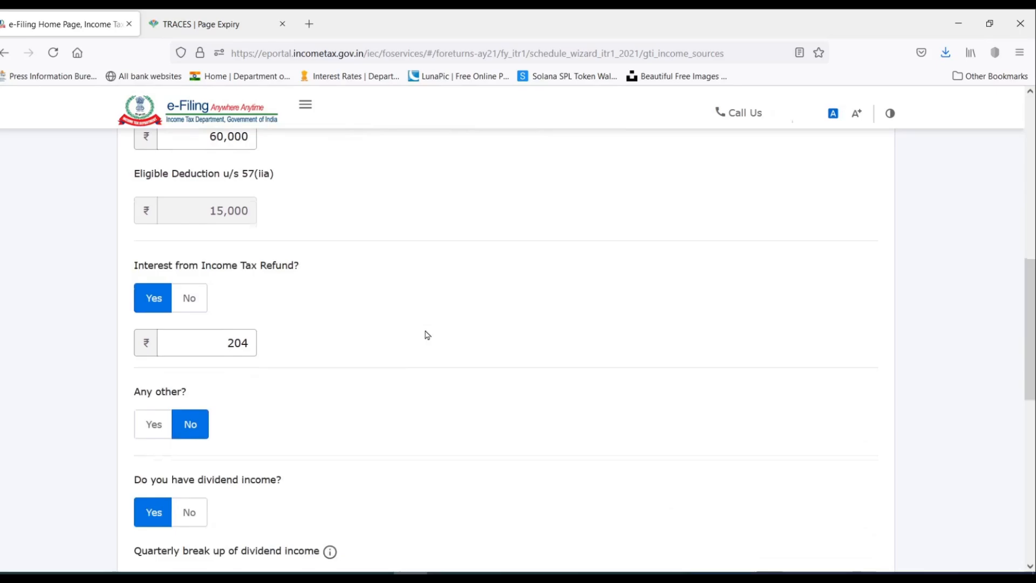
{"action": "scroll", "coordinate": [325, 238], "scroll_direction": "down", "scroll_amount": 12}
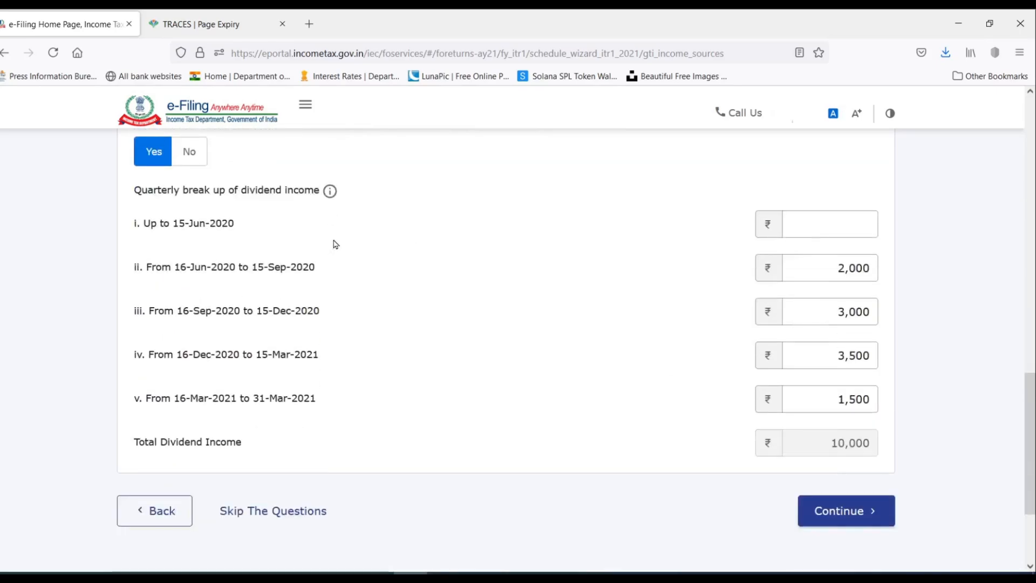
{"action": "left_click", "coordinate": [855, 370]}
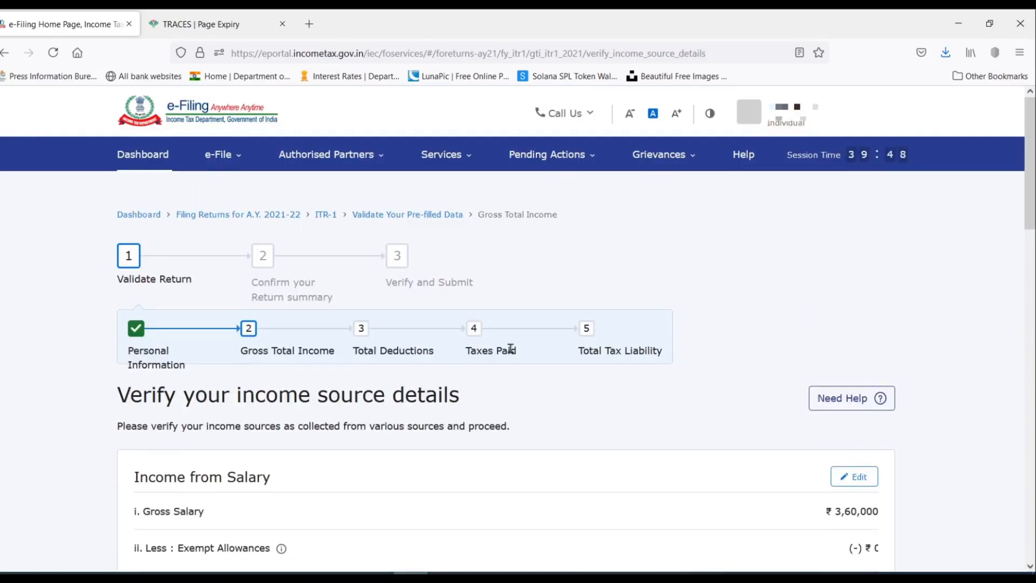
{"action": "scroll", "coordinate": [513, 342], "scroll_direction": "down", "scroll_amount": 14}
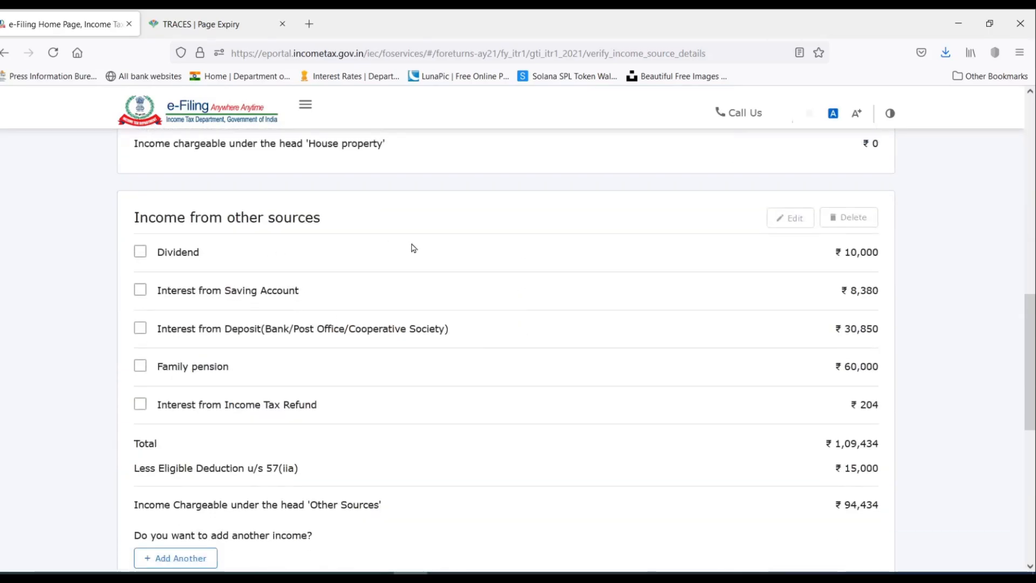
{"action": "scroll", "coordinate": [793, 358], "scroll_direction": "down", "scroll_amount": 1}
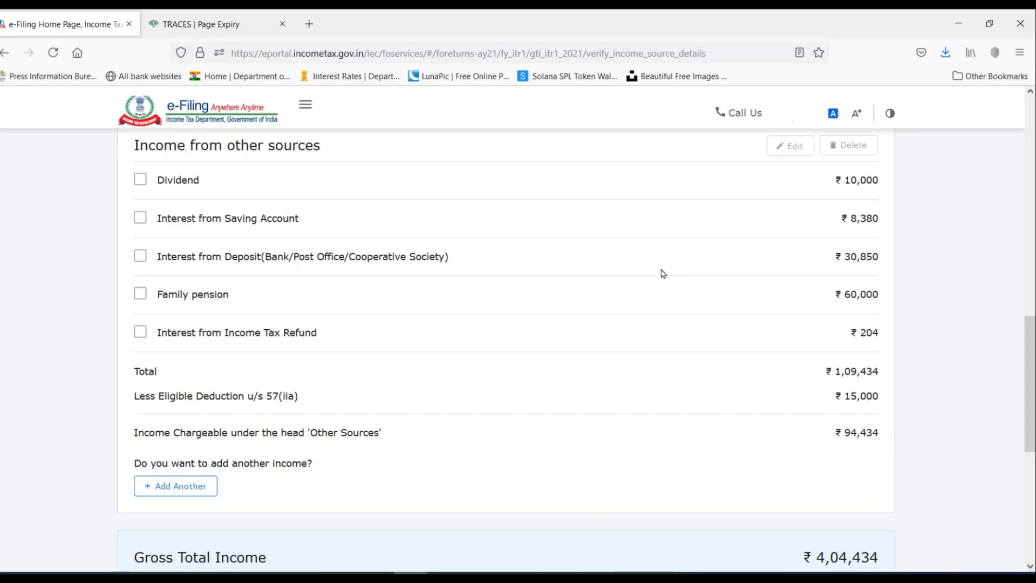
{"action": "scroll", "coordinate": [523, 324], "scroll_direction": "down", "scroll_amount": 7}
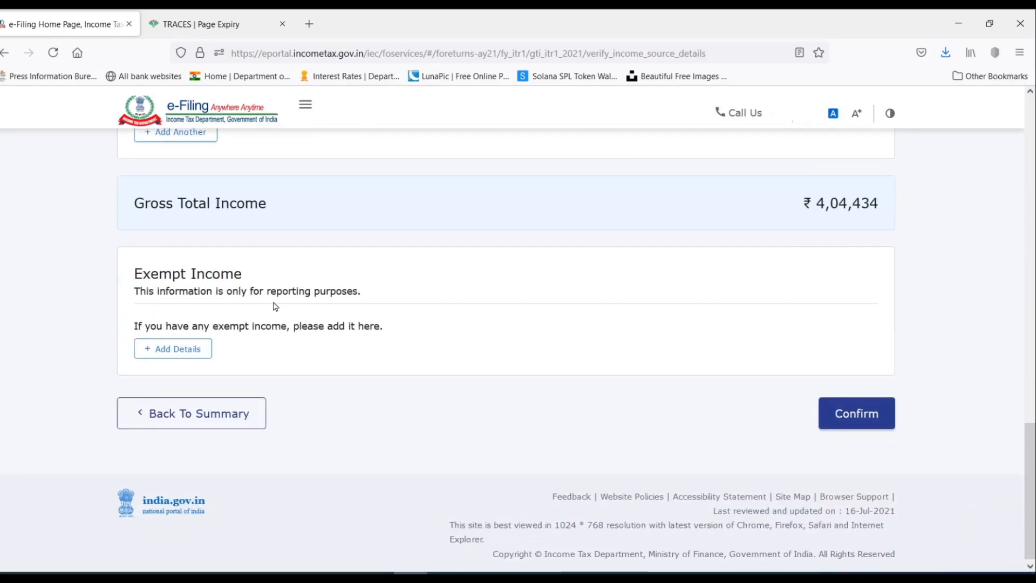
Start a new exempt income entry and browse the Nature of Exempt Income options.
{"action": "left_click", "coordinate": [181, 351]}
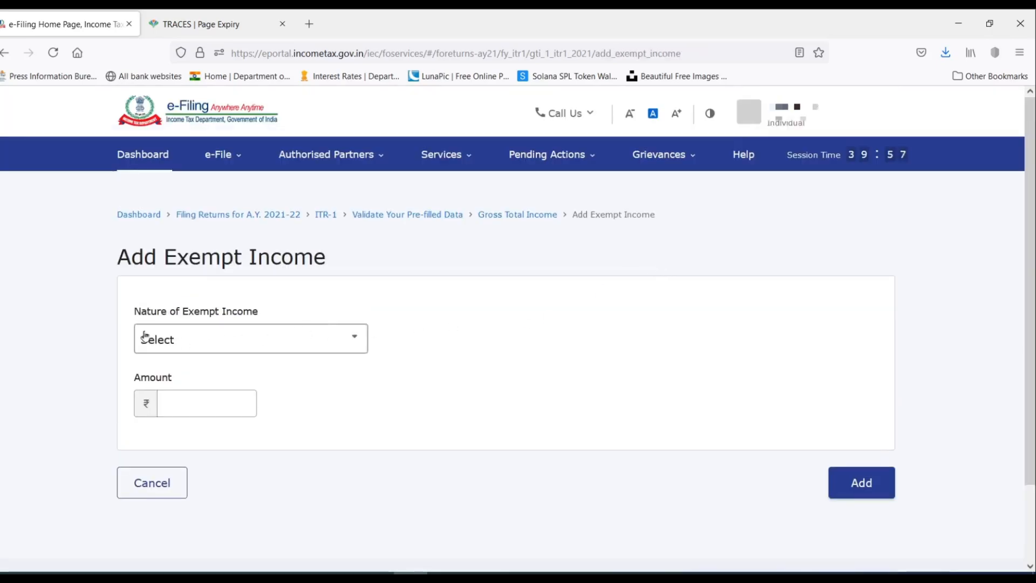
{"action": "left_click", "coordinate": [314, 346]}
{"action": "scroll", "coordinate": [294, 428], "scroll_direction": "down", "scroll_amount": 3}
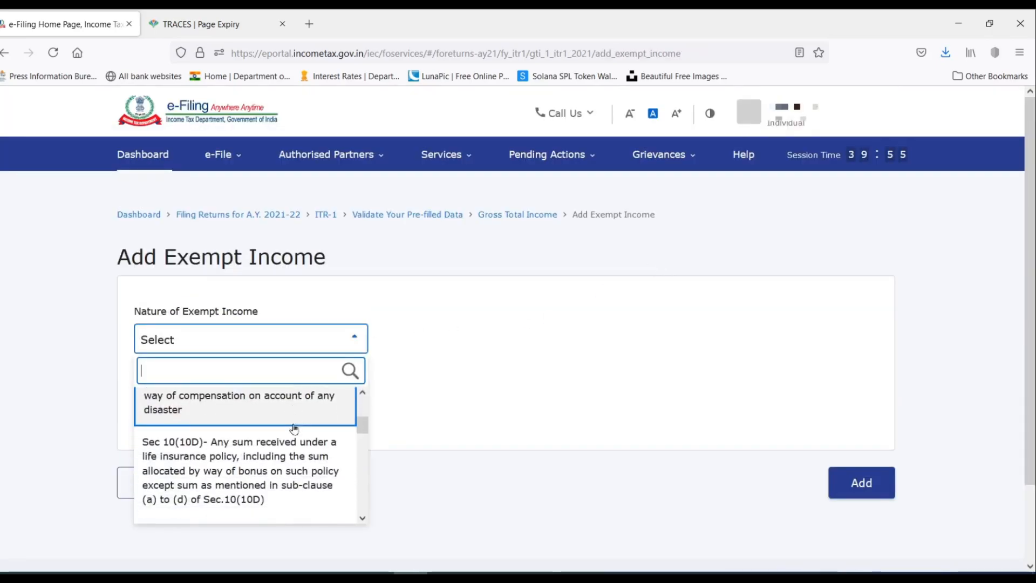
{"action": "scroll", "coordinate": [294, 428], "scroll_direction": "up", "scroll_amount": 4}
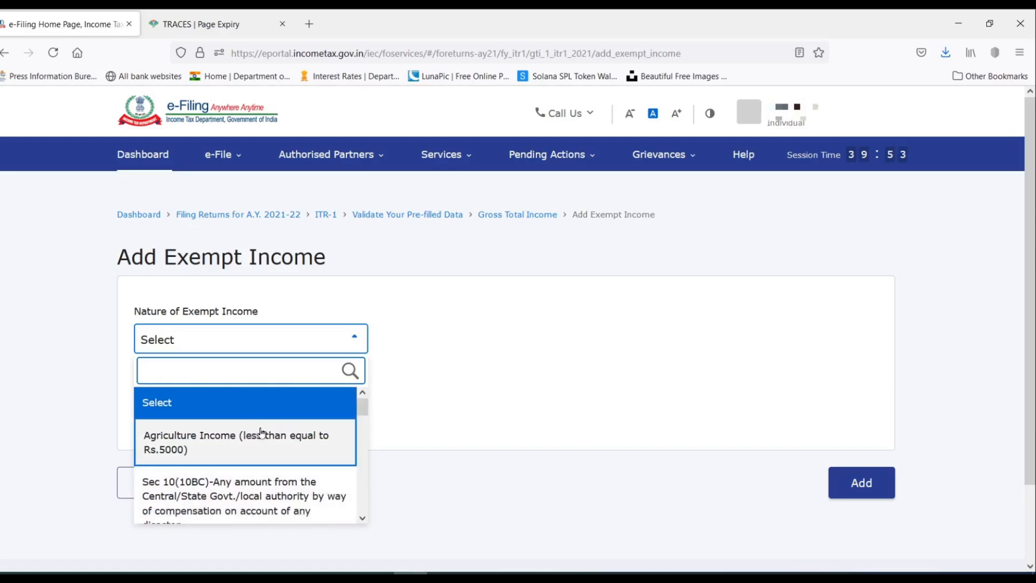
{"action": "scroll", "coordinate": [262, 431], "scroll_direction": "down", "scroll_amount": 3}
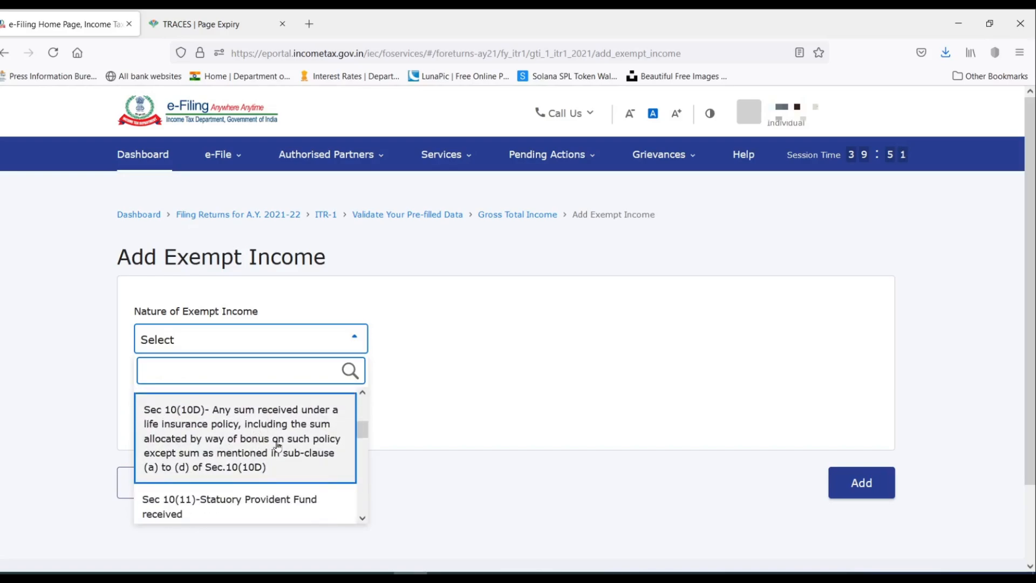
{"action": "scroll", "coordinate": [250, 435], "scroll_direction": "down", "scroll_amount": 1}
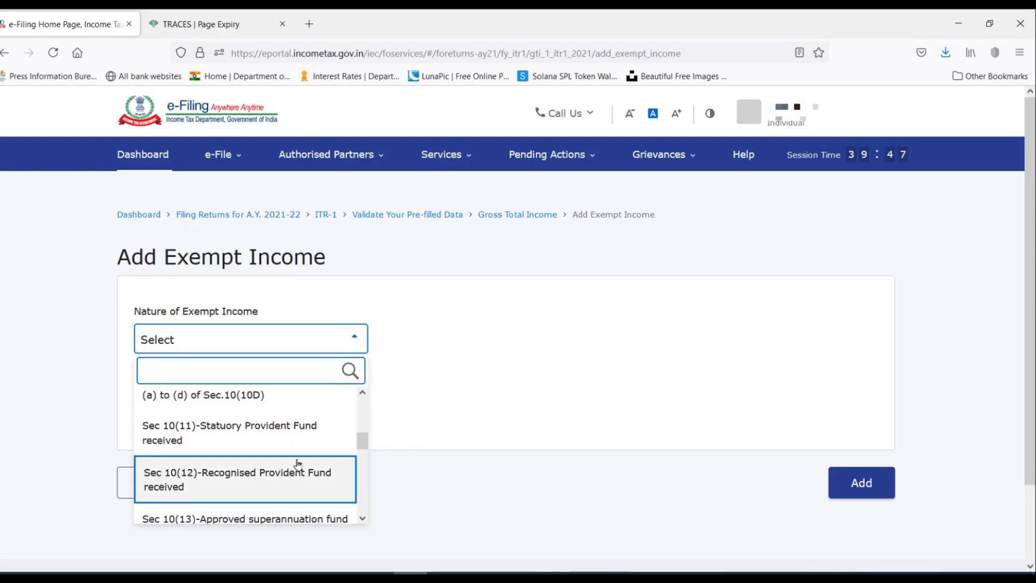
{"action": "scroll", "coordinate": [297, 460], "scroll_direction": "down", "scroll_amount": 1}
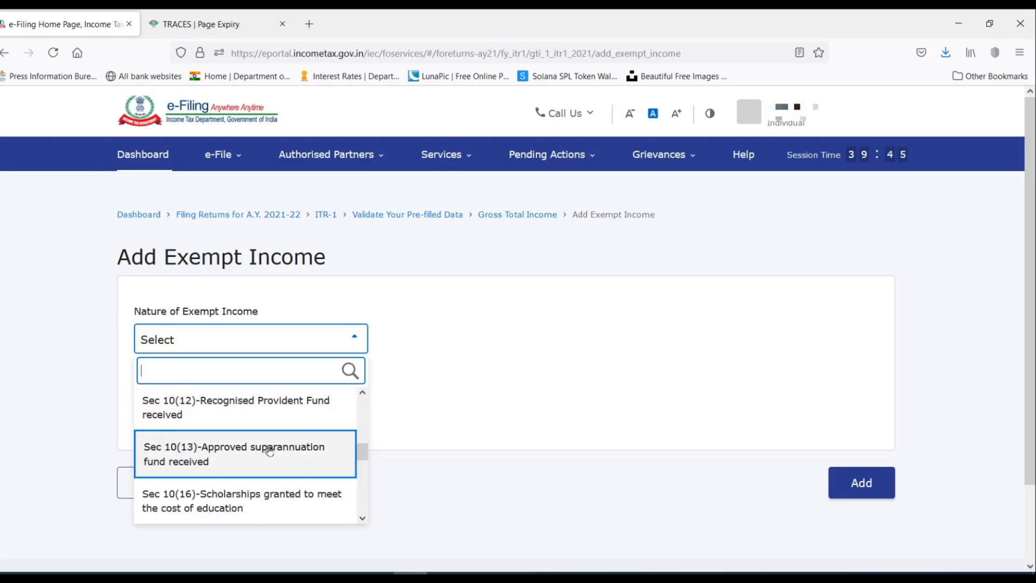
{"action": "scroll", "coordinate": [266, 418], "scroll_direction": "down", "scroll_amount": 1}
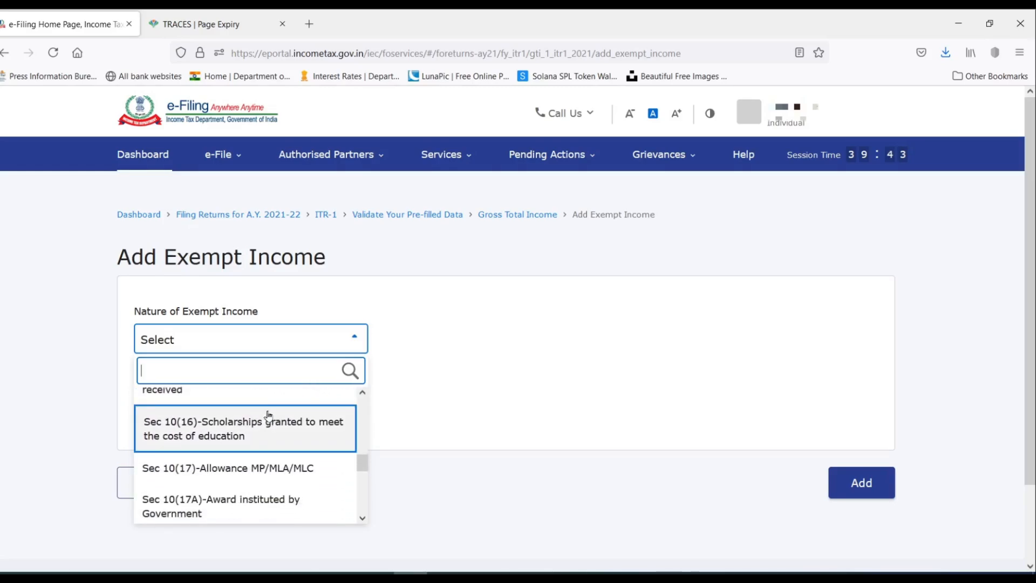
{"action": "scroll", "coordinate": [268, 414], "scroll_direction": "down", "scroll_amount": 3}
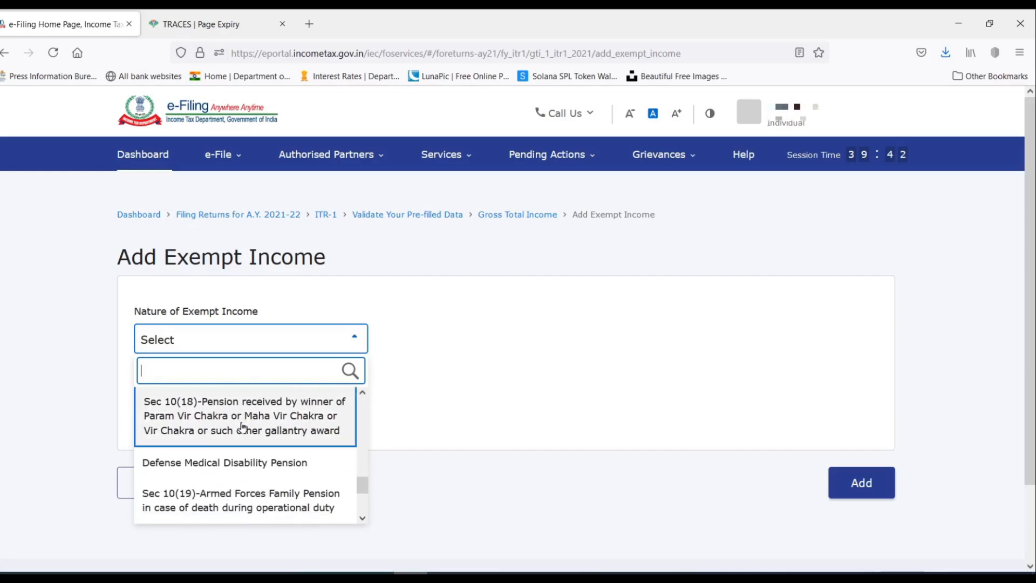
{"action": "scroll", "coordinate": [242, 426], "scroll_direction": "down", "scroll_amount": 3}
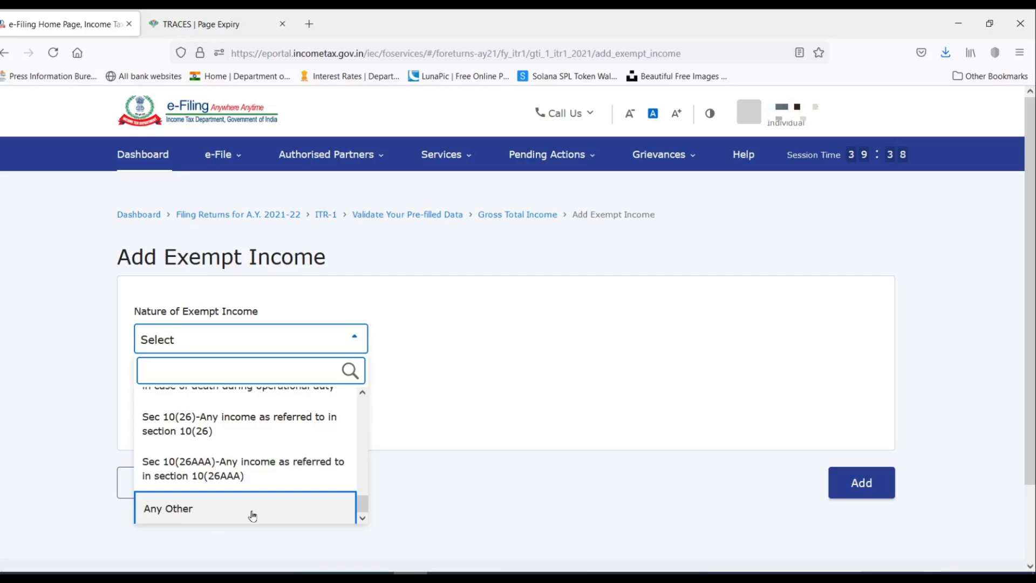
{"action": "left_click", "coordinate": [444, 419]}
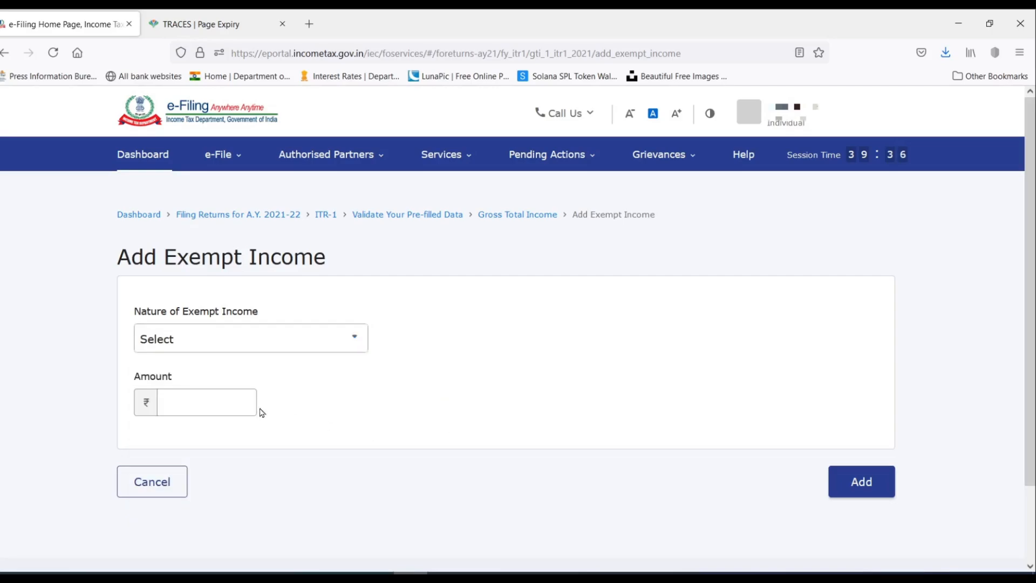
{"action": "left_click", "coordinate": [226, 402]}
Choose Sec 10(10D) life insurance proceeds as the exempt income with amount 2,00,000.
{"action": "left_click", "coordinate": [239, 339]}
{"action": "scroll", "coordinate": [254, 426], "scroll_direction": "down", "scroll_amount": 2}
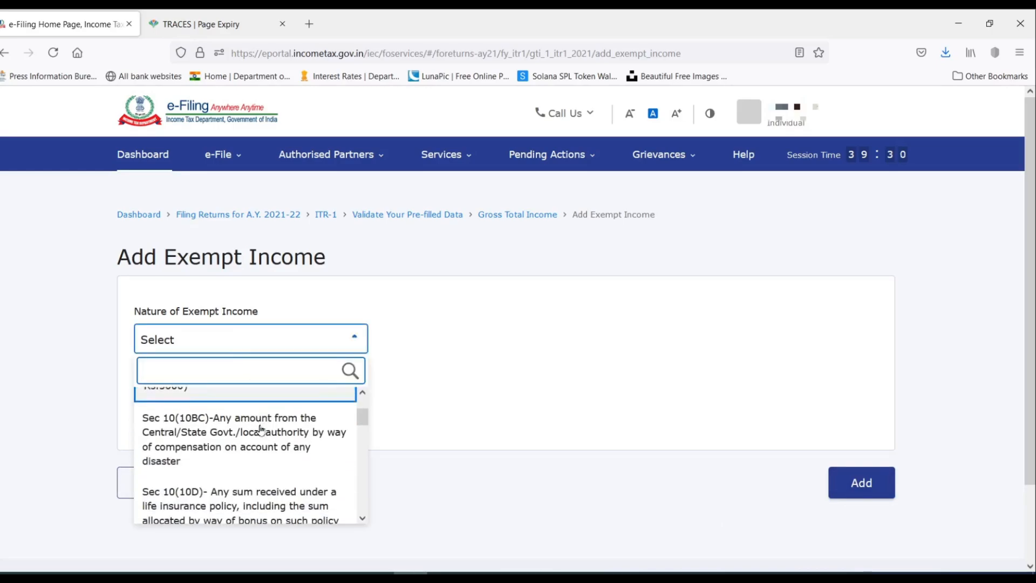
{"action": "left_click", "coordinate": [253, 492]}
{"action": "left_click", "coordinate": [217, 503]}
{"action": "type", "text": "200000"}
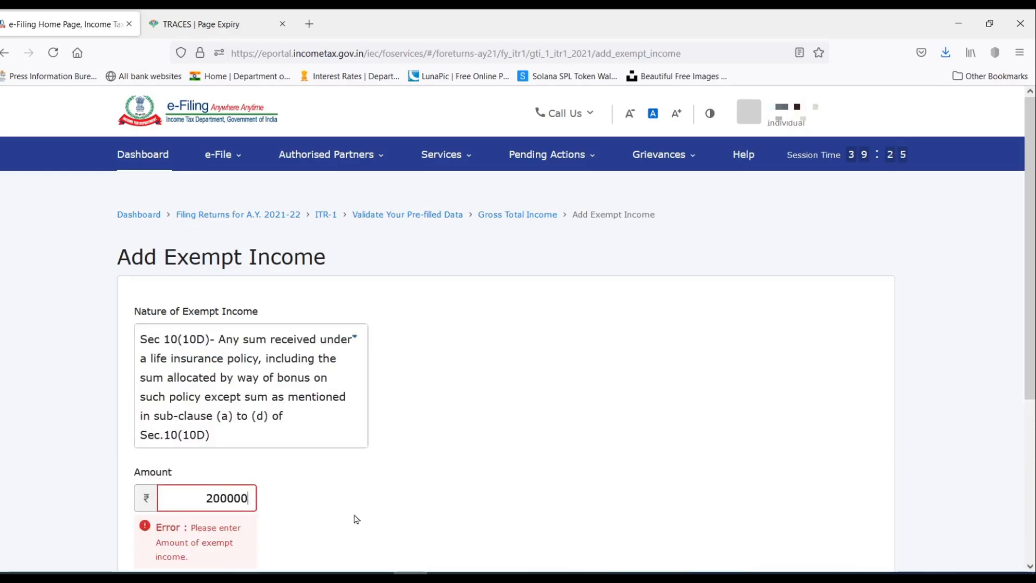
{"action": "left_click", "coordinate": [384, 507]}
{"action": "scroll", "coordinate": [755, 387], "scroll_direction": "down", "scroll_amount": 3}
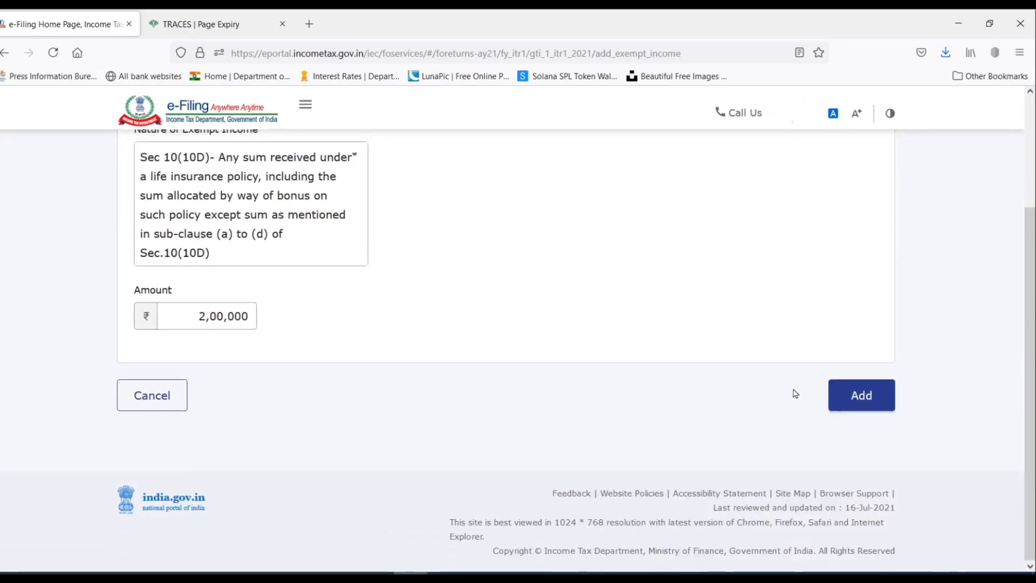
Add the ₹2,00,000 Sec 10(10D) exempt income entry and review the Exempt Income section.
{"action": "left_click", "coordinate": [862, 395]}
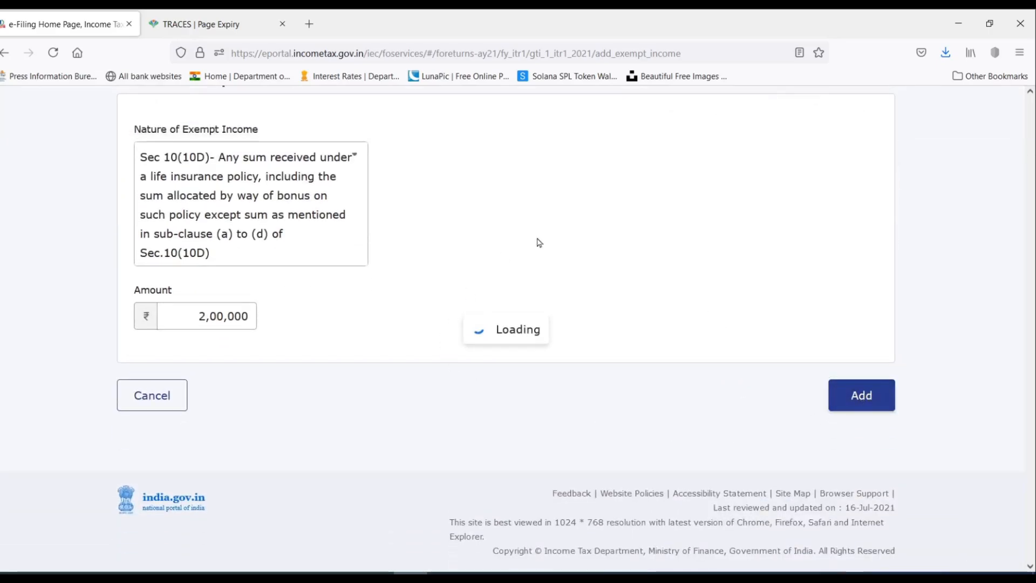
{"action": "scroll", "coordinate": [446, 363], "scroll_direction": "down", "scroll_amount": 10}
{"action": "scroll", "coordinate": [446, 363], "scroll_direction": "down", "scroll_amount": 6}
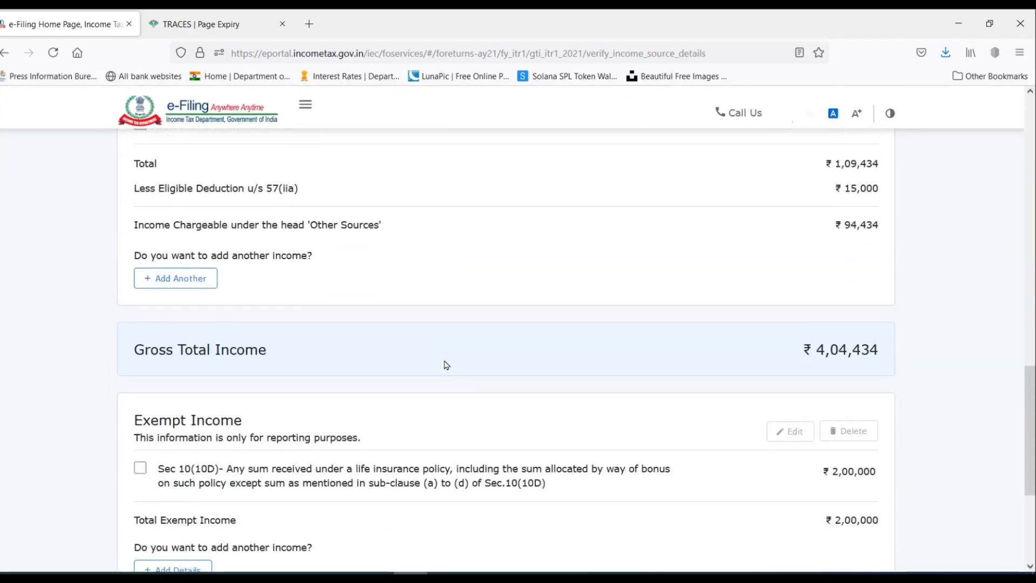
{"action": "scroll", "coordinate": [430, 363], "scroll_direction": "down", "scroll_amount": 4}
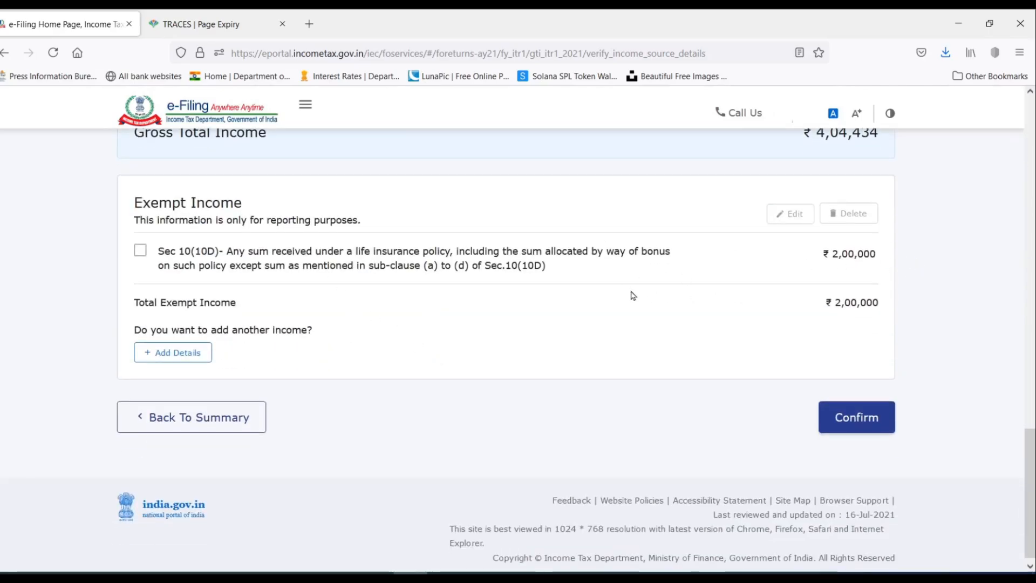
{"action": "scroll", "coordinate": [632, 294], "scroll_direction": "up", "scroll_amount": 10}
{"action": "scroll", "coordinate": [633, 295], "scroll_direction": "up", "scroll_amount": 10}
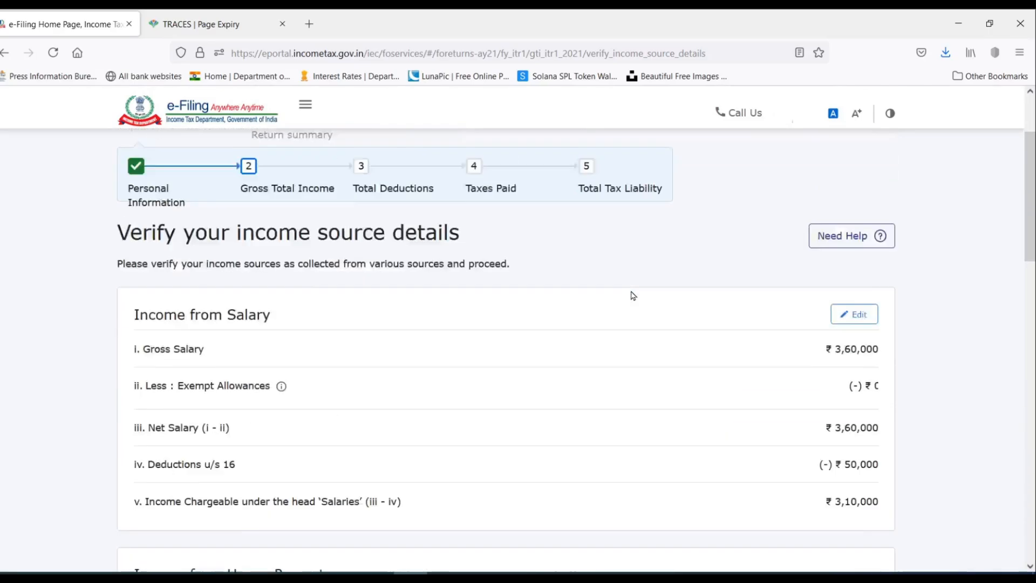
{"action": "scroll", "coordinate": [633, 295], "scroll_direction": "down", "scroll_amount": 20}
{"action": "scroll", "coordinate": [633, 295], "scroll_direction": "down", "scroll_amount": 1}
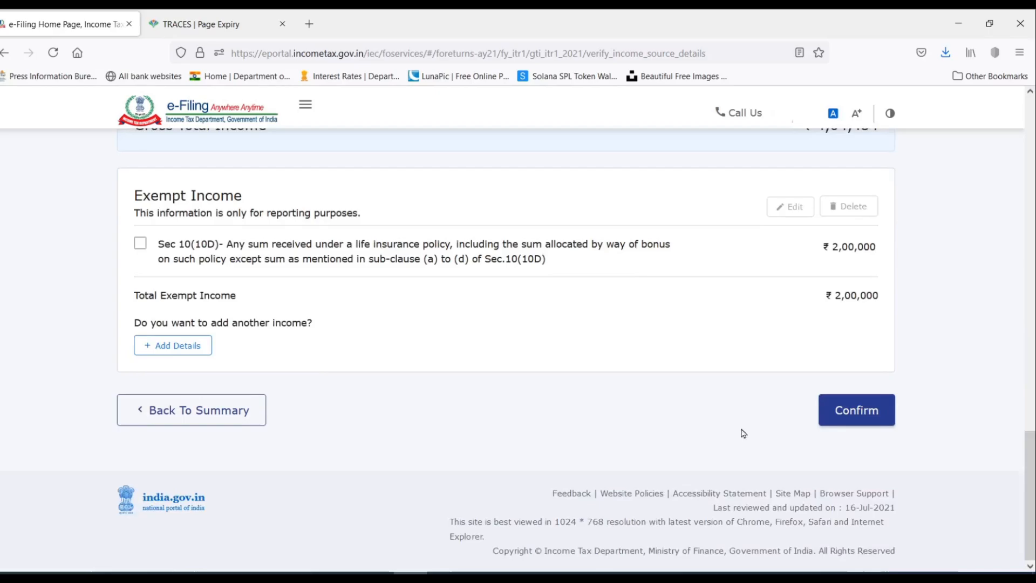
Confirm the Gross Total Income of ₹4,04,434 and return to the Return Summary.
{"action": "left_click", "coordinate": [858, 410]}
{"action": "scroll", "coordinate": [634, 284], "scroll_direction": "down", "scroll_amount": 8}
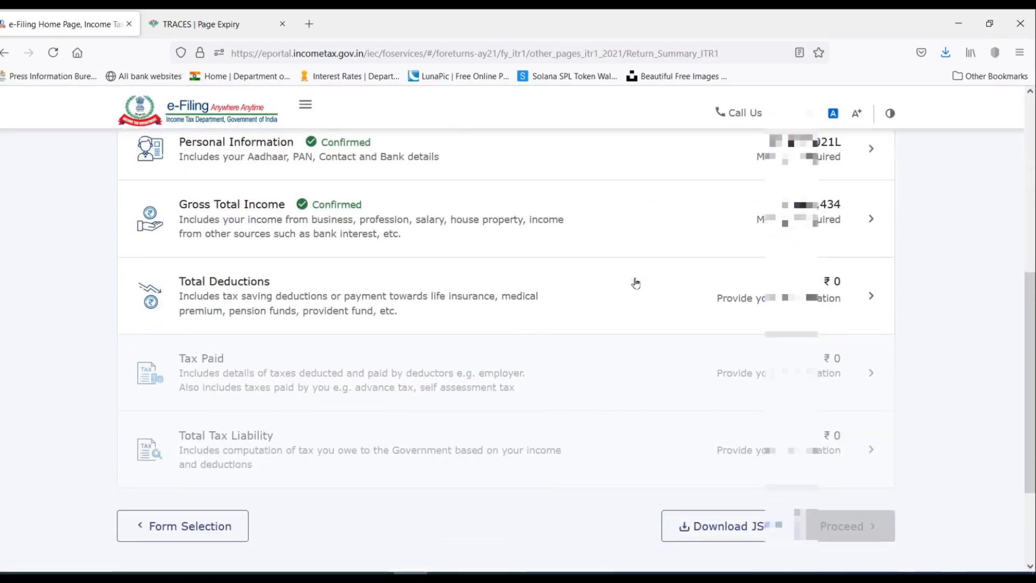
{"action": "scroll", "coordinate": [635, 284], "scroll_direction": "down", "scroll_amount": 1}
{"action": "scroll", "coordinate": [301, 199], "scroll_direction": "up", "scroll_amount": 1}
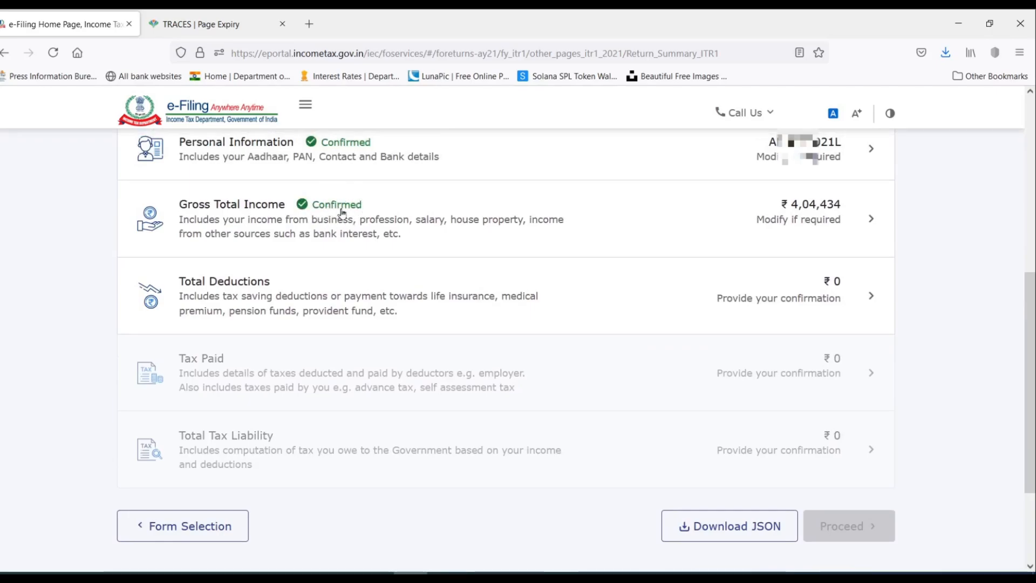
Open the Total Deductions questionnaire and look over its questions.
{"action": "left_click", "coordinate": [861, 299]}
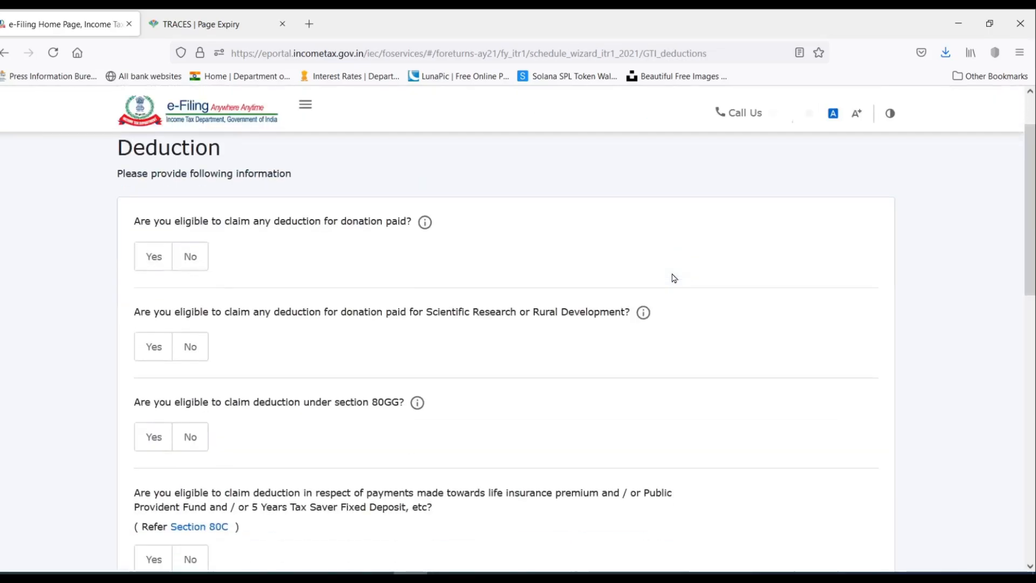
{"action": "scroll", "coordinate": [673, 278], "scroll_direction": "down", "scroll_amount": 10}
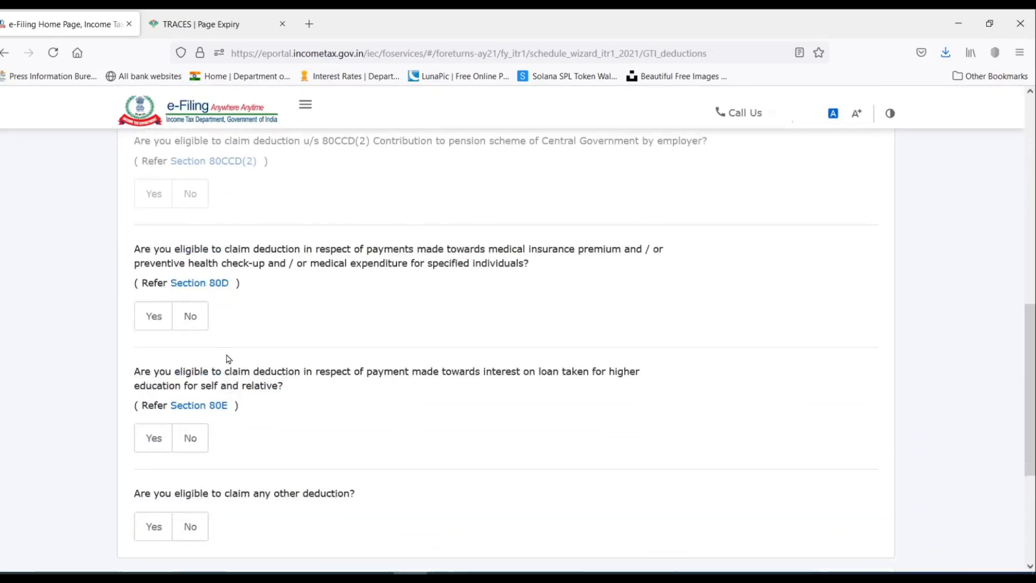
{"action": "scroll", "coordinate": [228, 358], "scroll_direction": "down", "scroll_amount": 5}
{"action": "scroll", "coordinate": [226, 356], "scroll_direction": "up", "scroll_amount": 15}
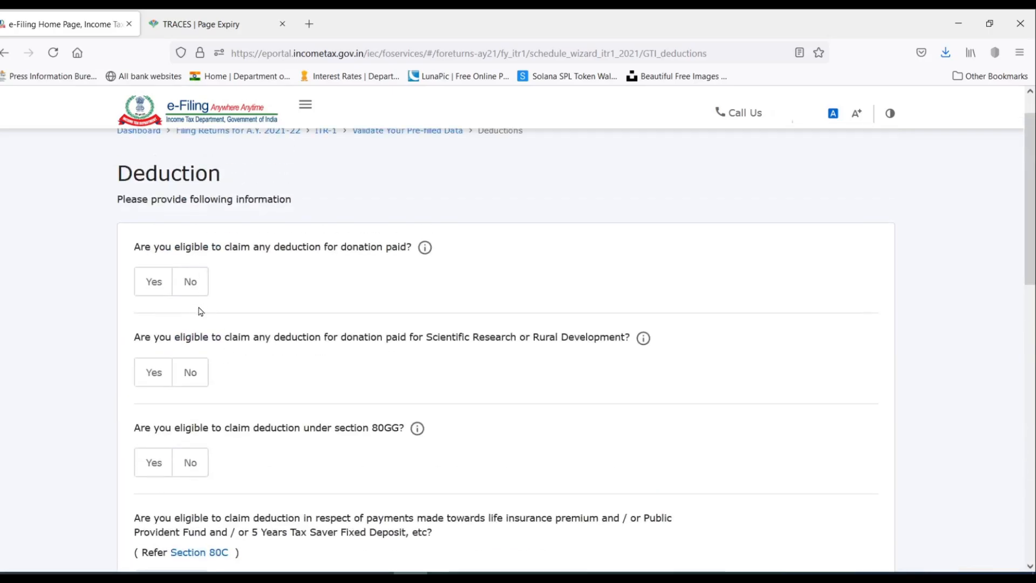
{"action": "scroll", "coordinate": [200, 311], "scroll_direction": "down", "scroll_amount": 10}
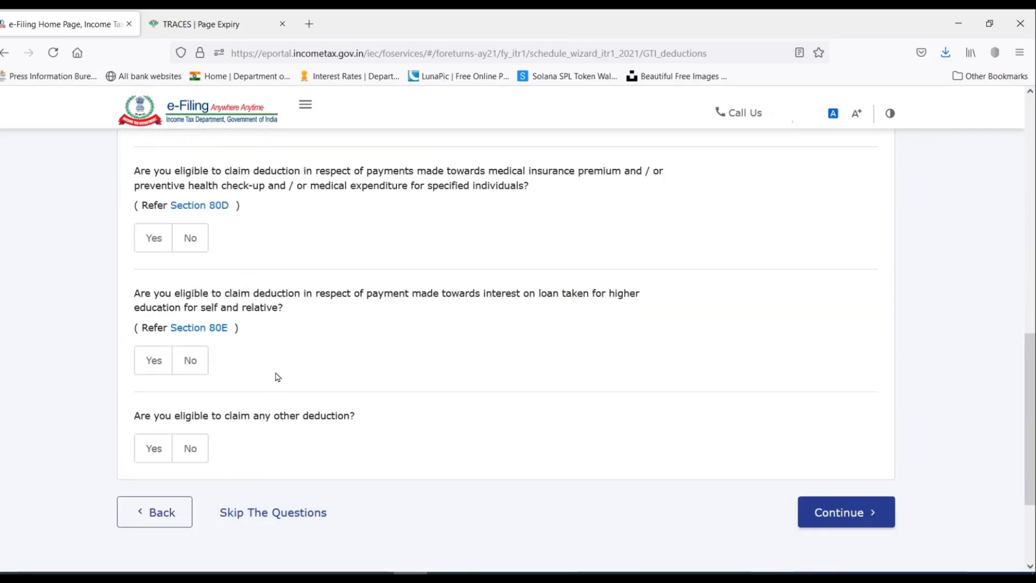
{"action": "scroll", "coordinate": [276, 372], "scroll_direction": "up", "scroll_amount": 10}
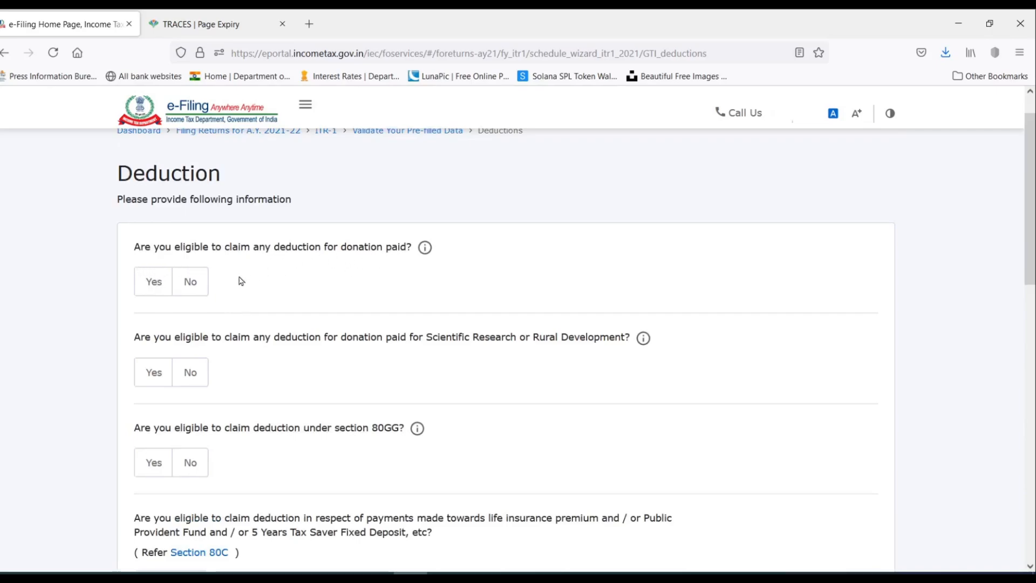
Answer Yes to donations paid and No to scientific research or rural development donations.
{"action": "left_click", "coordinate": [190, 281]}
{"action": "scroll", "coordinate": [193, 285], "scroll_direction": "down", "scroll_amount": 2}
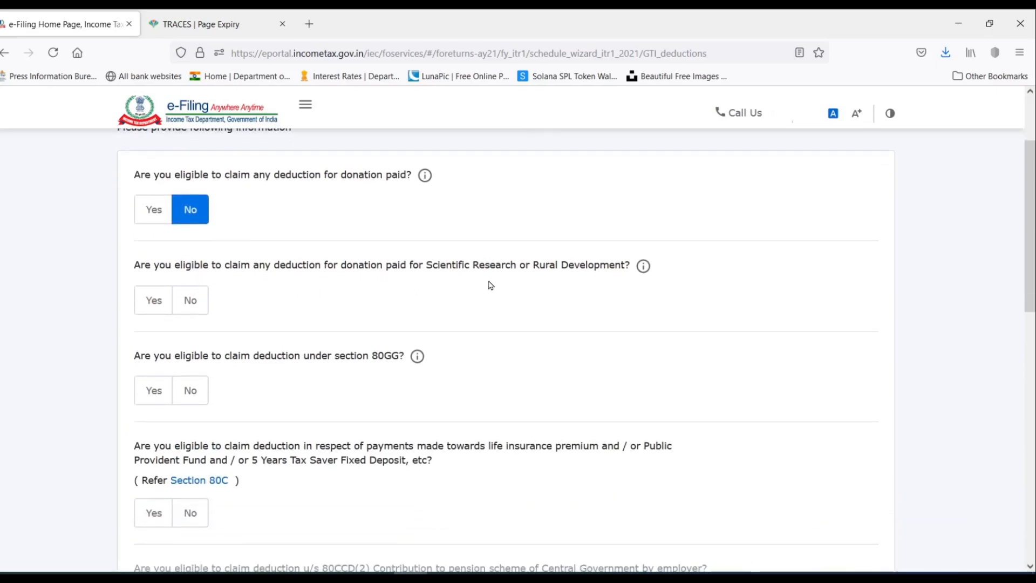
{"action": "left_click", "coordinate": [190, 305]}
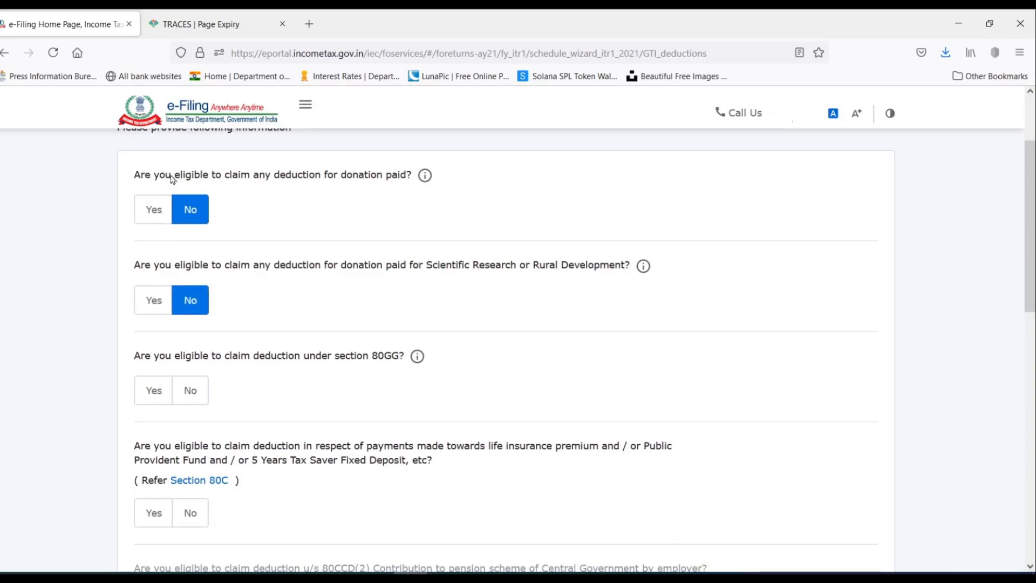
{"action": "left_click", "coordinate": [157, 212]}
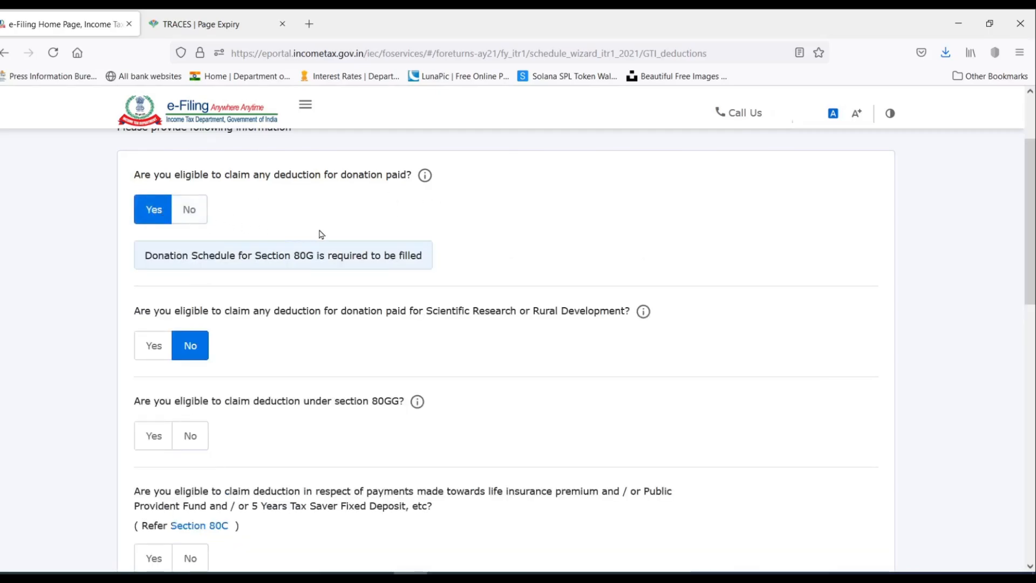
{"action": "scroll", "coordinate": [326, 233], "scroll_direction": "down", "scroll_amount": 3}
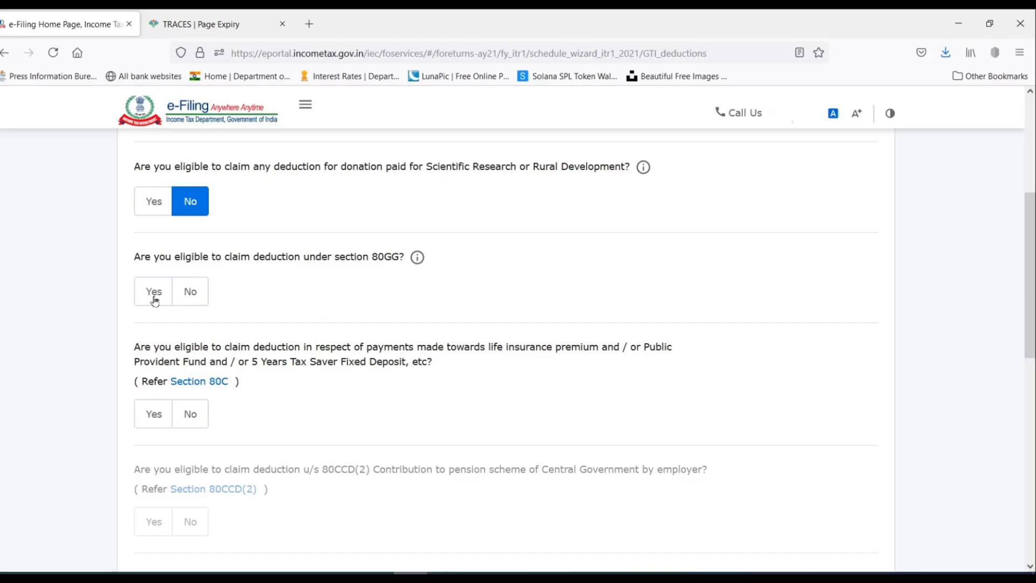
Answer No to Section 80GG and Yes to Section 80C, ready to enter its amount.
{"action": "left_click", "coordinate": [195, 295]}
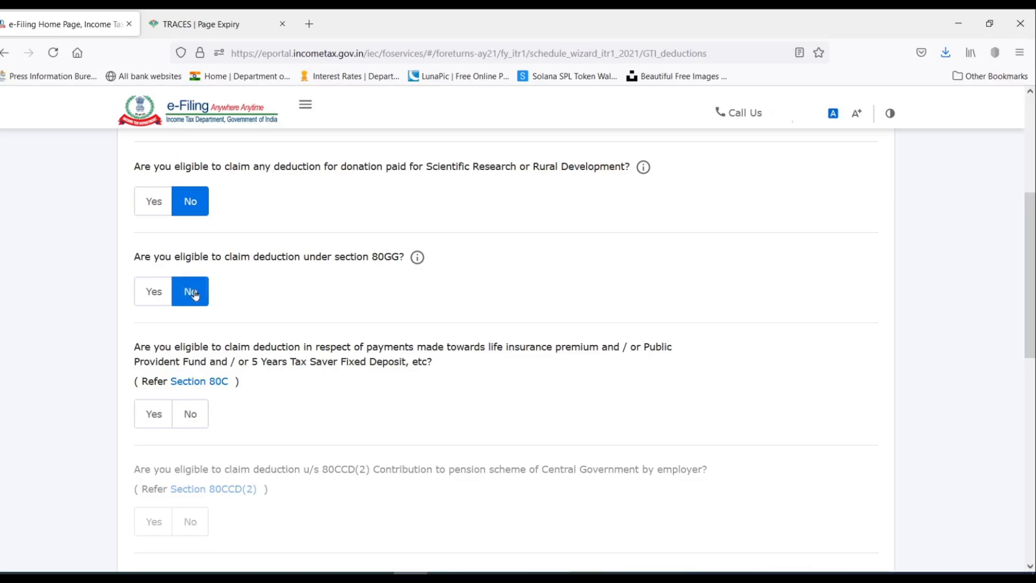
{"action": "scroll", "coordinate": [310, 270], "scroll_direction": "down", "scroll_amount": 3}
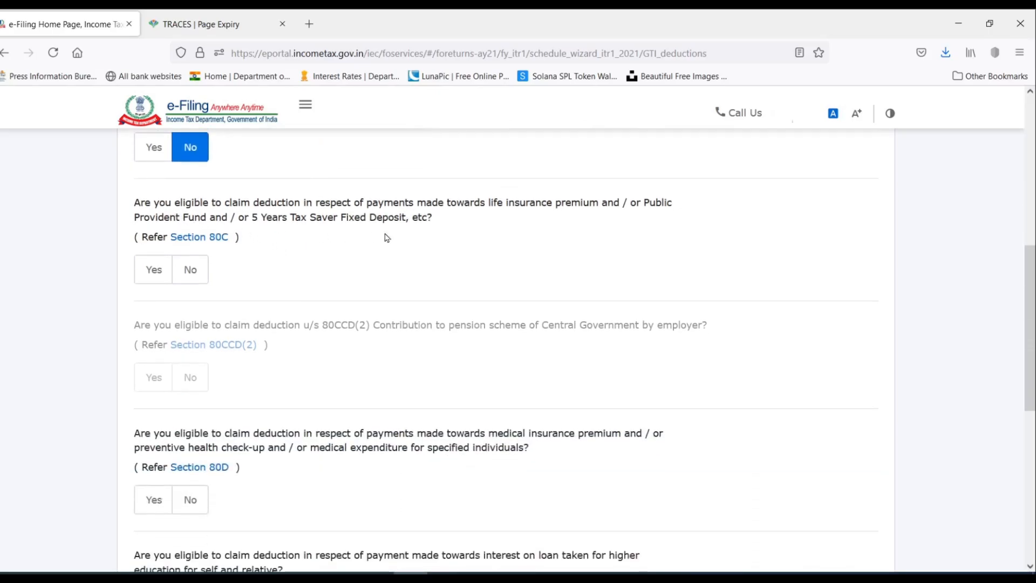
{"action": "left_click", "coordinate": [150, 275]}
{"action": "left_click", "coordinate": [216, 330]}
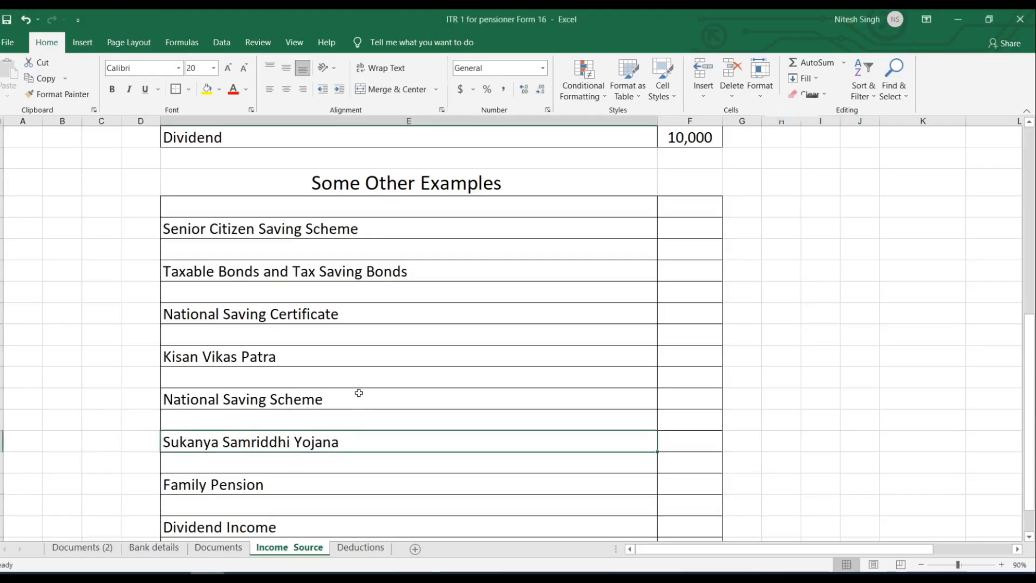
Check the Section 80C amount of 1,00,000 on Excel's Deductions sheet.
{"action": "left_click", "coordinate": [352, 551]}
{"action": "left_click", "coordinate": [464, 295]}
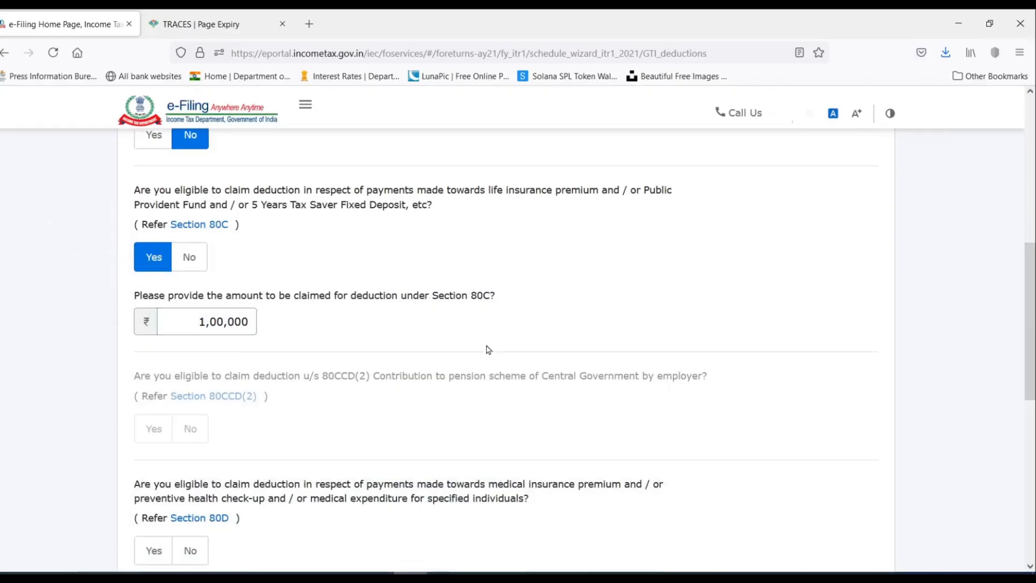
{"action": "scroll", "coordinate": [471, 344], "scroll_direction": "down", "scroll_amount": 1}
{"action": "scroll", "coordinate": [413, 349], "scroll_direction": "down", "scroll_amount": 3}
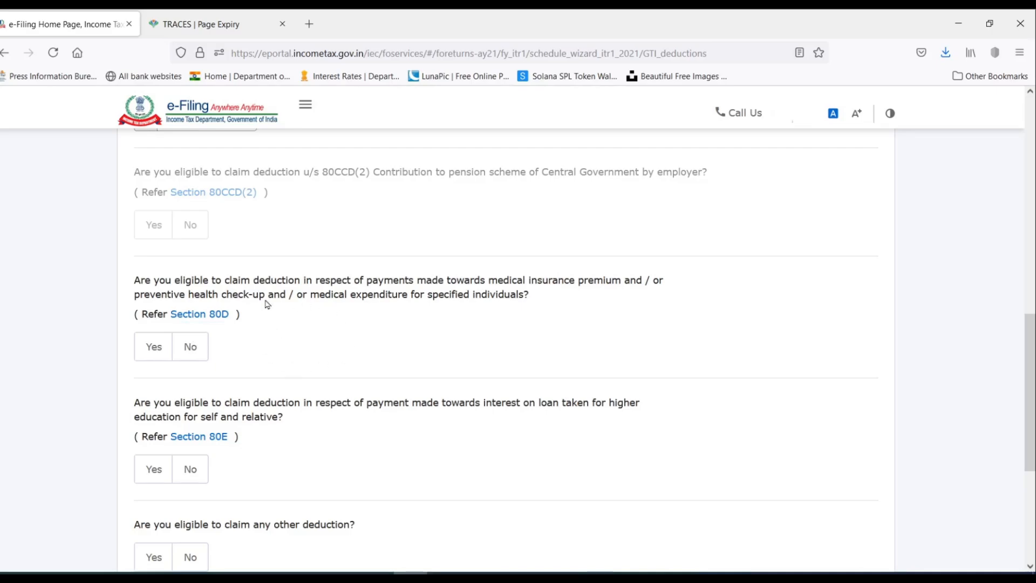
Answer Yes to the Section 80D medical insurance deduction and No to 80E education-loan interest.
{"action": "scroll", "coordinate": [310, 344], "scroll_direction": "down", "scroll_amount": 2}
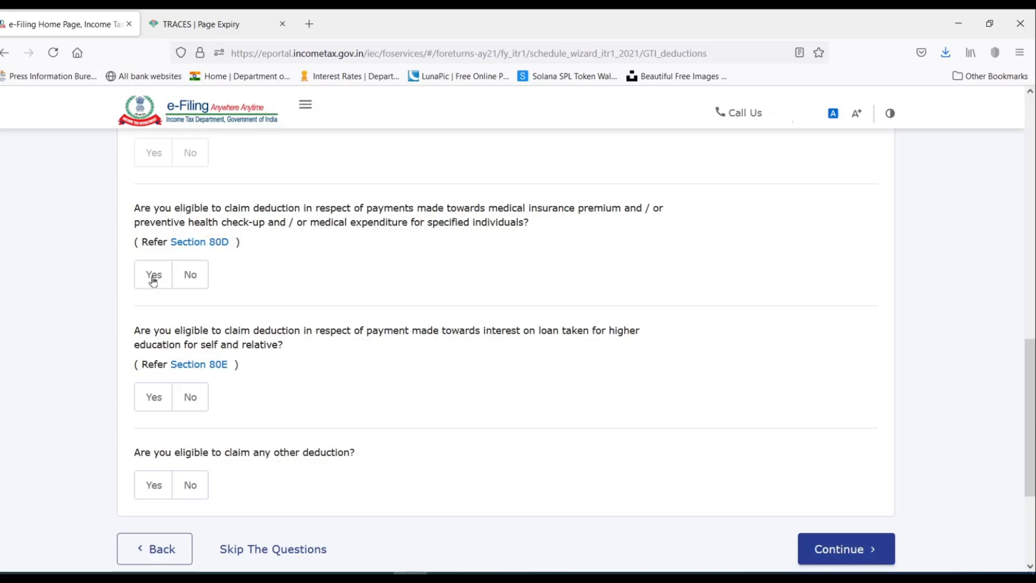
{"action": "left_click", "coordinate": [230, 572]}
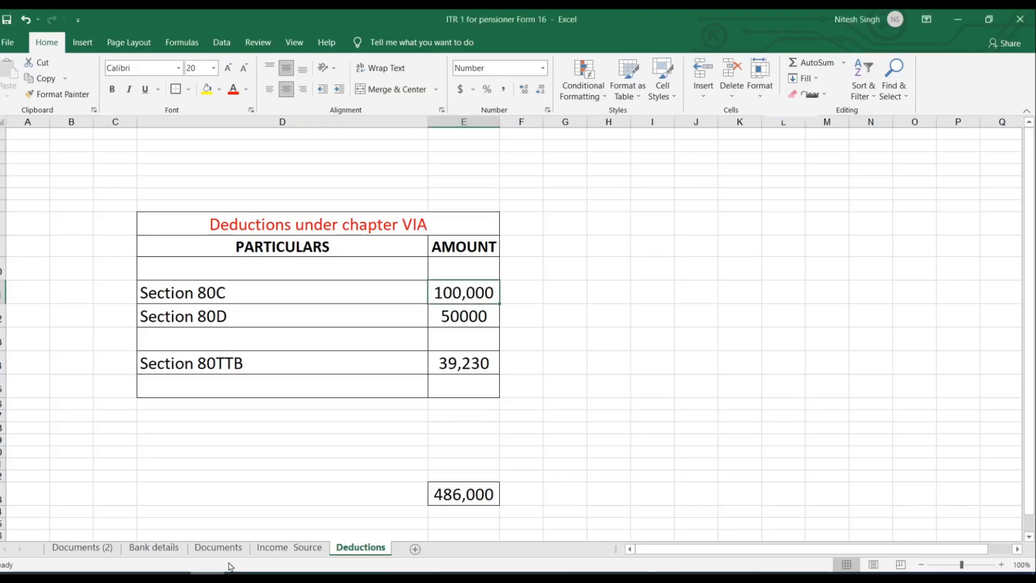
{"action": "left_click", "coordinate": [410, 572]}
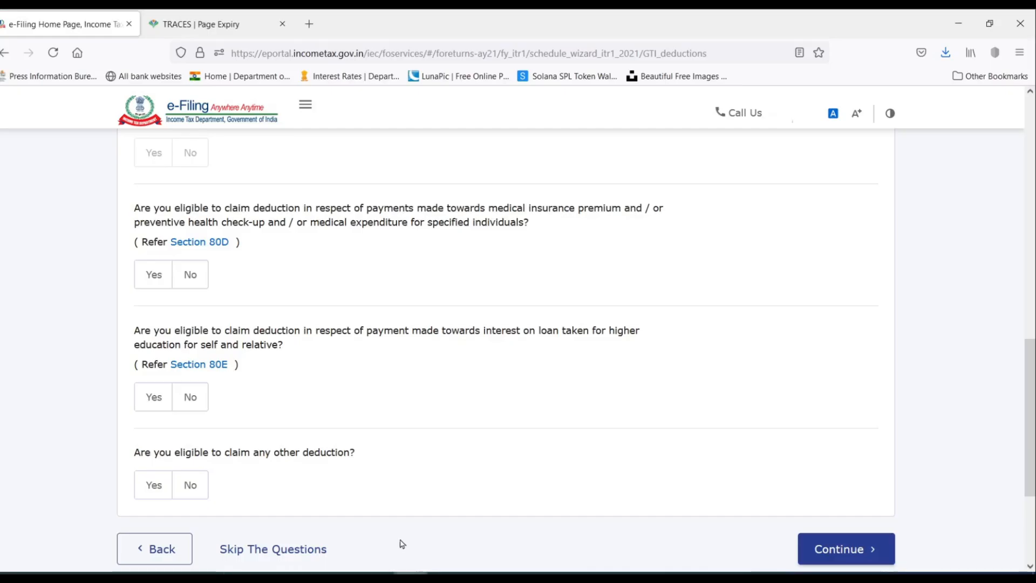
{"action": "left_click", "coordinate": [155, 275]}
{"action": "scroll", "coordinate": [231, 264], "scroll_direction": "down", "scroll_amount": 2}
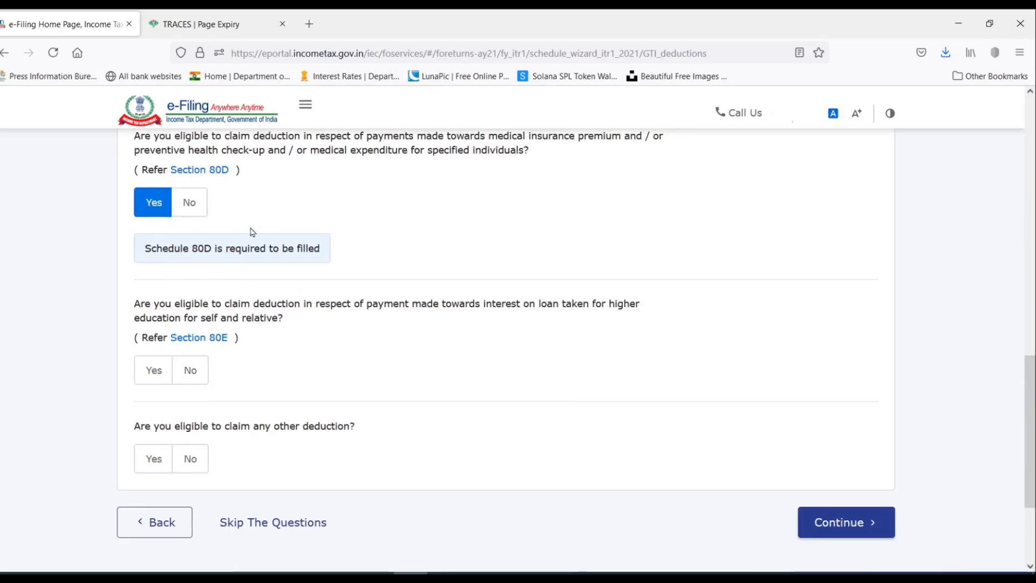
{"action": "scroll", "coordinate": [301, 276], "scroll_direction": "up", "scroll_amount": 12}
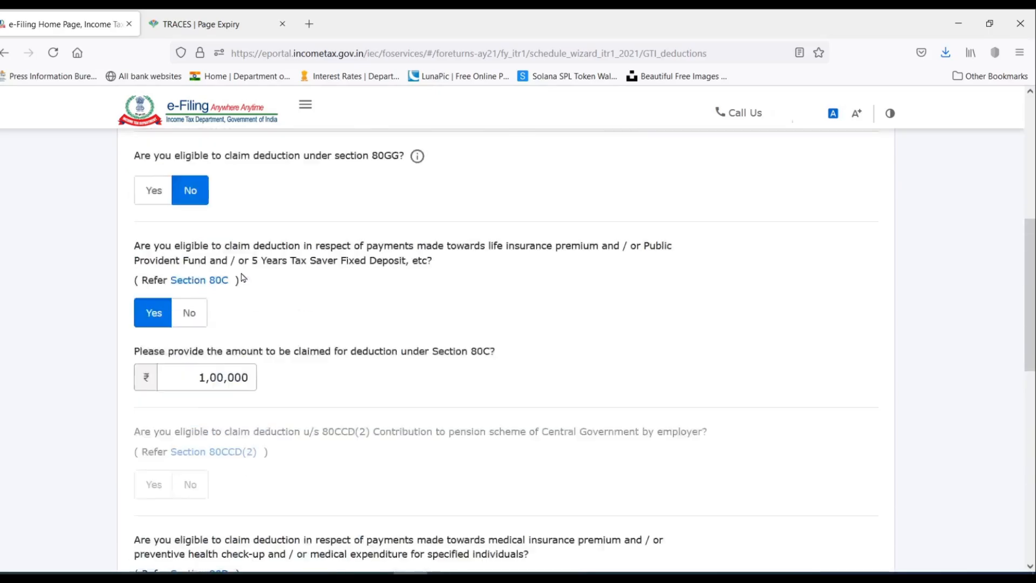
{"action": "scroll", "coordinate": [295, 262], "scroll_direction": "down", "scroll_amount": 15}
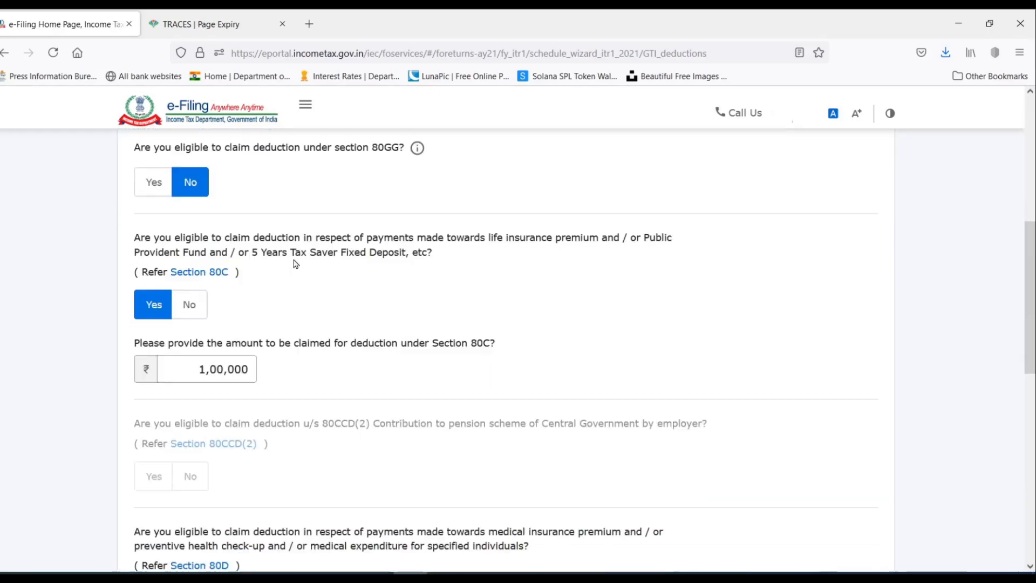
{"action": "scroll", "coordinate": [295, 262], "scroll_direction": "up", "scroll_amount": 2}
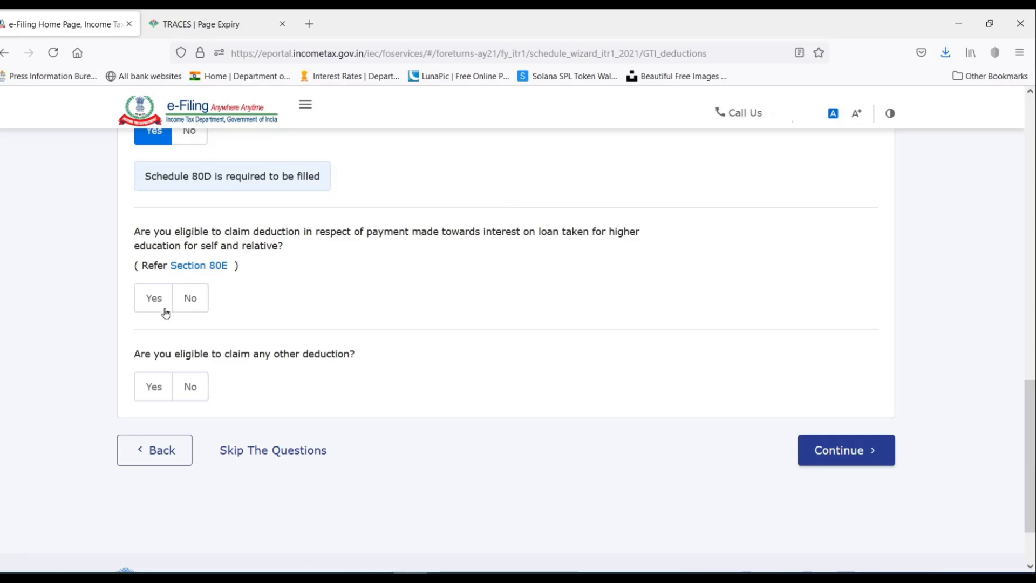
{"action": "left_click", "coordinate": [194, 299]}
{"action": "scroll", "coordinate": [340, 270], "scroll_direction": "down", "scroll_amount": 2}
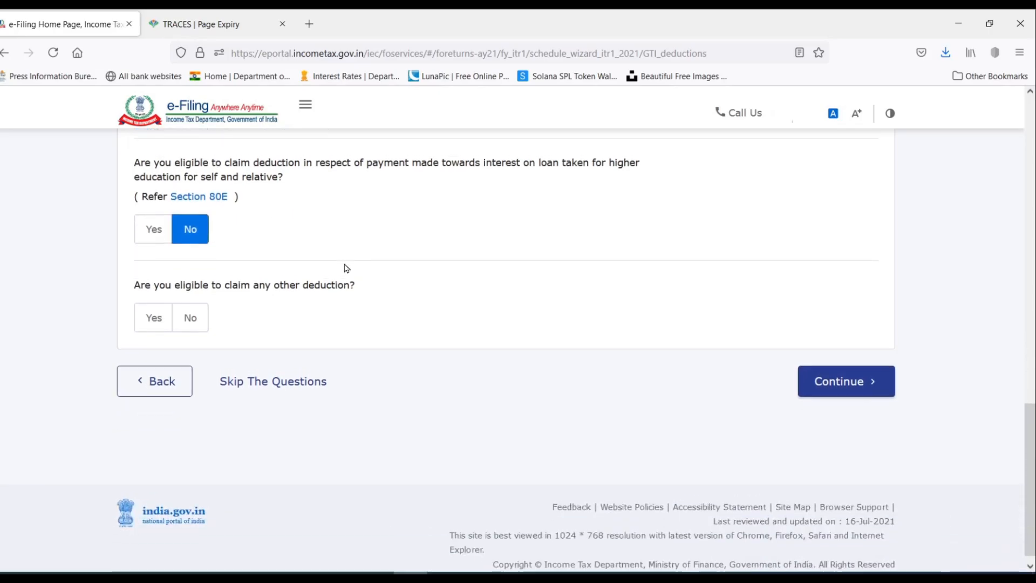
{"action": "scroll", "coordinate": [332, 257], "scroll_direction": "up", "scroll_amount": 8}
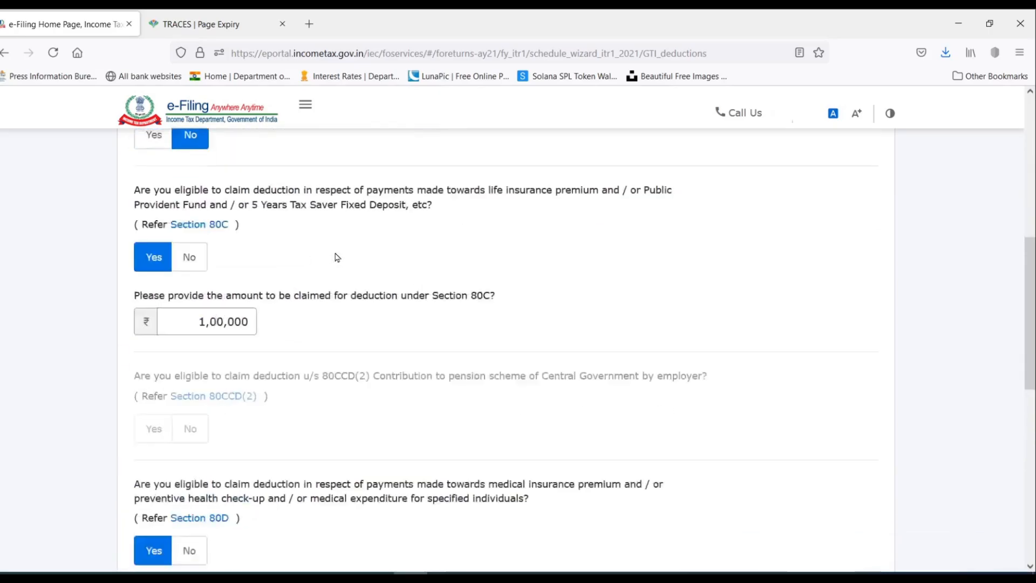
{"action": "scroll", "coordinate": [335, 254], "scroll_direction": "down", "scroll_amount": 8}
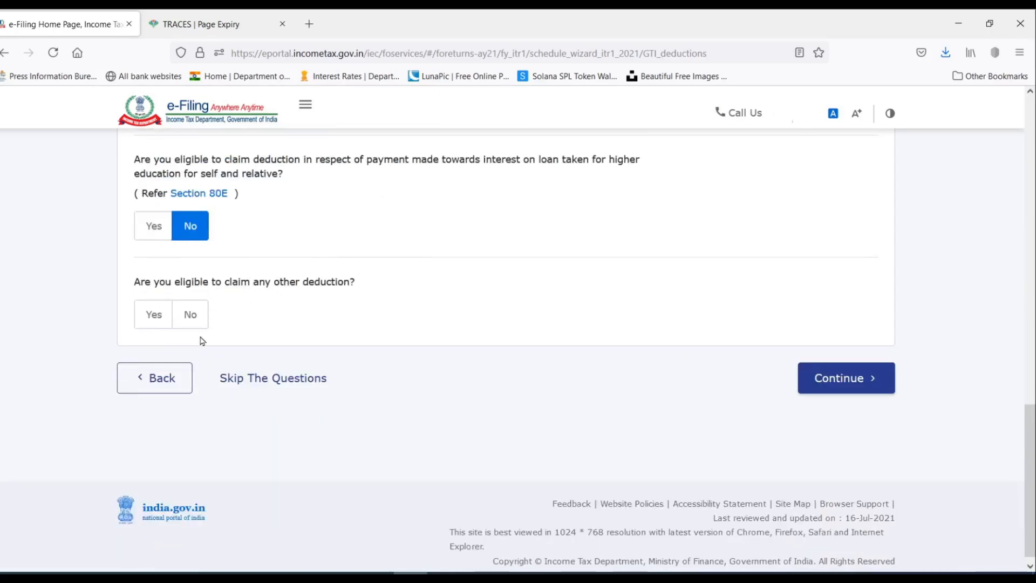
Answer Yes to other deductions and tick 80TTB senior-citizen interest, ready for its amount.
{"action": "left_click", "coordinate": [153, 314]}
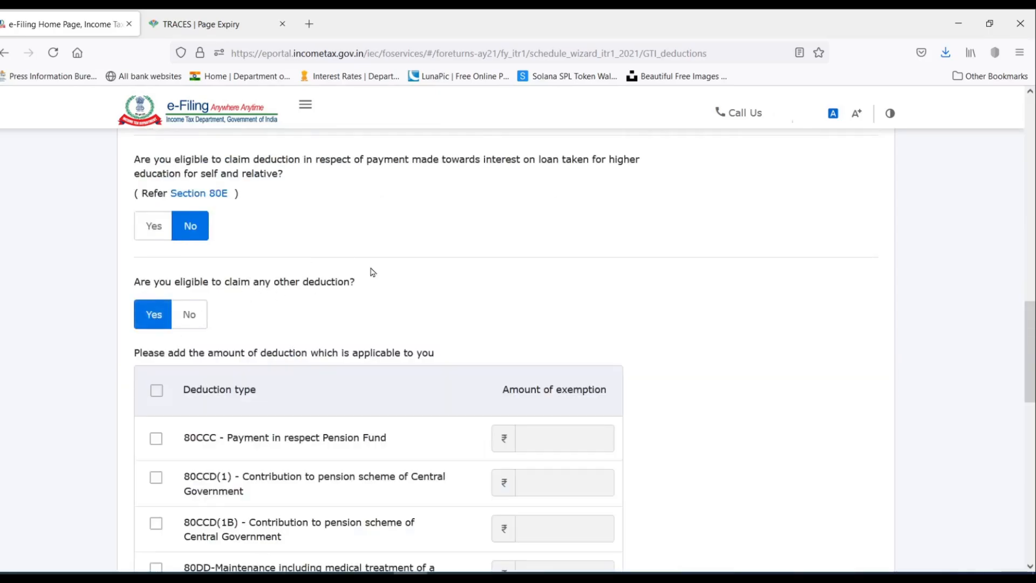
{"action": "scroll", "coordinate": [457, 236], "scroll_direction": "down", "scroll_amount": 10}
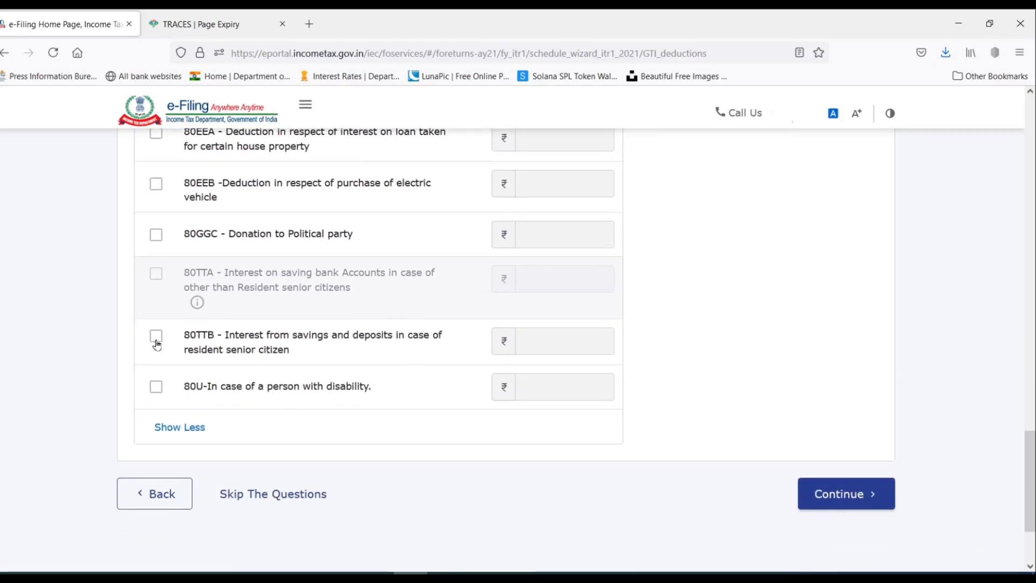
{"action": "left_click", "coordinate": [156, 339]}
{"action": "left_click", "coordinate": [534, 339]}
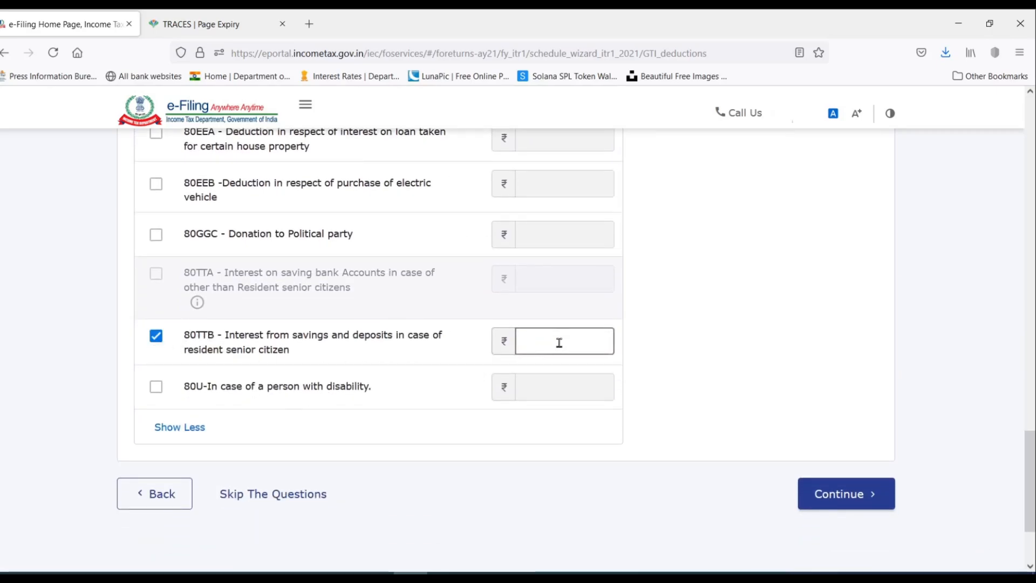
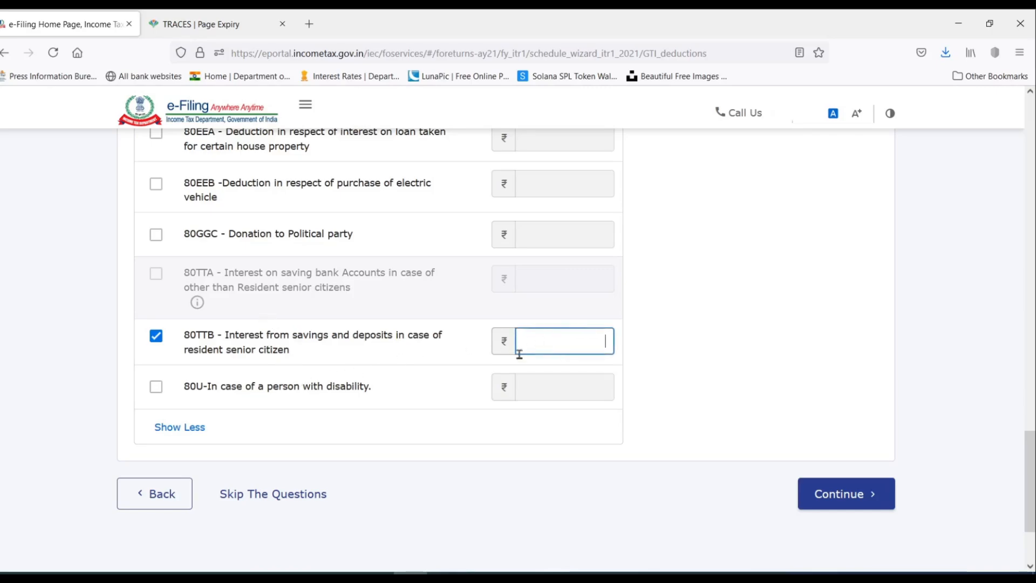
Enter Excel's 39,230 savings and FD interest total as the 80TTB deduction.
{"action": "scroll", "coordinate": [315, 354], "scroll_direction": "up", "scroll_amount": 2}
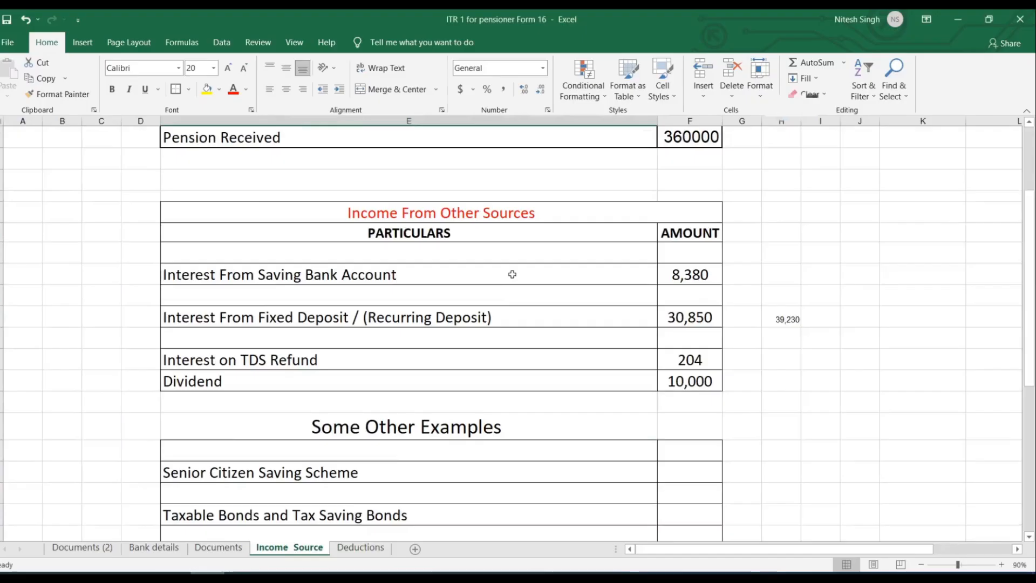
{"action": "left_click_drag", "start_coordinate": [278, 275], "coordinate": [695, 320]}
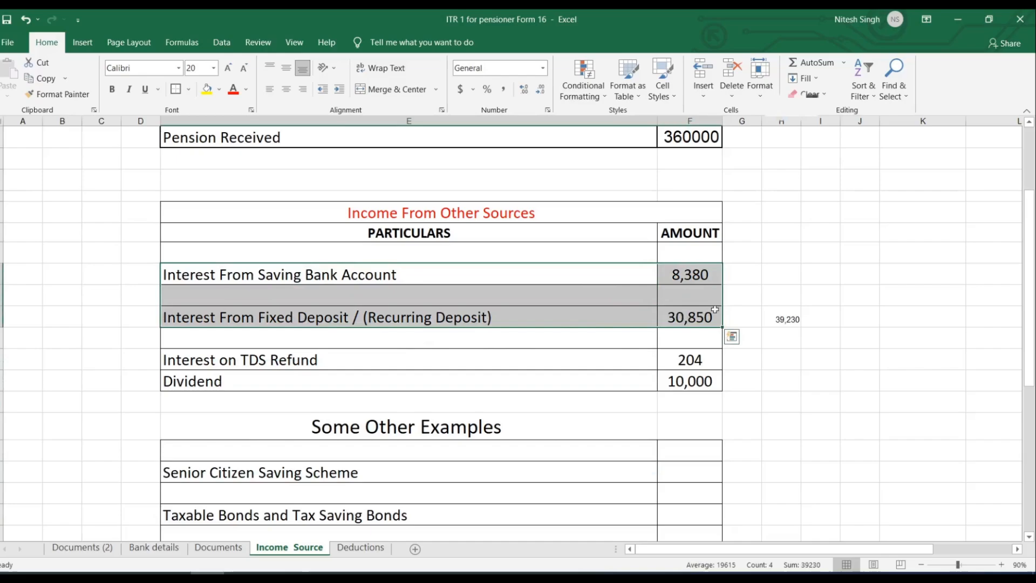
{"action": "left_click", "coordinate": [787, 320]}
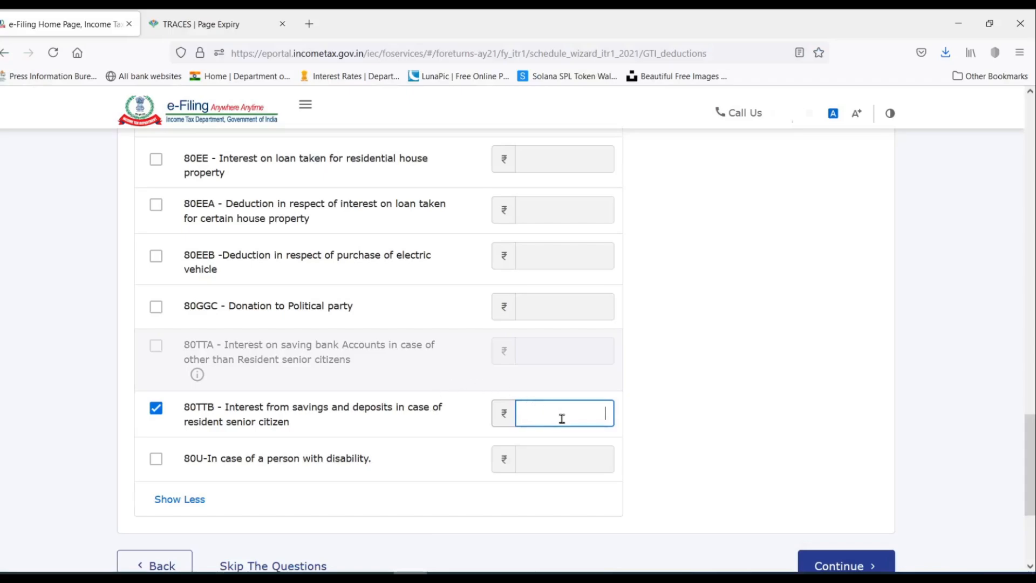
{"action": "type", "text": "39230"}
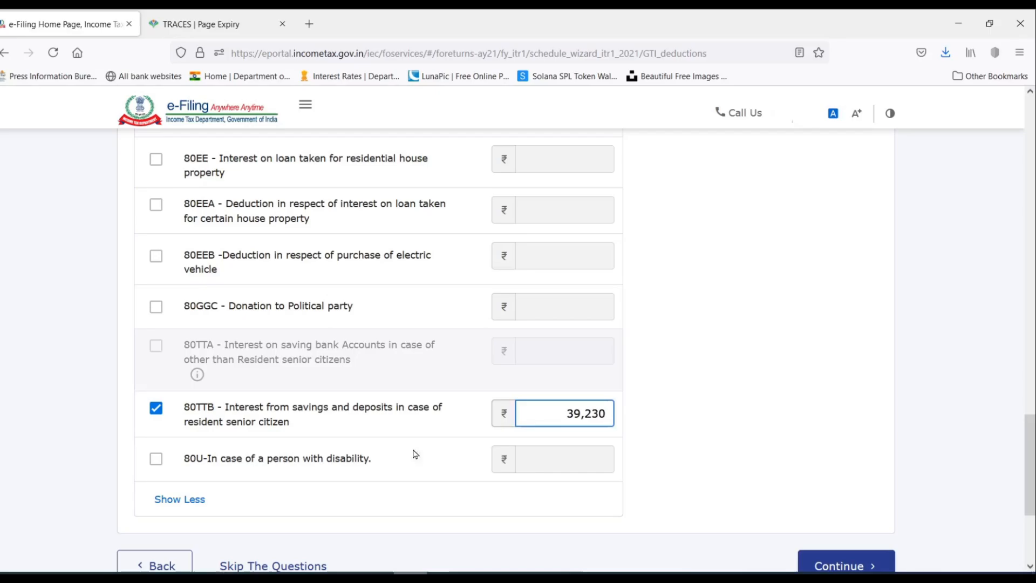
{"action": "left_click", "coordinate": [750, 391]}
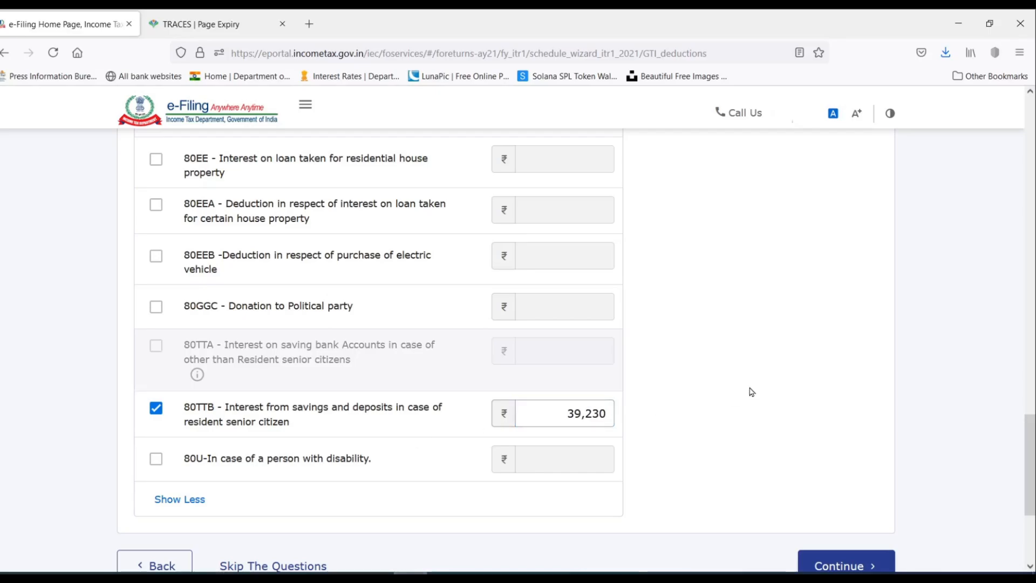
Continue to the Verify your deductions summary and open the 80D card for editing.
{"action": "scroll", "coordinate": [723, 254], "scroll_direction": "down", "scroll_amount": 3}
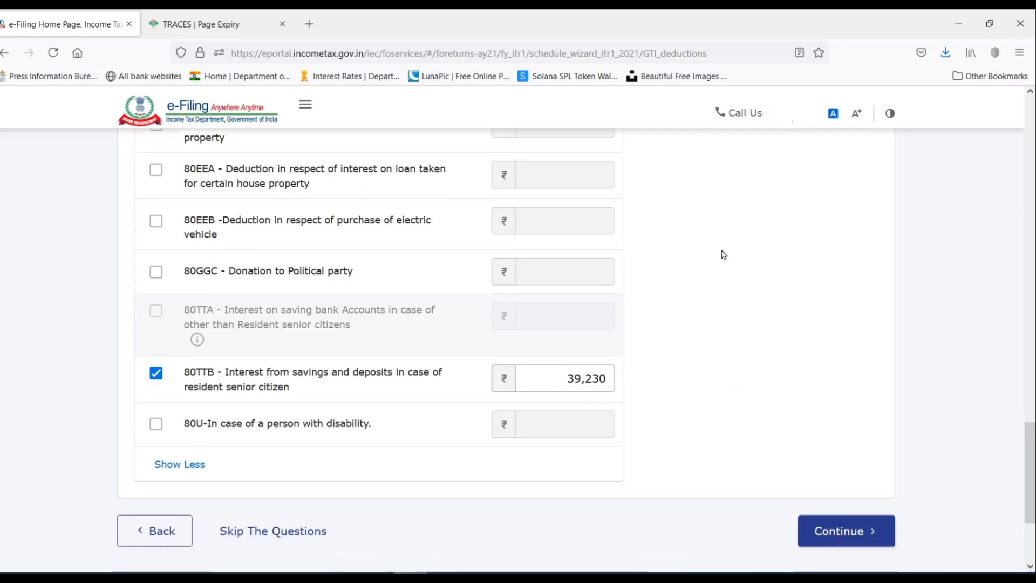
{"action": "scroll", "coordinate": [724, 254], "scroll_direction": "up", "scroll_amount": 6}
{"action": "scroll", "coordinate": [723, 254], "scroll_direction": "up", "scroll_amount": 8}
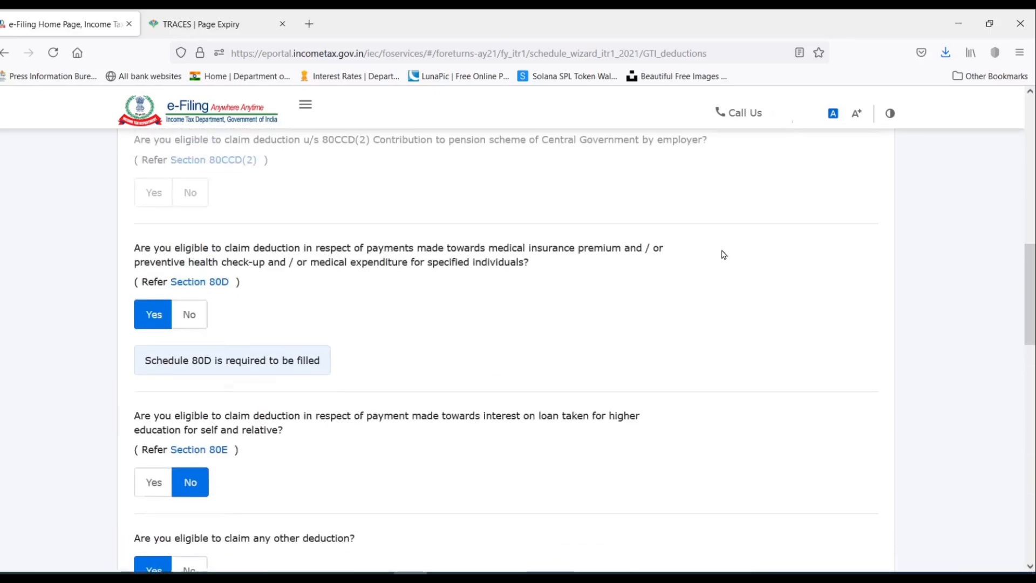
{"action": "scroll", "coordinate": [723, 254], "scroll_direction": "down", "scroll_amount": 14}
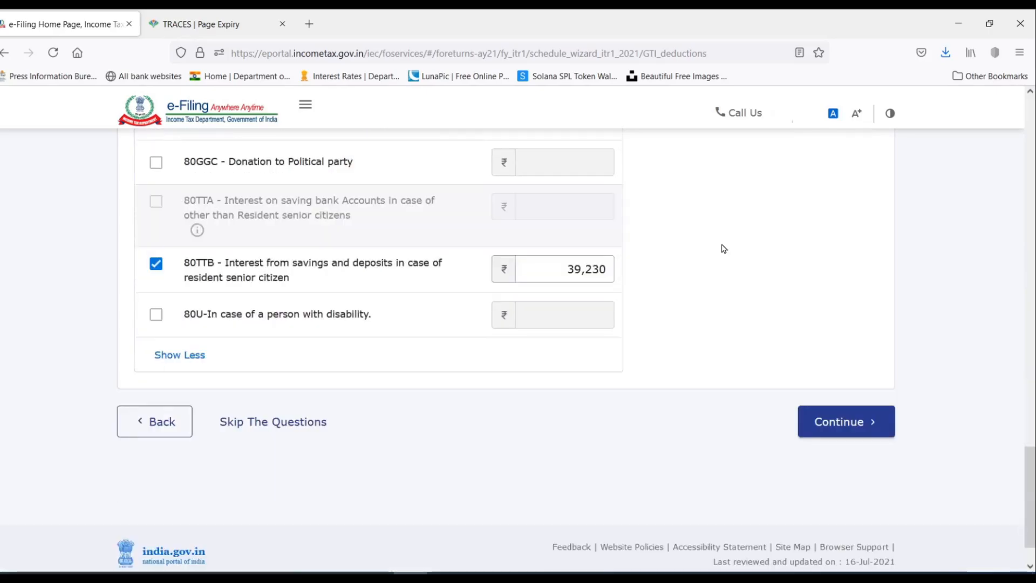
{"action": "left_click", "coordinate": [843, 421]}
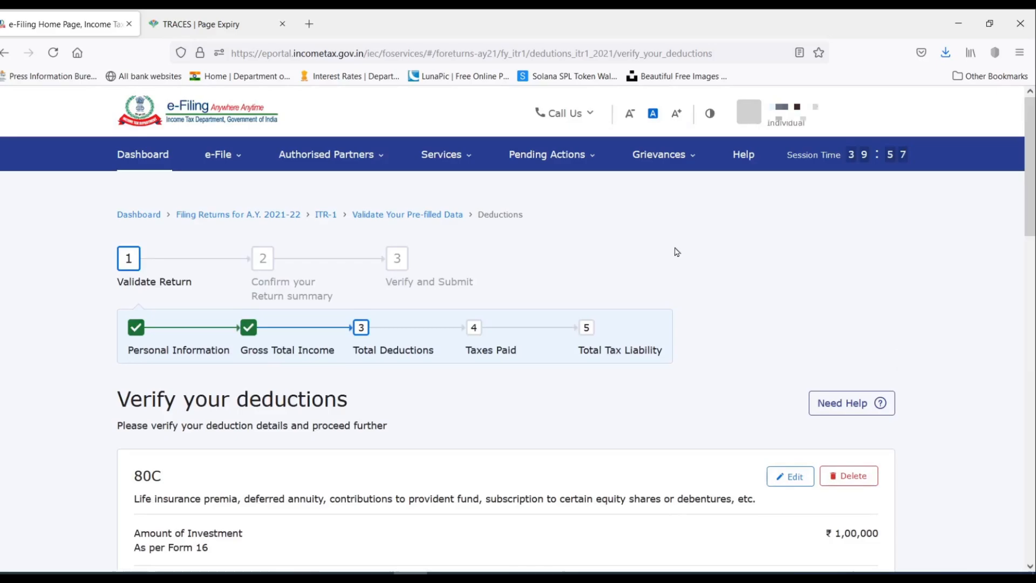
{"action": "scroll", "coordinate": [677, 252], "scroll_direction": "down", "scroll_amount": 5}
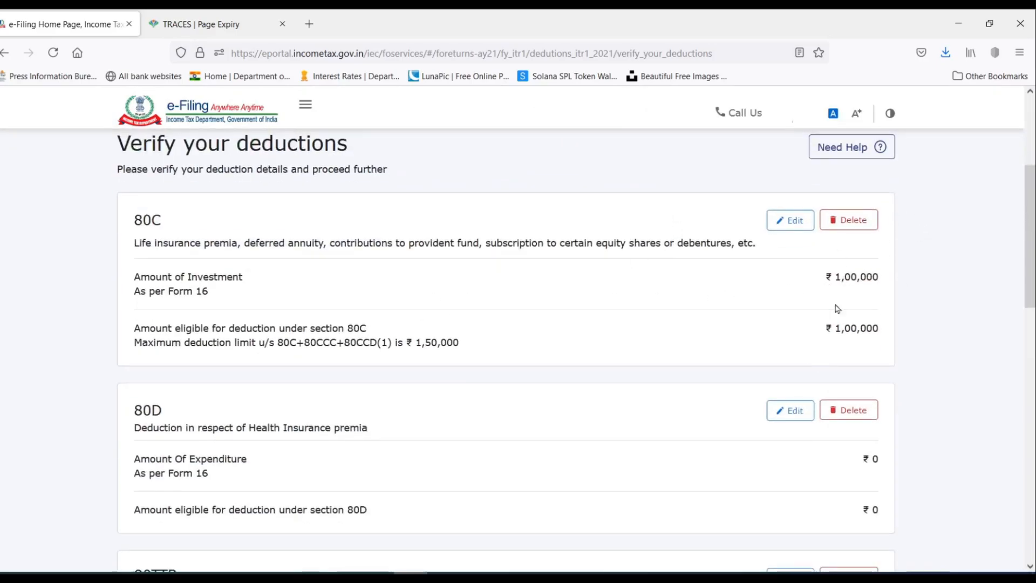
{"action": "scroll", "coordinate": [626, 268], "scroll_direction": "down", "scroll_amount": 3}
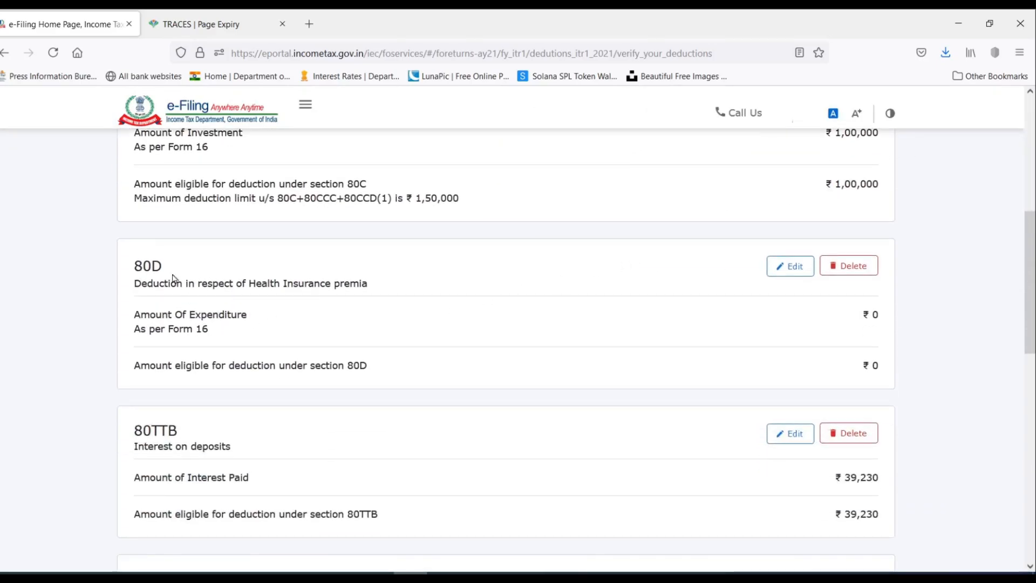
{"action": "left_click", "coordinate": [798, 268]}
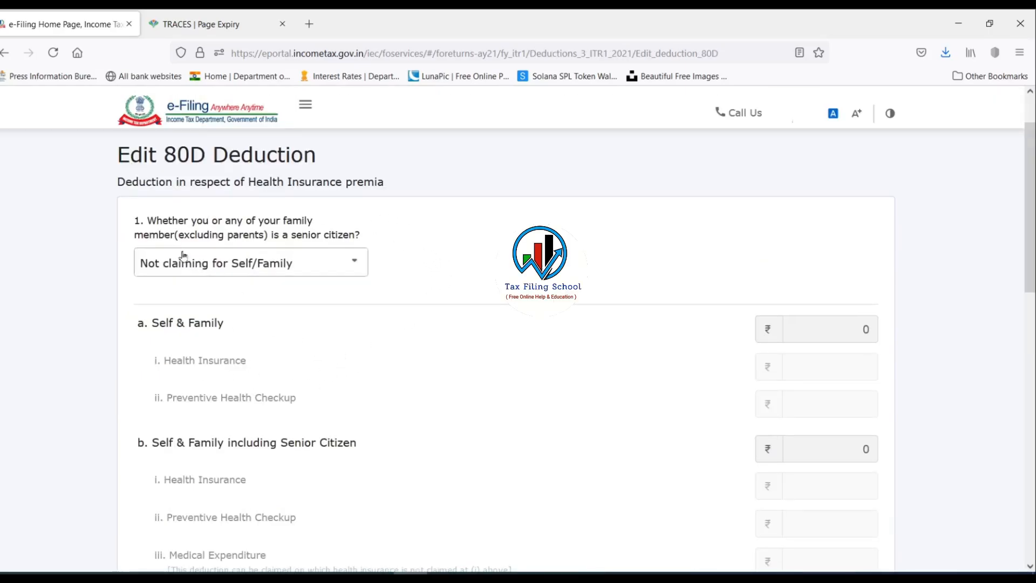
Mark self or family as senior citizen and enter 50,000 Medical Expenditure under 80D.
{"action": "left_click", "coordinate": [239, 273]}
{"action": "left_click", "coordinate": [235, 268]}
{"action": "left_click", "coordinate": [235, 268]}
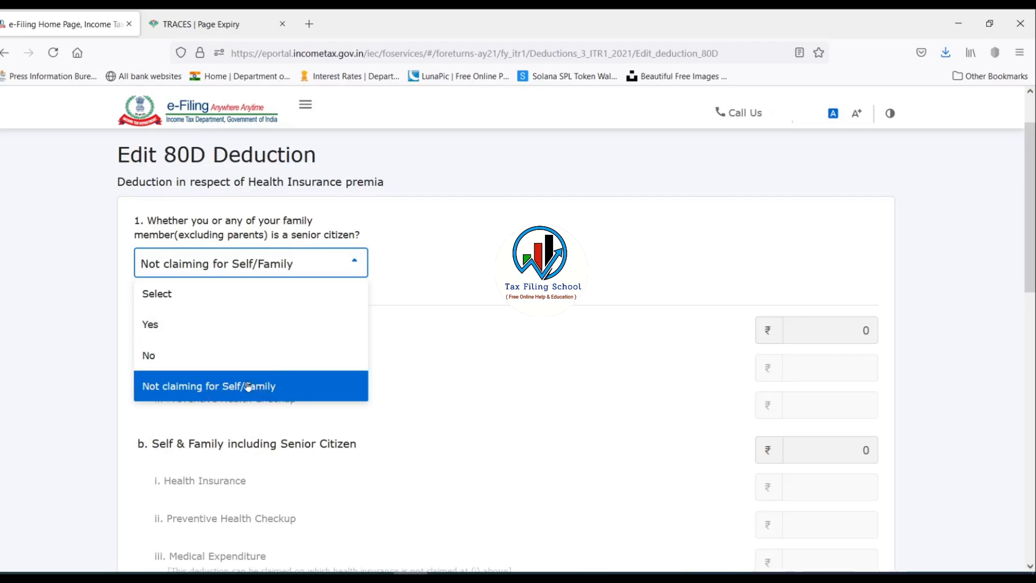
{"action": "left_click", "coordinate": [164, 328]}
{"action": "scroll", "coordinate": [647, 381], "scroll_direction": "down", "scroll_amount": 4}
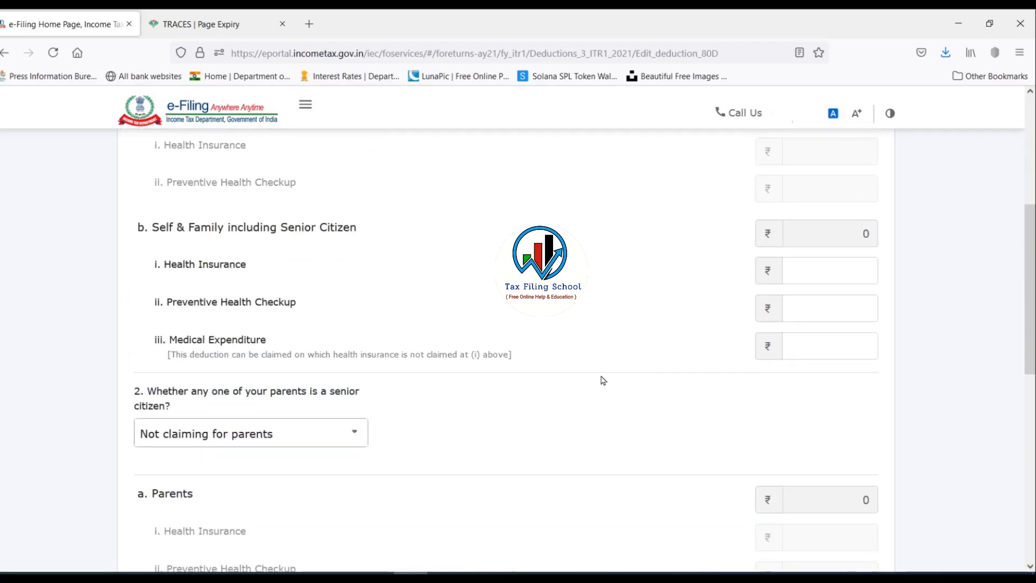
{"action": "left_click", "coordinate": [840, 275]}
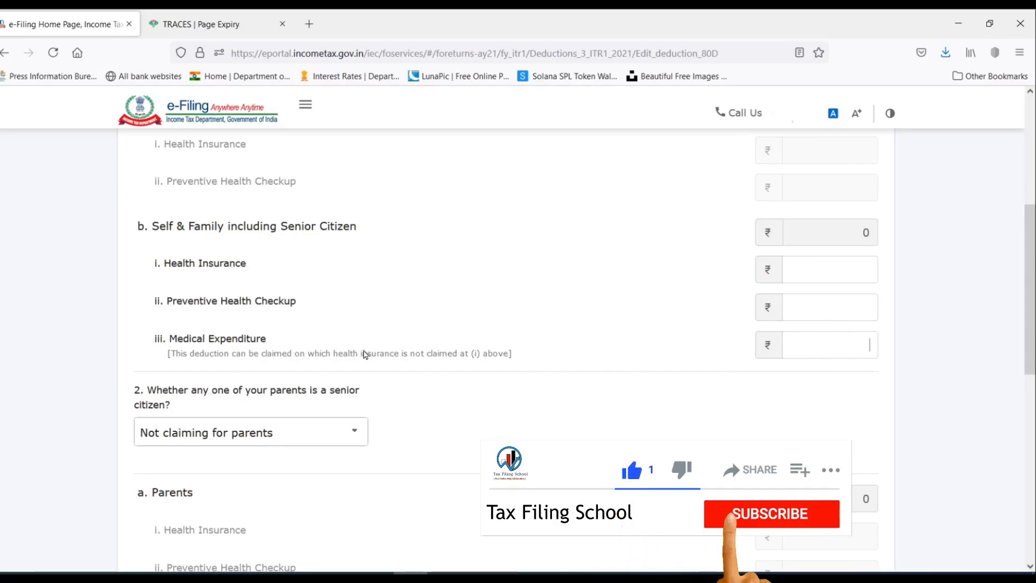
{"action": "left_click", "coordinate": [853, 343]}
{"action": "type", "text": "50000"}
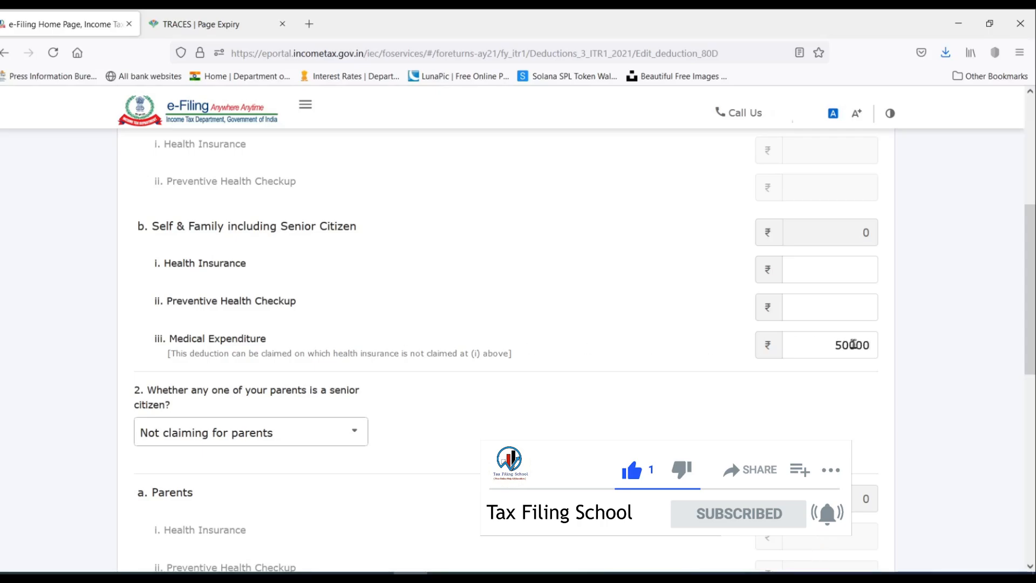
{"action": "left_click", "coordinate": [688, 344]}
Keep 'Not claiming for parents' and save the 80D deduction.
{"action": "scroll", "coordinate": [688, 344], "scroll_direction": "down", "scroll_amount": 3}
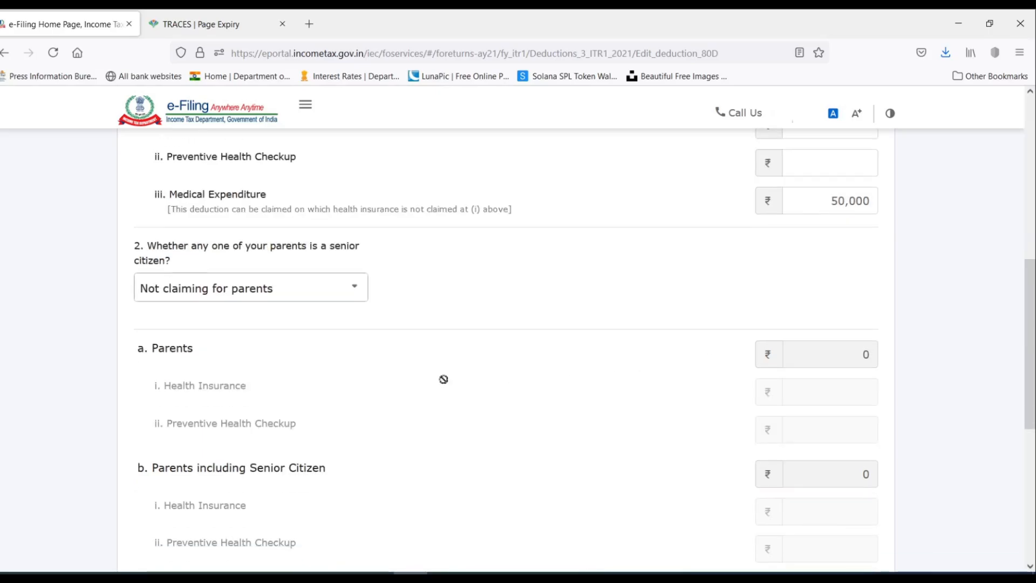
{"action": "left_click", "coordinate": [226, 290]}
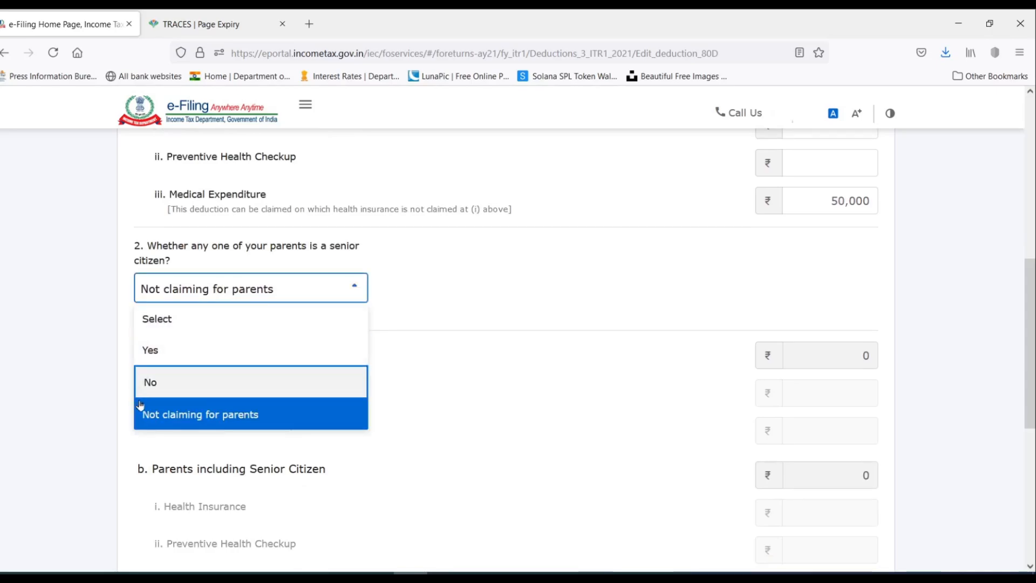
{"action": "left_click", "coordinate": [203, 414]}
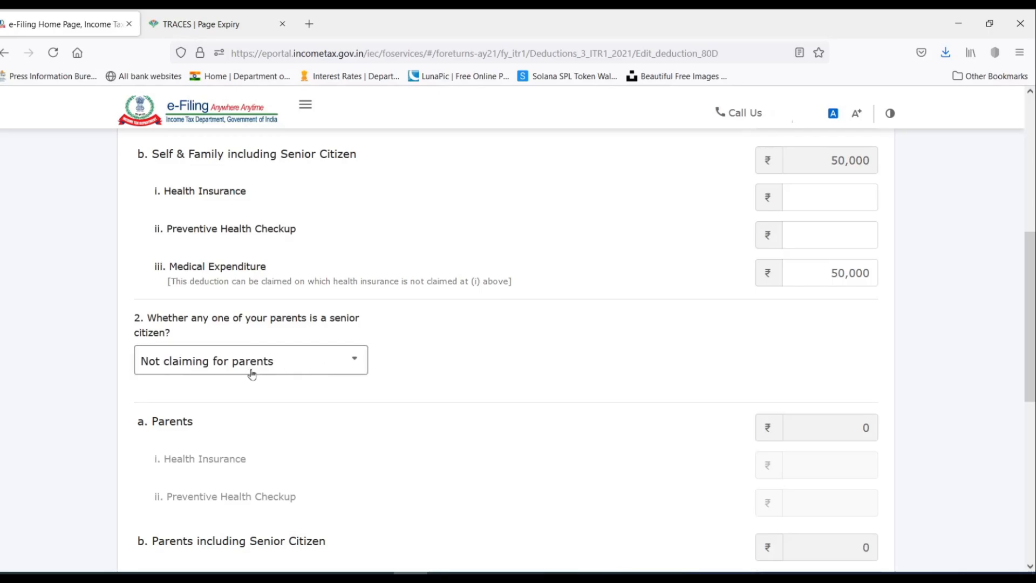
{"action": "scroll", "coordinate": [477, 308], "scroll_direction": "down", "scroll_amount": 6}
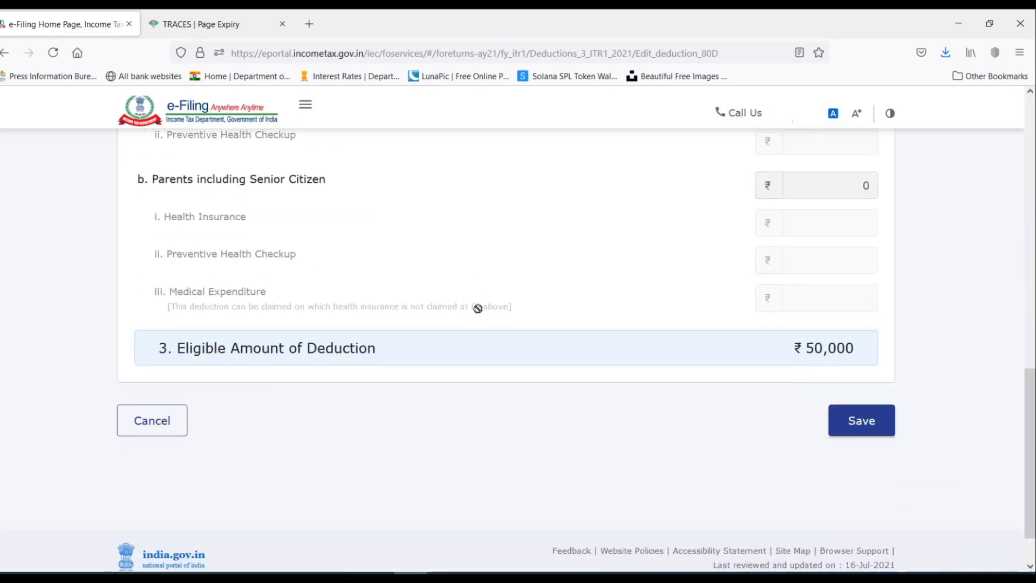
{"action": "left_click", "coordinate": [853, 426]}
Add the 80EE home loan interest deduction from the full list of deductions.
{"action": "scroll", "coordinate": [629, 270], "scroll_direction": "down", "scroll_amount": 3}
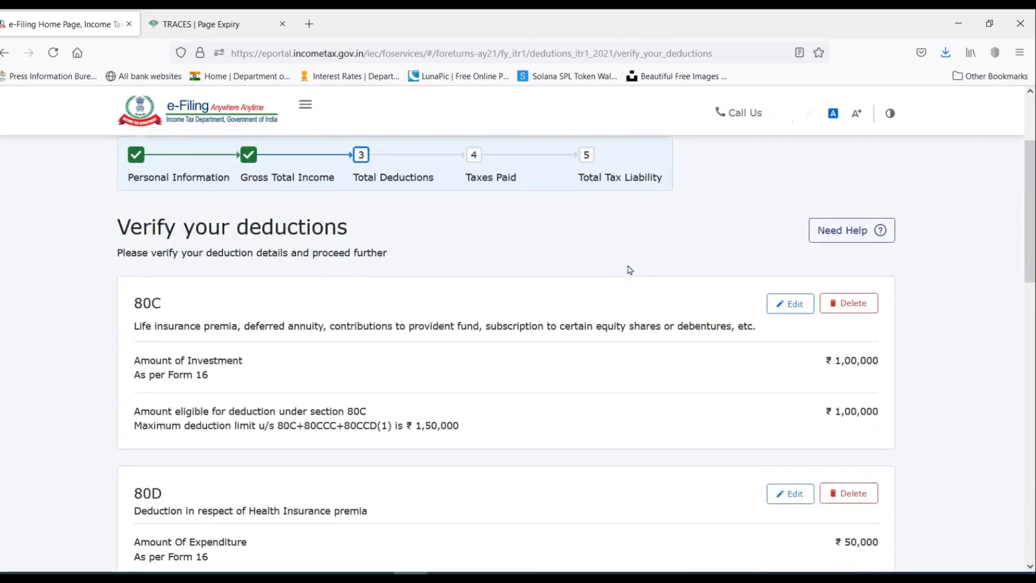
{"action": "scroll", "coordinate": [628, 270], "scroll_direction": "down", "scroll_amount": 5}
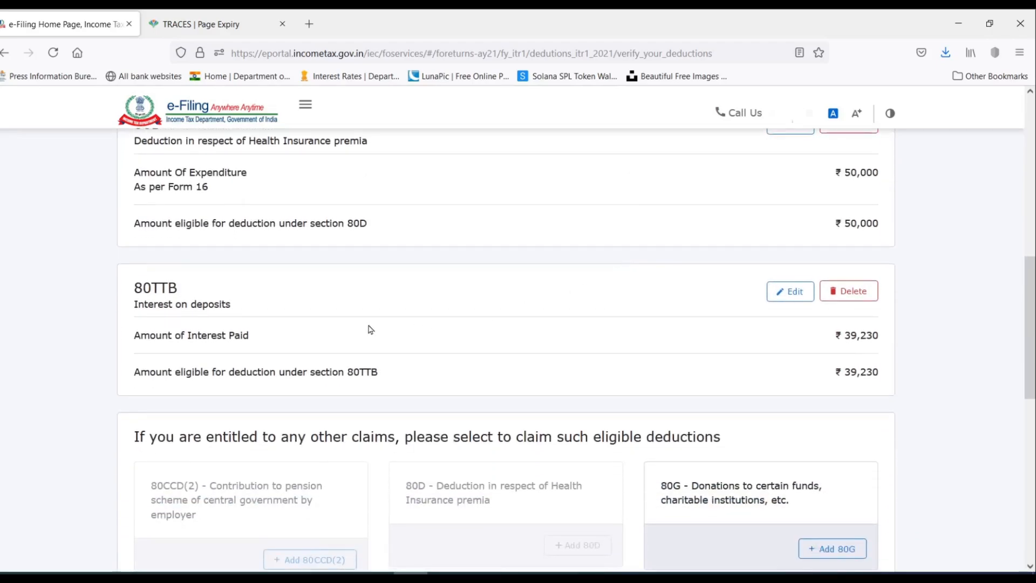
{"action": "scroll", "coordinate": [690, 289], "scroll_direction": "down", "scroll_amount": 3}
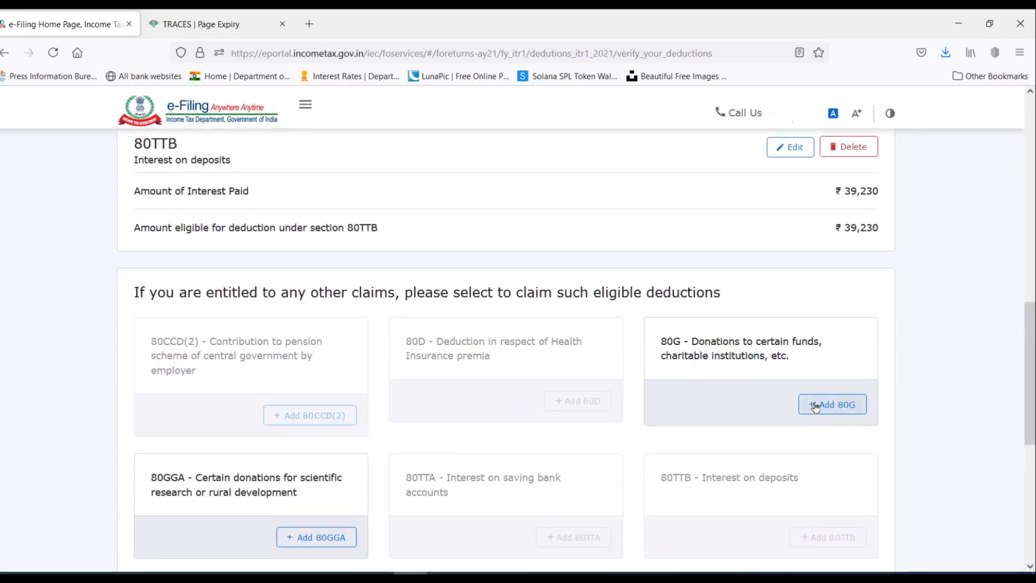
{"action": "scroll", "coordinate": [802, 266], "scroll_direction": "down", "scroll_amount": 3}
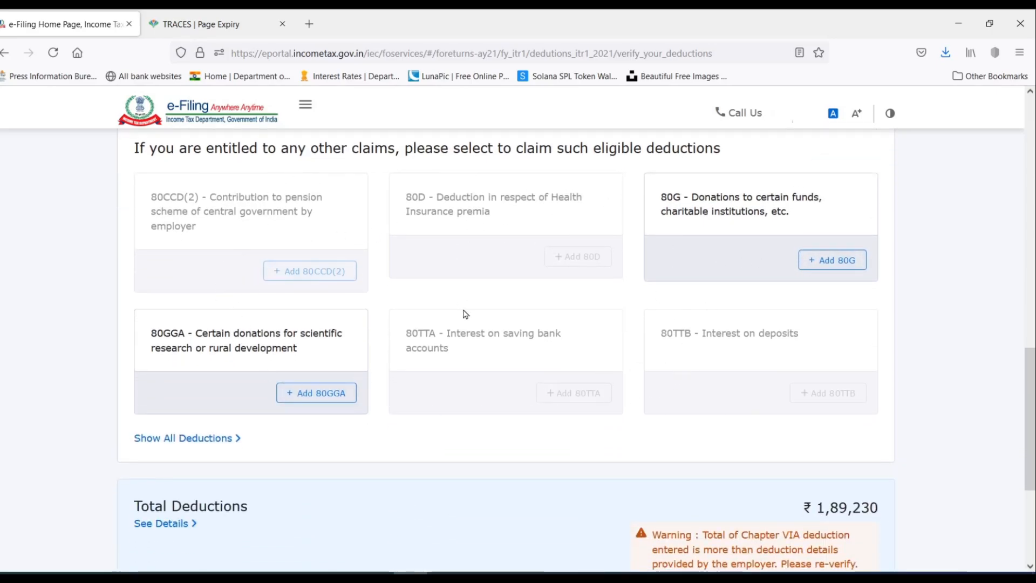
{"action": "scroll", "coordinate": [227, 317], "scroll_direction": "down", "scroll_amount": 3}
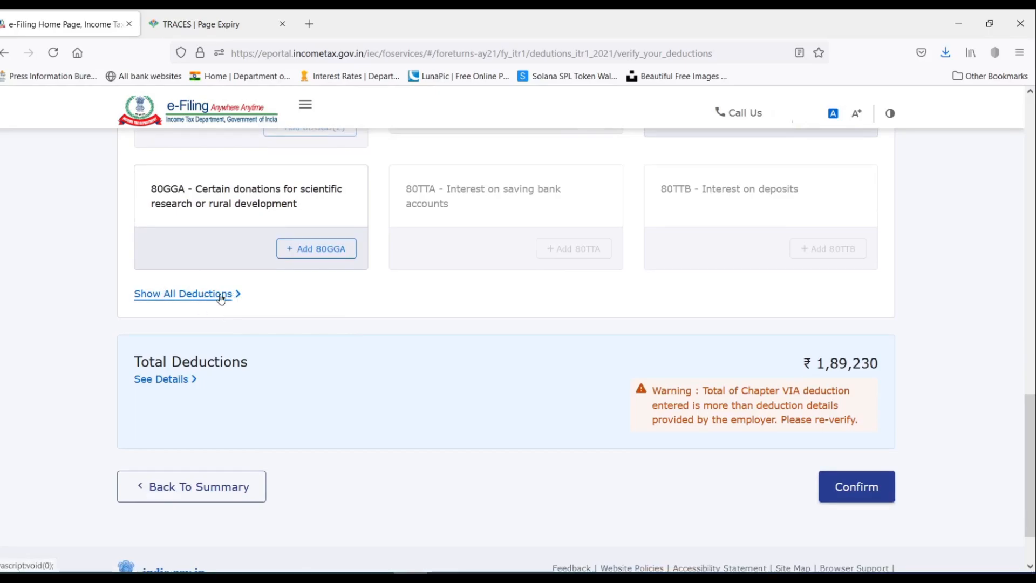
{"action": "left_click", "coordinate": [217, 296]}
{"action": "scroll", "coordinate": [414, 256], "scroll_direction": "down", "scroll_amount": 3}
{"action": "scroll", "coordinate": [416, 259], "scroll_direction": "down", "scroll_amount": 4}
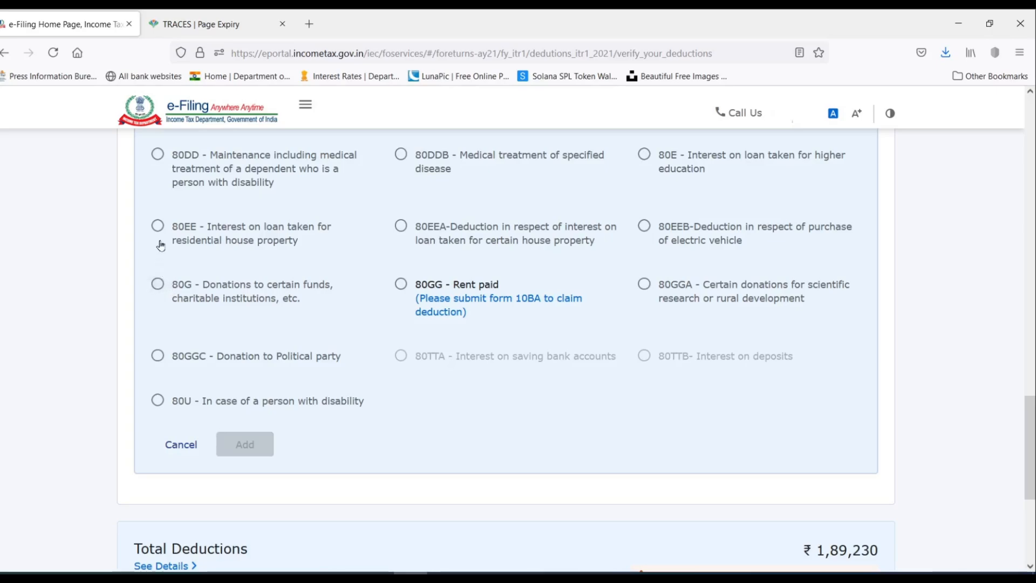
{"action": "left_click", "coordinate": [158, 228]}
{"action": "left_click", "coordinate": [247, 445]}
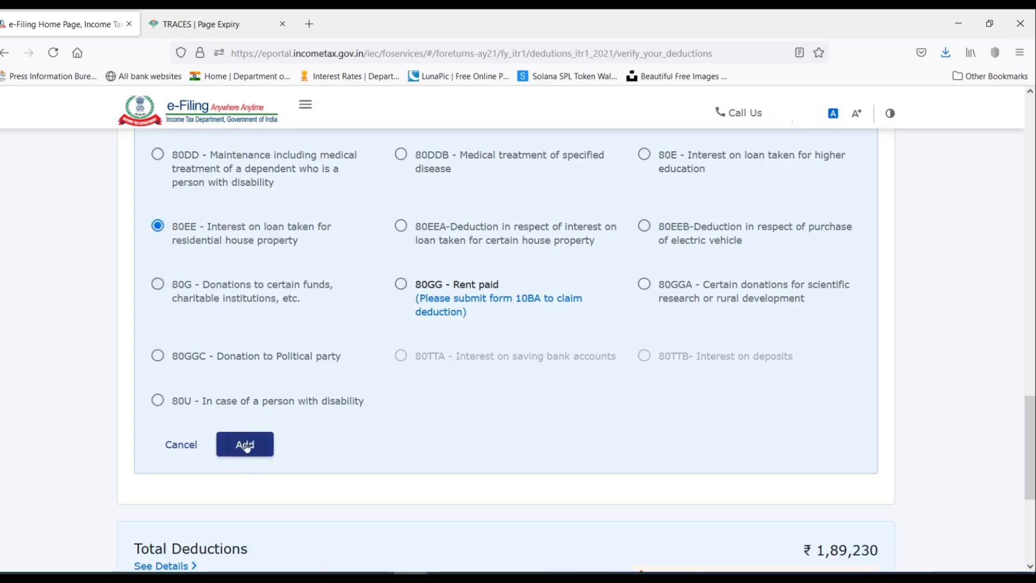
Open the Add 80G donation form from the 80G card.
{"action": "scroll", "coordinate": [384, 407], "scroll_direction": "up", "scroll_amount": 3}
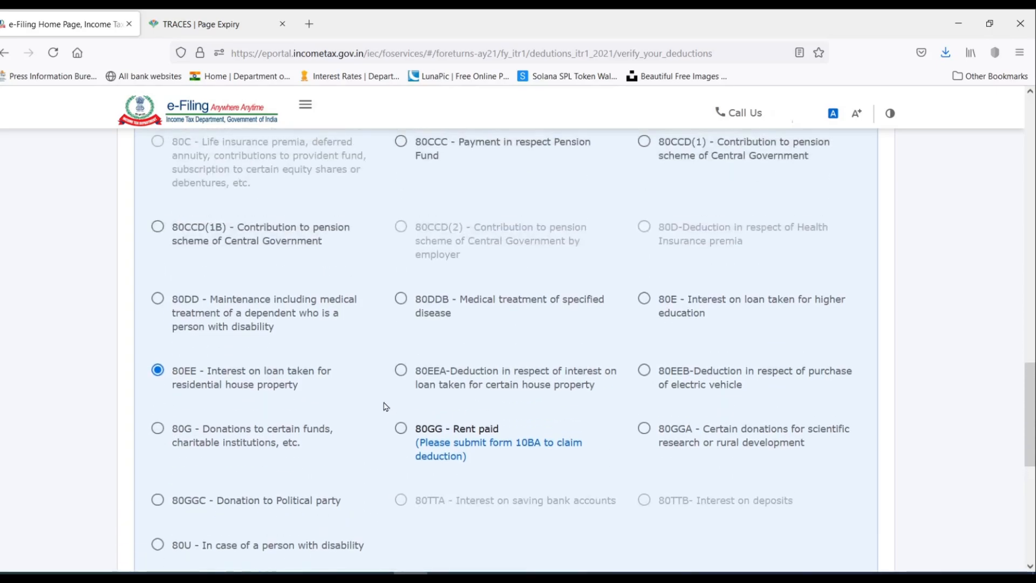
{"action": "scroll", "coordinate": [456, 305], "scroll_direction": "up", "scroll_amount": 10}
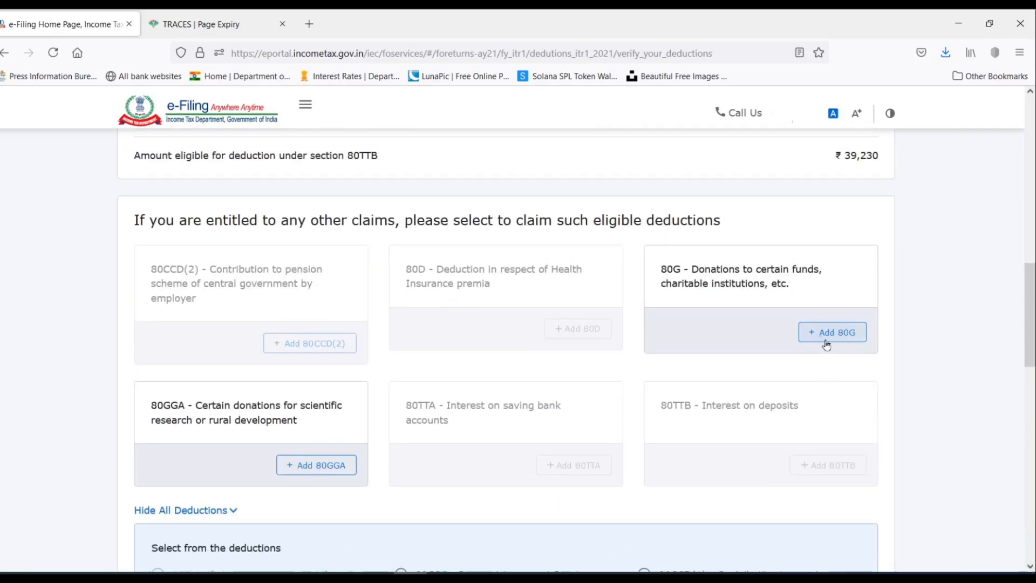
{"action": "left_click", "coordinate": [834, 333]}
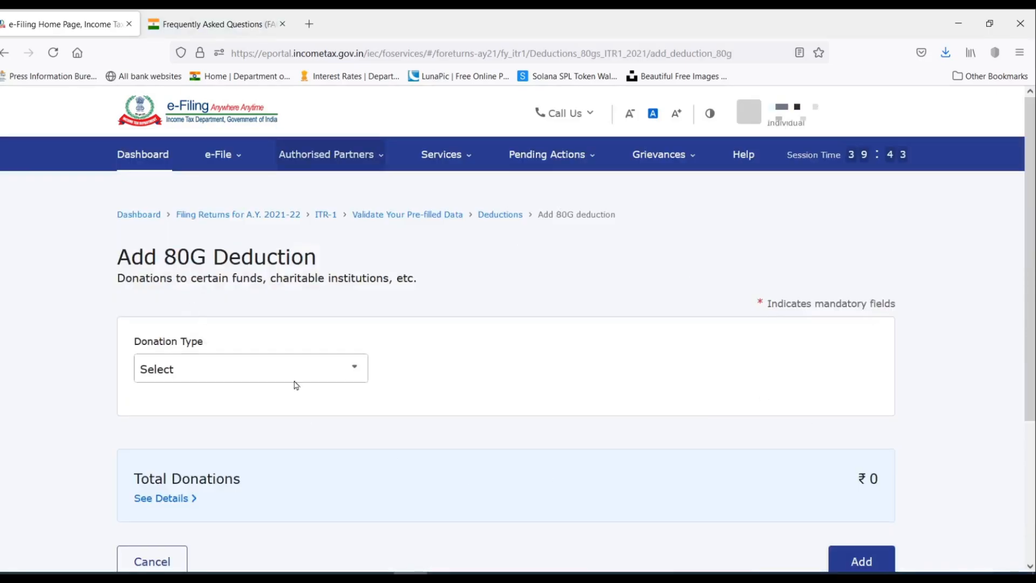
Choose the 100% deduction without qualifying limit donation type.
{"action": "left_click", "coordinate": [253, 373]}
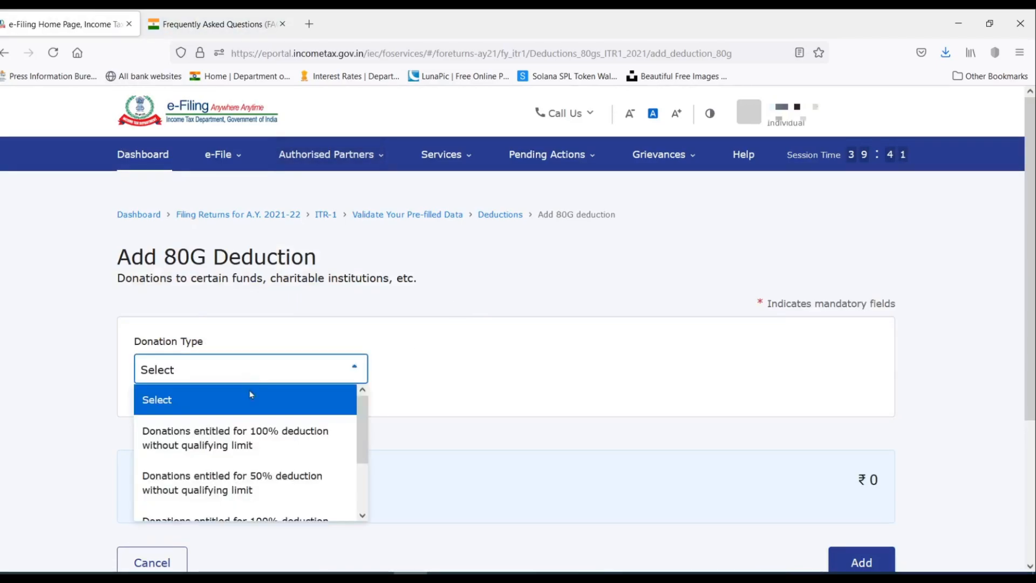
{"action": "scroll", "coordinate": [250, 445], "scroll_direction": "down", "scroll_amount": 2}
{"action": "scroll", "coordinate": [250, 445], "scroll_direction": "up", "scroll_amount": 2}
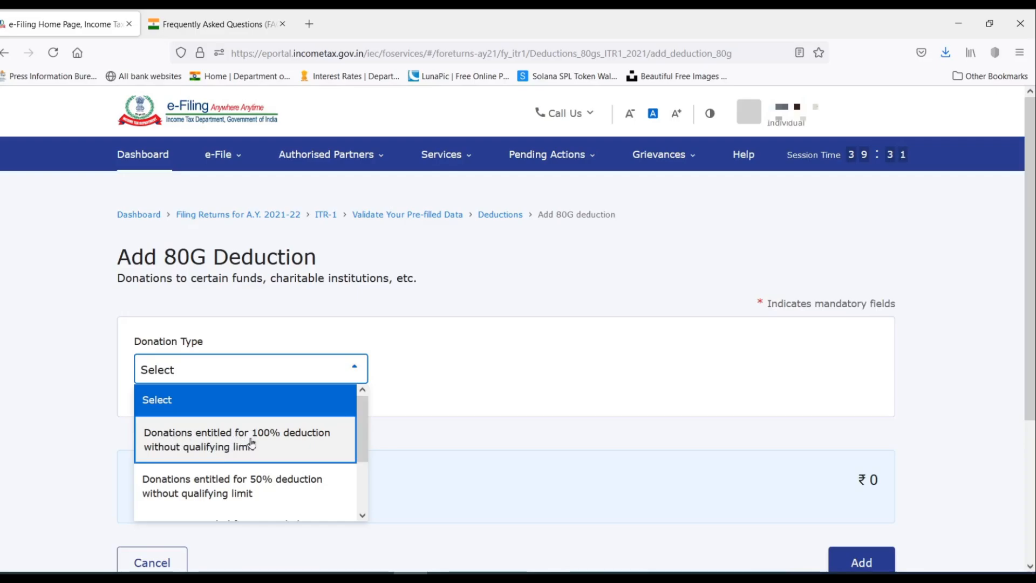
{"action": "left_click", "coordinate": [227, 438]}
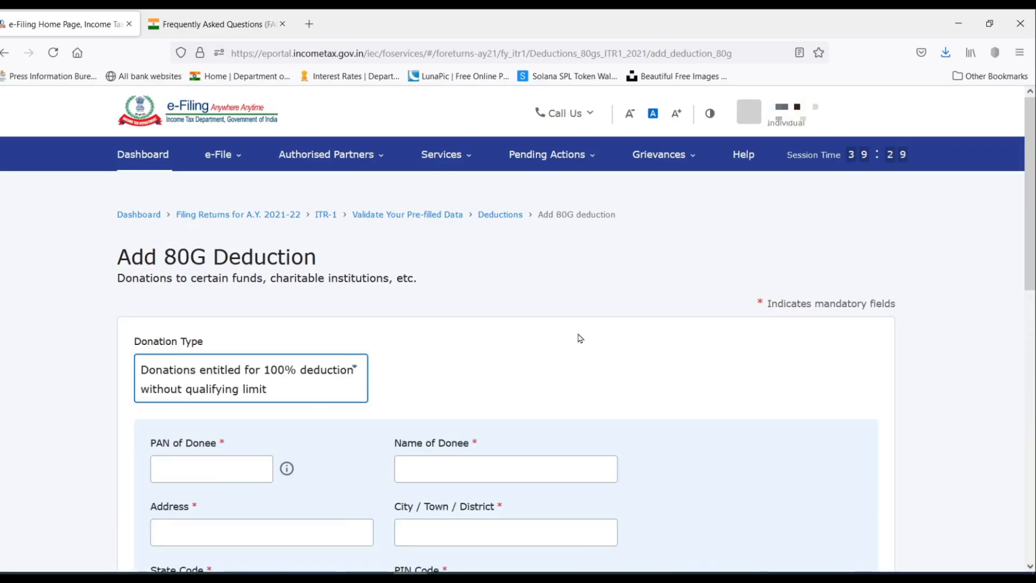
{"action": "scroll", "coordinate": [580, 339], "scroll_direction": "down", "scroll_amount": 3}
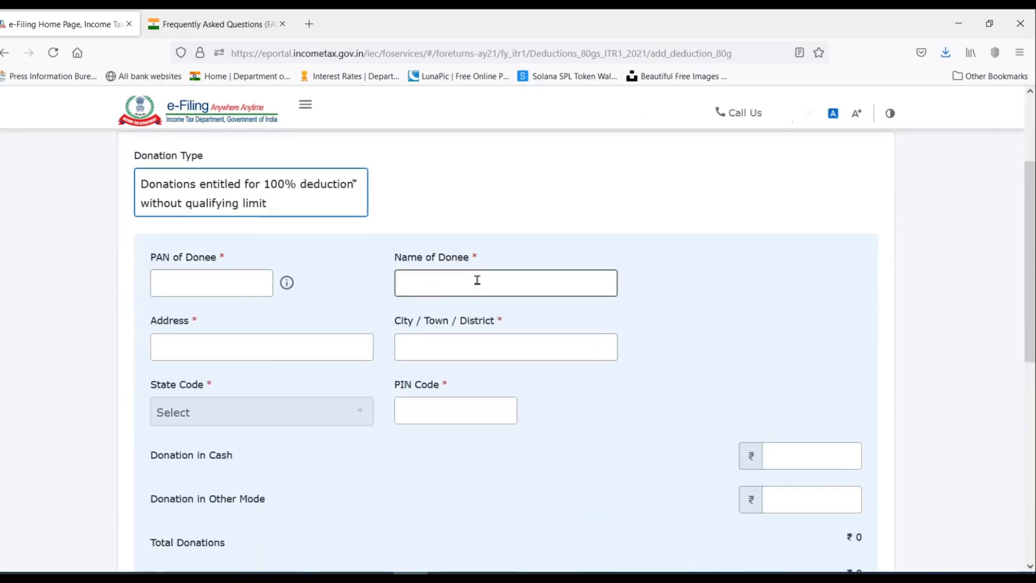
{"action": "scroll", "coordinate": [466, 392], "scroll_direction": "down", "scroll_amount": 1}
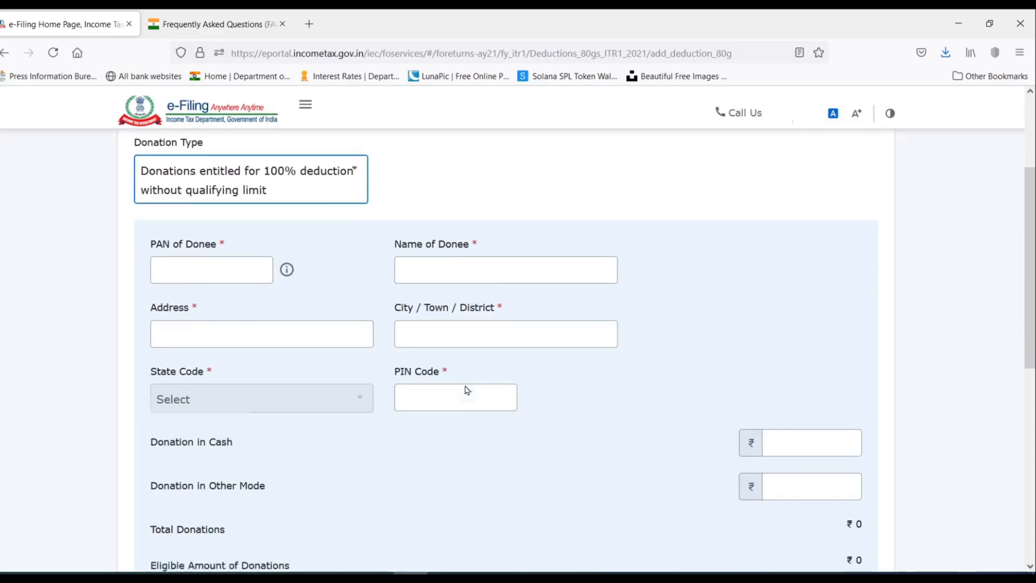
{"action": "scroll", "coordinate": [467, 390], "scroll_direction": "down", "scroll_amount": 1}
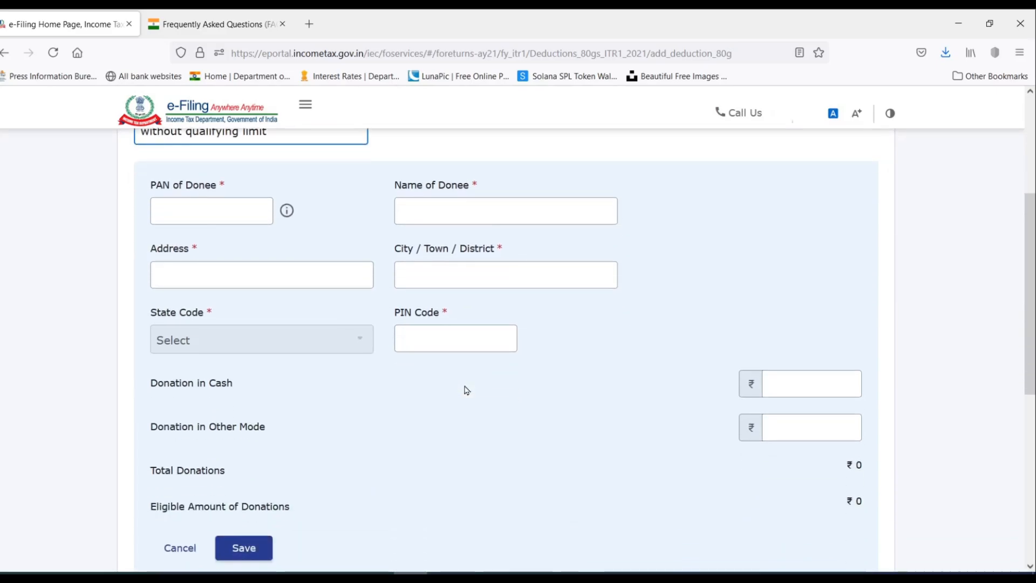
Fill in PM CARES FUND donee details and ₹1,000 as Donation in Other Mode.
{"action": "left_click", "coordinate": [814, 385]}
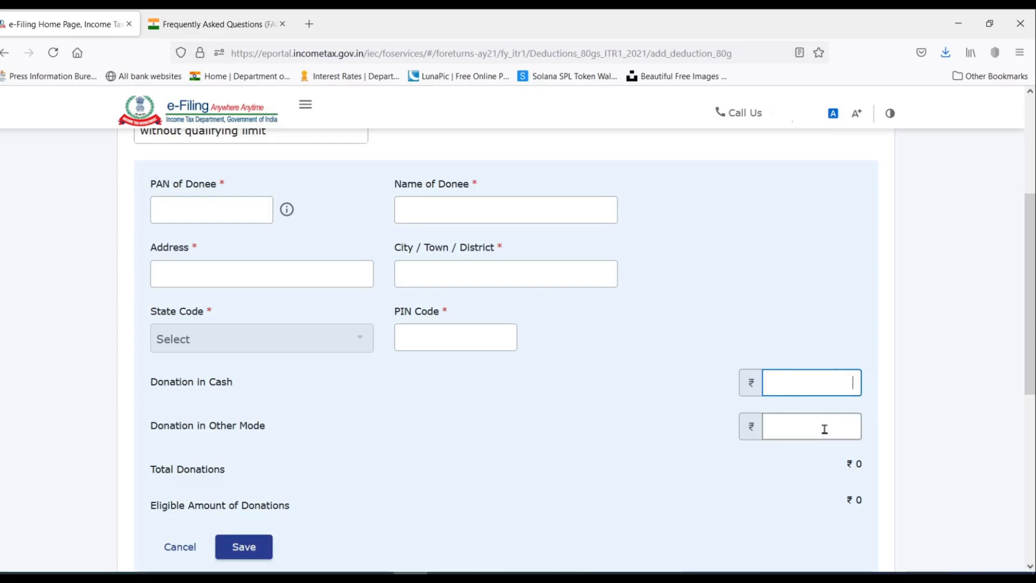
{"action": "left_click", "coordinate": [845, 429]}
{"action": "scroll", "coordinate": [441, 361], "scroll_direction": "up", "scroll_amount": 1}
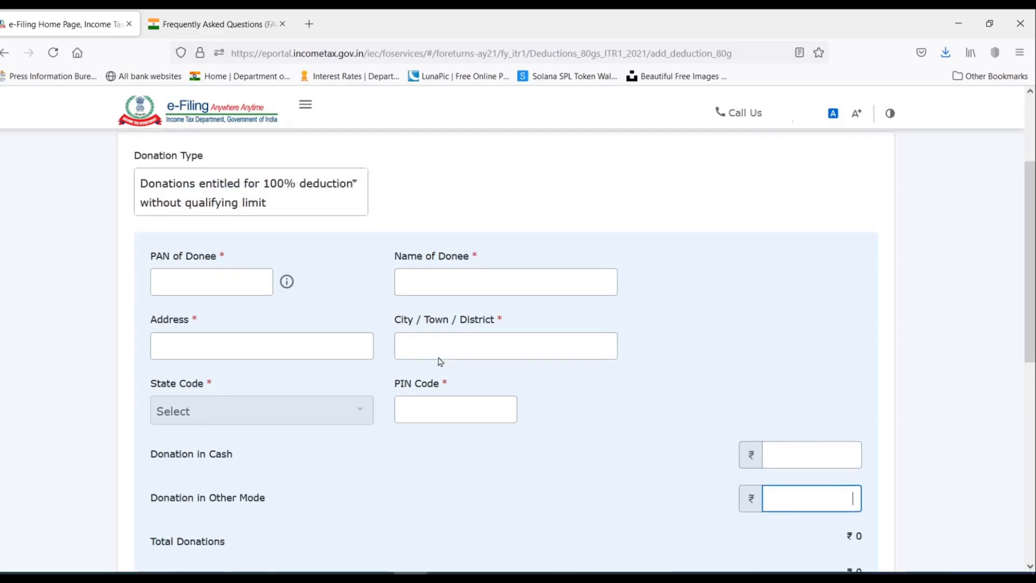
{"action": "left_click", "coordinate": [452, 276]}
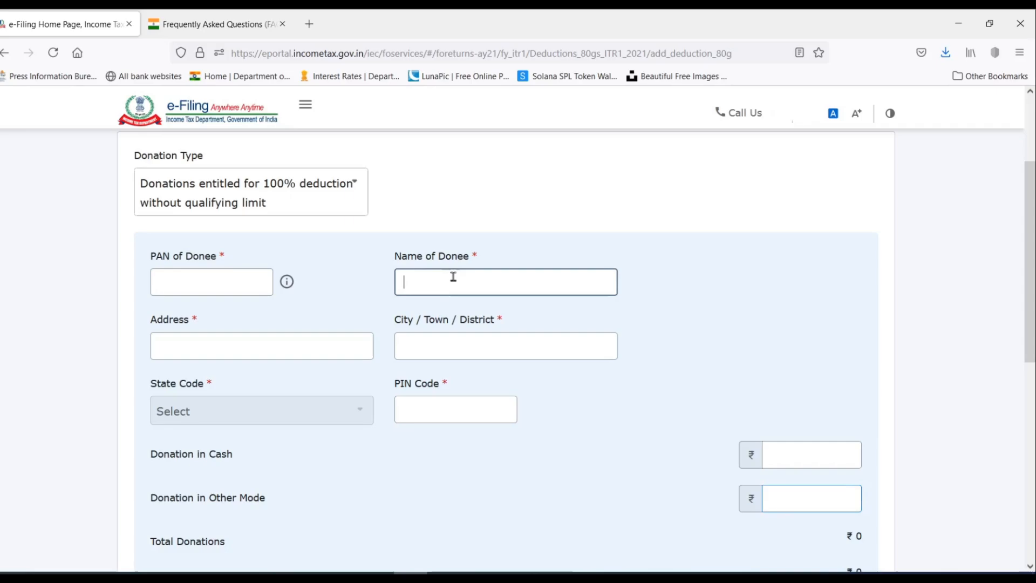
{"action": "scroll", "coordinate": [492, 374], "scroll_direction": "down", "scroll_amount": 1}
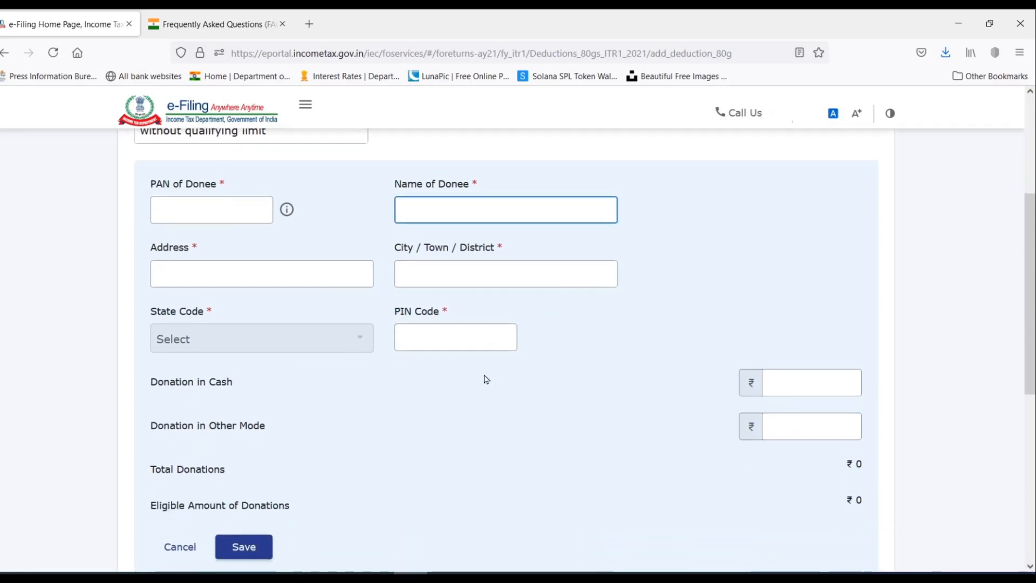
{"action": "left_click", "coordinate": [825, 423]}
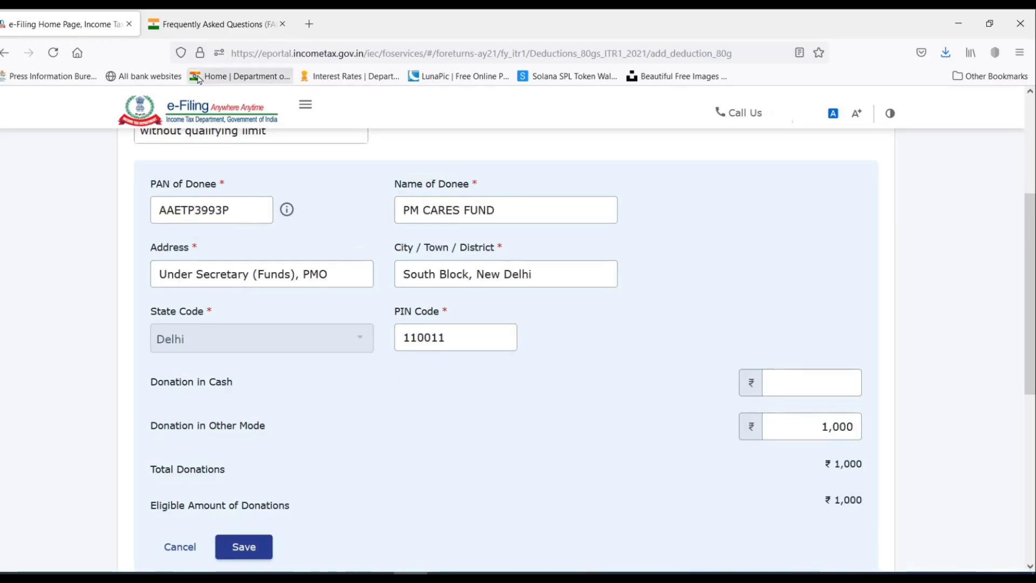
{"action": "left_click", "coordinate": [220, 25]}
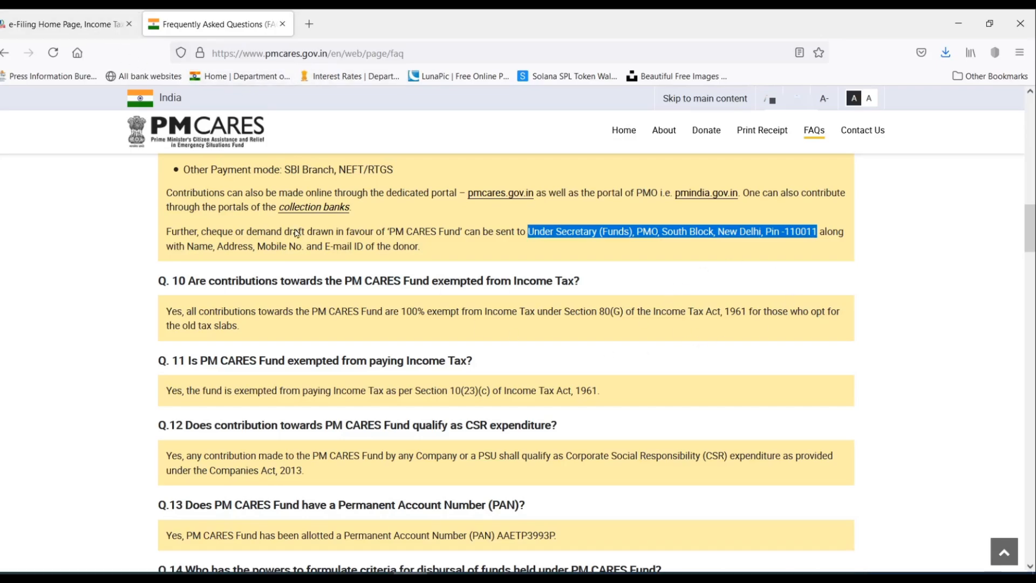
{"action": "left_click", "coordinate": [70, 25]}
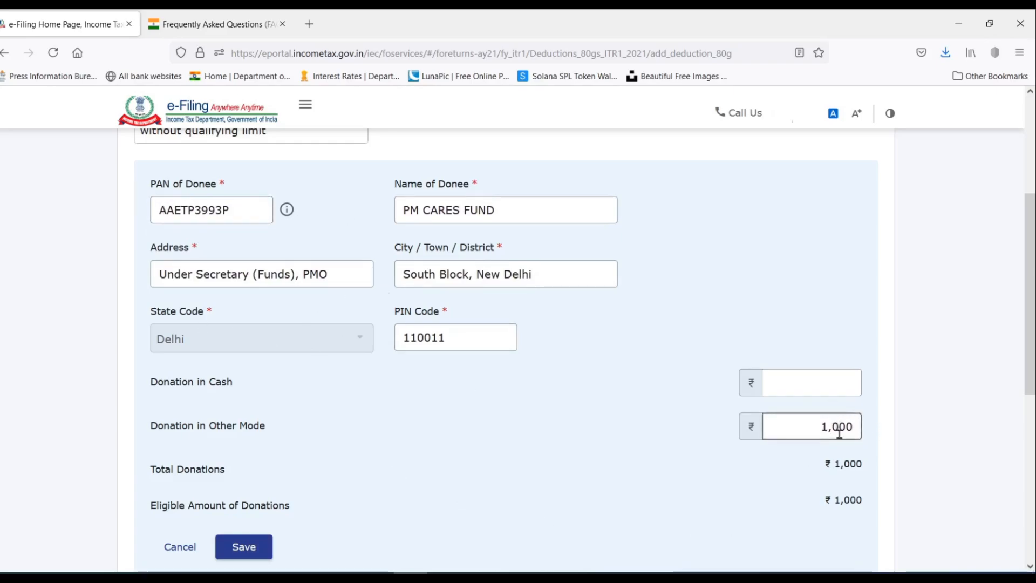
Save the ₹1,000 PM CARES FUND donation entry.
{"action": "scroll", "coordinate": [431, 480], "scroll_direction": "down", "scroll_amount": 2}
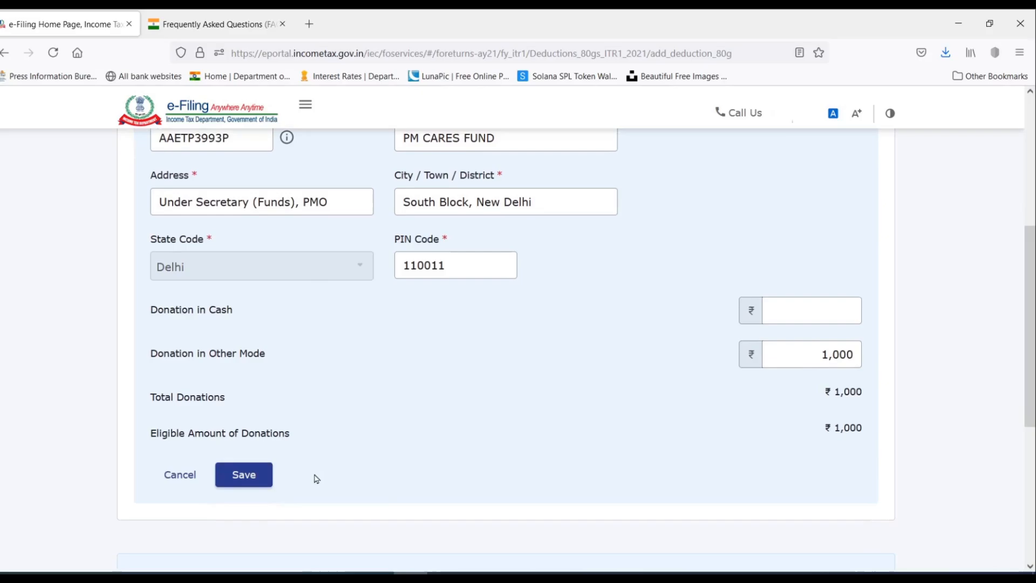
{"action": "left_click", "coordinate": [233, 484]}
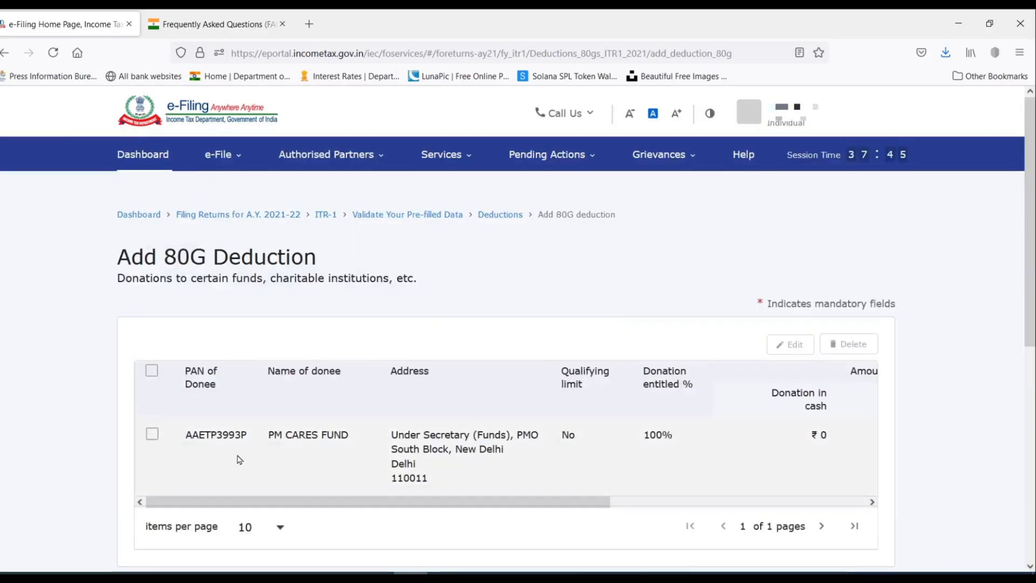
{"action": "left_click_drag", "start_coordinate": [596, 503], "coordinate": [724, 453]}
{"action": "scroll", "coordinate": [753, 364], "scroll_direction": "down", "scroll_amount": 3}
{"action": "scroll", "coordinate": [805, 420], "scroll_direction": "down", "scroll_amount": 2}
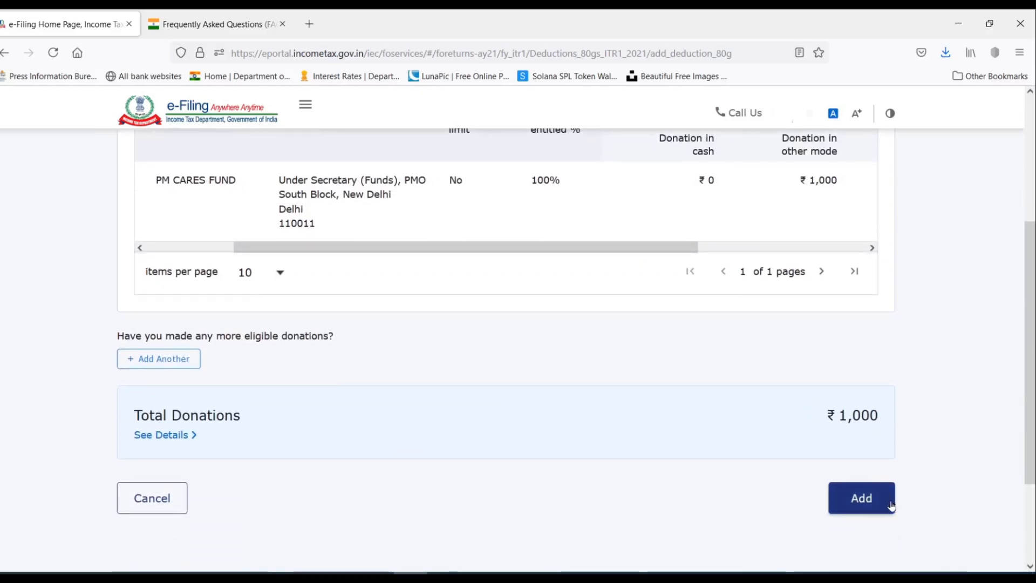
Add the 80G donation and review the 80C, 80G, 80D and 80TTB cards.
{"action": "left_click", "coordinate": [866, 499]}
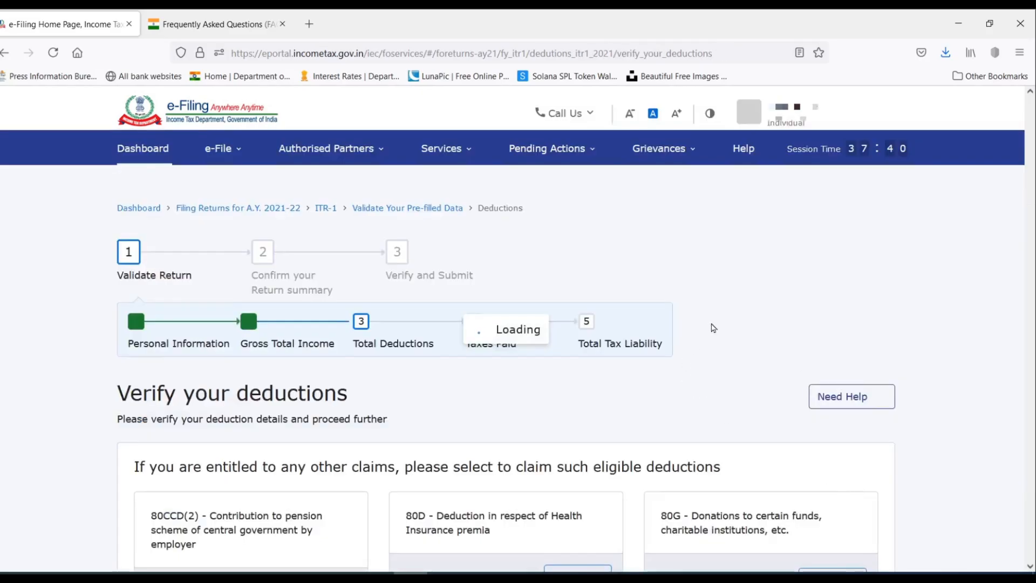
{"action": "scroll", "coordinate": [713, 327], "scroll_direction": "down", "scroll_amount": 5}
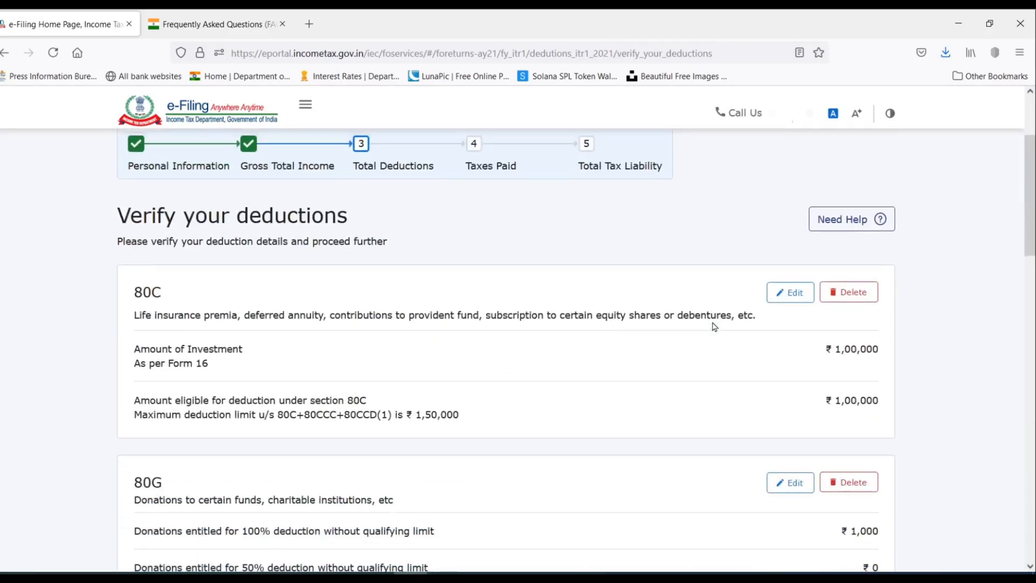
{"action": "scroll", "coordinate": [713, 326], "scroll_direction": "down", "scroll_amount": 2}
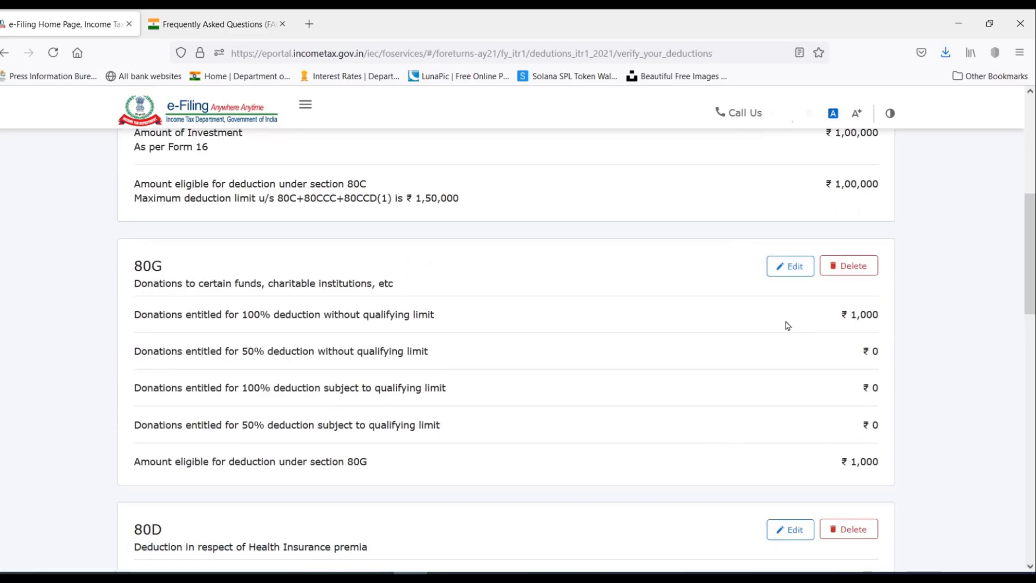
{"action": "scroll", "coordinate": [787, 325], "scroll_direction": "down", "scroll_amount": 3}
{"action": "scroll", "coordinate": [582, 444], "scroll_direction": "down", "scroll_amount": 3}
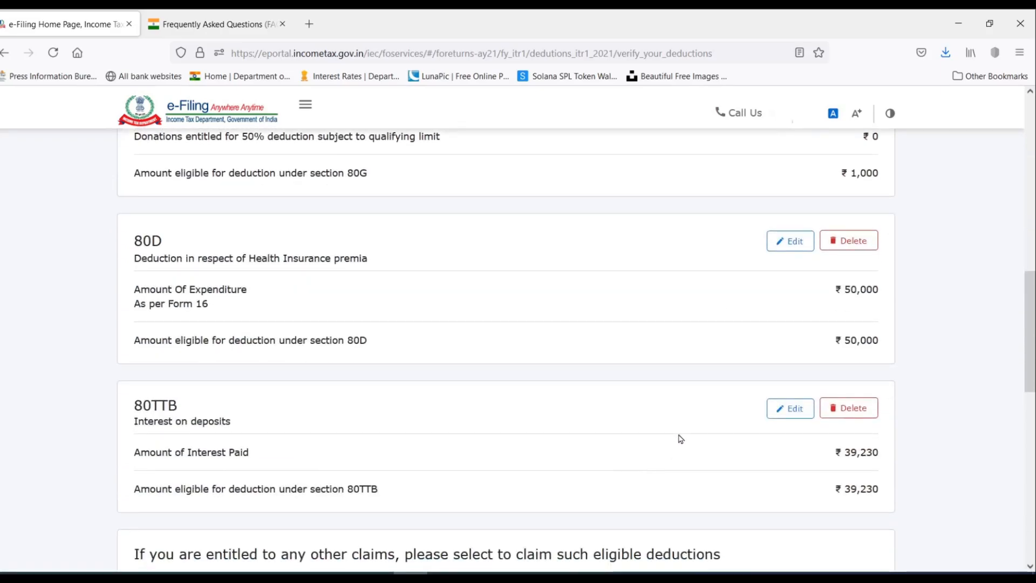
{"action": "scroll", "coordinate": [705, 384], "scroll_direction": "down", "scroll_amount": 6}
{"action": "scroll", "coordinate": [704, 376], "scroll_direction": "down", "scroll_amount": 7}
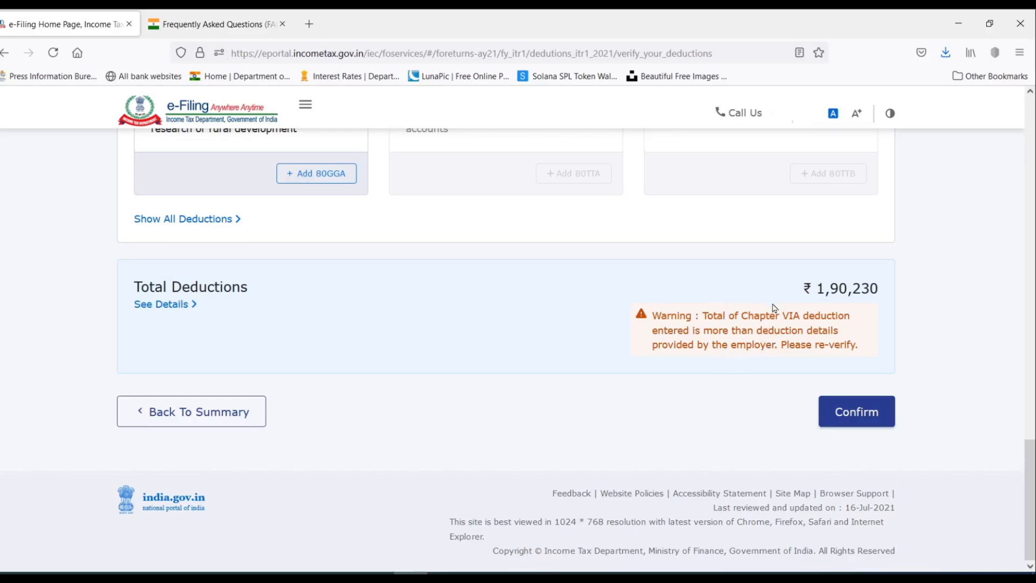
Confirm the deductions totalling ₹1,90,230.
{"action": "scroll", "coordinate": [809, 276], "scroll_direction": "up", "scroll_amount": 15}
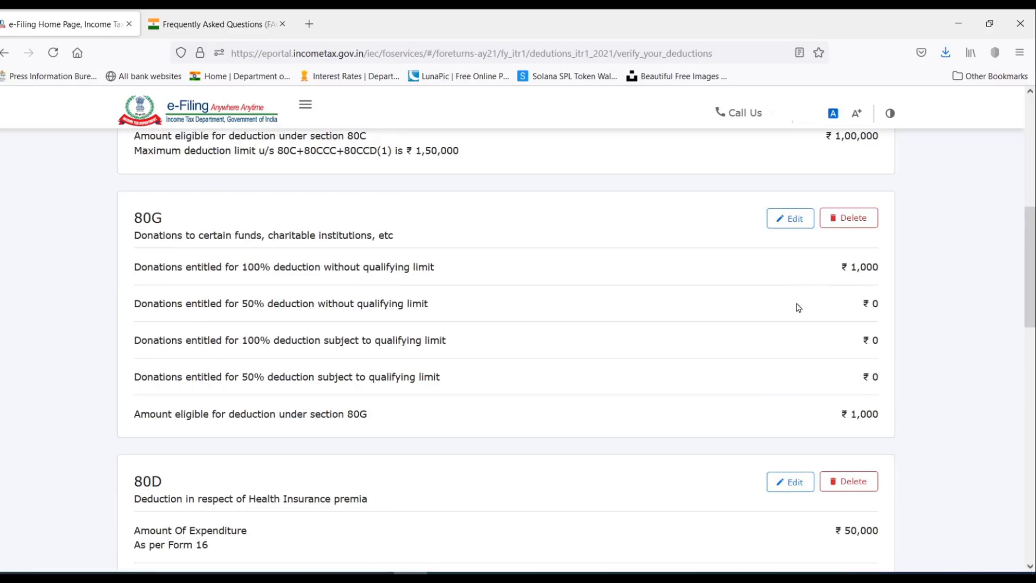
{"action": "scroll", "coordinate": [798, 307], "scroll_direction": "down", "scroll_amount": 15}
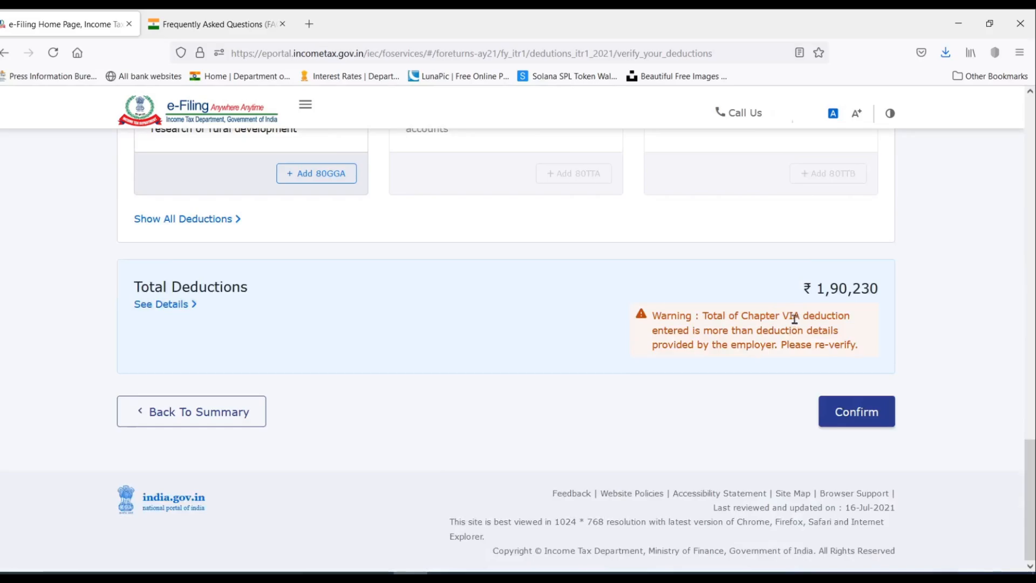
{"action": "left_click", "coordinate": [854, 415]}
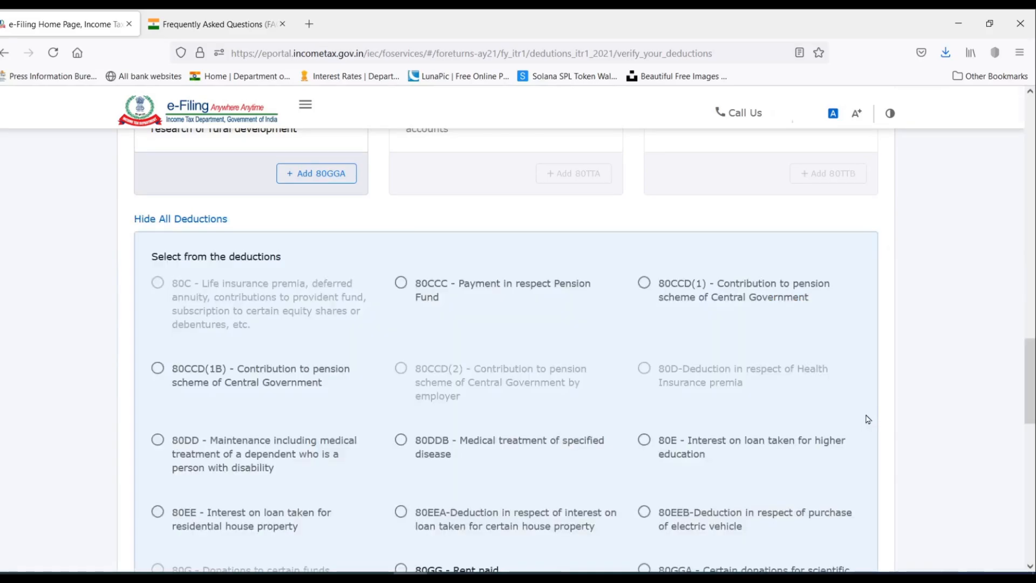
{"action": "scroll", "coordinate": [722, 284], "scroll_direction": "down", "scroll_amount": 10}
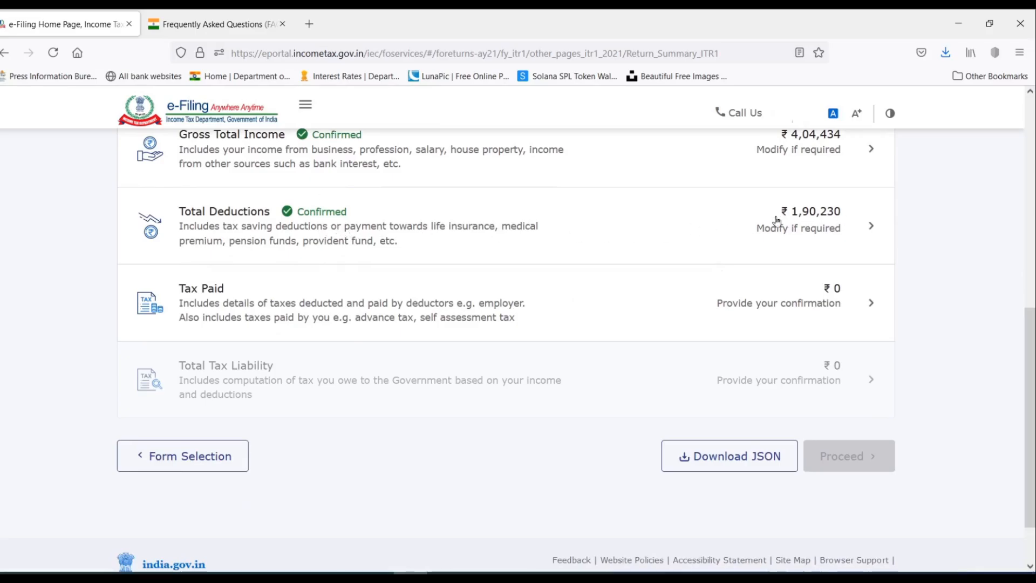
Open the taxes paid details and start a new TDS on Salary Income entry.
{"action": "left_click", "coordinate": [852, 306]}
{"action": "scroll", "coordinate": [850, 302], "scroll_direction": "down", "scroll_amount": 3}
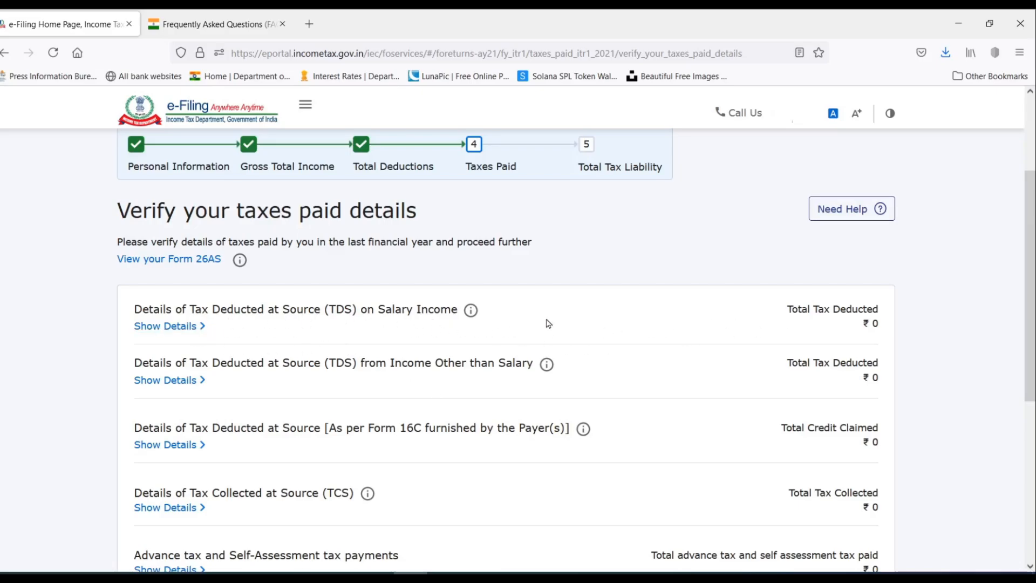
{"action": "scroll", "coordinate": [547, 323], "scroll_direction": "down", "scroll_amount": 2}
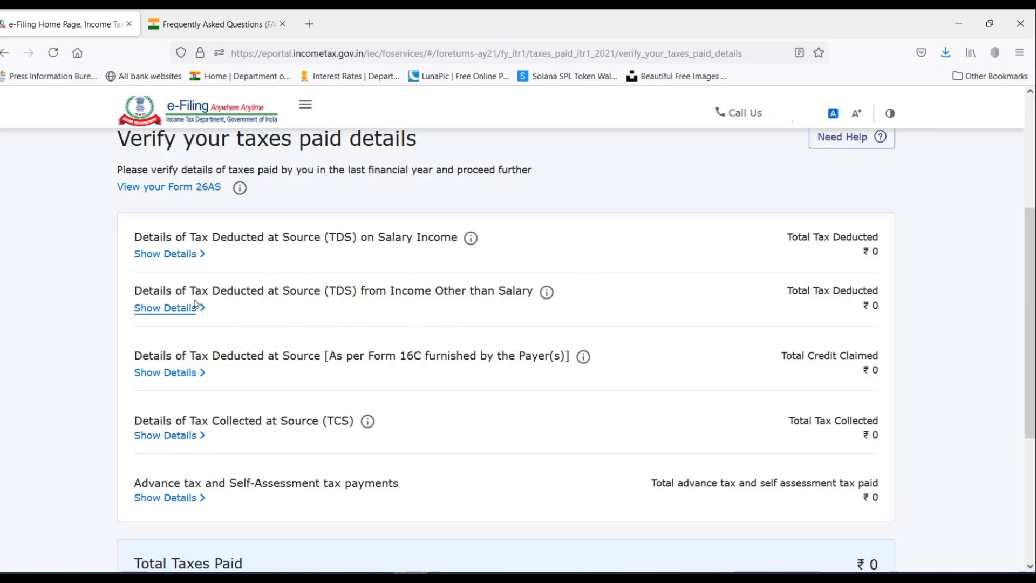
{"action": "left_click", "coordinate": [184, 254]}
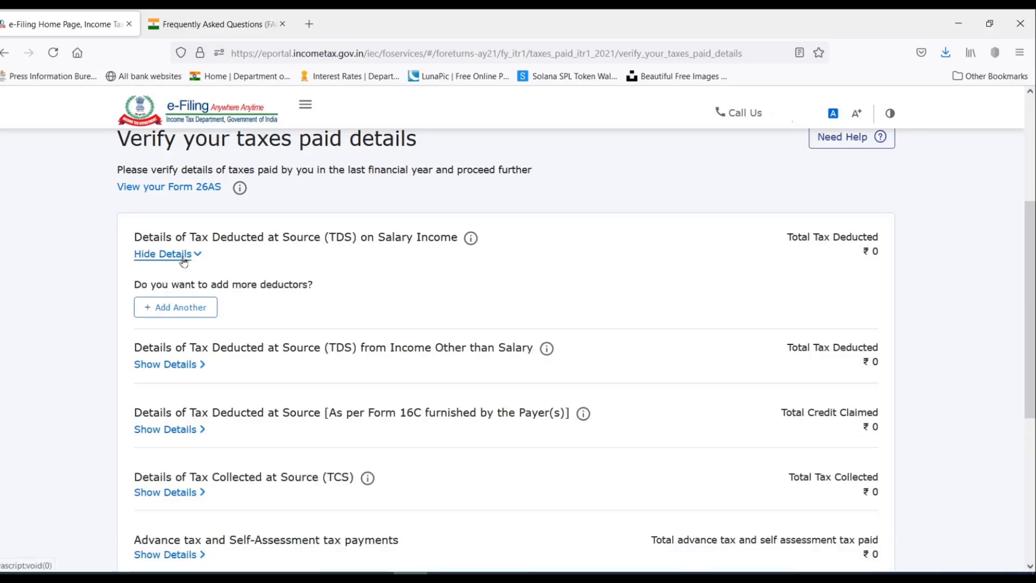
{"action": "left_click", "coordinate": [184, 306]}
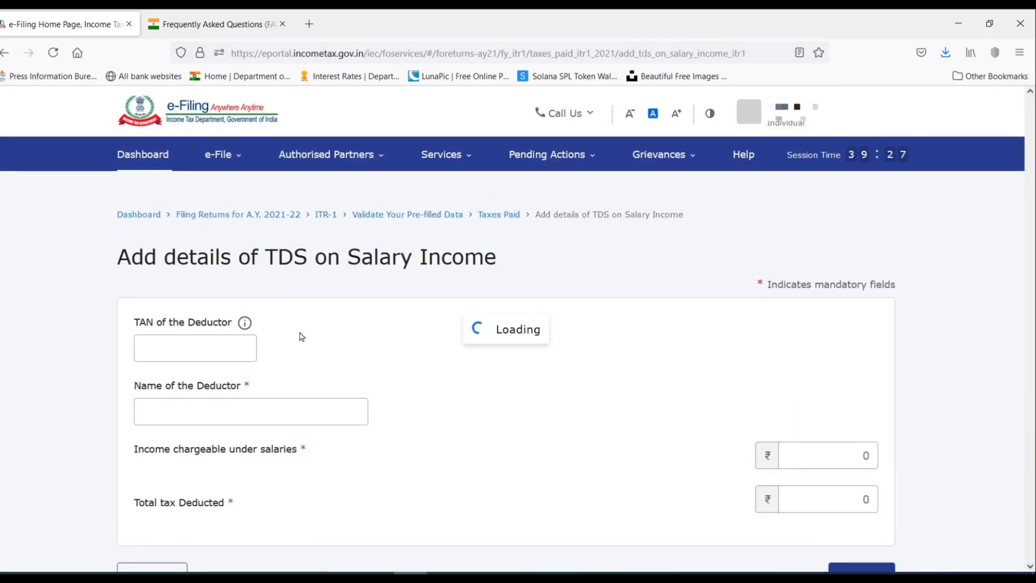
Add SAMPLE LTD's TAN and name as salary deductor with ₹3,60,000 income and ₹12,000 TDS.
{"action": "left_click", "coordinate": [204, 349]}
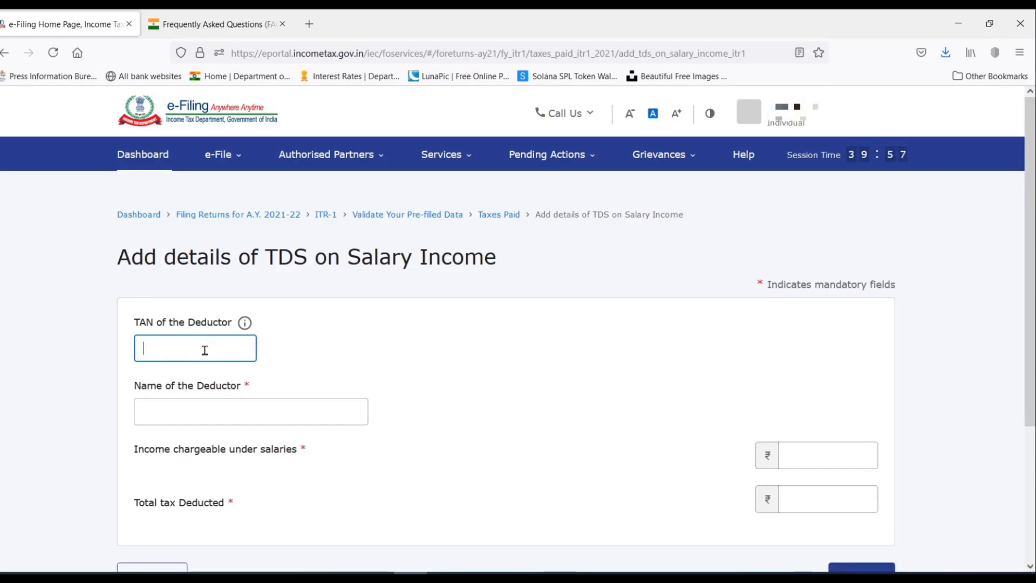
{"action": "scroll", "coordinate": [205, 350], "scroll_direction": "down", "scroll_amount": 2}
{"action": "key", "text": "Tab"}
{"action": "type", "text": "S"}
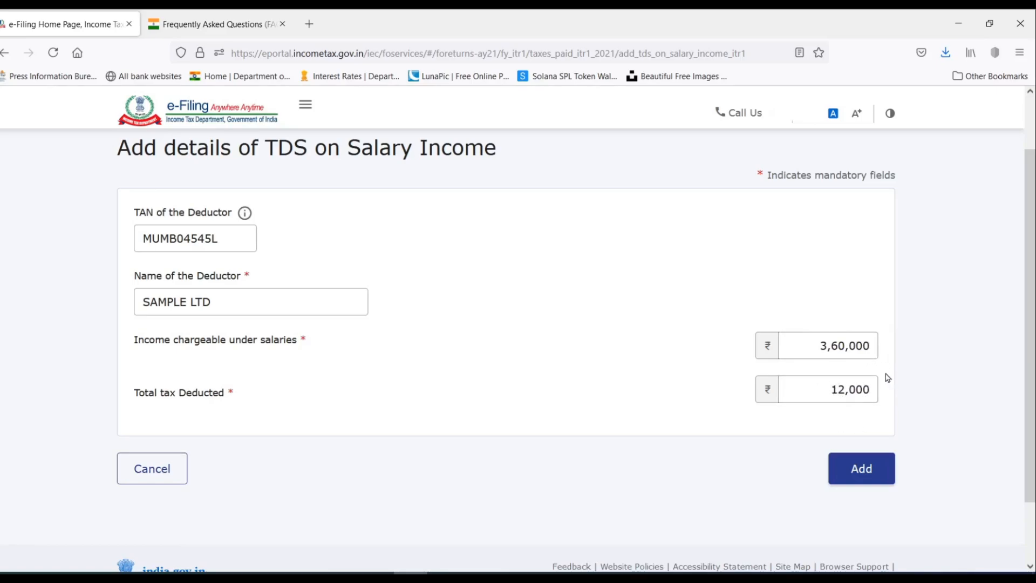
{"action": "left_click", "coordinate": [870, 474]}
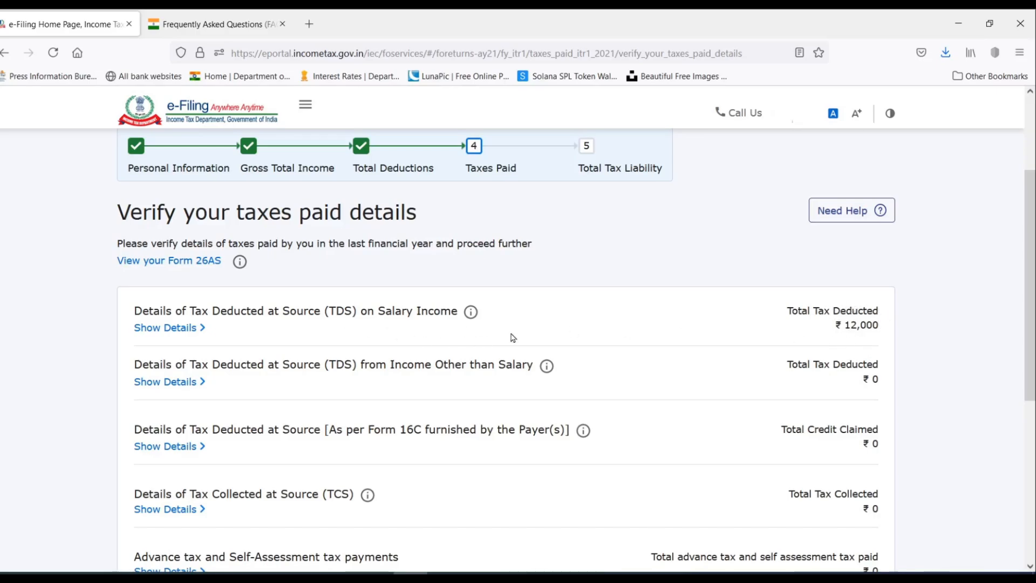
Start a non-salary TDS entry for SAMPLE BAnk LTD with ₹55,000 gross receipts.
{"action": "scroll", "coordinate": [513, 338], "scroll_direction": "down", "scroll_amount": 2}
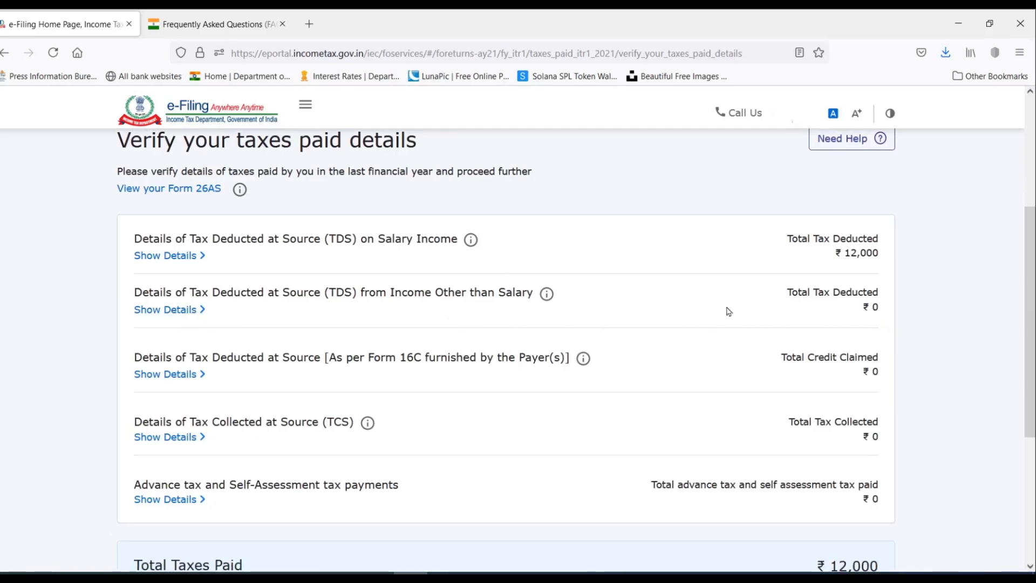
{"action": "left_click", "coordinate": [173, 309]}
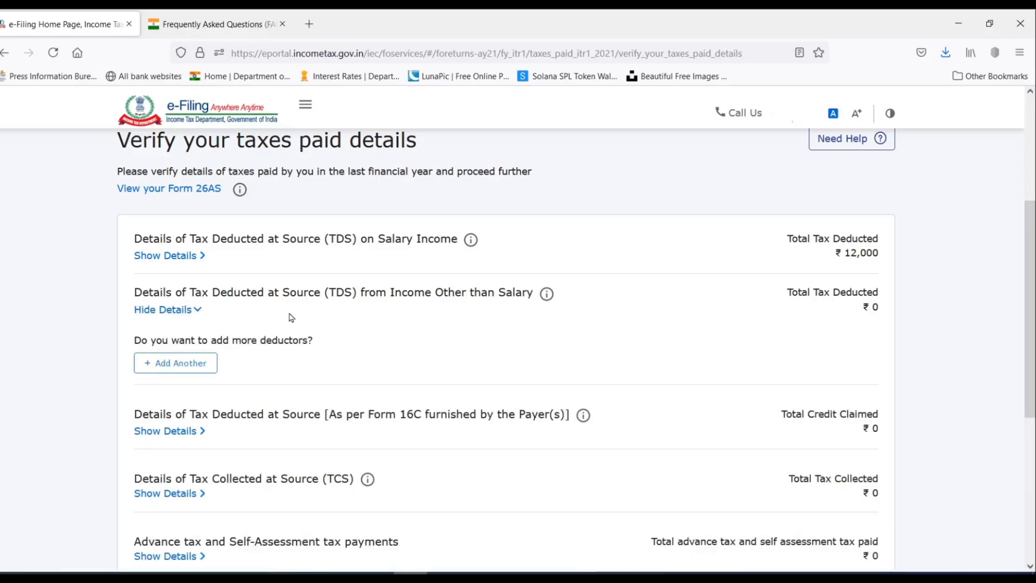
{"action": "scroll", "coordinate": [289, 317], "scroll_direction": "down", "scroll_amount": 2}
{"action": "left_click", "coordinate": [177, 294]}
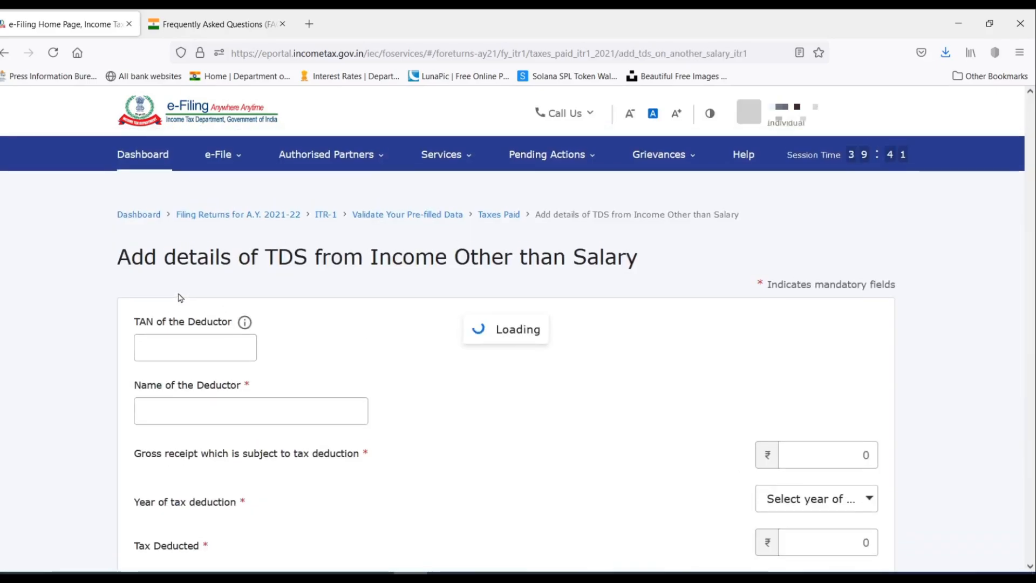
{"action": "scroll", "coordinate": [338, 295], "scroll_direction": "down", "scroll_amount": 2}
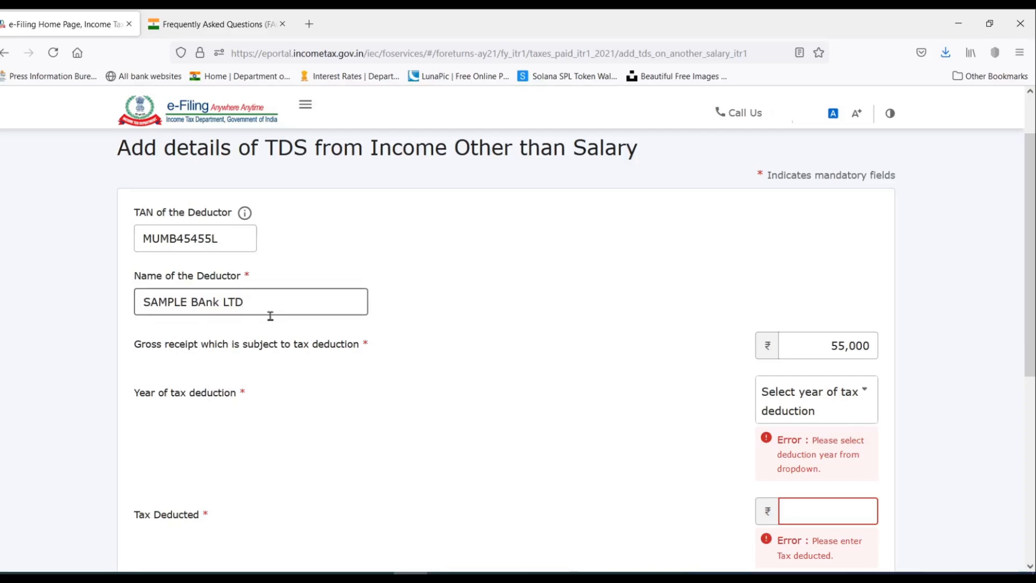
{"action": "scroll", "coordinate": [519, 301], "scroll_direction": "down", "scroll_amount": 1}
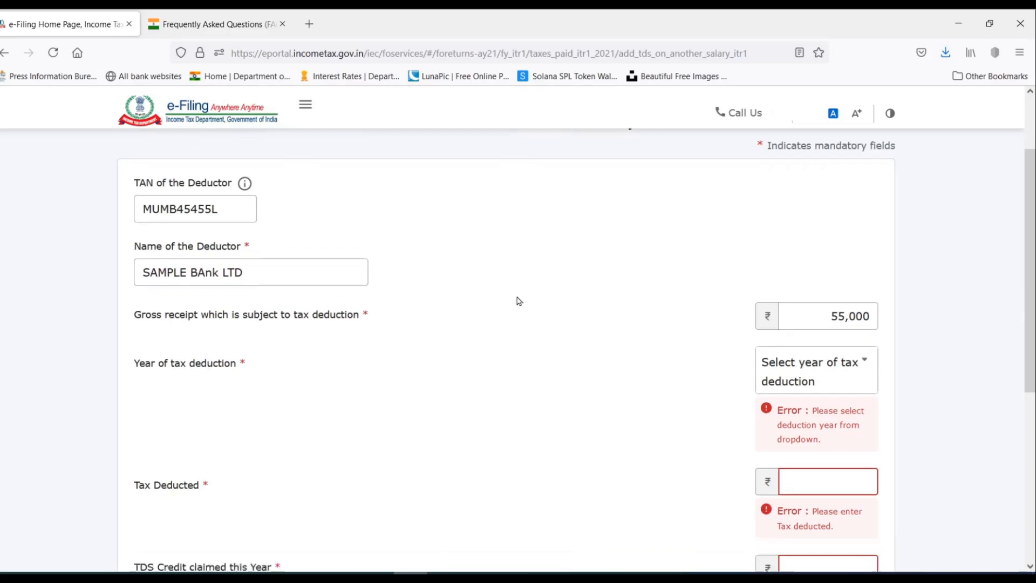
{"action": "scroll", "coordinate": [519, 301], "scroll_direction": "down", "scroll_amount": 1}
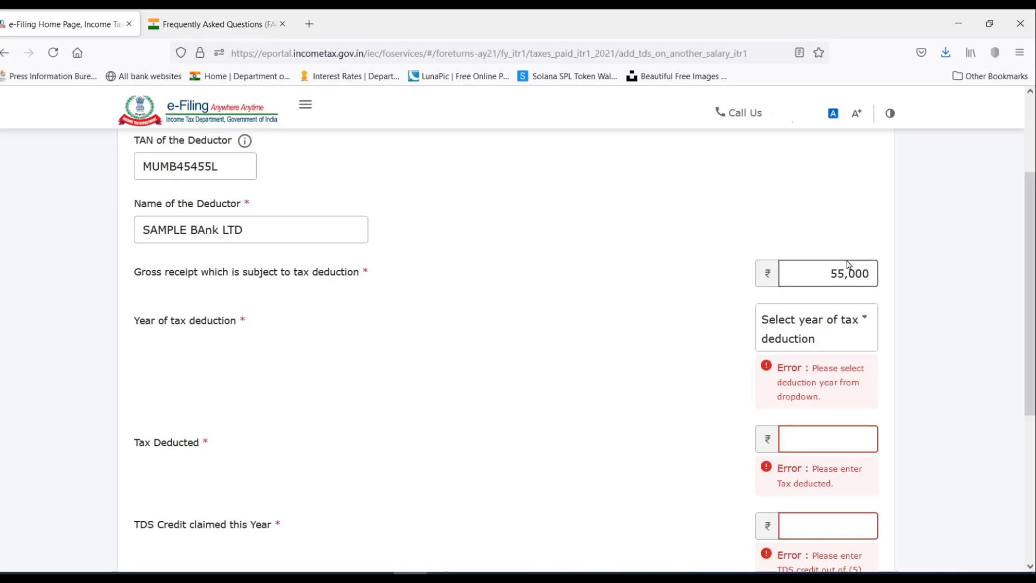
{"action": "scroll", "coordinate": [848, 244], "scroll_direction": "down", "scroll_amount": 2}
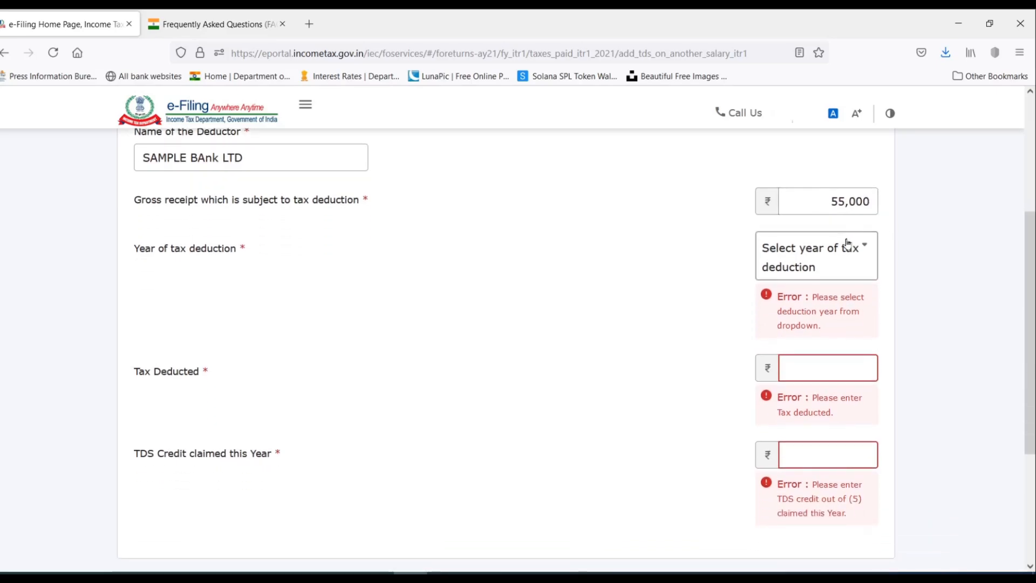
Set year 2020, ₹5,500 tax deducted and ₹5,500 claimed, then add the entry.
{"action": "left_click", "coordinate": [853, 254]}
{"action": "left_click", "coordinate": [778, 374]}
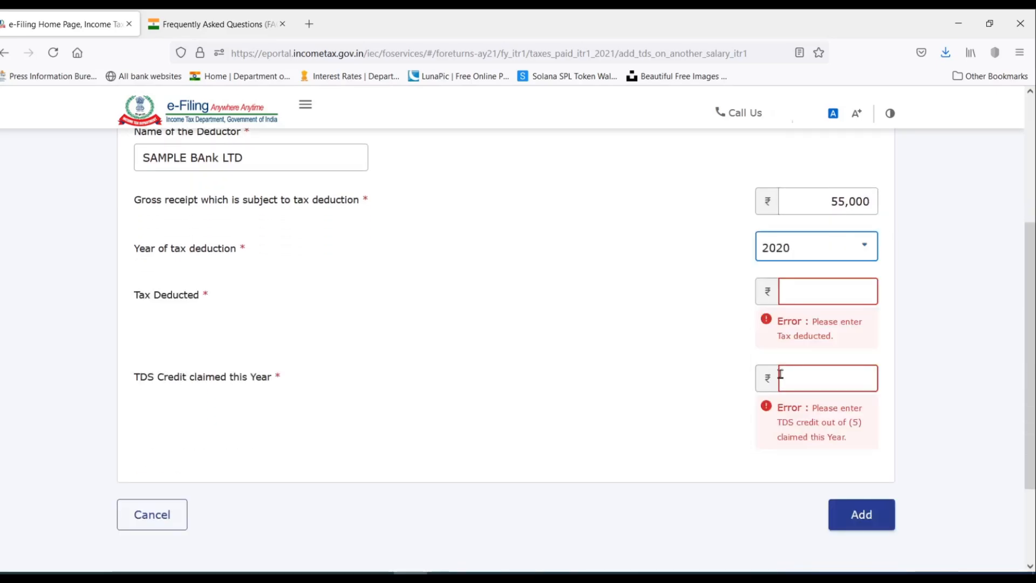
{"action": "left_click", "coordinate": [822, 294]}
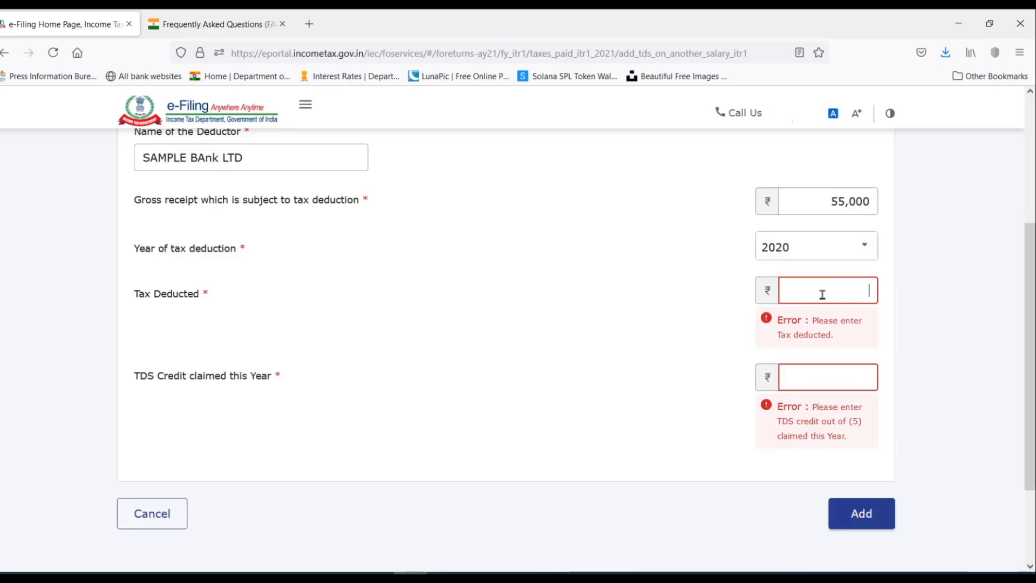
{"action": "type", "text": "5500"}
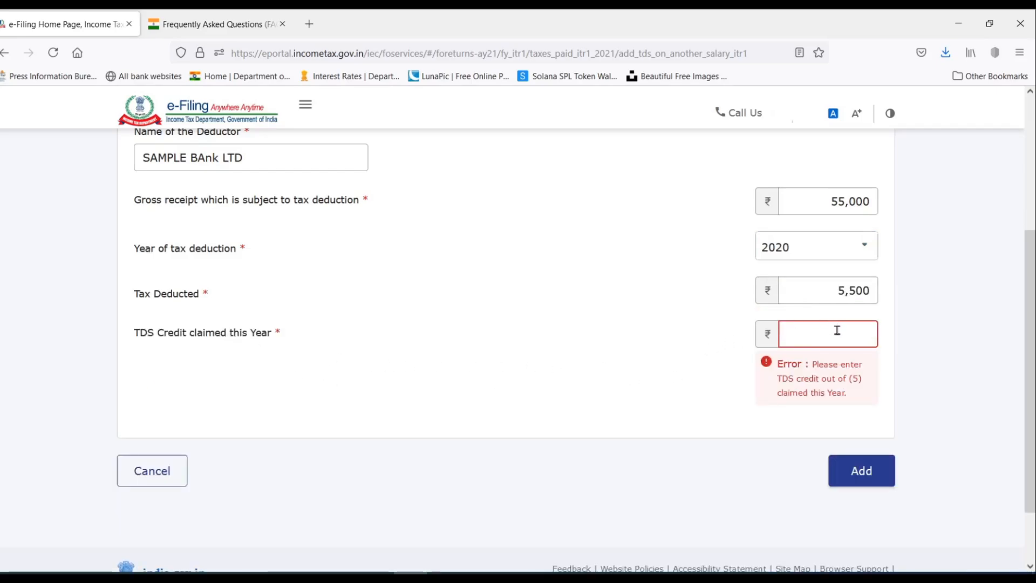
{"action": "left_click", "coordinate": [836, 330]}
{"action": "type", "text": "5500"}
{"action": "left_click", "coordinate": [895, 402]}
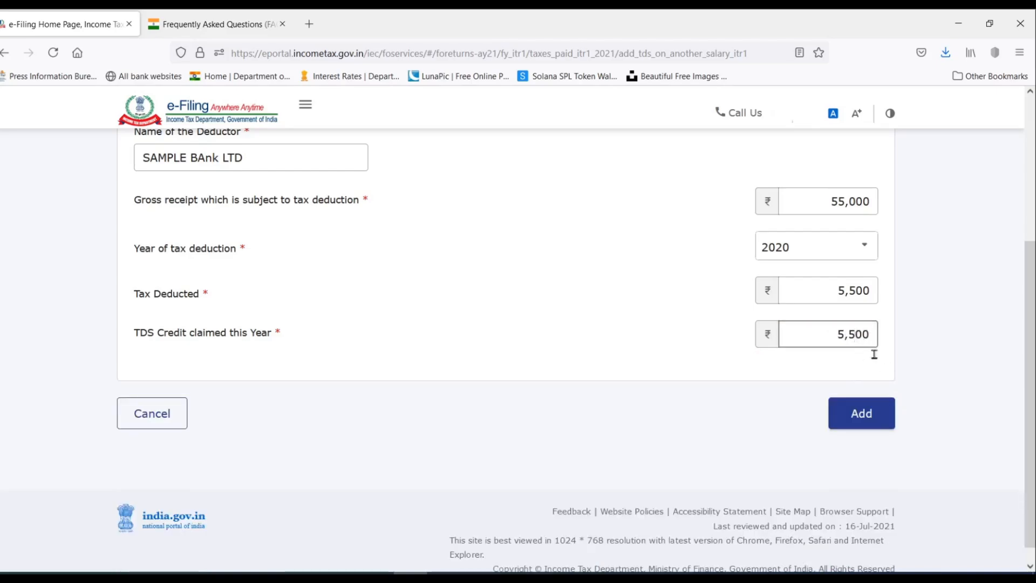
{"action": "left_click", "coordinate": [859, 414]}
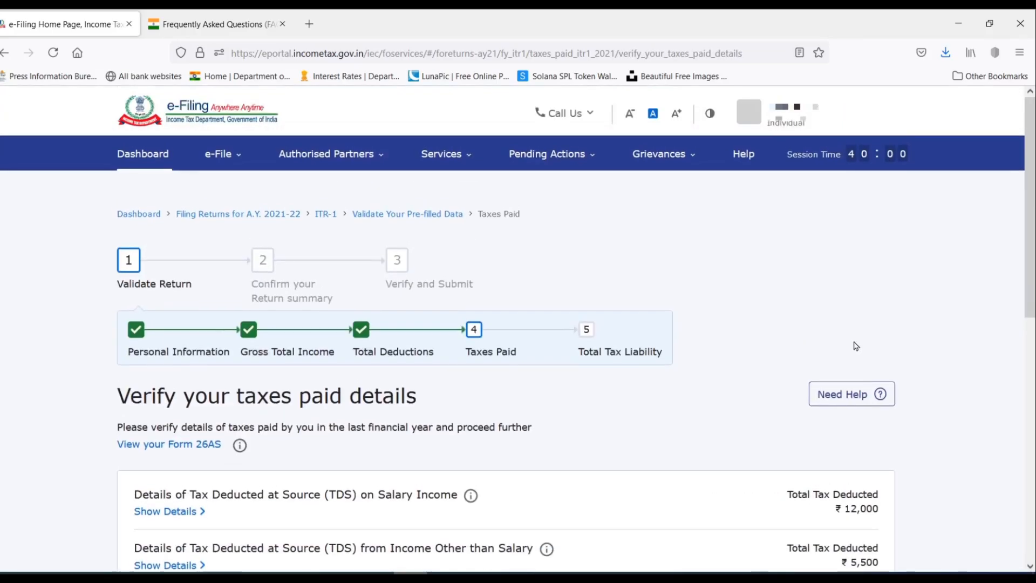
Review the ₹17,500 taxes paid total: ₹12,000 salary TDS plus ₹5,500 non-salary TDS.
{"action": "scroll", "coordinate": [764, 279], "scroll_direction": "down", "scroll_amount": 3}
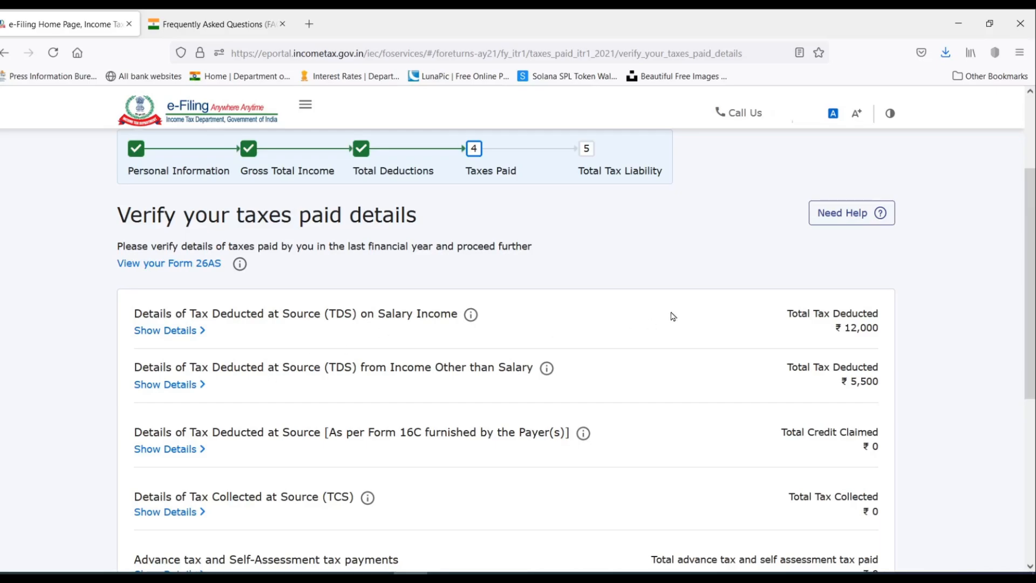
{"action": "scroll", "coordinate": [690, 271], "scroll_direction": "down", "scroll_amount": 3}
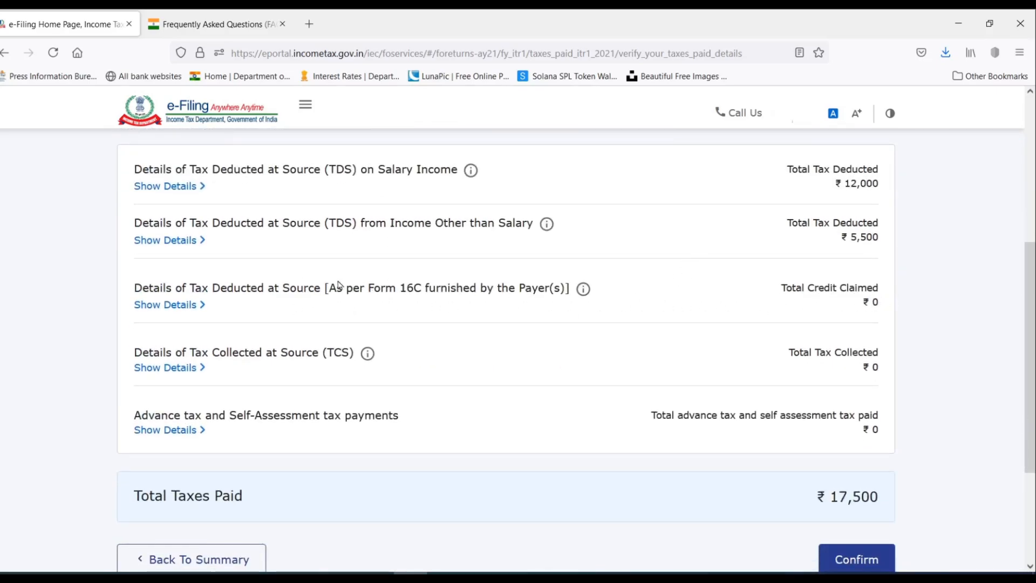
{"action": "scroll", "coordinate": [770, 283], "scroll_direction": "down", "scroll_amount": 2}
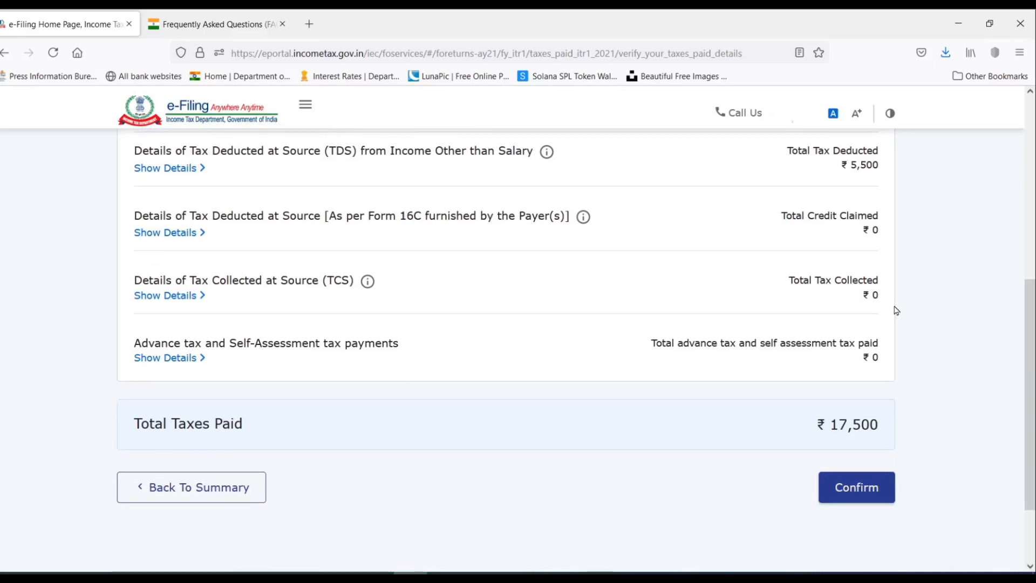
{"action": "scroll", "coordinate": [407, 374], "scroll_direction": "down", "scroll_amount": 2}
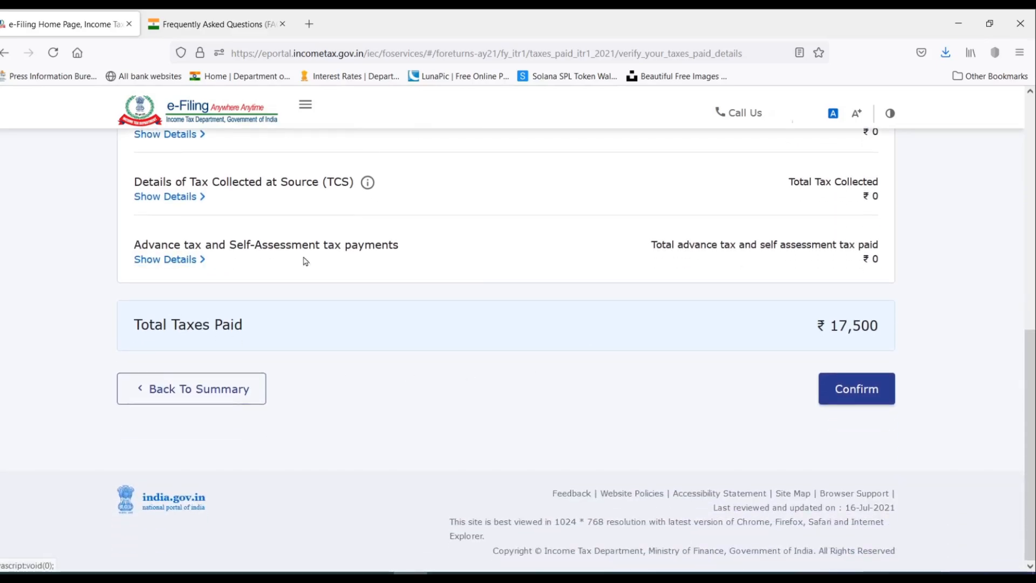
{"action": "scroll", "coordinate": [399, 280], "scroll_direction": "up", "scroll_amount": 2}
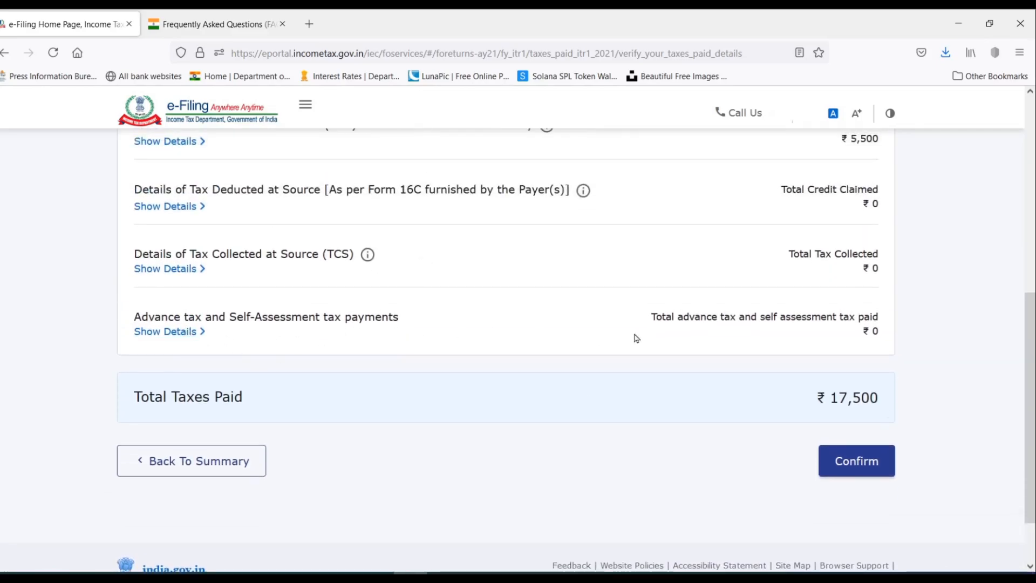
{"action": "scroll", "coordinate": [512, 351], "scroll_direction": "up", "scroll_amount": 3}
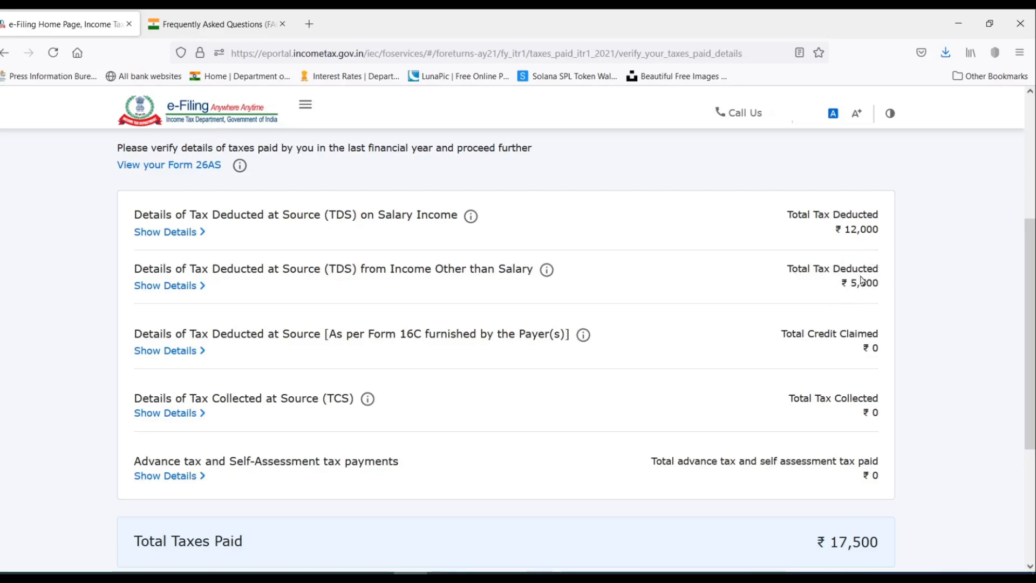
{"action": "scroll", "coordinate": [863, 281], "scroll_direction": "down", "scroll_amount": 3}
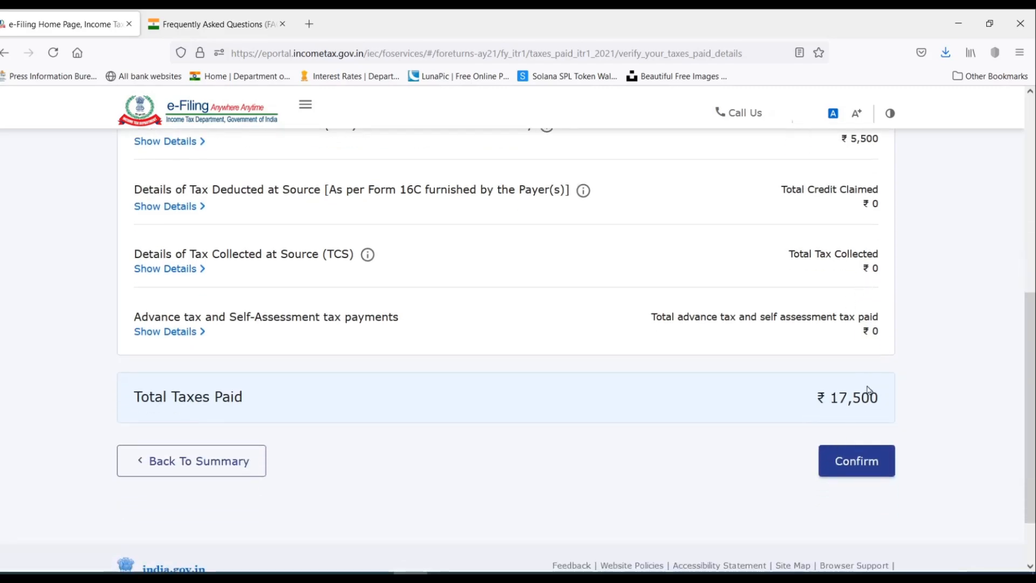
Confirm the Tax Paid details of ₹17,500.
{"action": "left_click", "coordinate": [865, 463]}
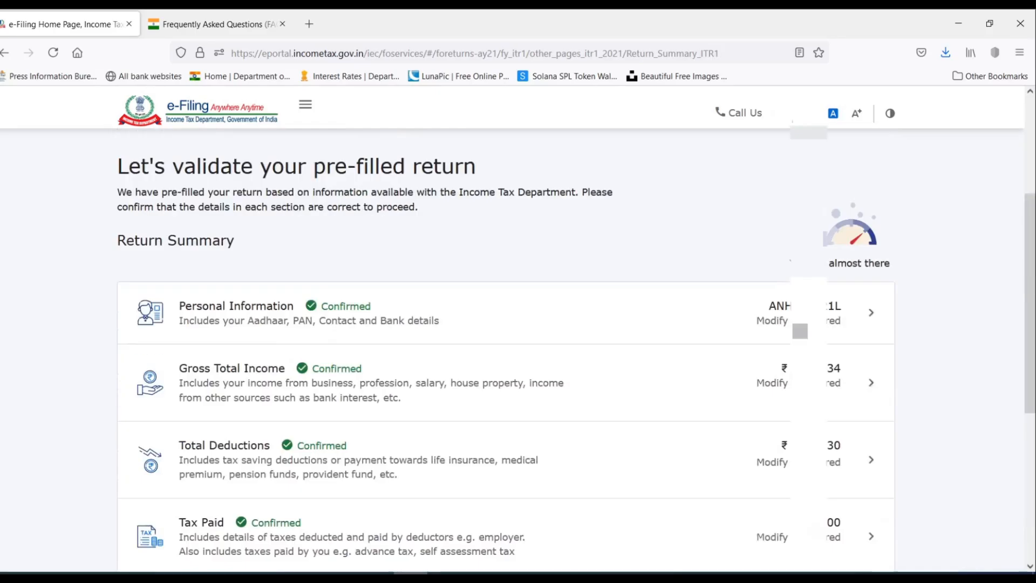
{"action": "scroll", "coordinate": [866, 464], "scroll_direction": "down", "scroll_amount": 6}
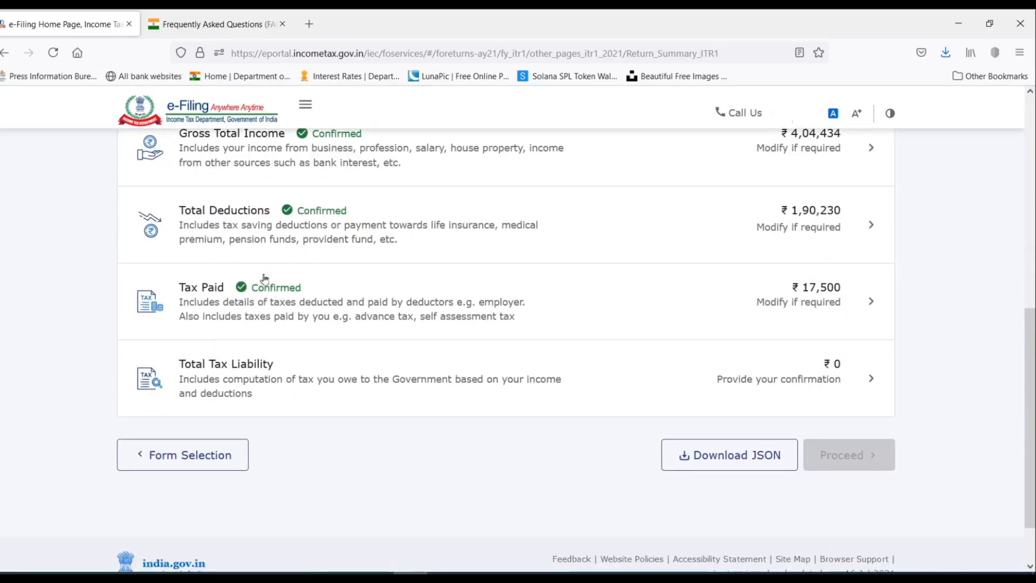
{"action": "scroll", "coordinate": [284, 293], "scroll_direction": "down", "scroll_amount": 2}
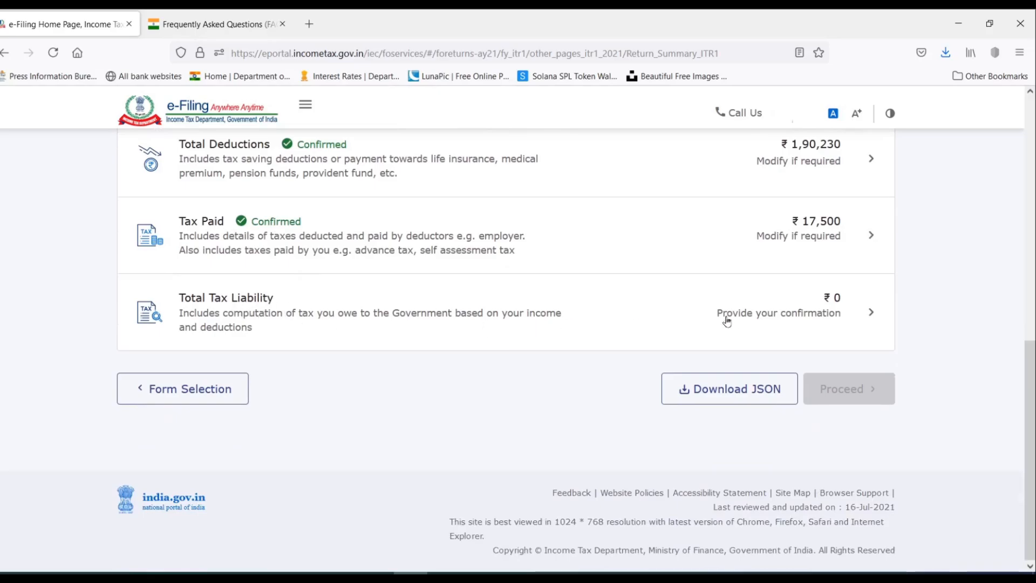
Clear the Relief u/s 89 amount and confirm the ₹0 Total Tax Liability.
{"action": "left_click", "coordinate": [845, 316]}
{"action": "scroll", "coordinate": [698, 273], "scroll_direction": "down", "scroll_amount": 5}
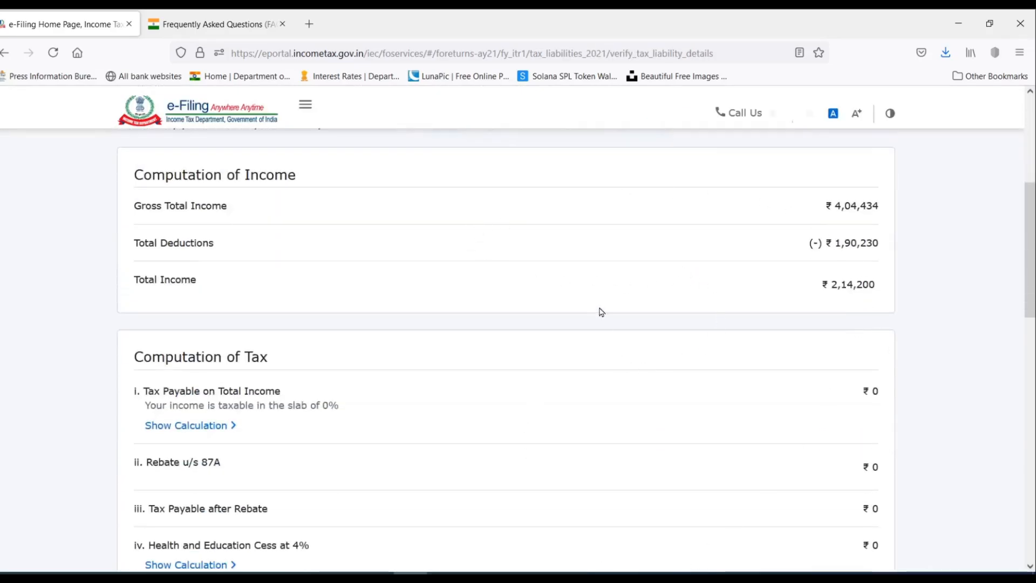
{"action": "scroll", "coordinate": [601, 312], "scroll_direction": "down", "scroll_amount": 3}
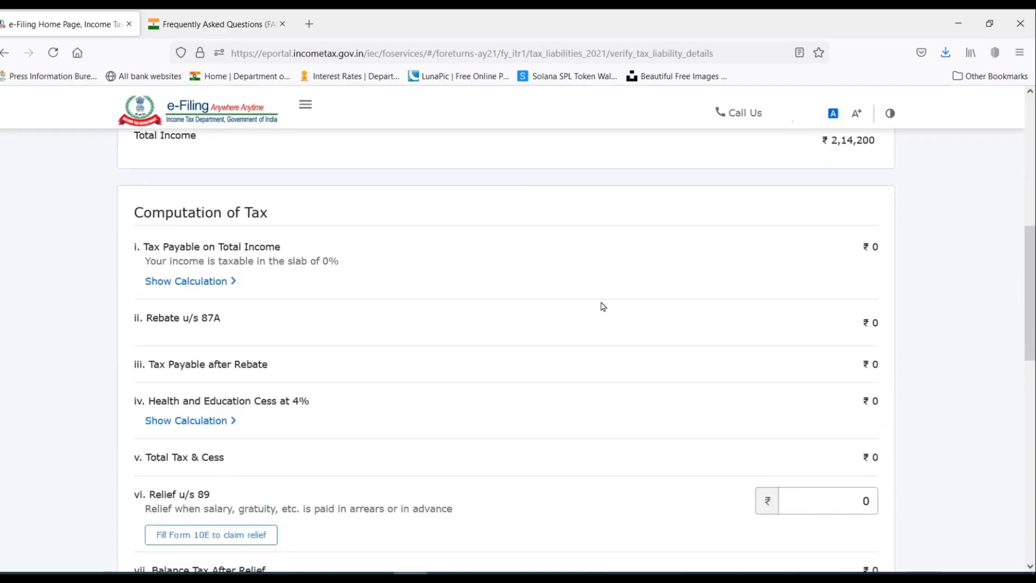
{"action": "scroll", "coordinate": [602, 307], "scroll_direction": "down", "scroll_amount": 3}
{"action": "scroll", "coordinate": [378, 236], "scroll_direction": "down", "scroll_amount": 2}
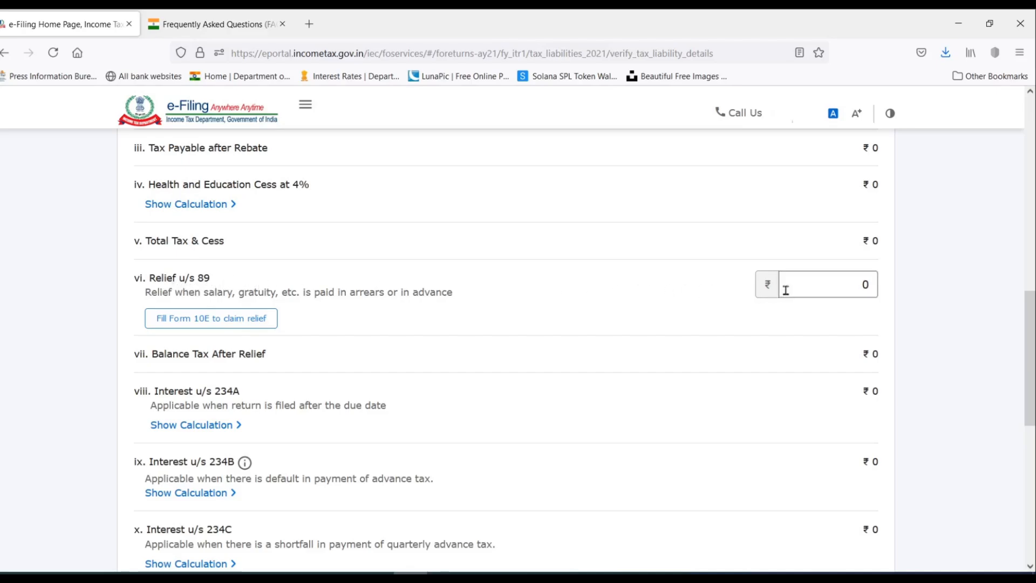
{"action": "left_click", "coordinate": [814, 286]}
{"action": "scroll", "coordinate": [821, 276], "scroll_direction": "down", "scroll_amount": 5}
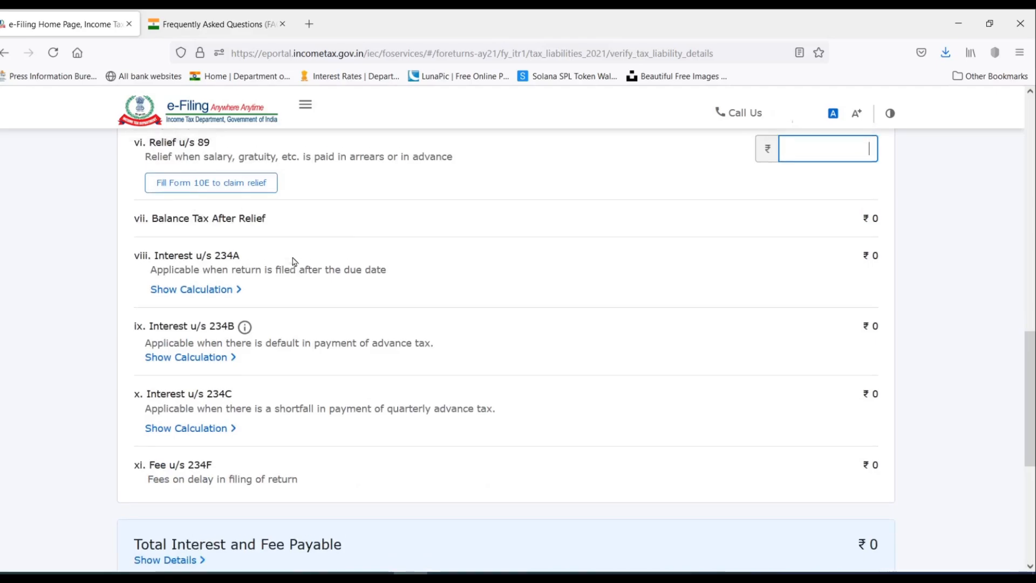
{"action": "scroll", "coordinate": [294, 262], "scroll_direction": "up", "scroll_amount": 2}
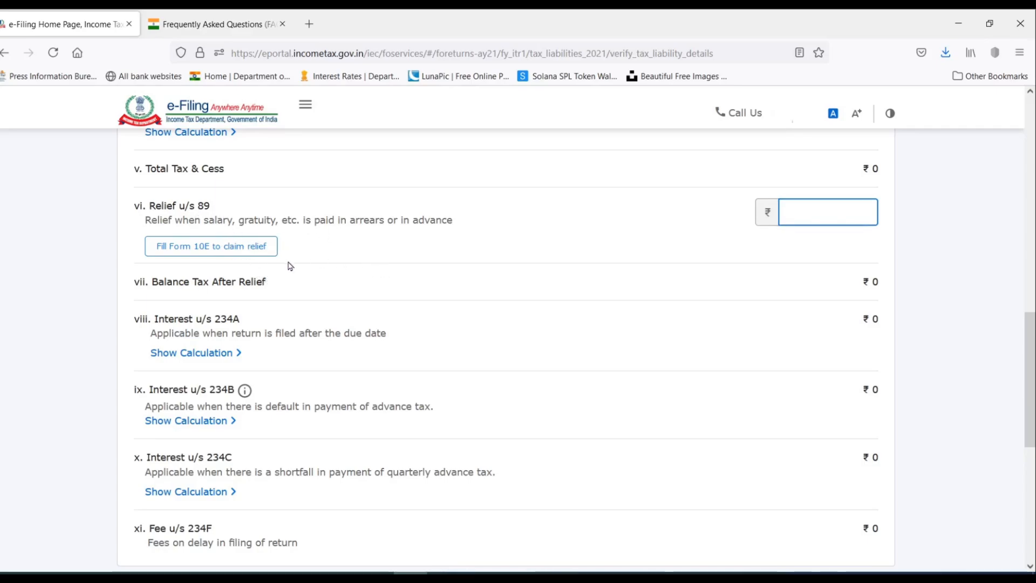
{"action": "scroll", "coordinate": [435, 277], "scroll_direction": "down", "scroll_amount": 6}
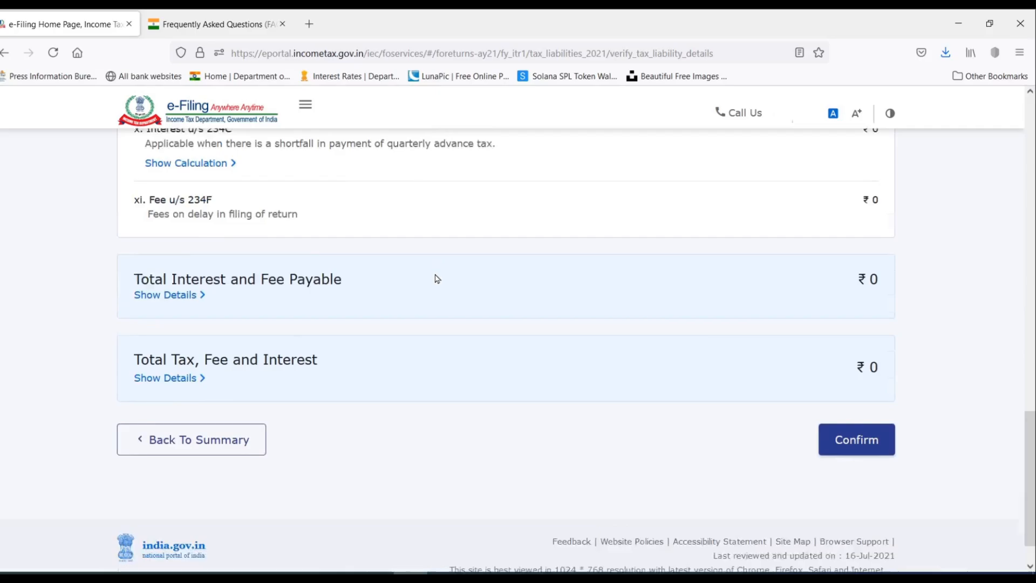
{"action": "scroll", "coordinate": [435, 278], "scroll_direction": "up", "scroll_amount": 2}
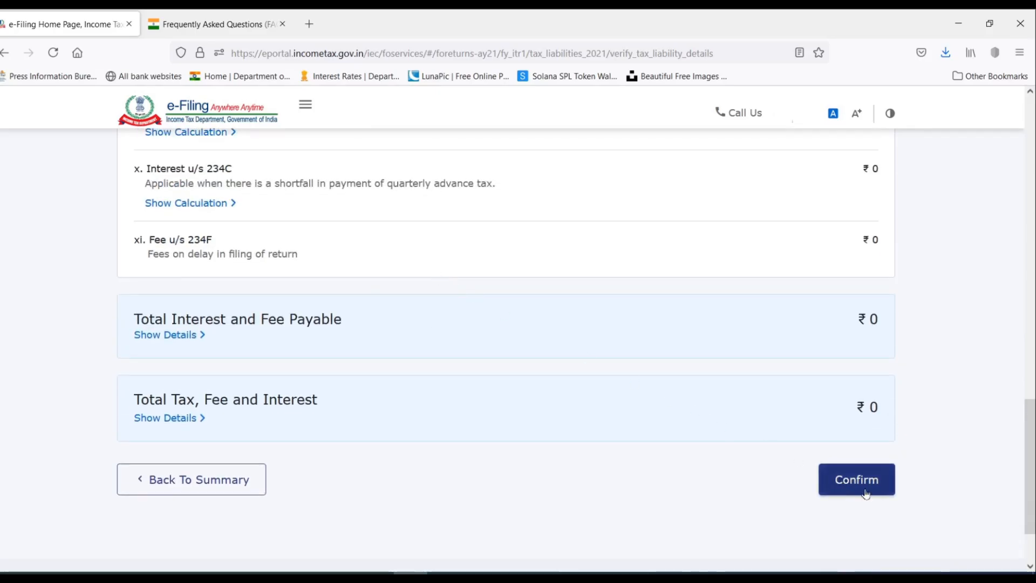
{"action": "left_click", "coordinate": [865, 492]}
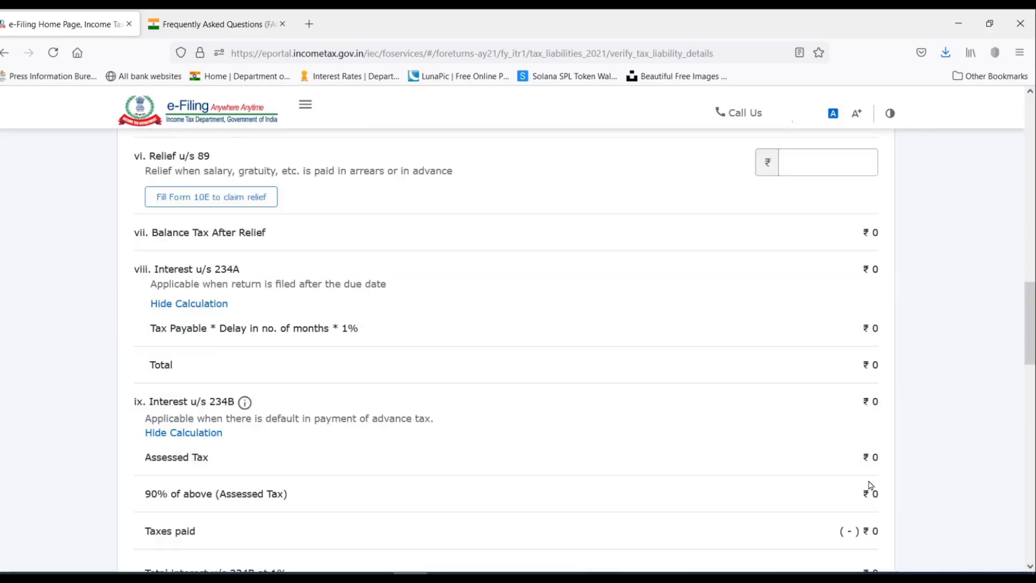
{"action": "scroll", "coordinate": [624, 243], "scroll_direction": "down", "scroll_amount": 10}
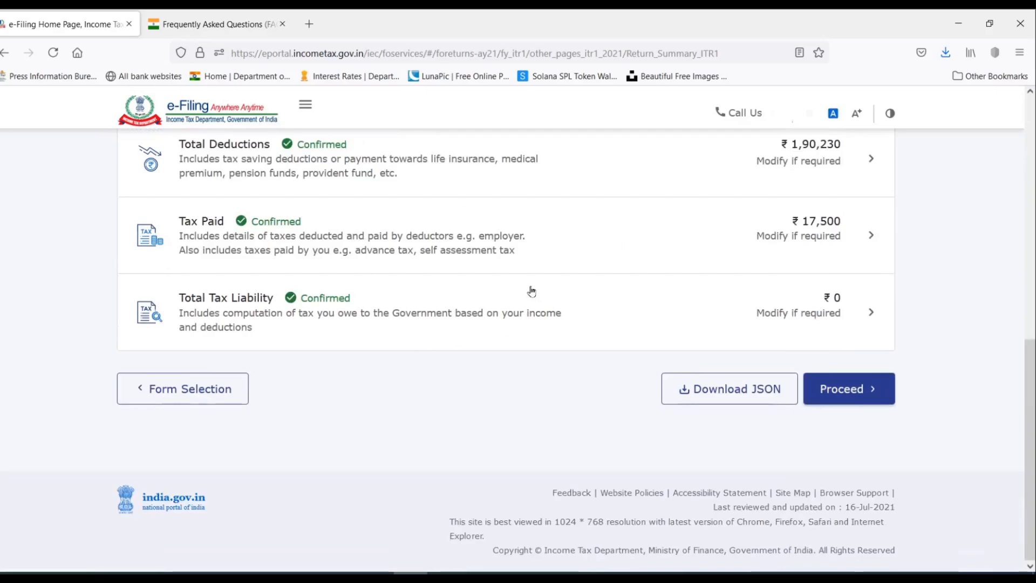
Move past the return summary to the ₹17,500 refund tax summary and open Preview Return.
{"action": "left_click", "coordinate": [864, 389]}
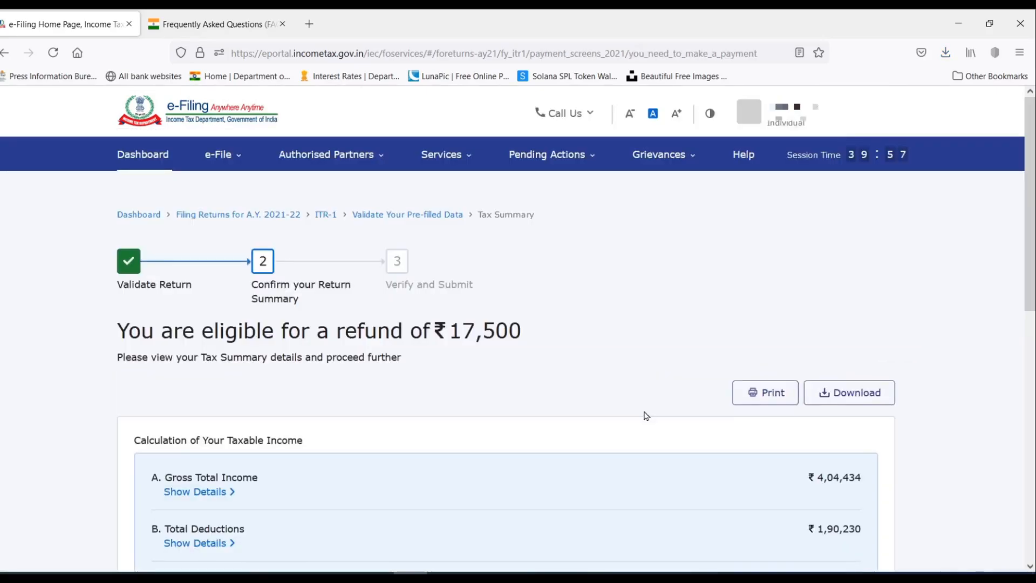
{"action": "scroll", "coordinate": [643, 416], "scroll_direction": "down", "scroll_amount": 3}
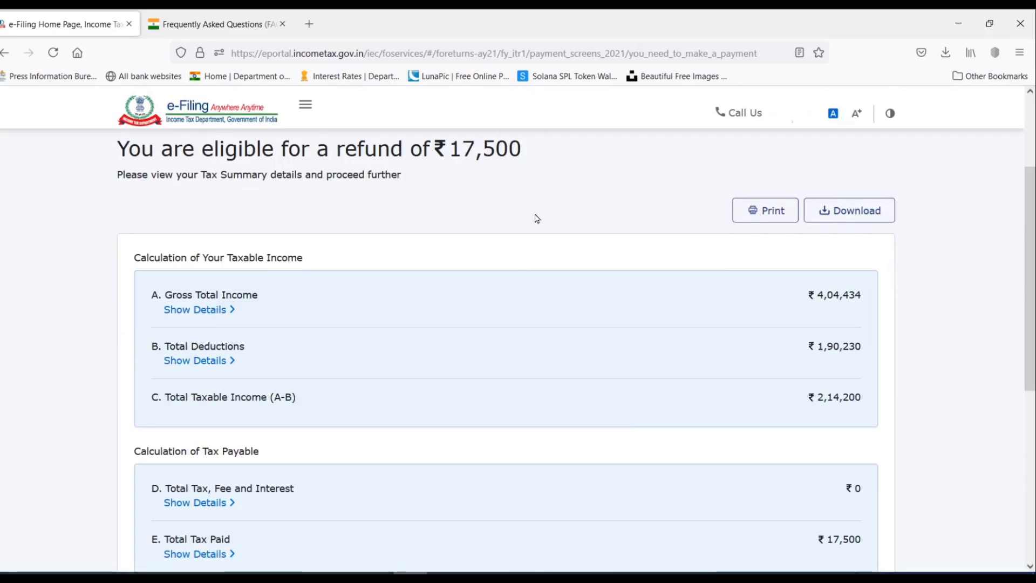
{"action": "scroll", "coordinate": [548, 215], "scroll_direction": "down", "scroll_amount": 5}
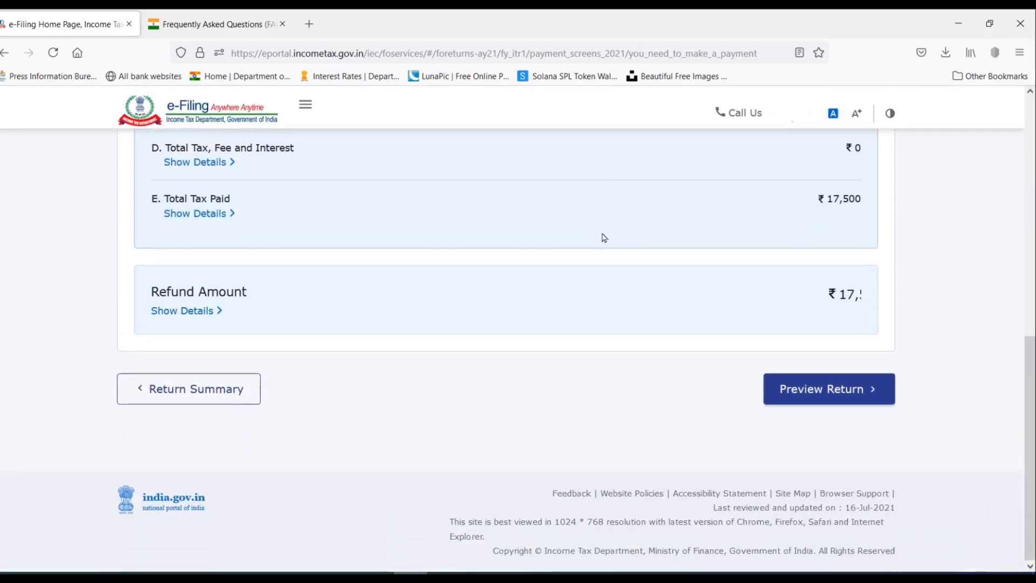
{"action": "left_click", "coordinate": [820, 397]}
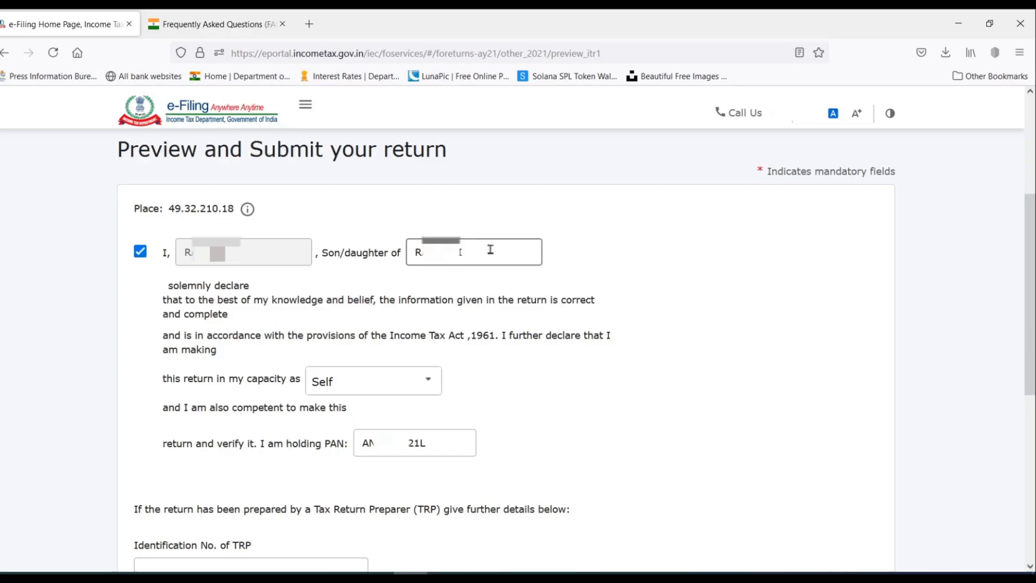
Keep 'Self' as the filing capacity, review the ITR-1 preview, and send it for validation.
{"action": "left_click", "coordinate": [377, 389]}
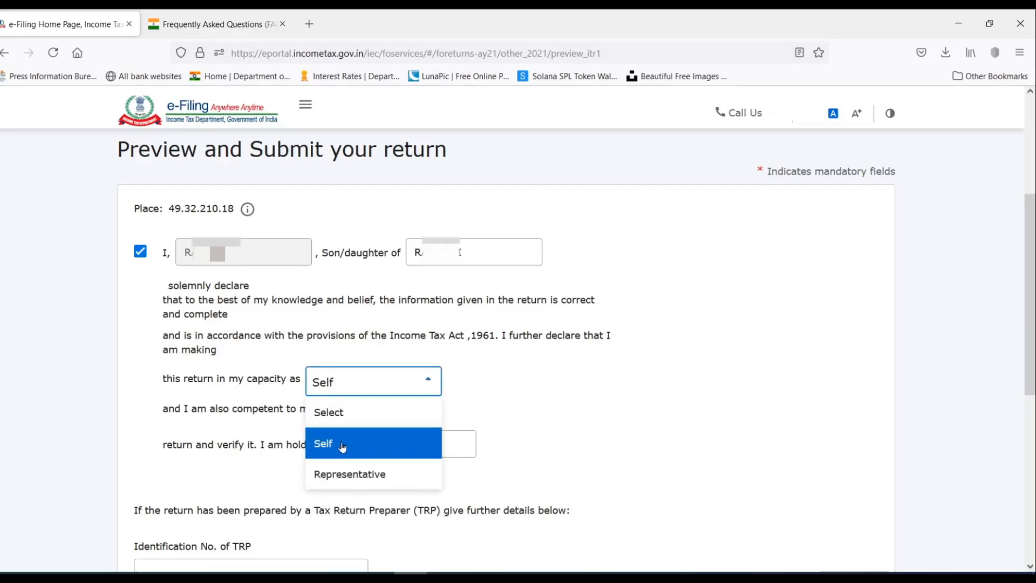
{"action": "left_click", "coordinate": [334, 447]}
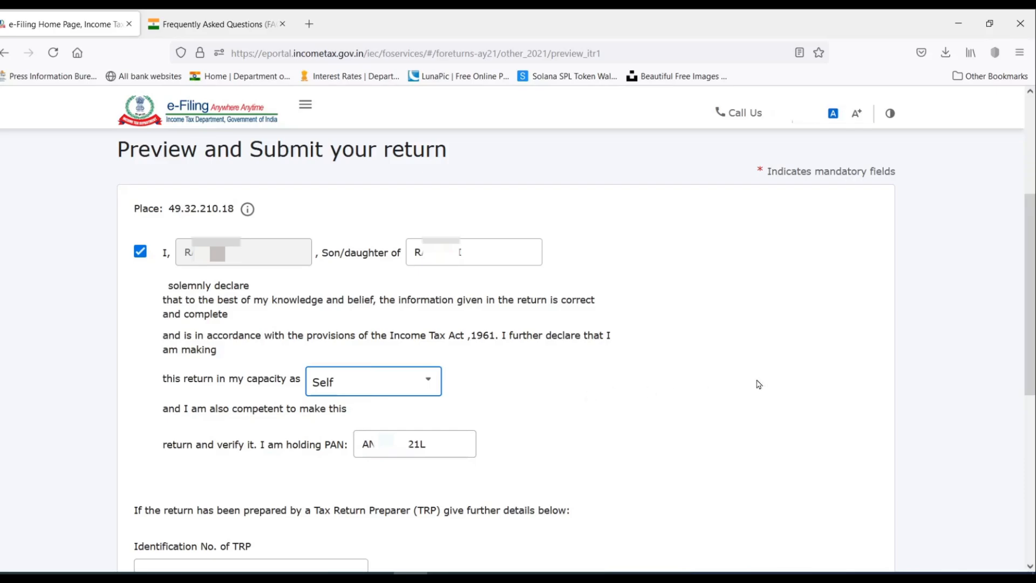
{"action": "scroll", "coordinate": [909, 371], "scroll_direction": "down", "scroll_amount": 5}
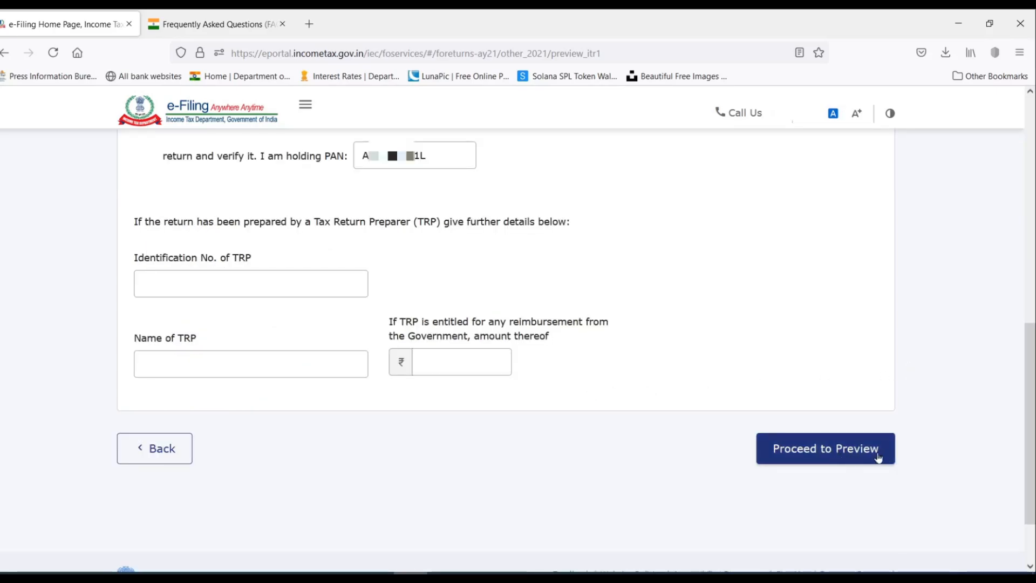
{"action": "left_click", "coordinate": [835, 456]}
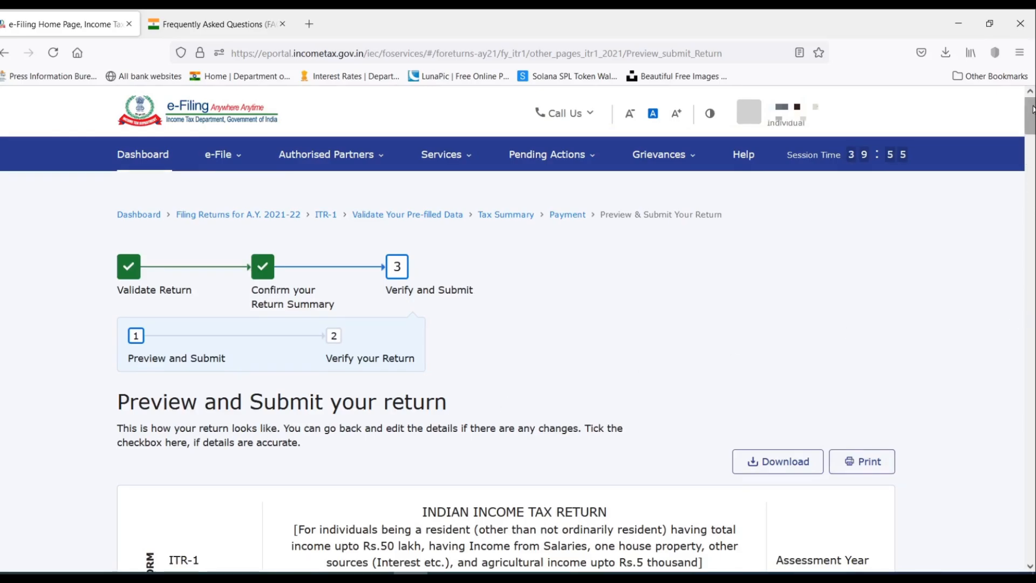
{"action": "left_click_drag", "start_coordinate": [1031, 110], "coordinate": [1033, 541]}
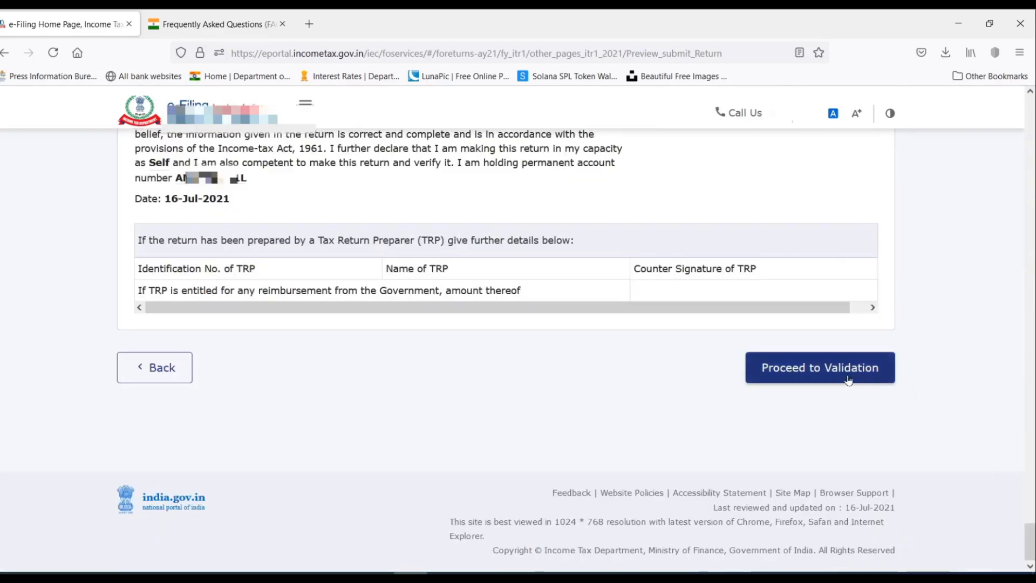
{"action": "left_click", "coordinate": [823, 375]}
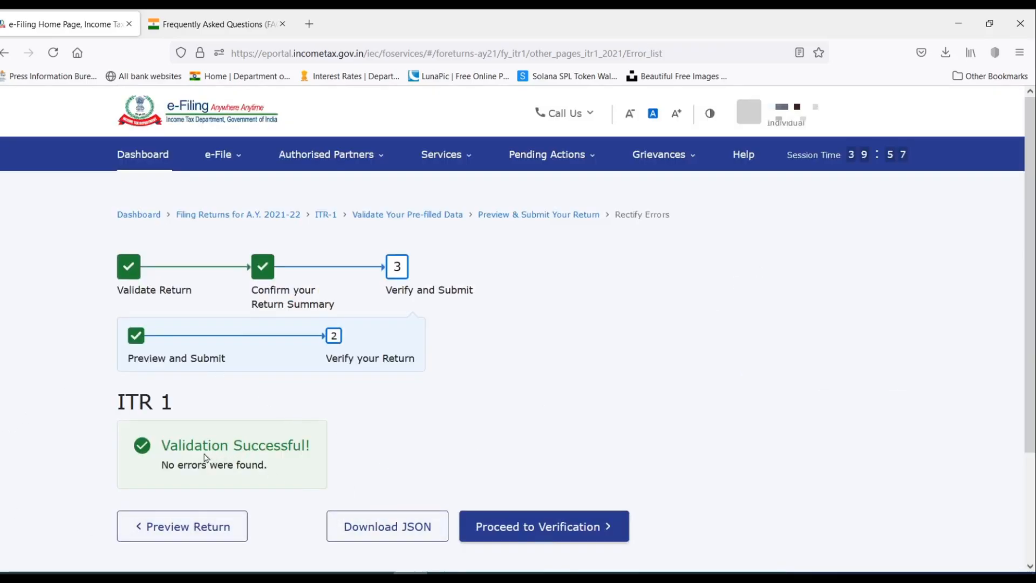
Proceed from the error-free validation to the Complete your Verification page.
{"action": "scroll", "coordinate": [347, 408], "scroll_direction": "down", "scroll_amount": 3}
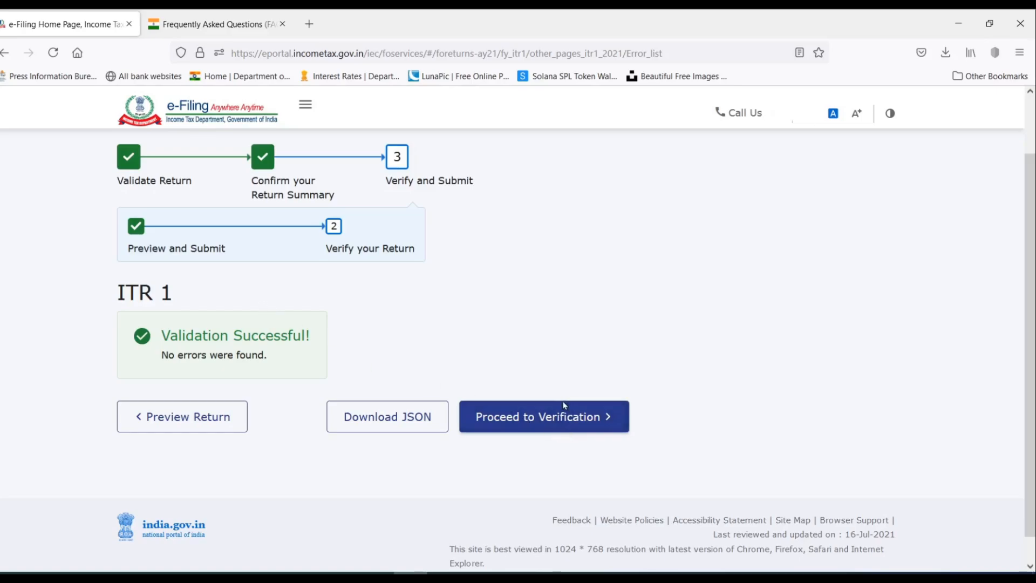
{"action": "left_click", "coordinate": [569, 425]}
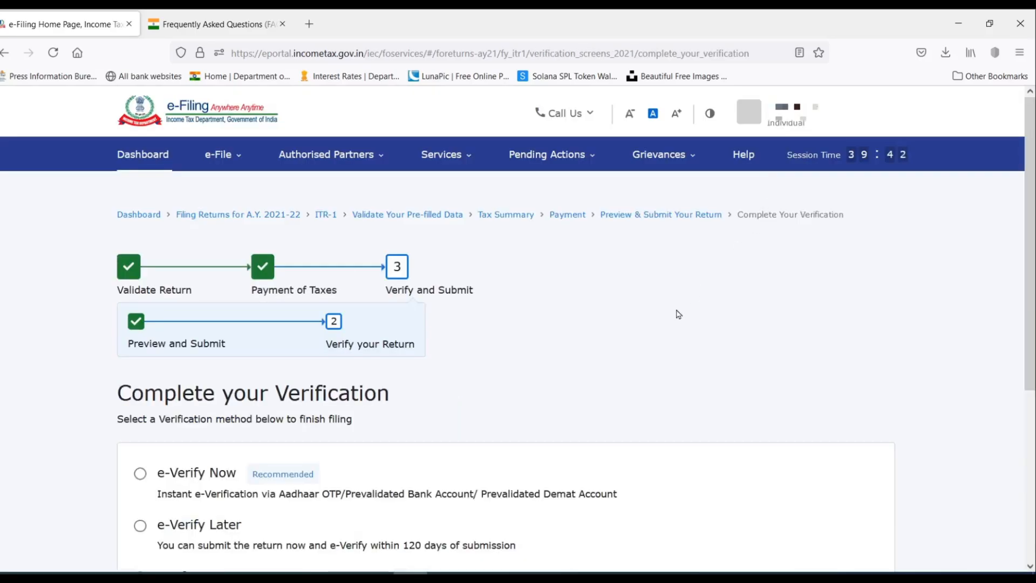
E-verify now using the Aadhaar mobile OTP, giving consent and entering the received OTP.
{"action": "scroll", "coordinate": [678, 314], "scroll_direction": "down", "scroll_amount": 3}
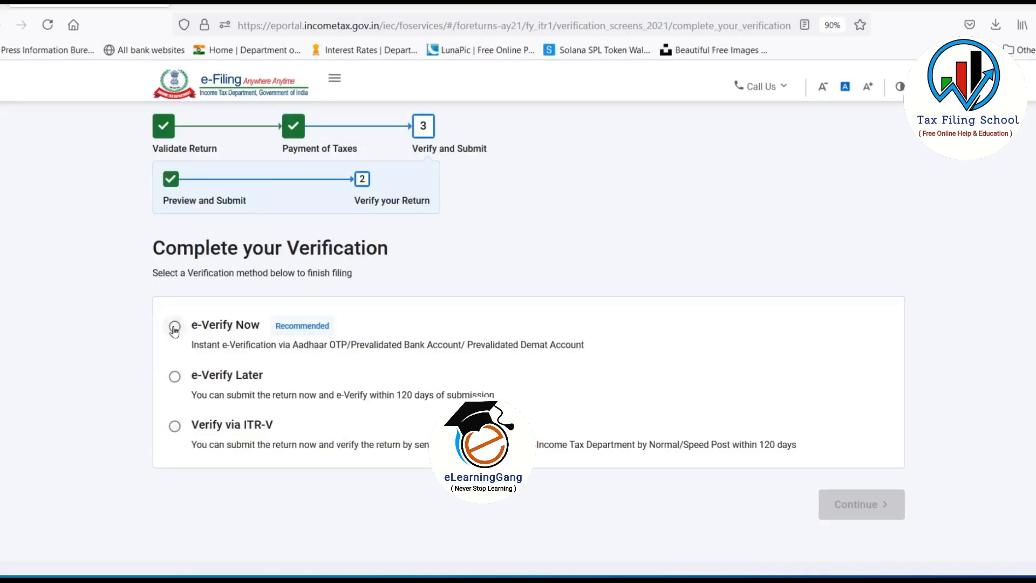
{"action": "left_click", "coordinate": [174, 327]}
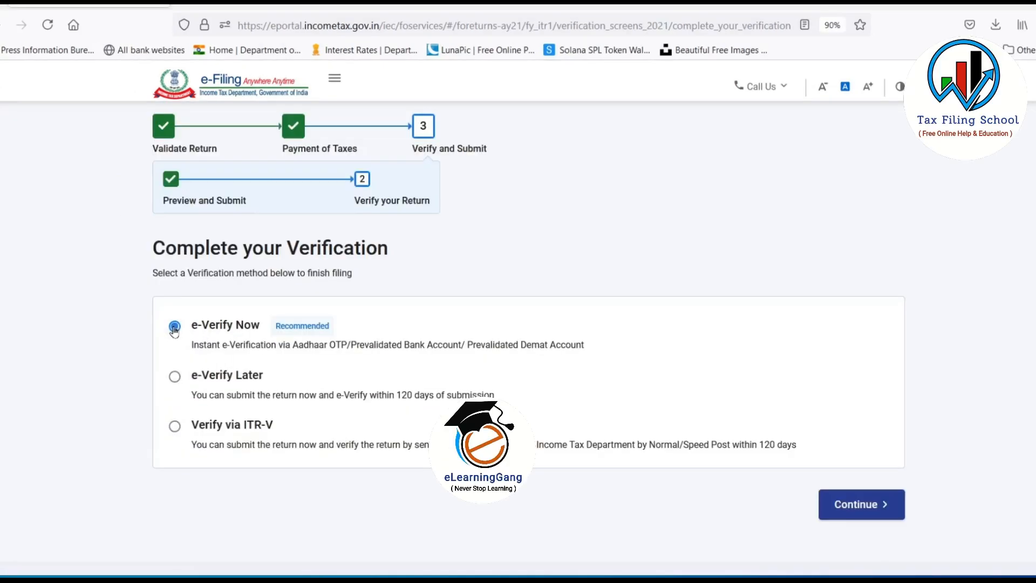
{"action": "left_click", "coordinate": [879, 508]}
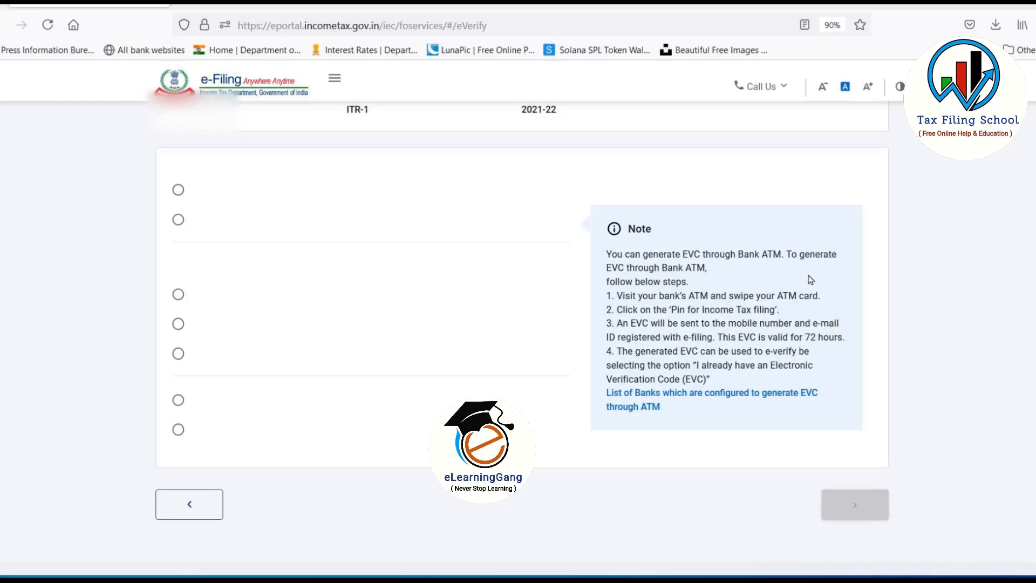
{"action": "left_click", "coordinate": [177, 217]}
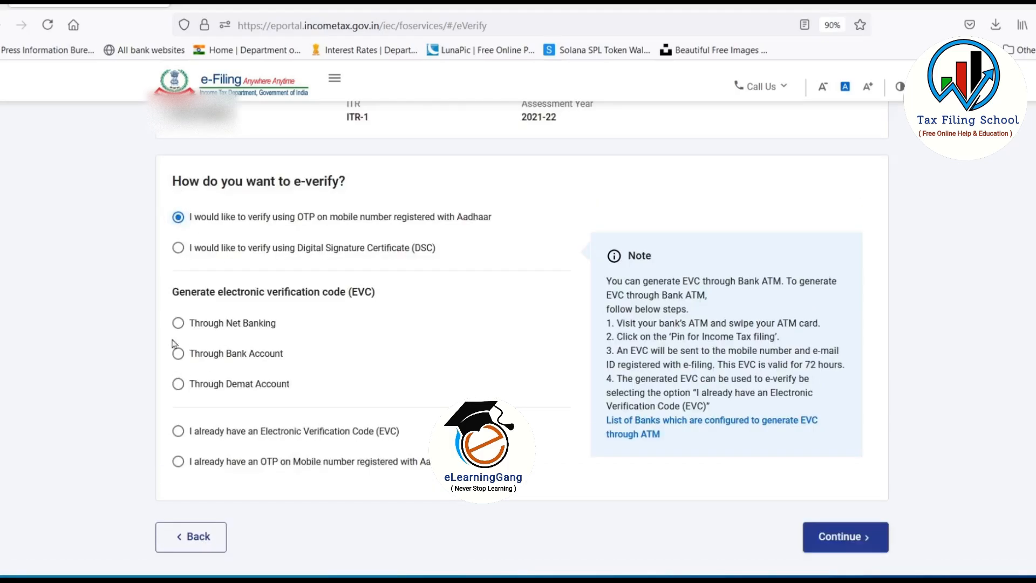
{"action": "left_click", "coordinate": [833, 532]}
{"action": "left_click", "coordinate": [365, 350]}
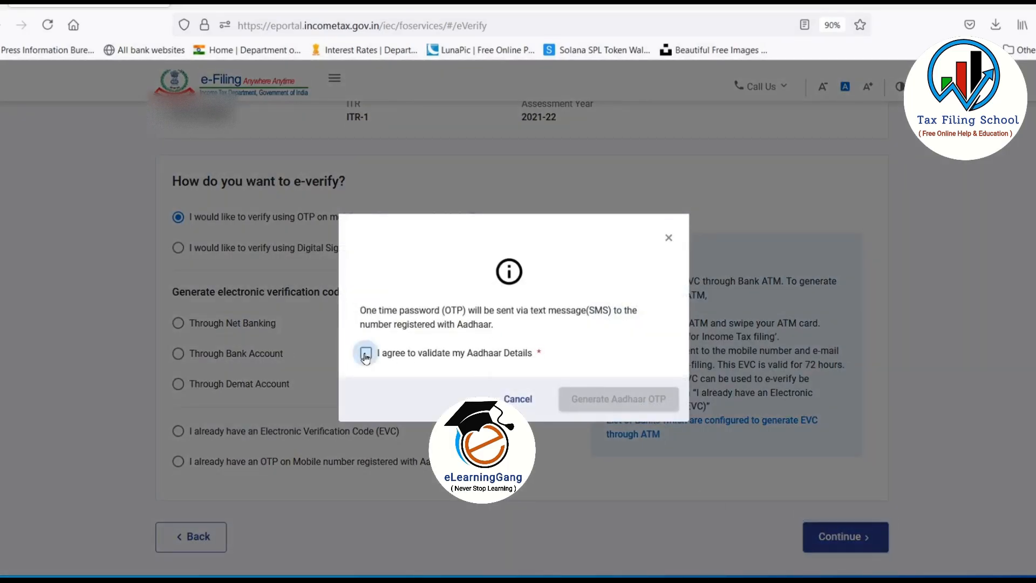
{"action": "left_click", "coordinate": [624, 400]}
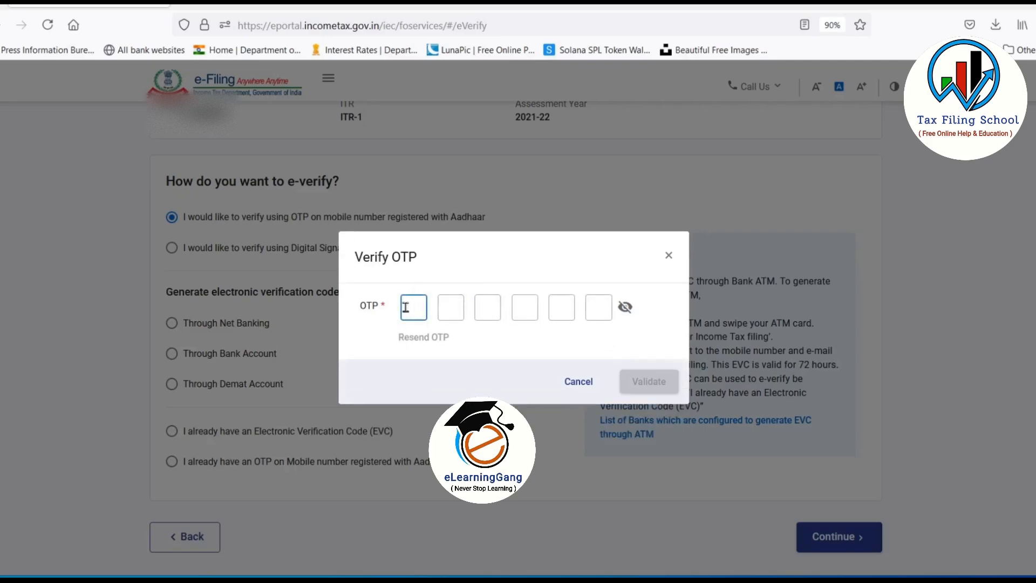
{"action": "type", "text": "••••••"}
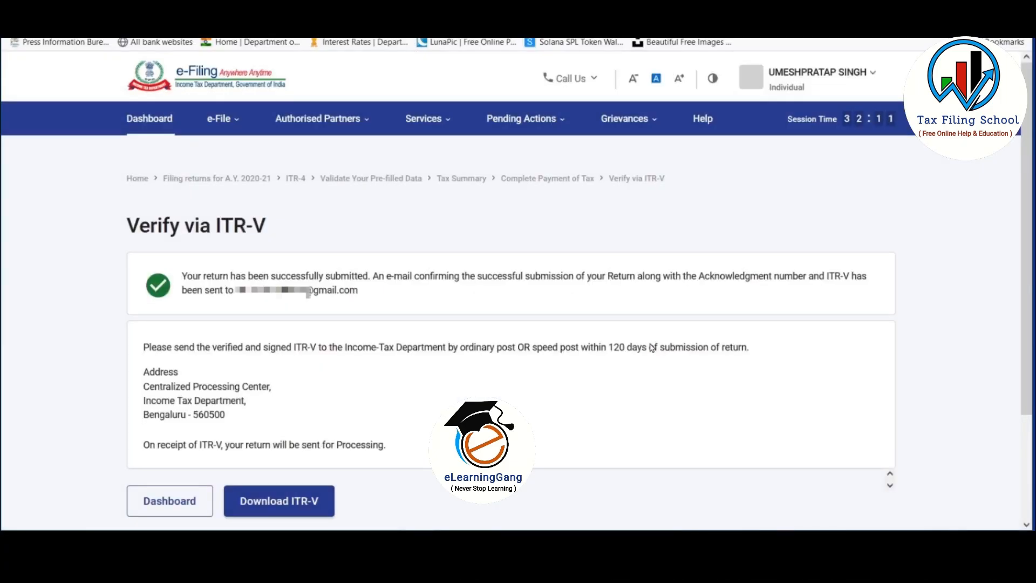
Download the ITR-V acknowledgment and save it to disk as ITRV.pdf.
{"action": "scroll", "coordinate": [307, 419], "scroll_direction": "down", "scroll_amount": 2}
{"action": "left_click", "coordinate": [305, 447]}
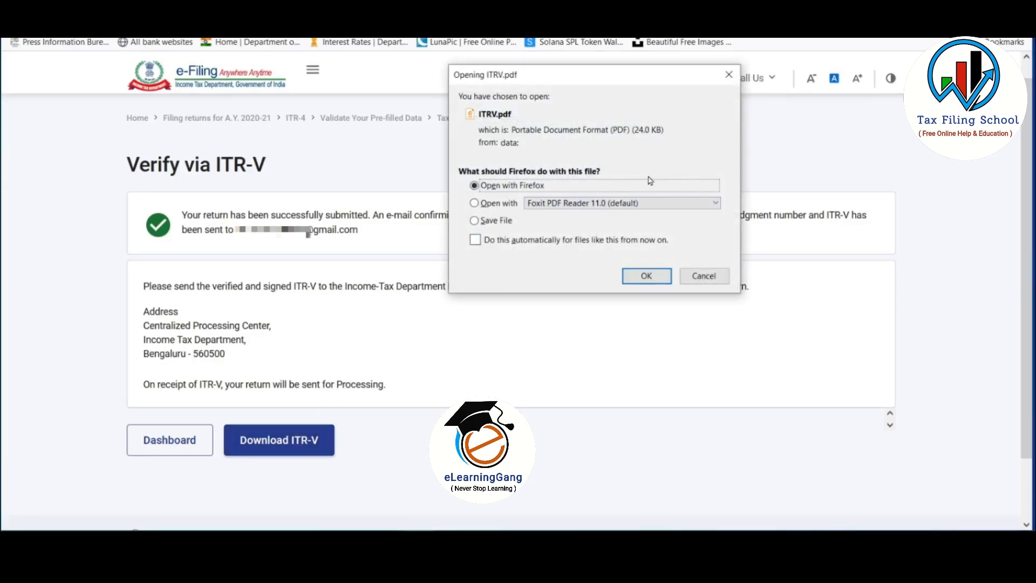
{"action": "left_click", "coordinate": [474, 220]}
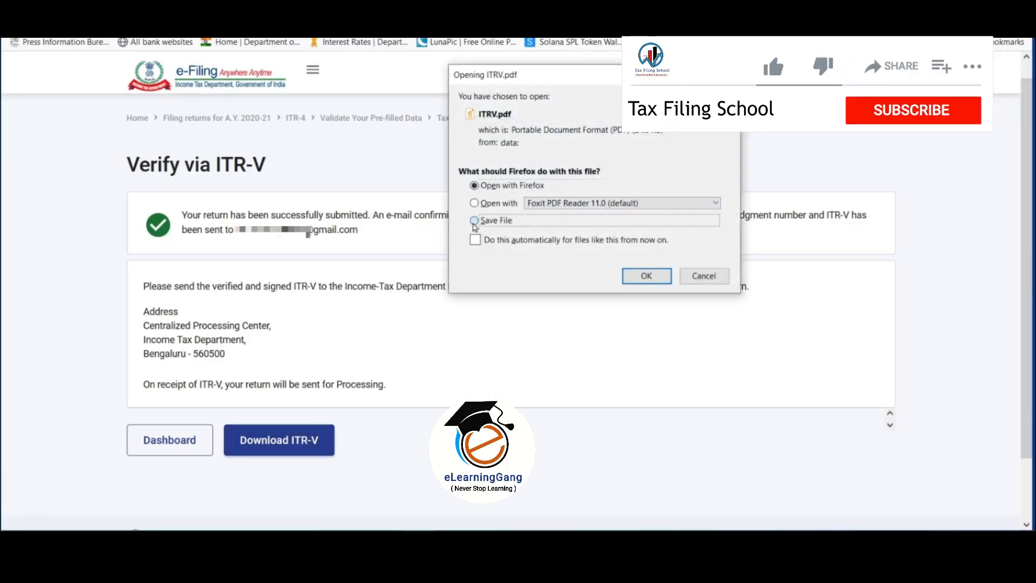
{"action": "left_click", "coordinate": [641, 281]}
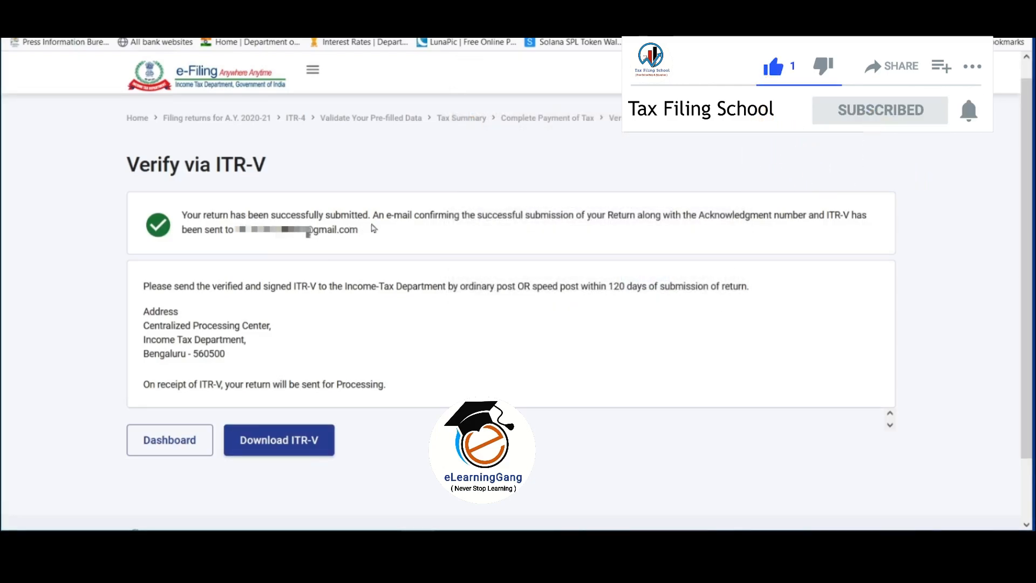